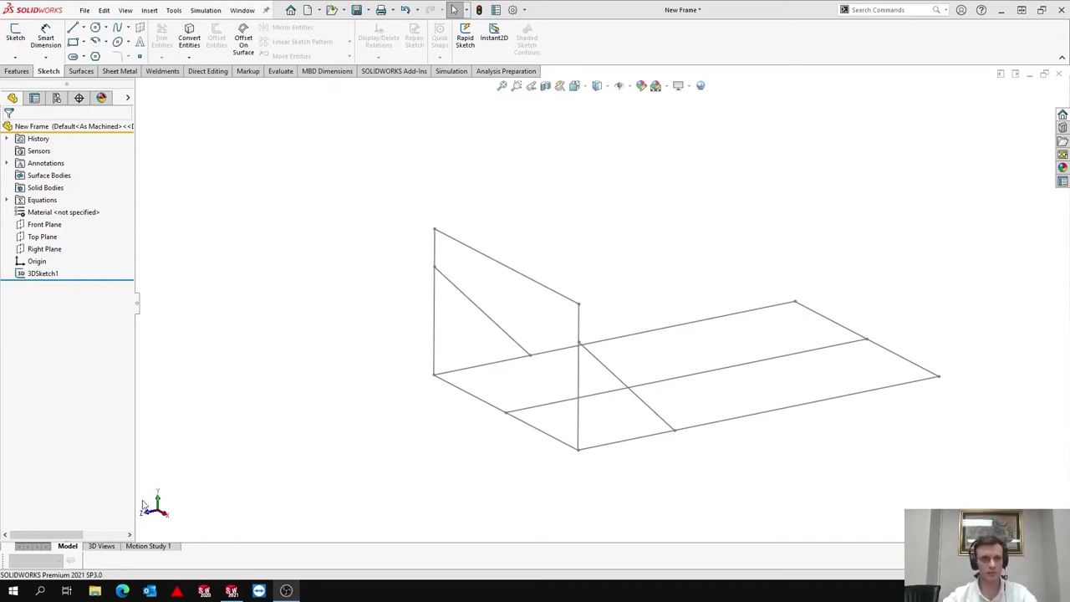
# Step: Open 3DSketch1 for editing, showing its 2074.71, 750.00, 195.00 and 45° dimensions
pyautogui.rightClick(45, 274)
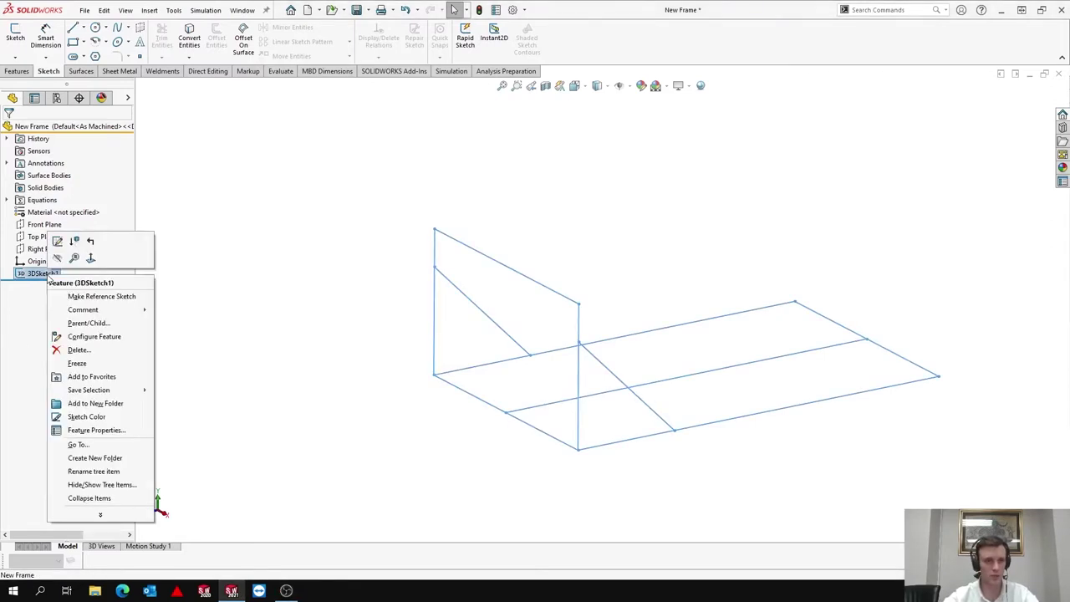
pyautogui.click(58, 248)
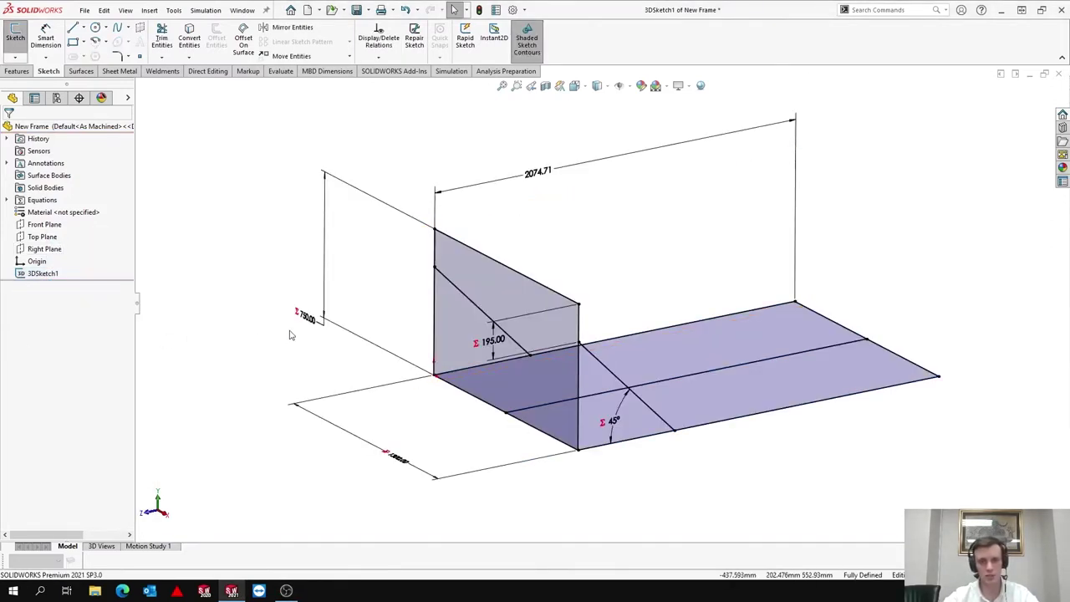
pyautogui.moveTo(288, 339)
pyautogui.mouseDown(button='middle')
pyautogui.moveTo(341, 346)
pyautogui.moveTo(289, 345)
pyautogui.moveTo(313, 351)
pyautogui.mouseUp(button='middle')
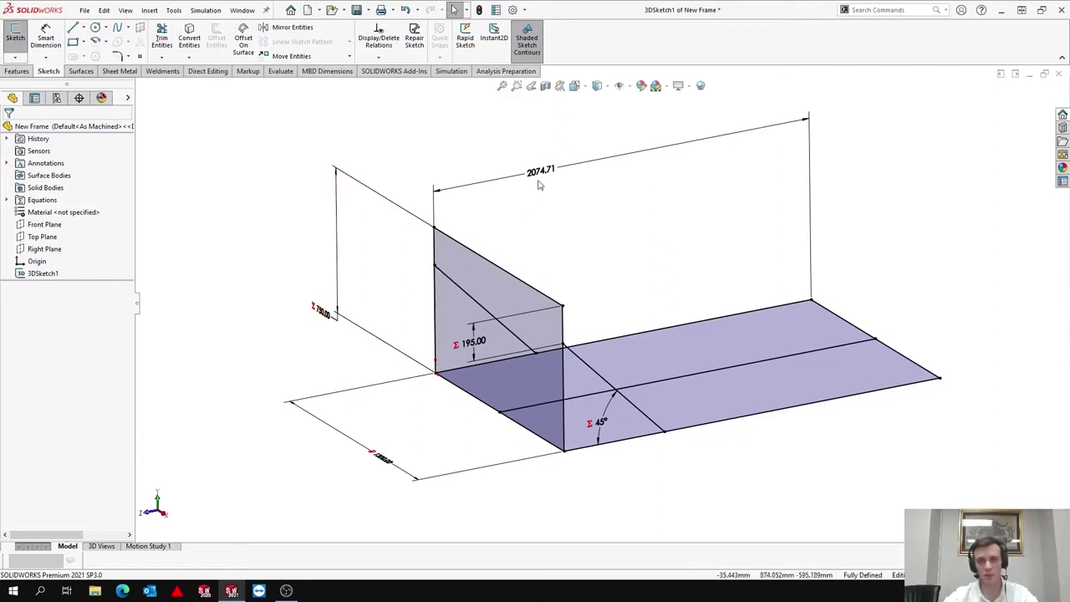
pyautogui.scroll(-2, 538, 189)
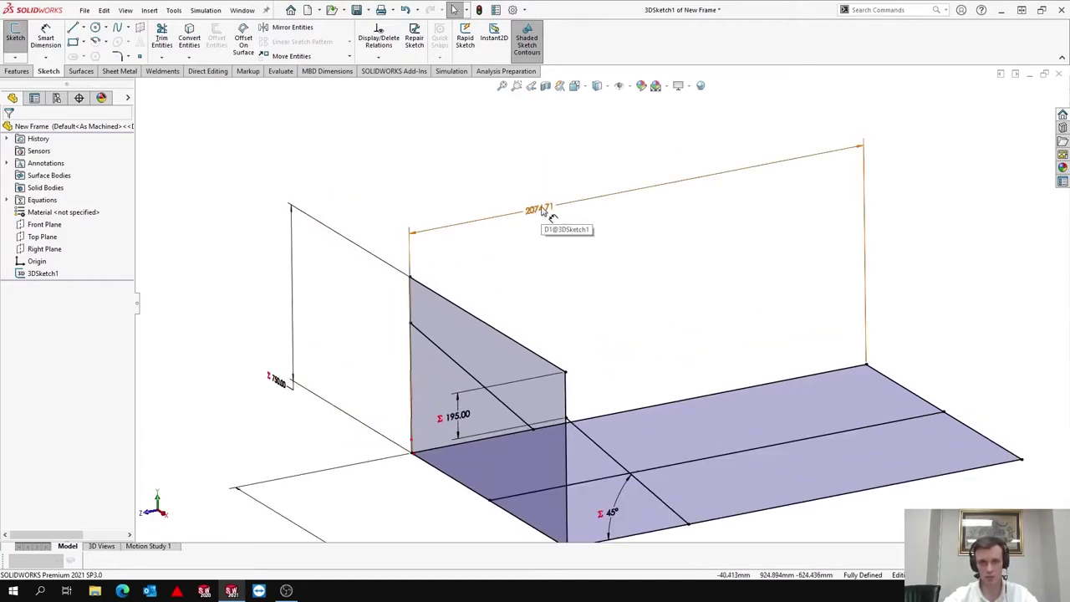
# Step: Drive the 2074.71 length dimension with a new global variable named Length
pyautogui.doubleClick(543, 209)
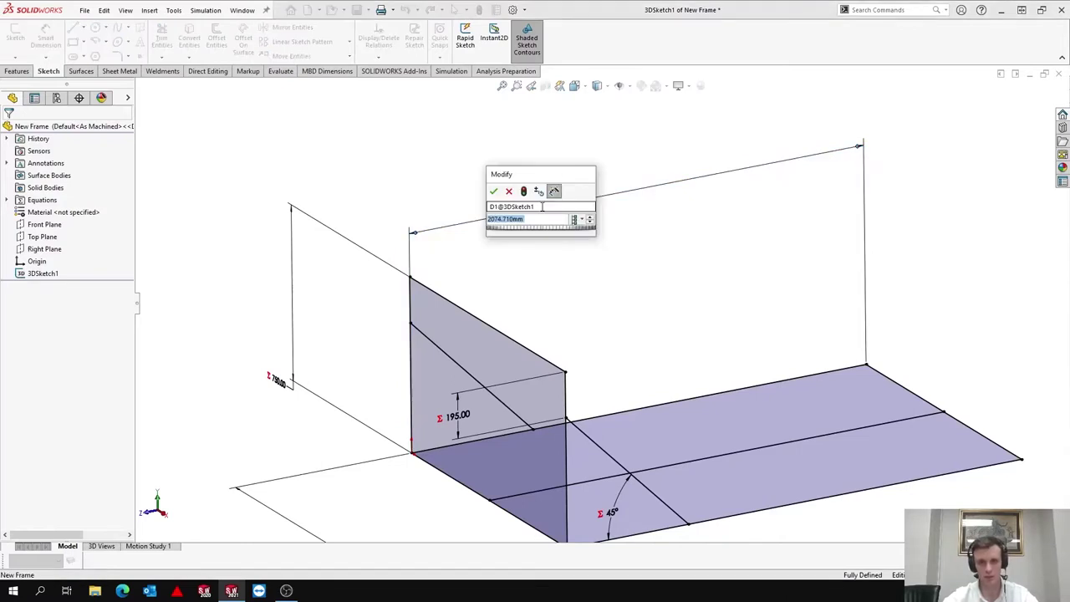
pyautogui.write('=')
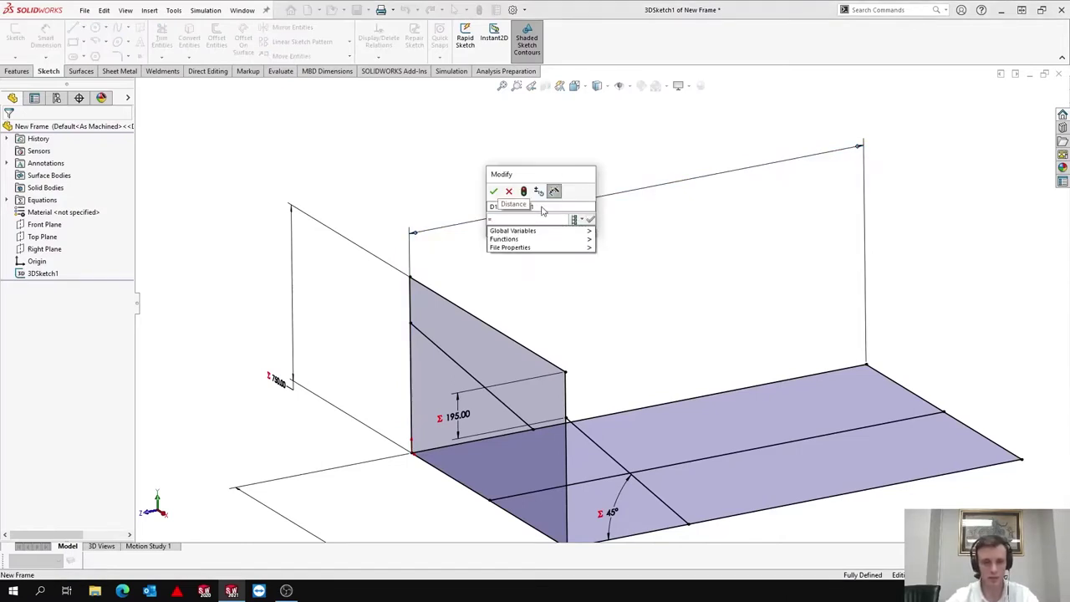
pyautogui.write('l')
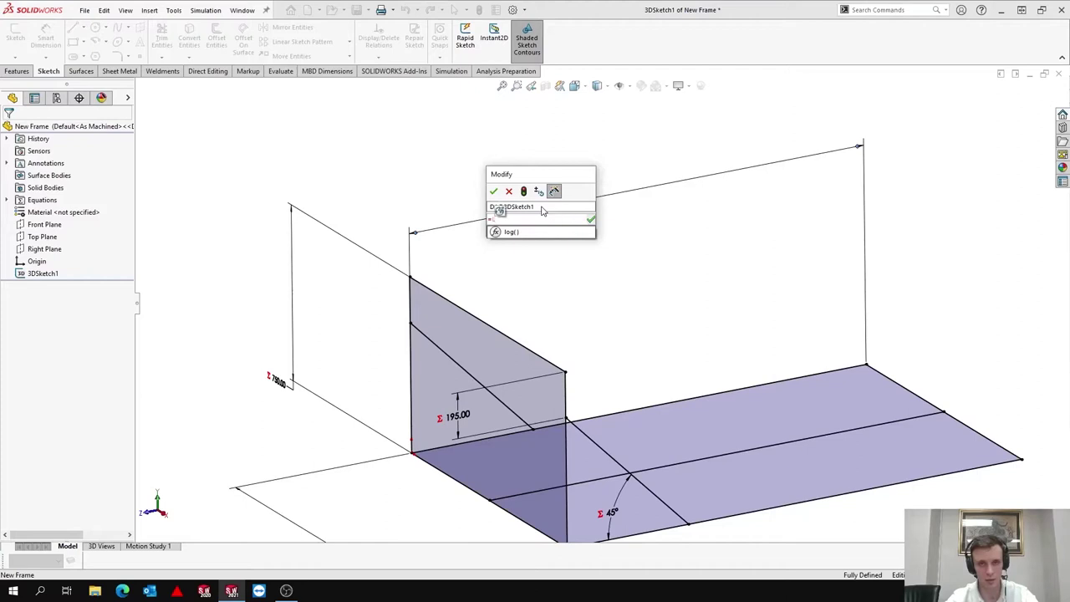
pyautogui.write('ength')
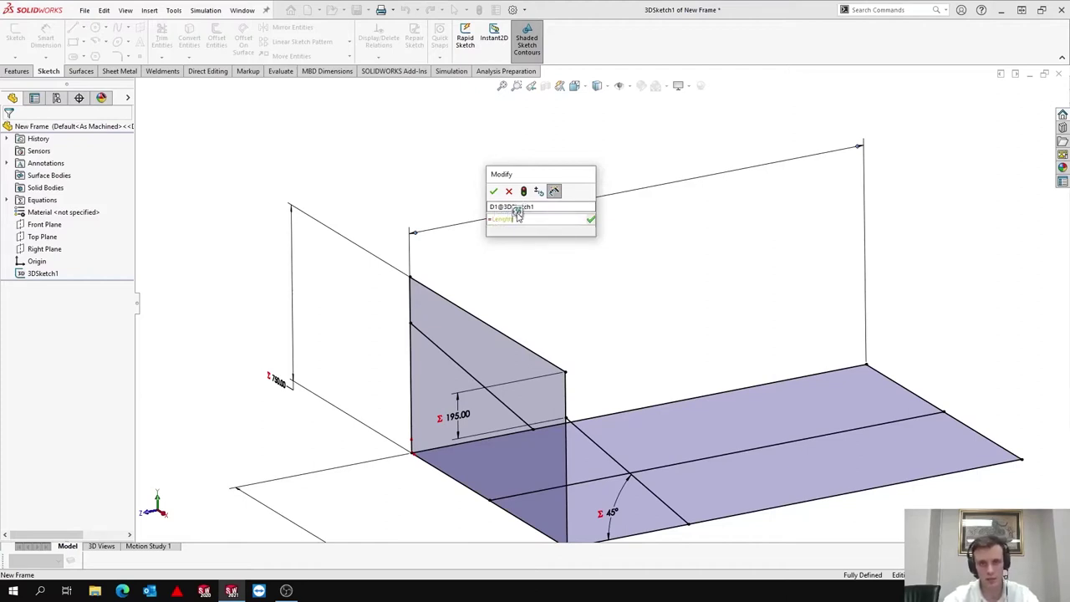
pyautogui.click(517, 214)
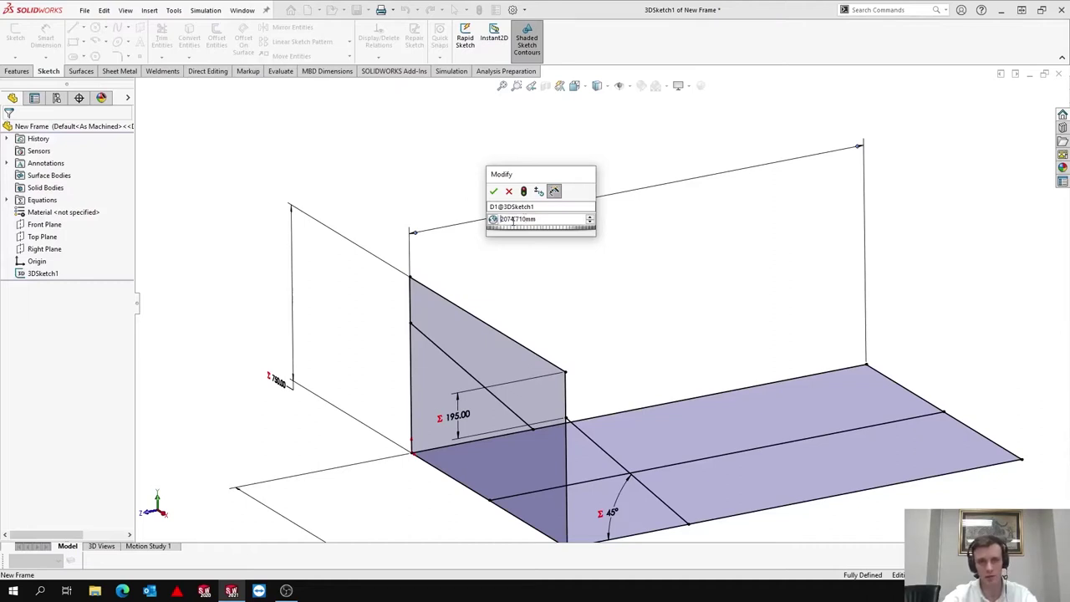
pyautogui.click(493, 191)
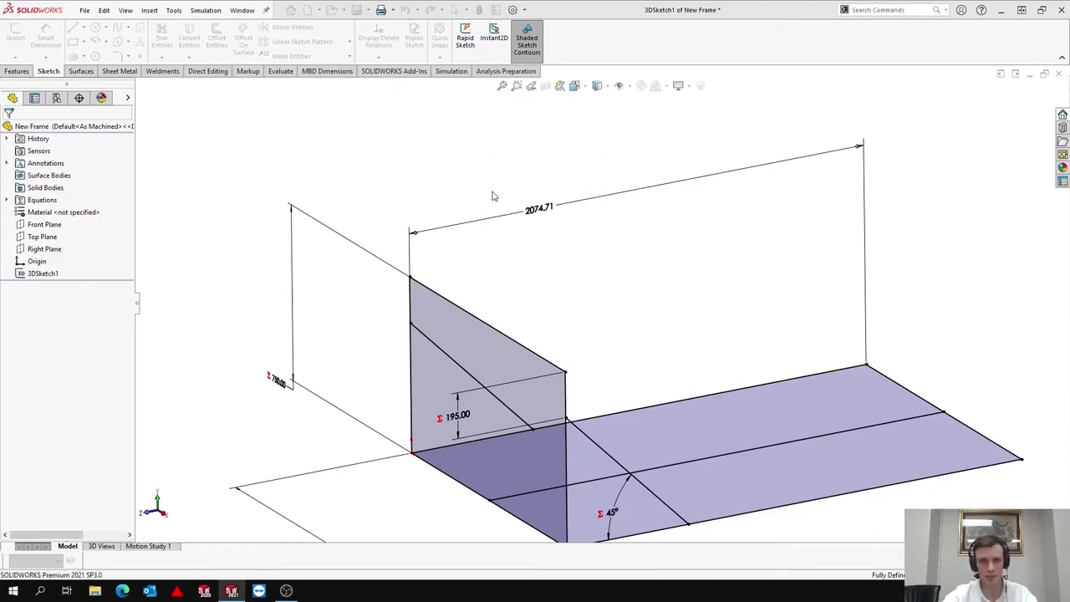
pyautogui.moveTo(451, 211)
pyautogui.mouseDown(button='middle')
pyautogui.moveTo(583, 263)
pyautogui.moveTo(565, 274)
pyautogui.mouseUp(button='middle')
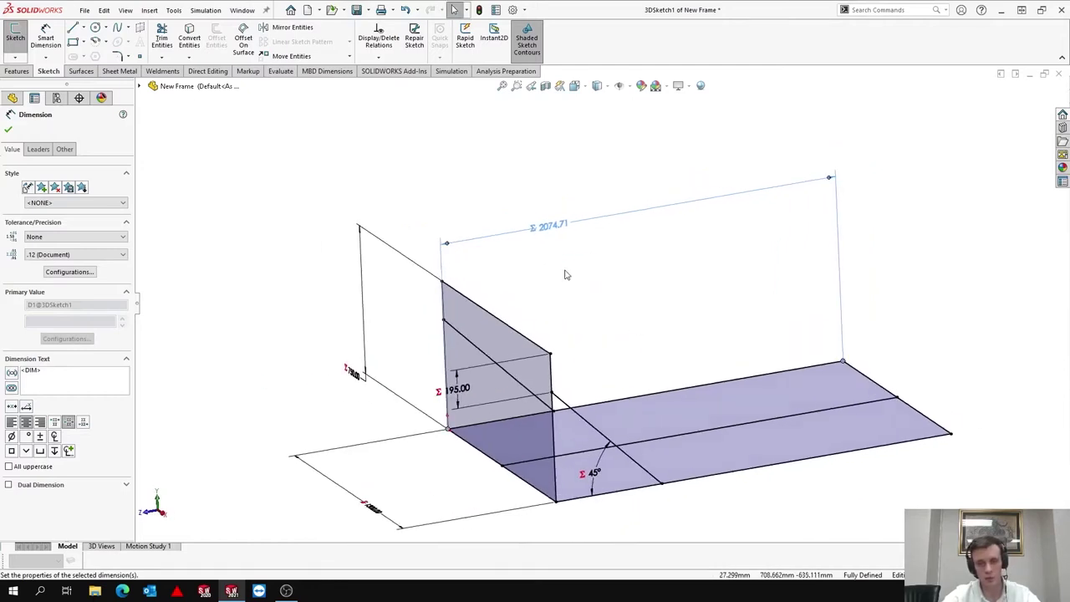
# Step: Exit the 3D sketch and start a BSI RHS80x80x5 square-tube Structural Member
pyautogui.hotkey('ctrl', 'b')
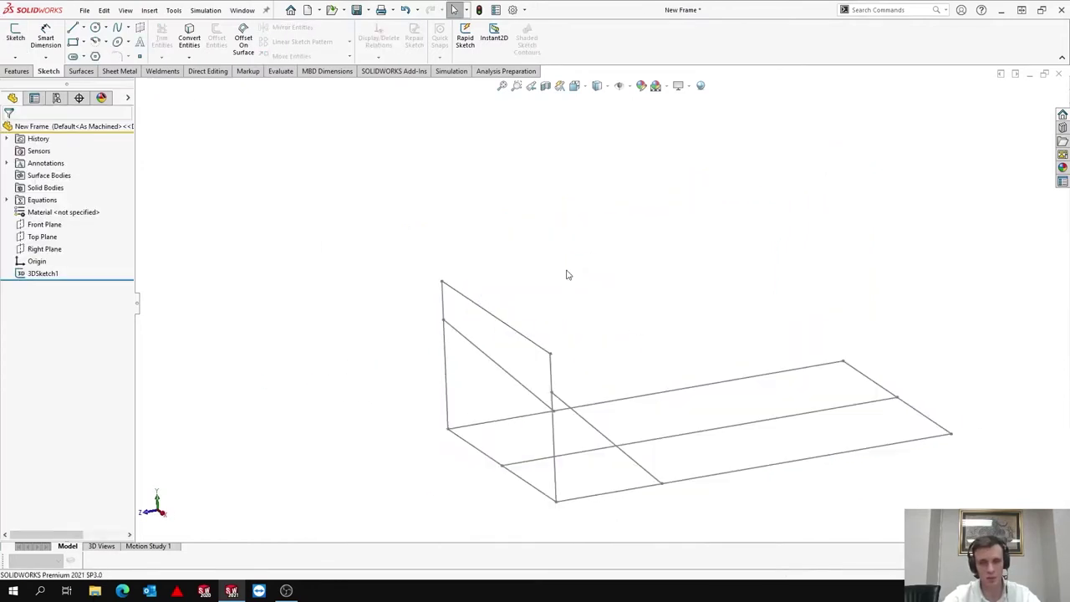
pyautogui.moveTo(509, 277)
pyautogui.mouseDown(button='middle')
pyautogui.moveTo(515, 263)
pyautogui.moveTo(516, 272)
pyautogui.mouseUp(button='middle')
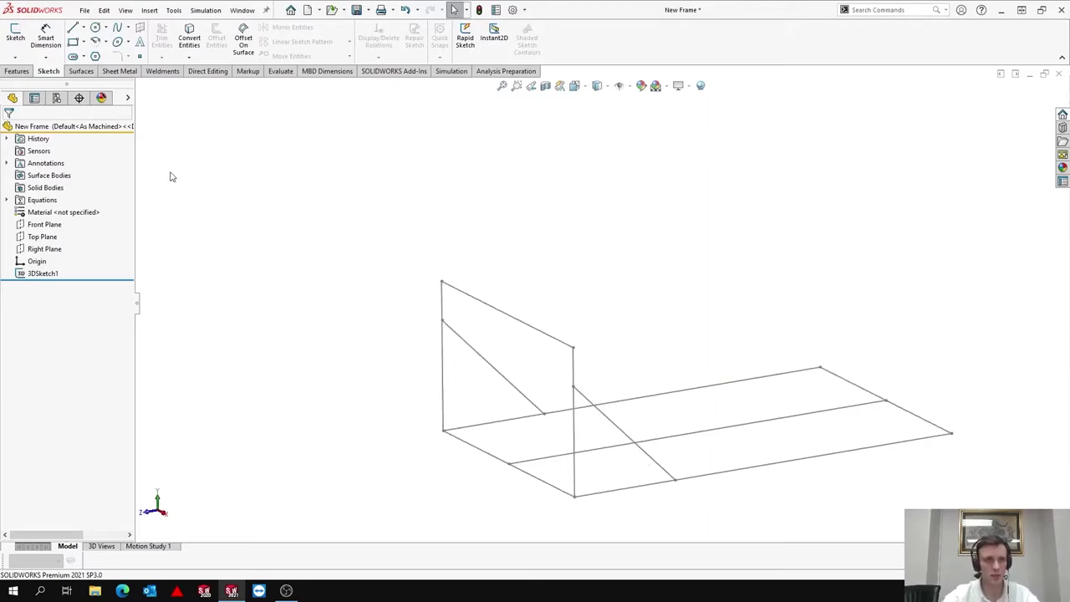
pyautogui.click(159, 71)
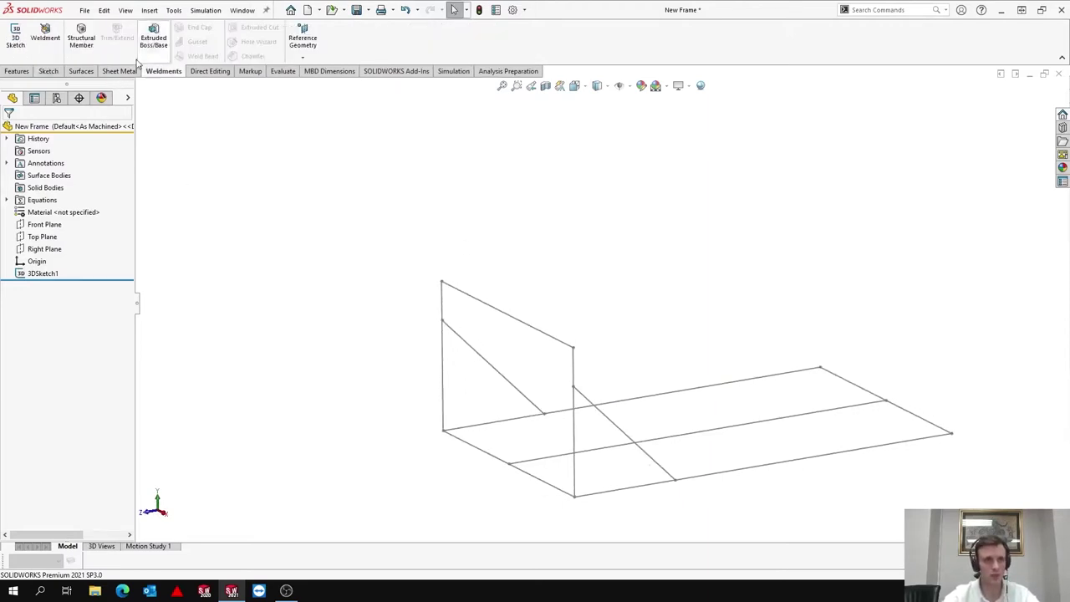
pyautogui.click(81, 35)
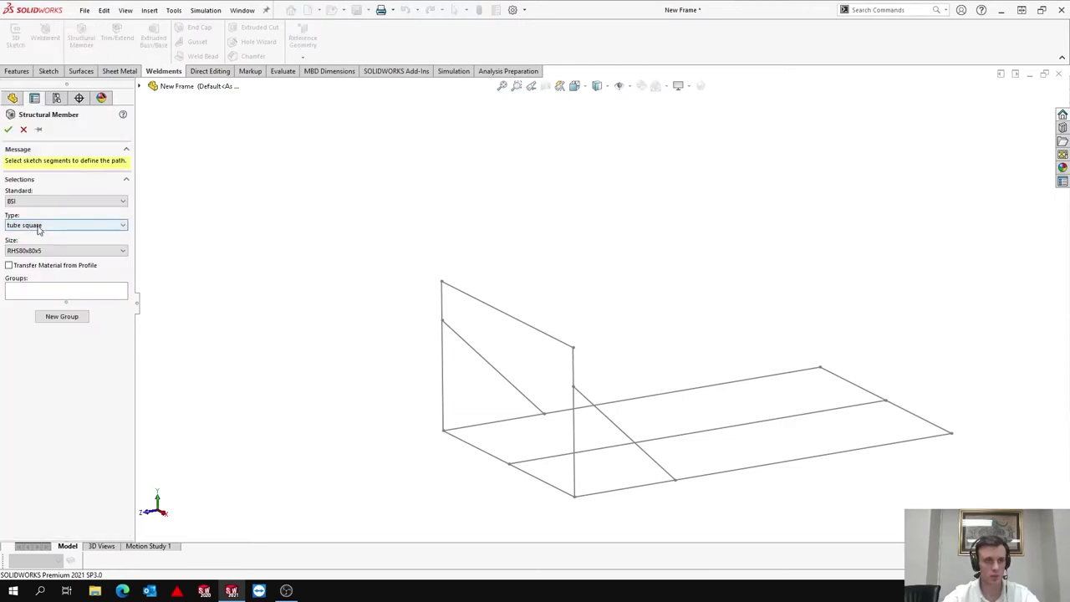
pyautogui.moveTo(659, 403)
pyautogui.mouseDown(button='middle')
pyautogui.moveTo(647, 425)
pyautogui.moveTo(628, 416)
pyautogui.moveTo(632, 406)
pyautogui.moveTo(599, 401)
pyautogui.moveTo(650, 394)
pyautogui.mouseUp(button='middle')
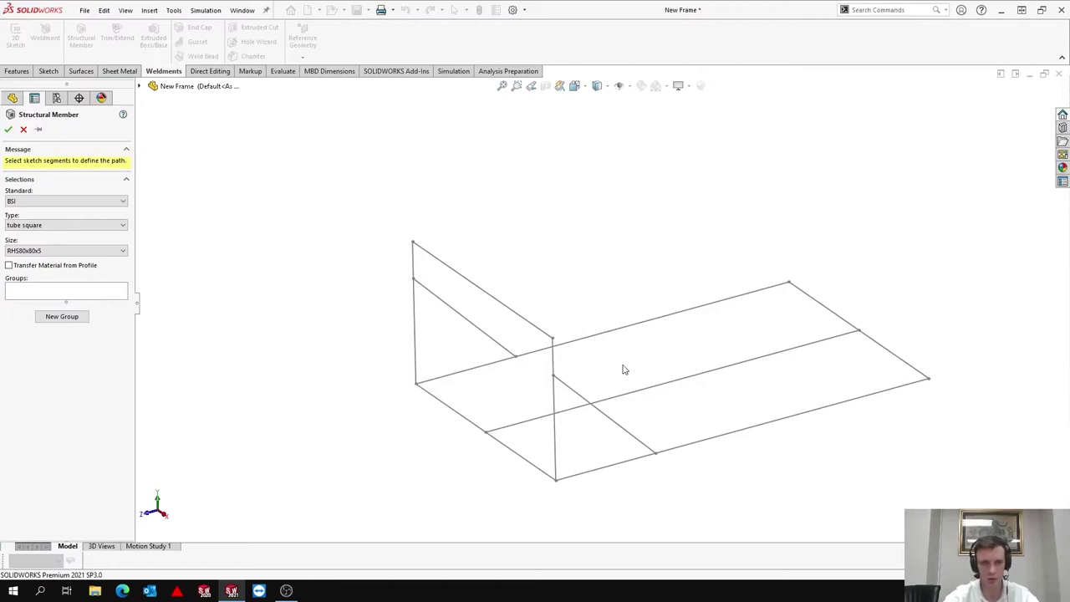
# Step: Add the bottom, middle and top long sketch lines to Group1
pyautogui.click(81, 296)
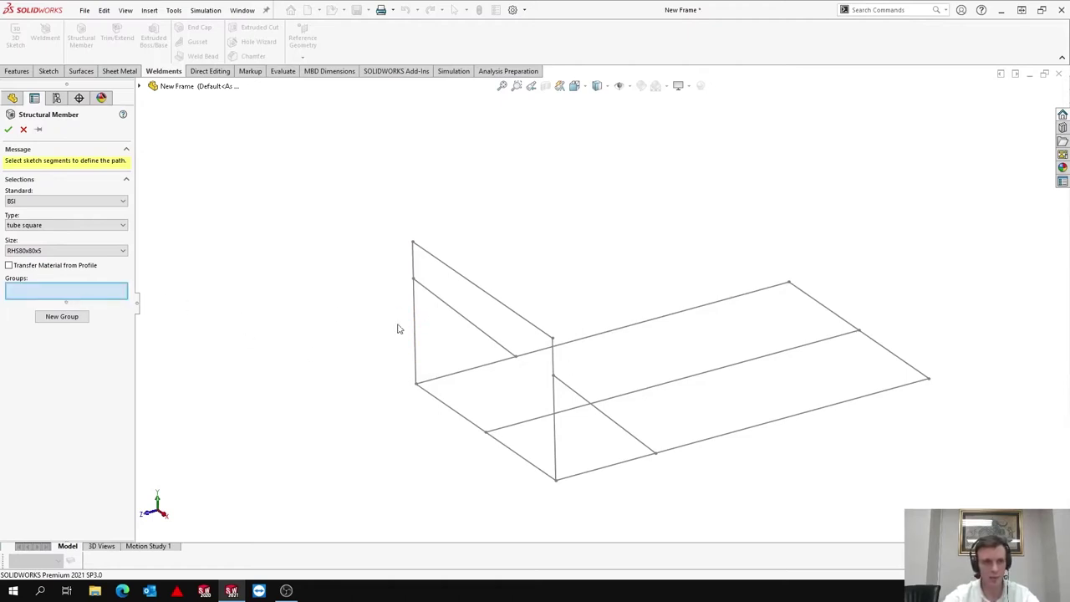
pyautogui.click(695, 443)
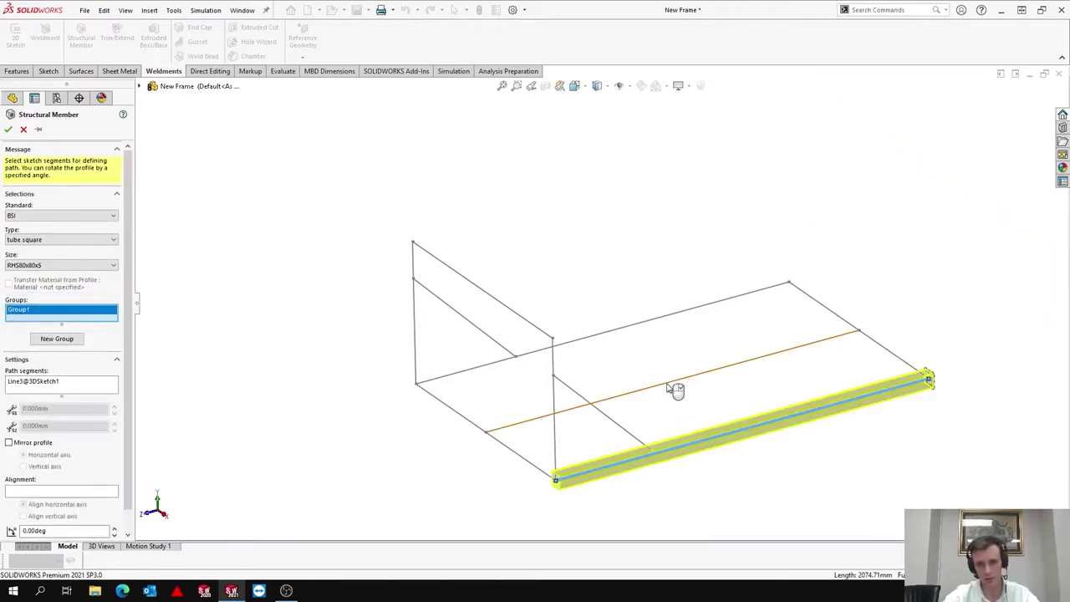
pyautogui.click(675, 389)
pyautogui.click(627, 334)
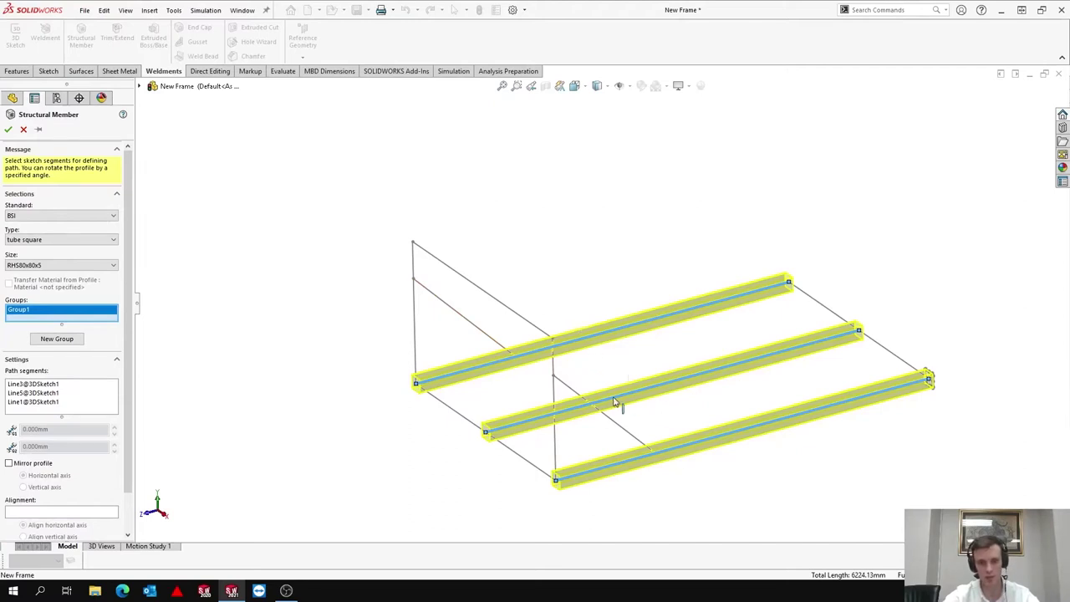
# Step: Add a second member group along the left and right short ends
pyautogui.click(73, 339)
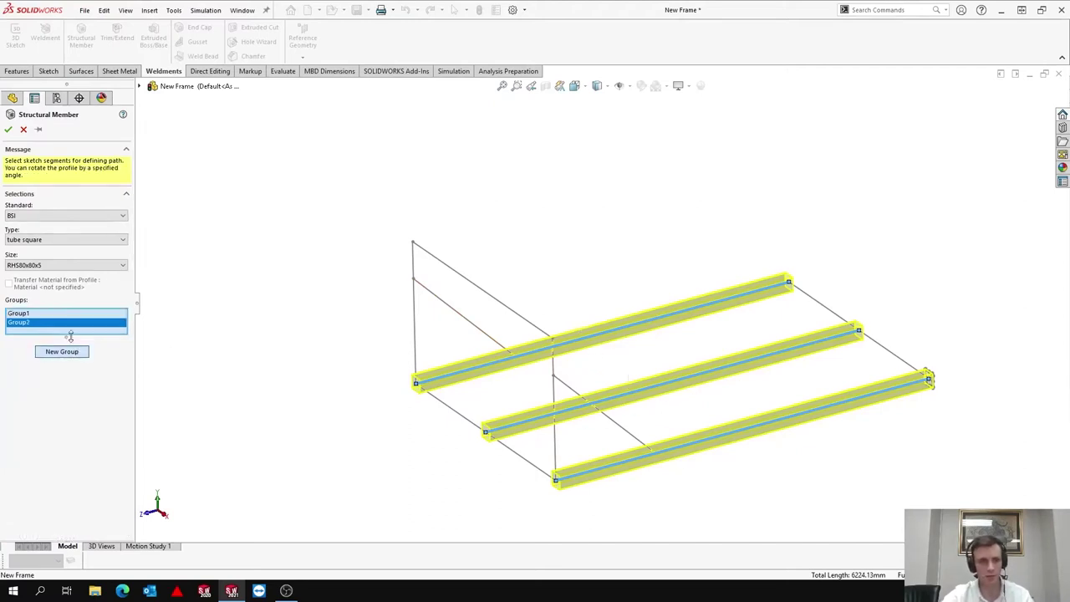
pyautogui.click(459, 417)
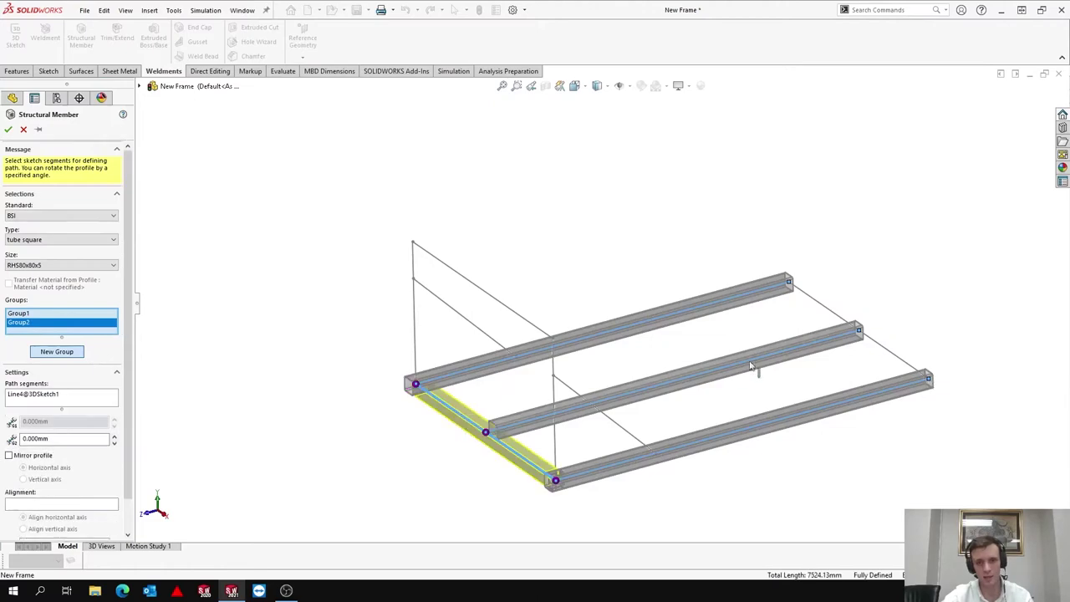
pyautogui.click(831, 311)
pyautogui.scroll(4, 567, 443)
pyautogui.scroll(-2, 401, 432)
pyautogui.scroll(1, 600, 396)
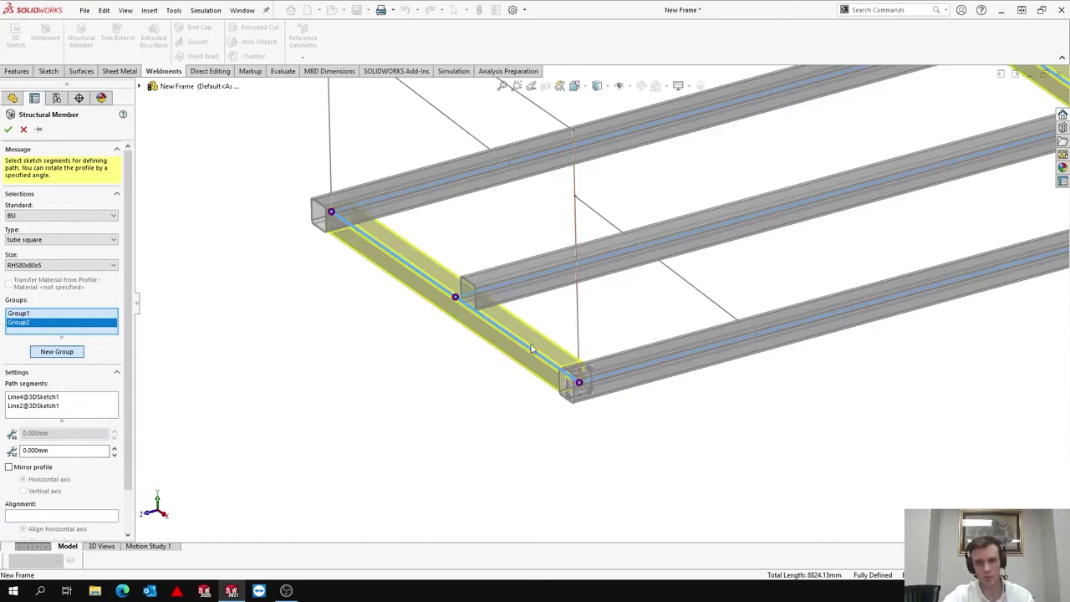
pyautogui.press('f')
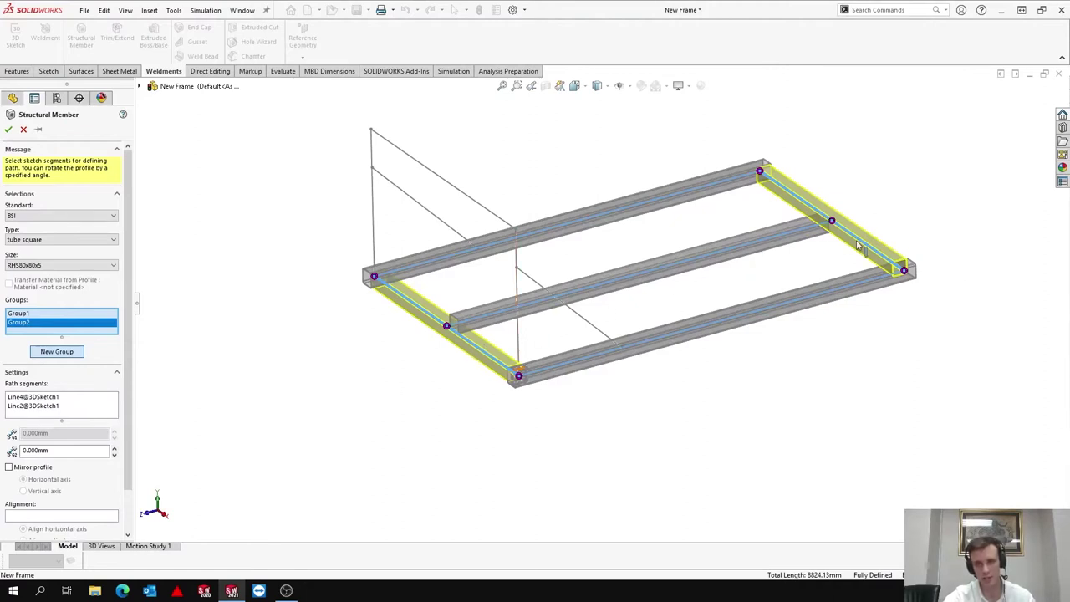
pyautogui.scroll(-5, 502, 359)
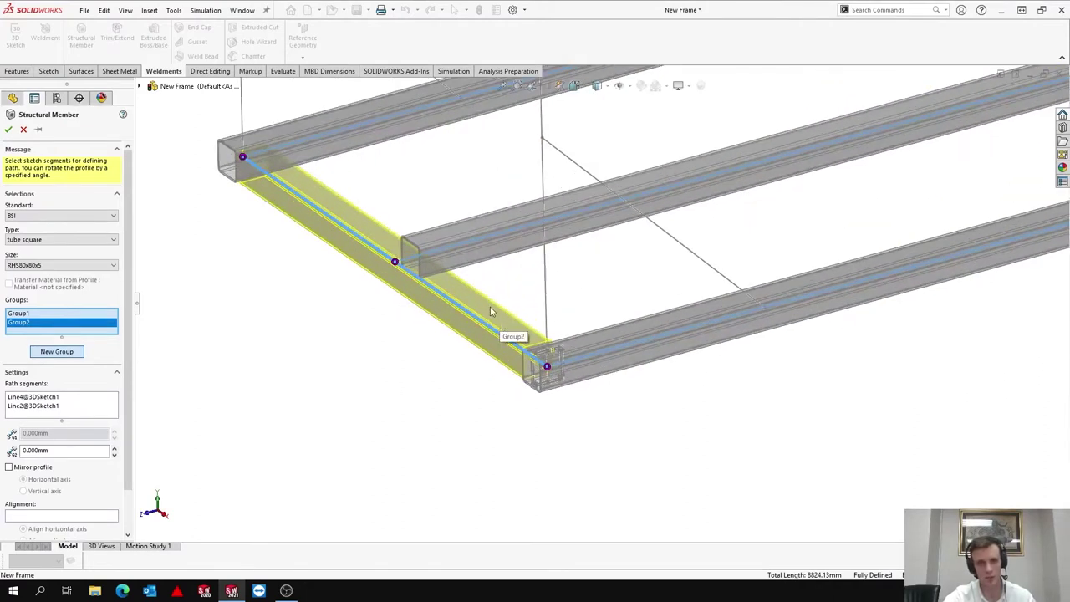
pyautogui.scroll(6, 502, 334)
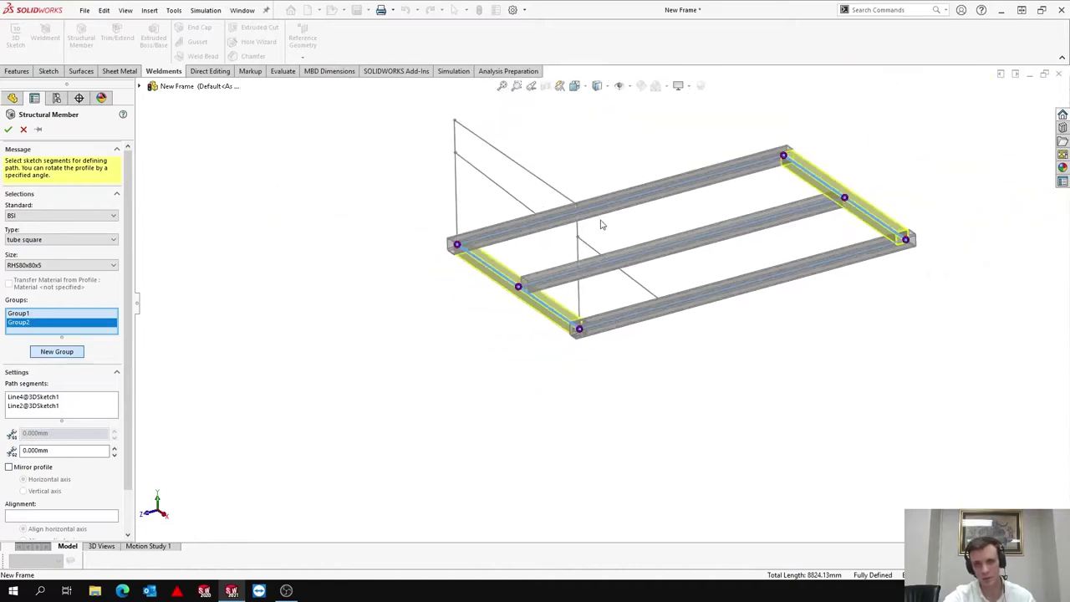
pyautogui.scroll(-1, 604, 234)
# Step: Add a third group on both diagonal braces and a fourth on the three uprights
pyautogui.click(80, 352)
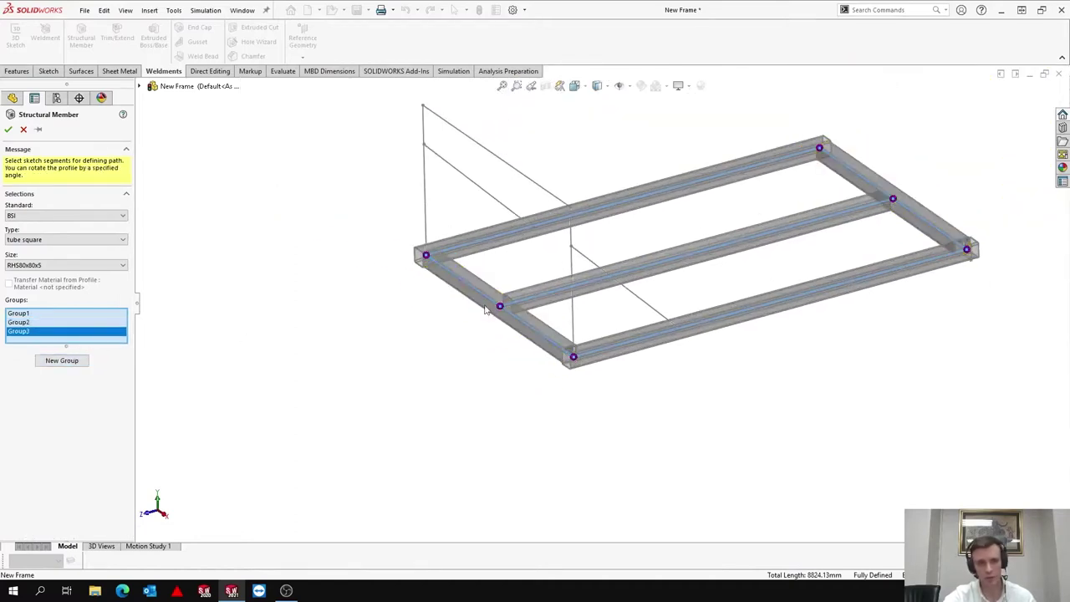
pyautogui.click(597, 266)
pyautogui.click(458, 172)
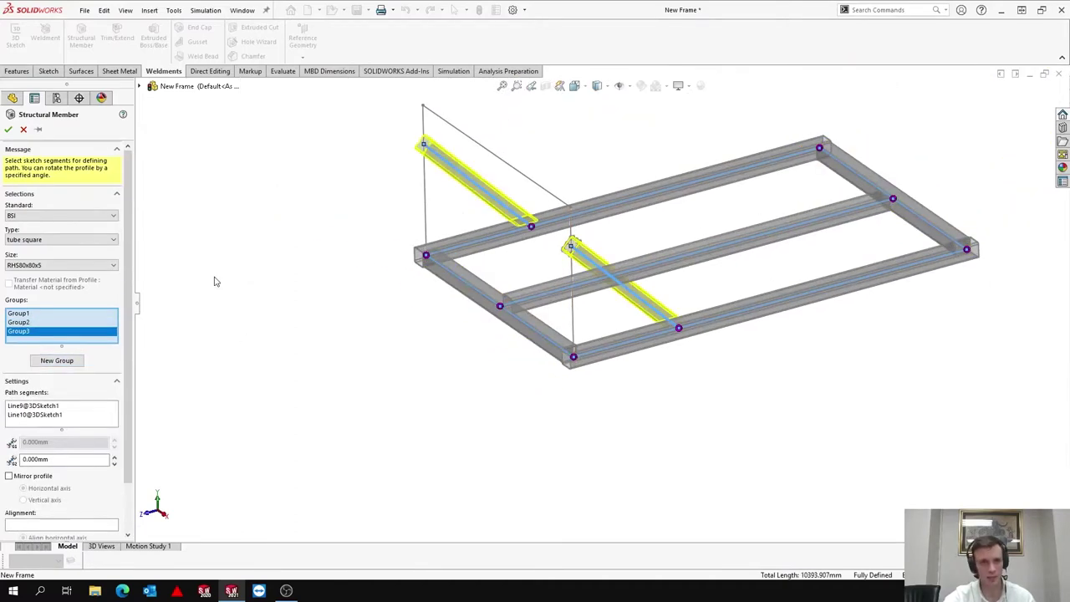
pyautogui.click(67, 365)
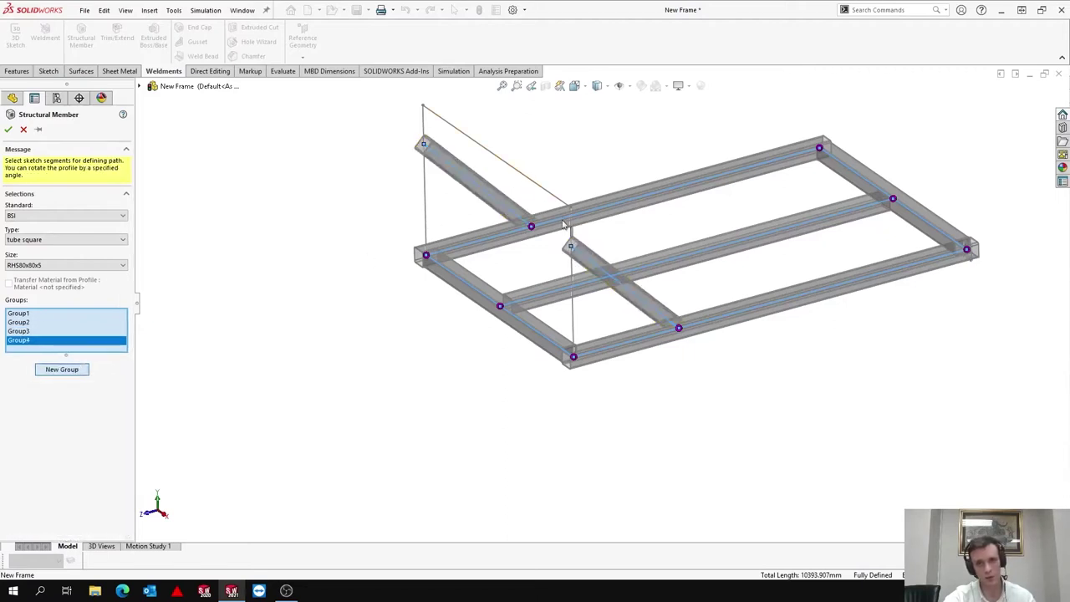
pyautogui.click(570, 227)
pyautogui.click(493, 157)
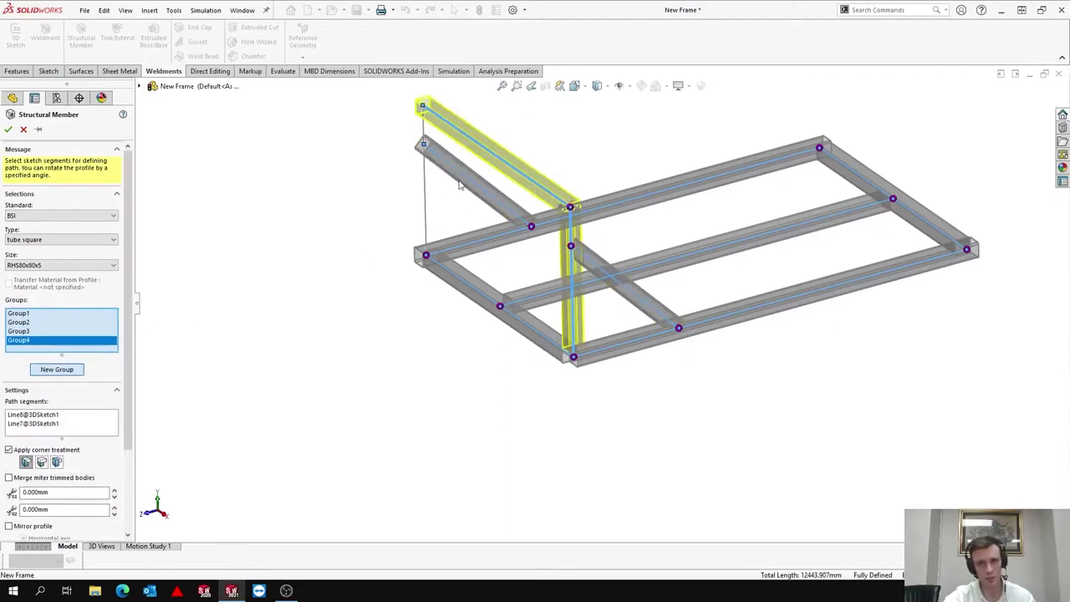
pyautogui.click(426, 175)
# Step: Orbit and zoom to inspect the previewed tube members around the frame
pyautogui.moveTo(478, 215)
pyautogui.mouseDown(button='middle')
pyautogui.moveTo(648, 226)
pyautogui.moveTo(656, 260)
pyautogui.mouseUp(button='middle')
pyautogui.scroll(-2, 627, 274)
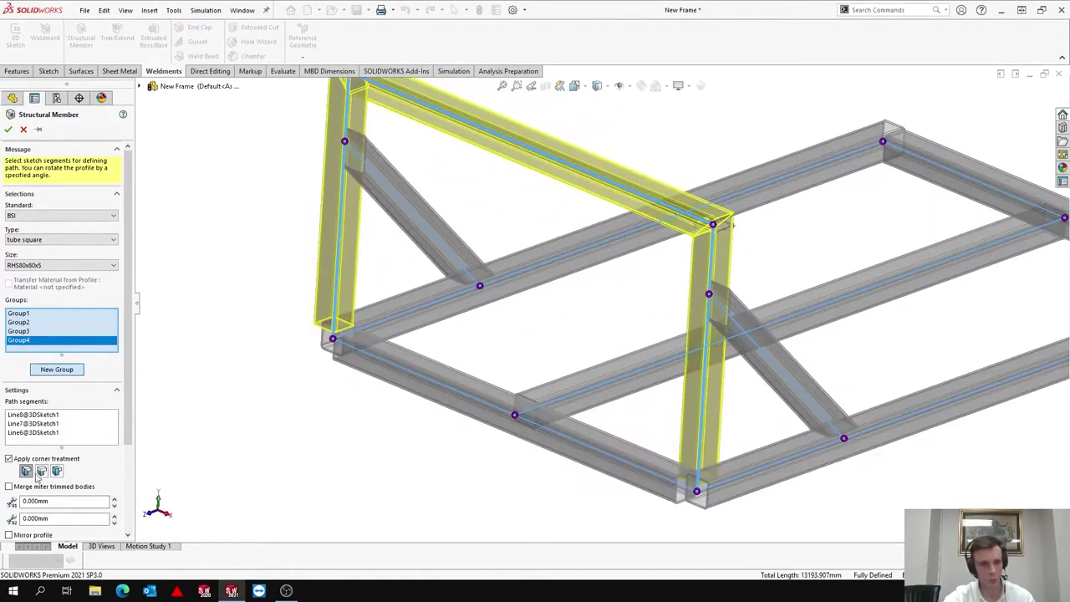
pyautogui.scroll(-1, 734, 238)
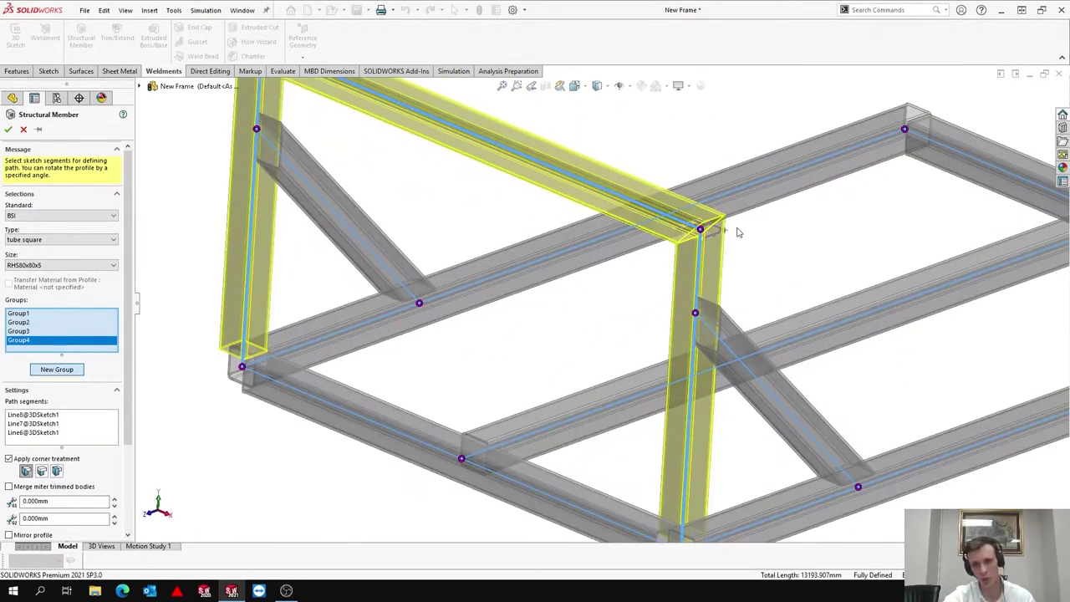
pyautogui.scroll(2, 614, 206)
pyautogui.scroll(-3, 367, 171)
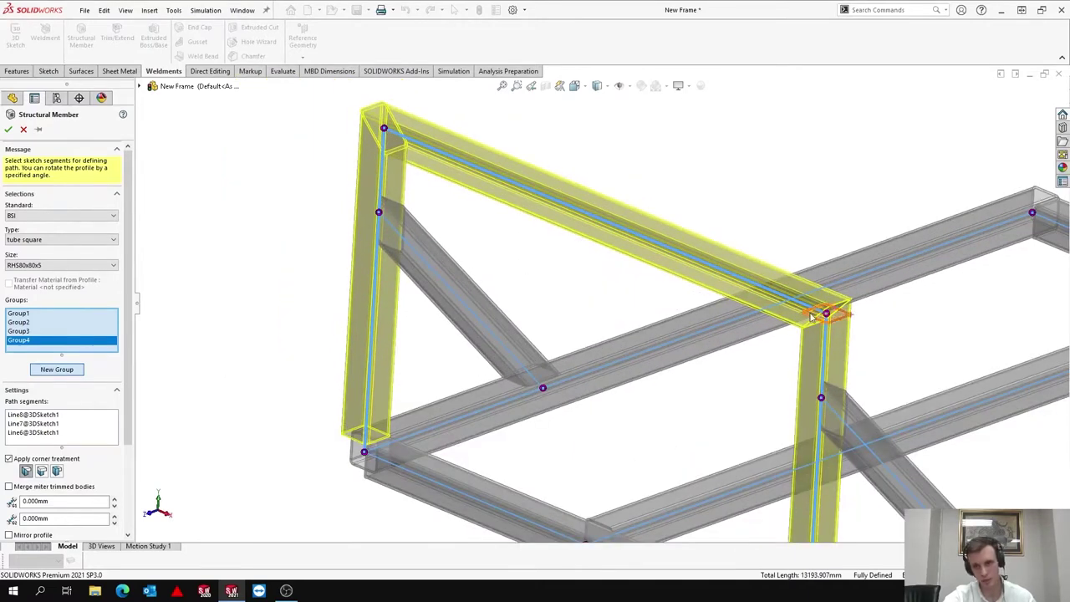
pyautogui.scroll(3, 826, 315)
pyautogui.moveTo(812, 342); pyautogui.dragTo(719, 330, button='middle')
# Step: Discard the tube previews and restart the Structural Member on the sketch
pyautogui.click(24, 129)
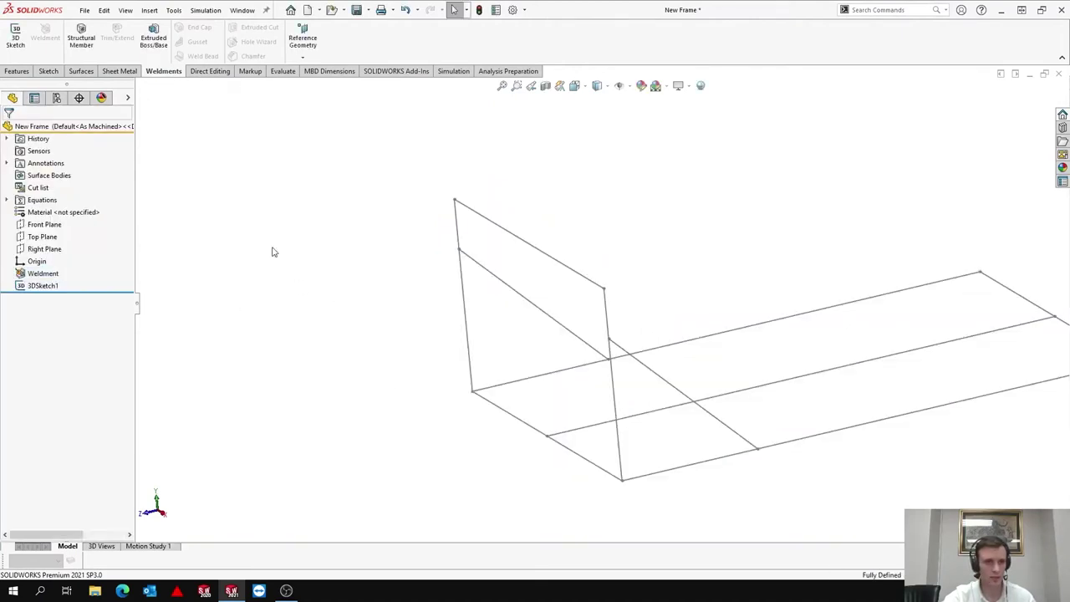
pyautogui.click(88, 42)
pyautogui.scroll(3, 585, 301)
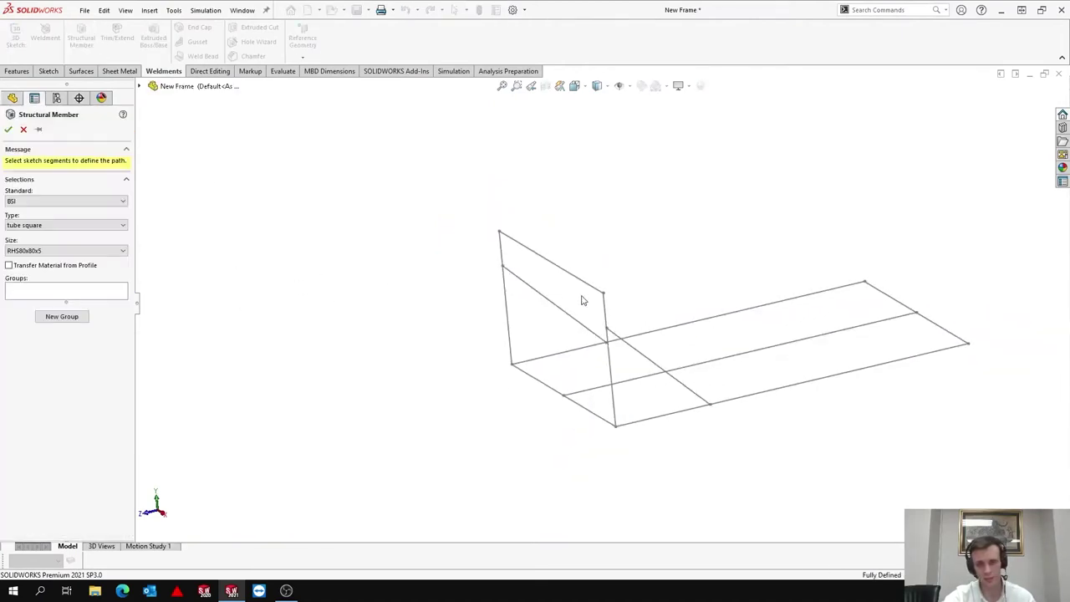
pyautogui.moveTo(612, 296); pyautogui.dragTo(686, 329, button='middle')
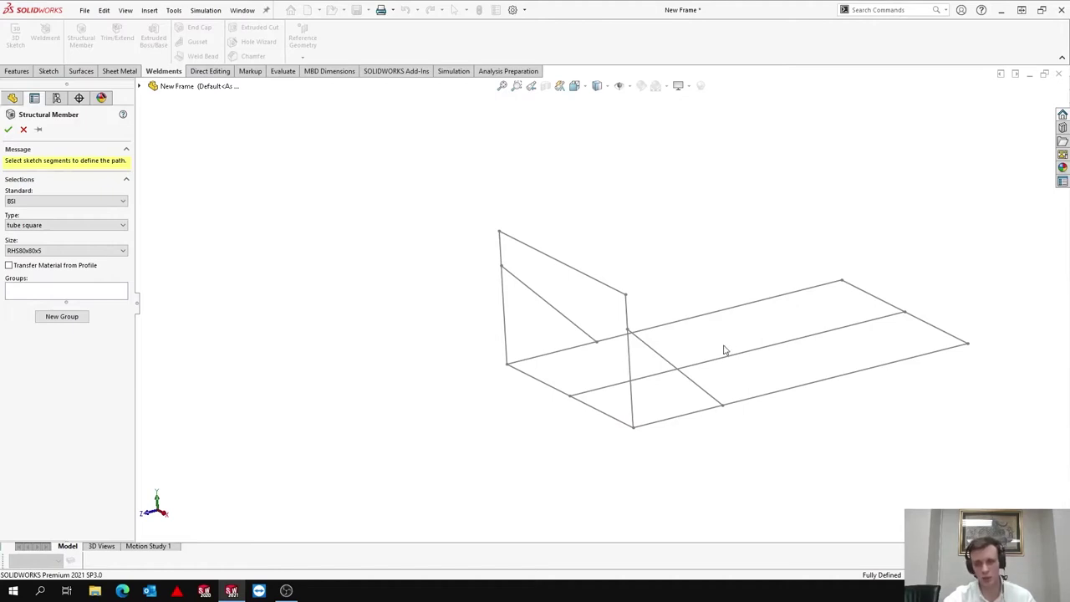
pyautogui.moveTo(775, 321)
pyautogui.mouseDown(button='middle')
pyautogui.moveTo(736, 339)
pyautogui.moveTo(642, 316)
pyautogui.mouseUp(button='middle')
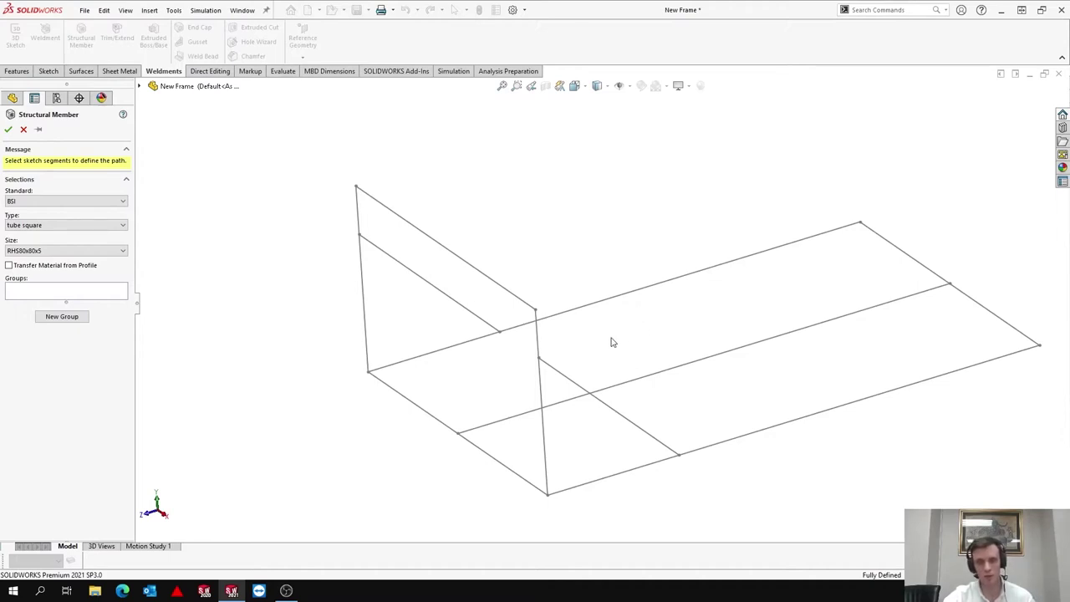
# Step: Put four outer lines in Group1 and the two verticals plus slanted top line in Group2
pyautogui.click(490, 461)
pyautogui.click(437, 353)
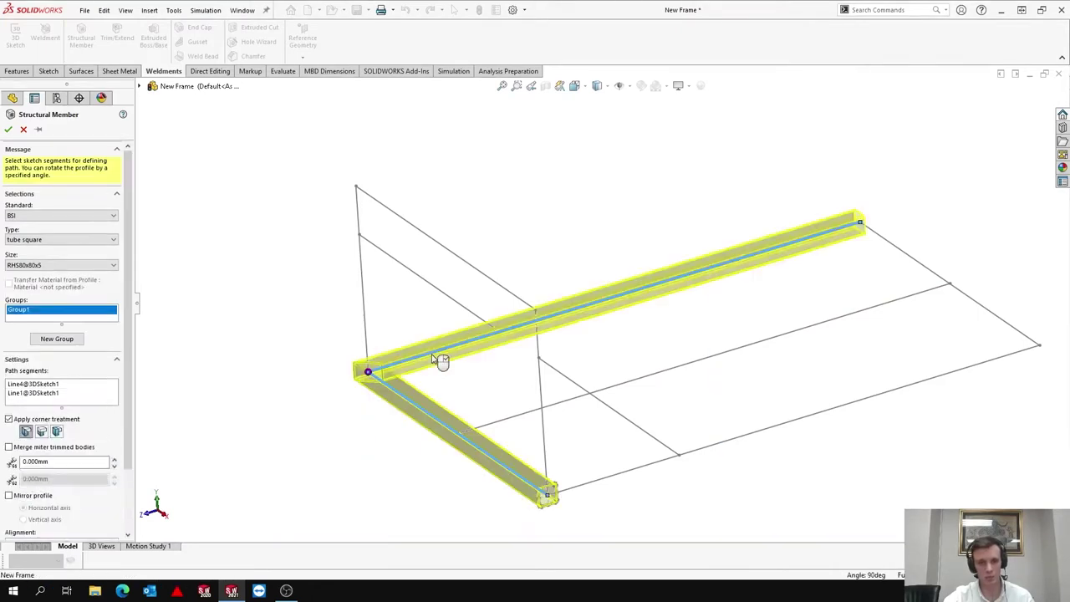
pyautogui.click(928, 268)
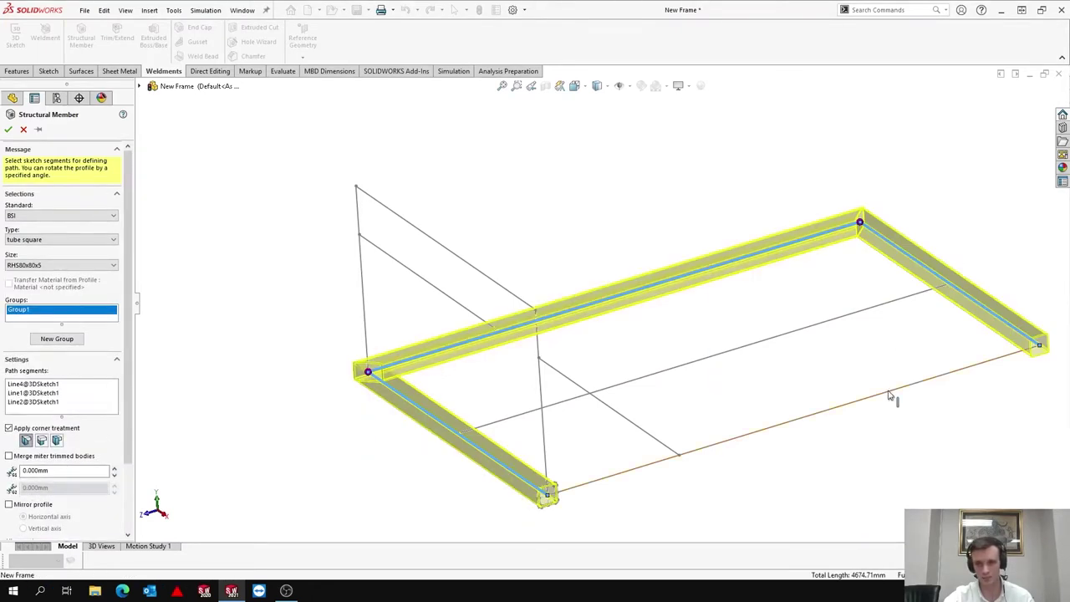
pyautogui.click(890, 396)
pyautogui.click(57, 339)
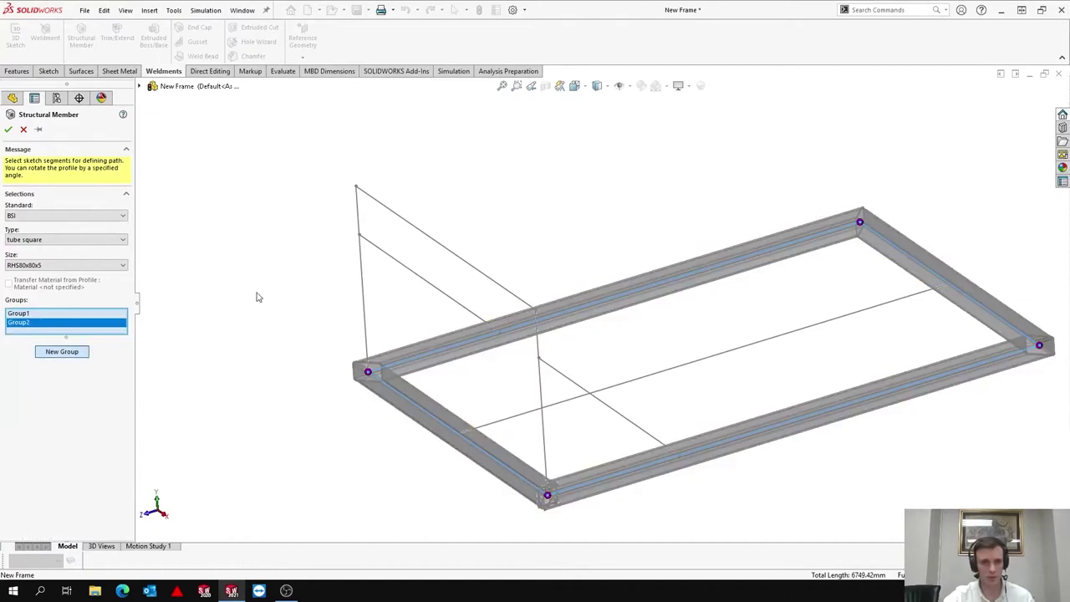
pyautogui.click(363, 282)
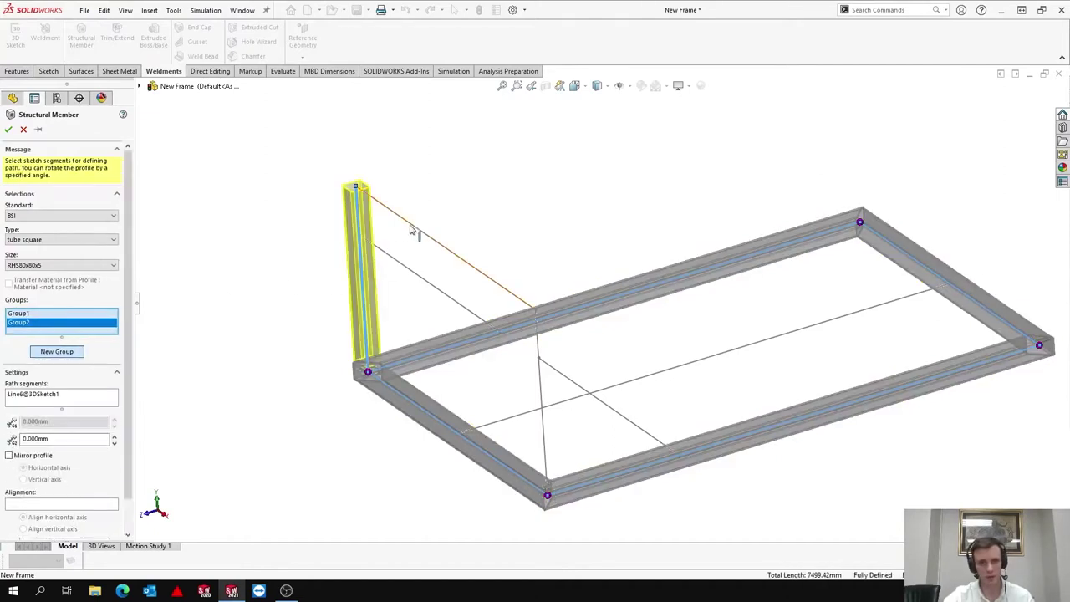
pyautogui.click(413, 227)
pyautogui.click(540, 349)
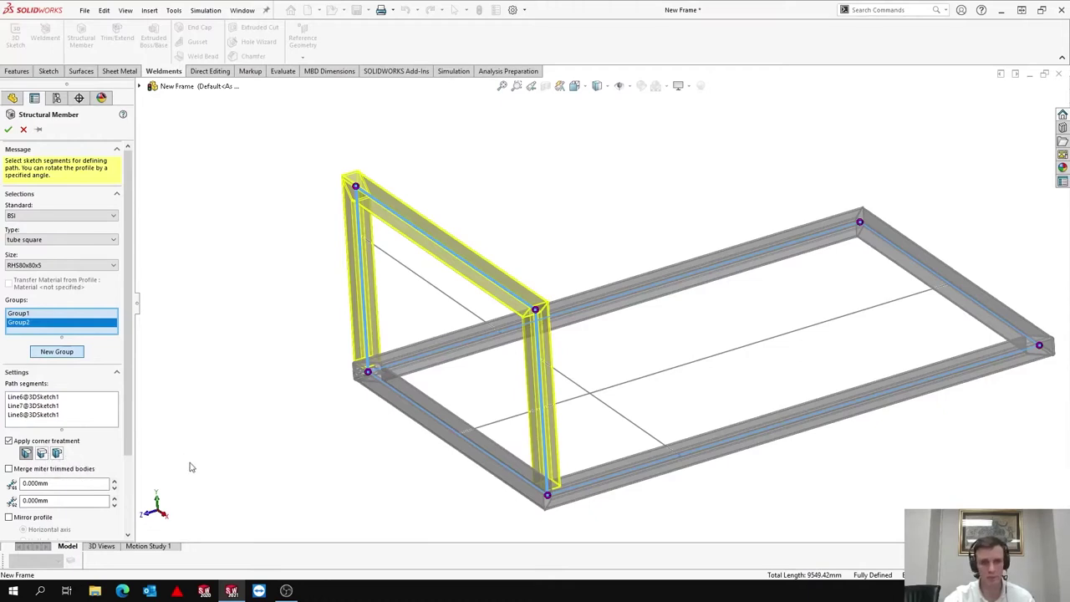
# Step: Add both diagonal braces as Group3 and the middle cross line as Group4, then build
pyautogui.click(77, 352)
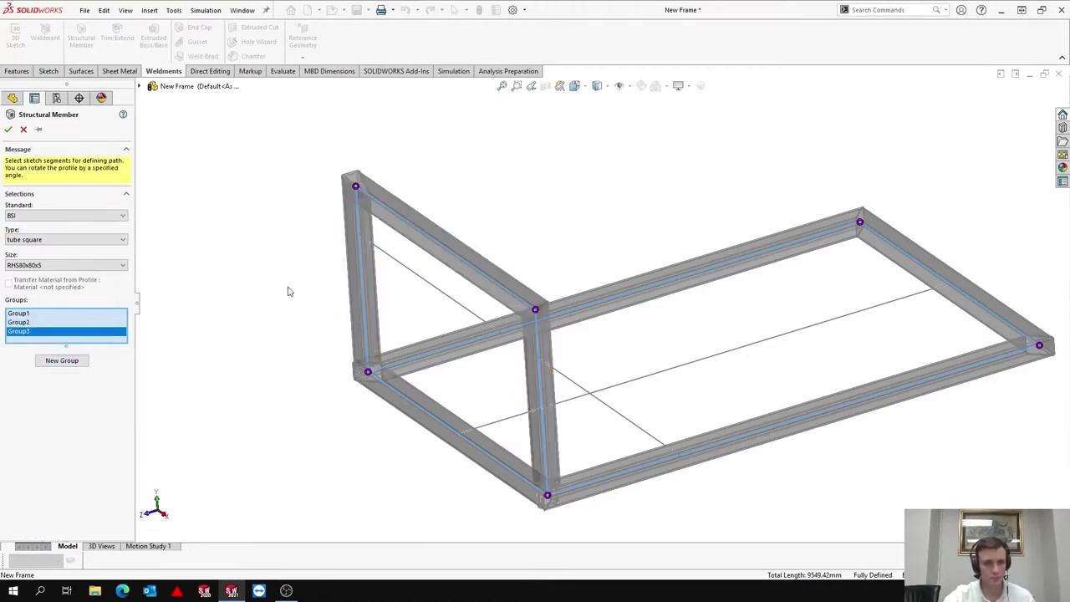
pyautogui.click(388, 259)
pyautogui.click(632, 423)
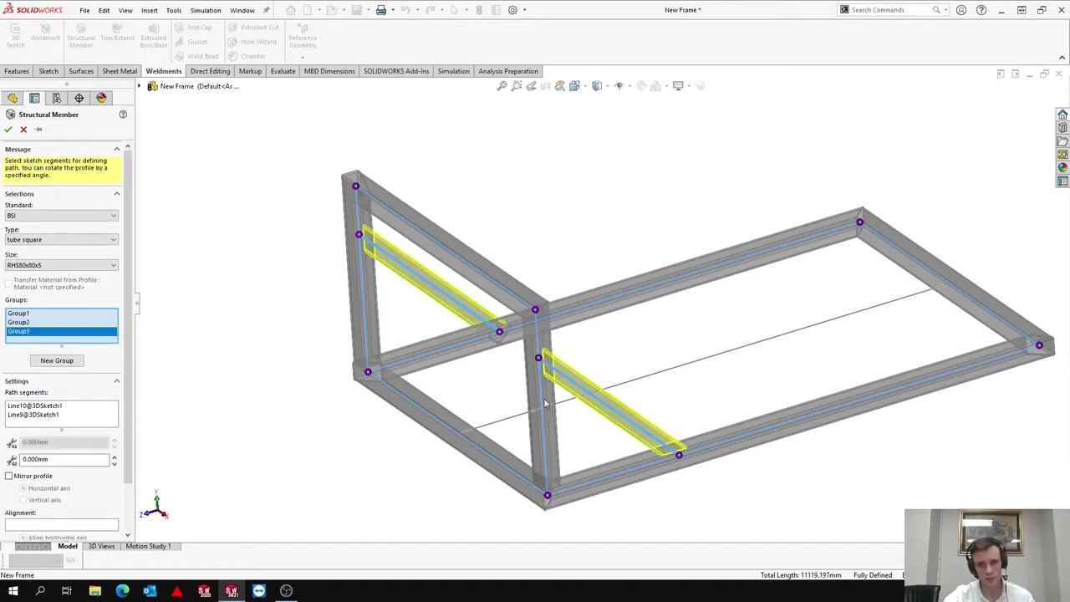
pyautogui.click(57, 364)
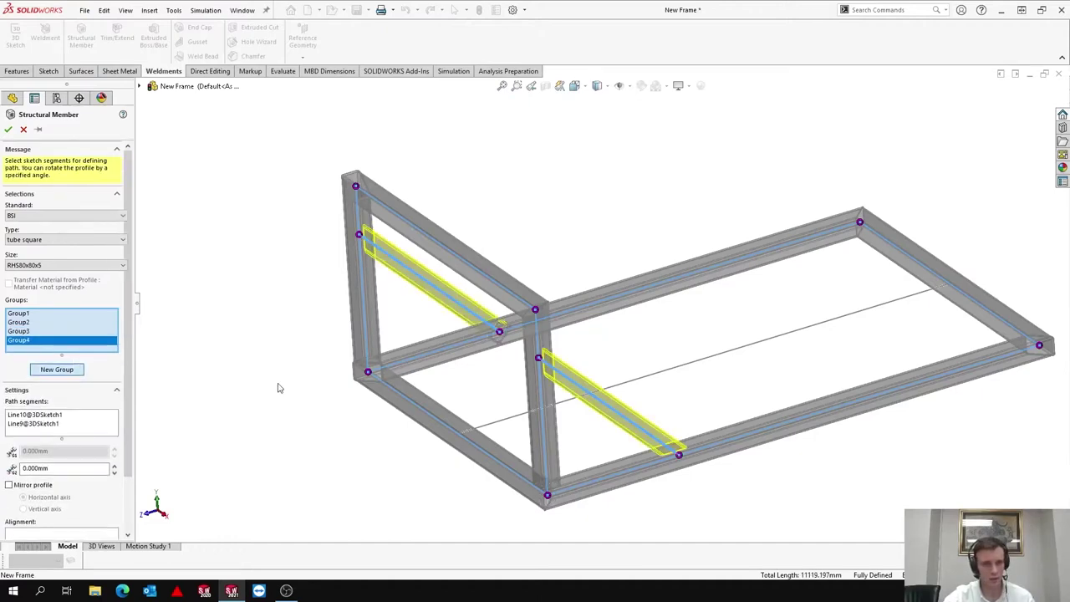
pyautogui.click(504, 426)
pyautogui.press('Return')
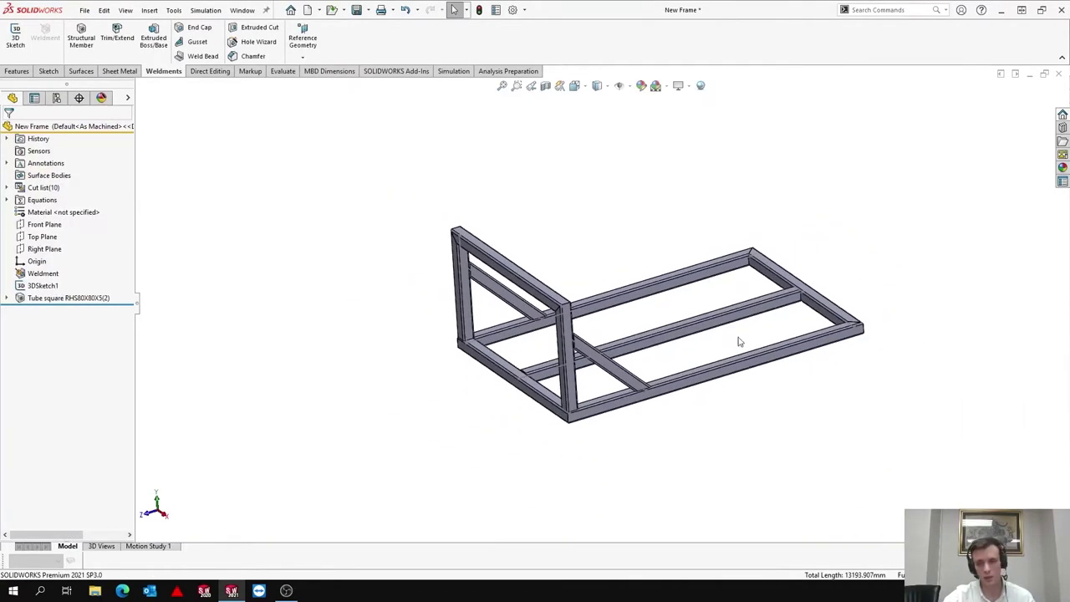
# Step: Orbit around the finished square-tube frame to inspect it
pyautogui.moveTo(745, 336); pyautogui.dragTo(560, 292, button='middle')
pyautogui.scroll(-2, 553, 216)
pyautogui.scroll(2, 588, 352)
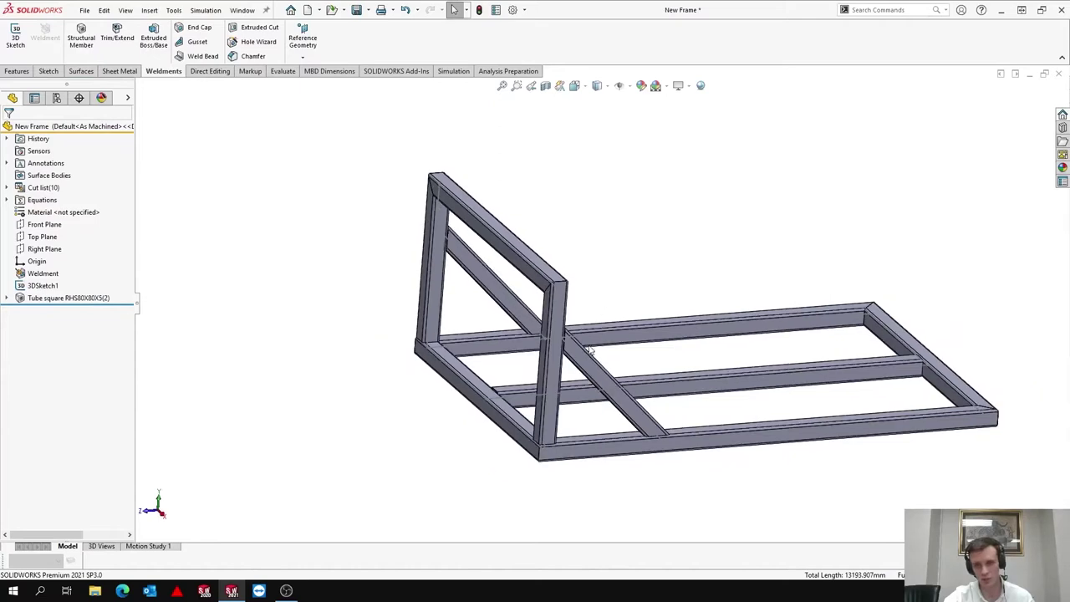
pyautogui.moveTo(590, 353); pyautogui.dragTo(577, 393, button='middle')
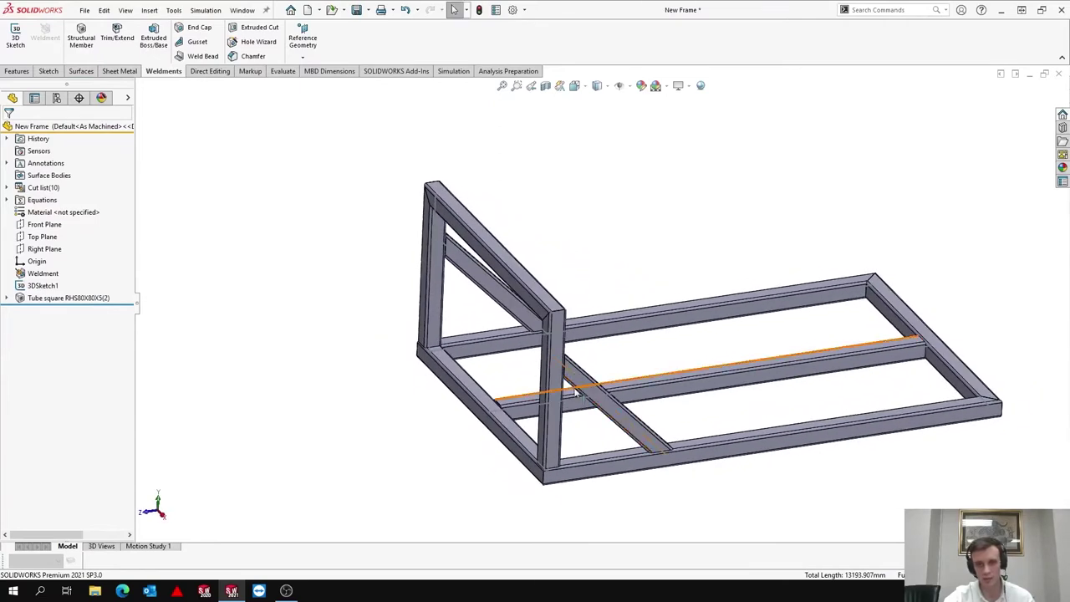
pyautogui.moveTo(645, 424); pyautogui.dragTo(641, 423, button='middle')
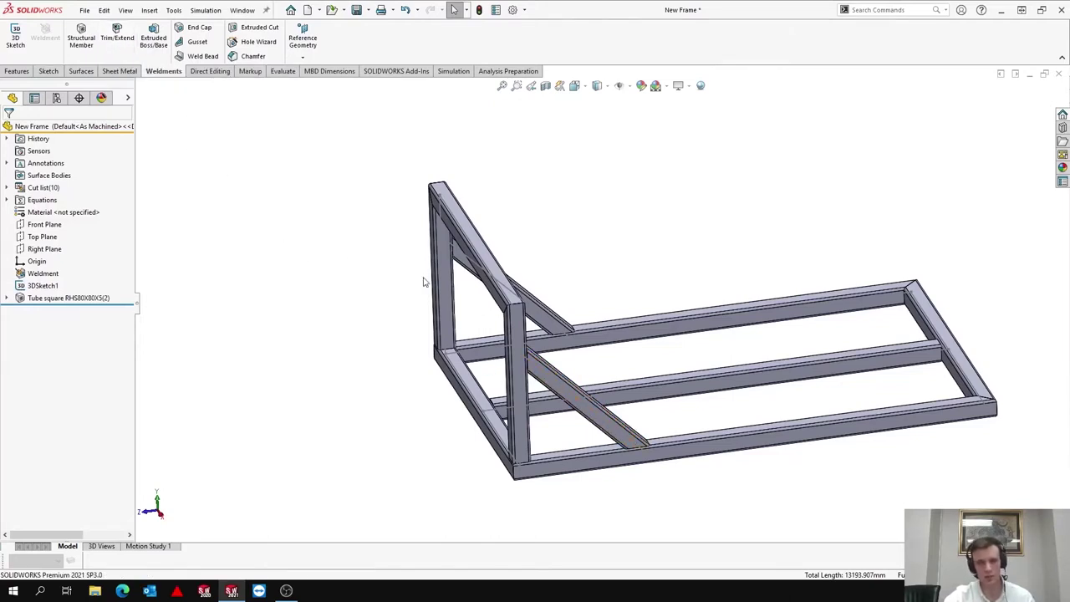
pyautogui.moveTo(545, 355); pyautogui.dragTo(565, 359, button='middle')
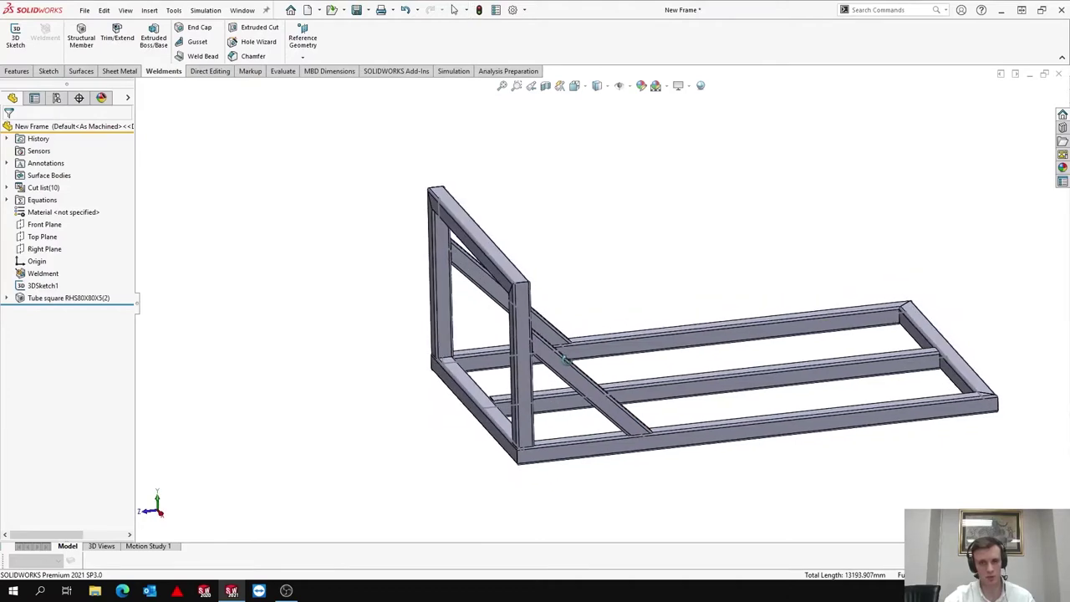
pyautogui.moveTo(693, 382); pyautogui.dragTo(653, 436, button='middle')
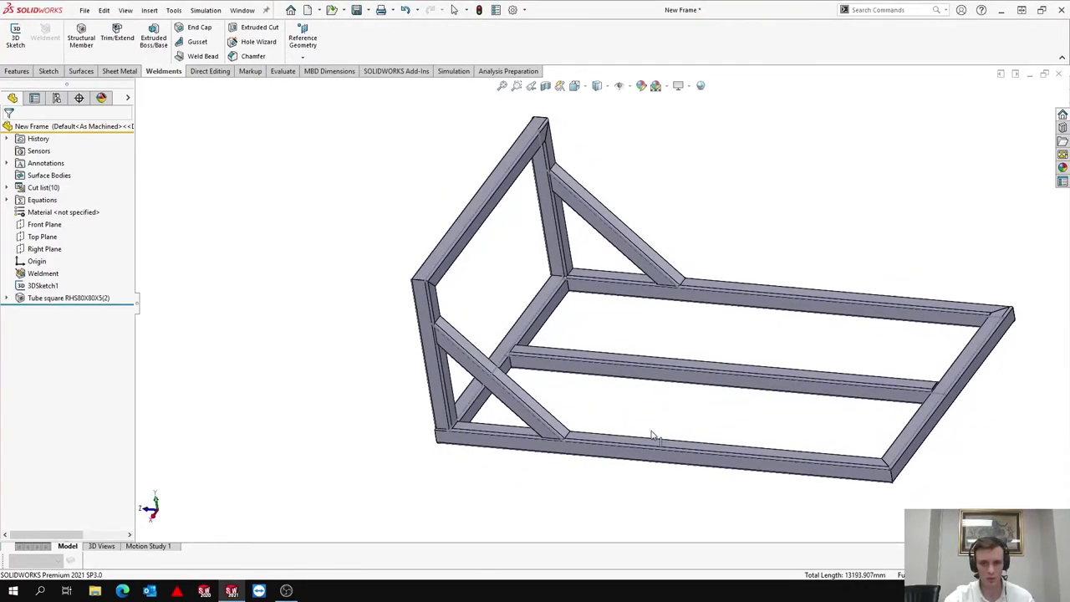
# Step: Start a weld bead between the diagonal brace and bottom rail faces, sized 10 mm
pyautogui.click(200, 56)
pyautogui.scroll(-3, 628, 423)
pyautogui.scroll(-1, 573, 380)
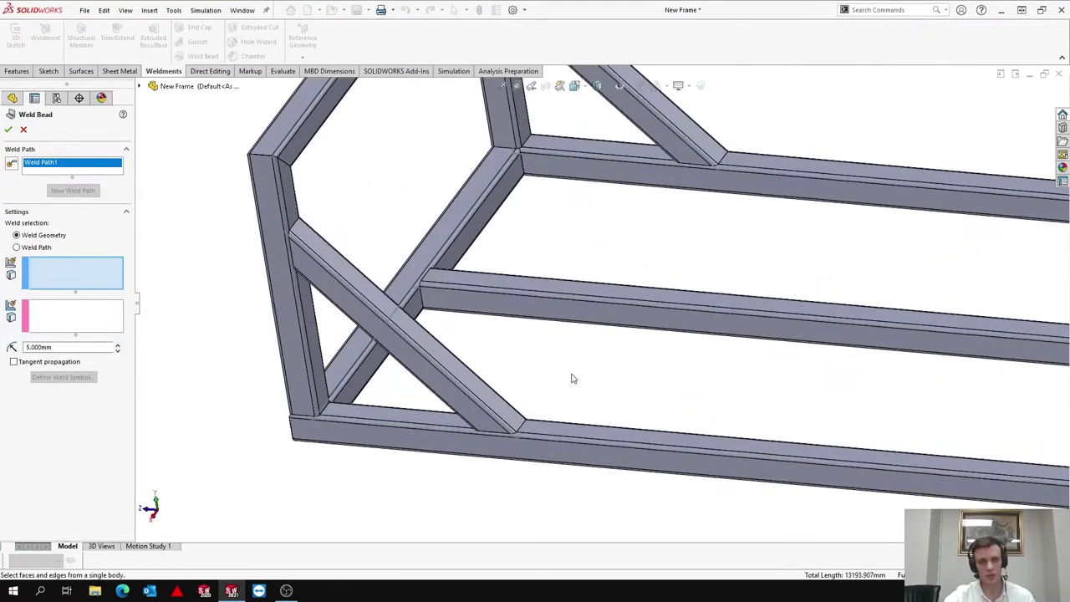
pyautogui.click(510, 419)
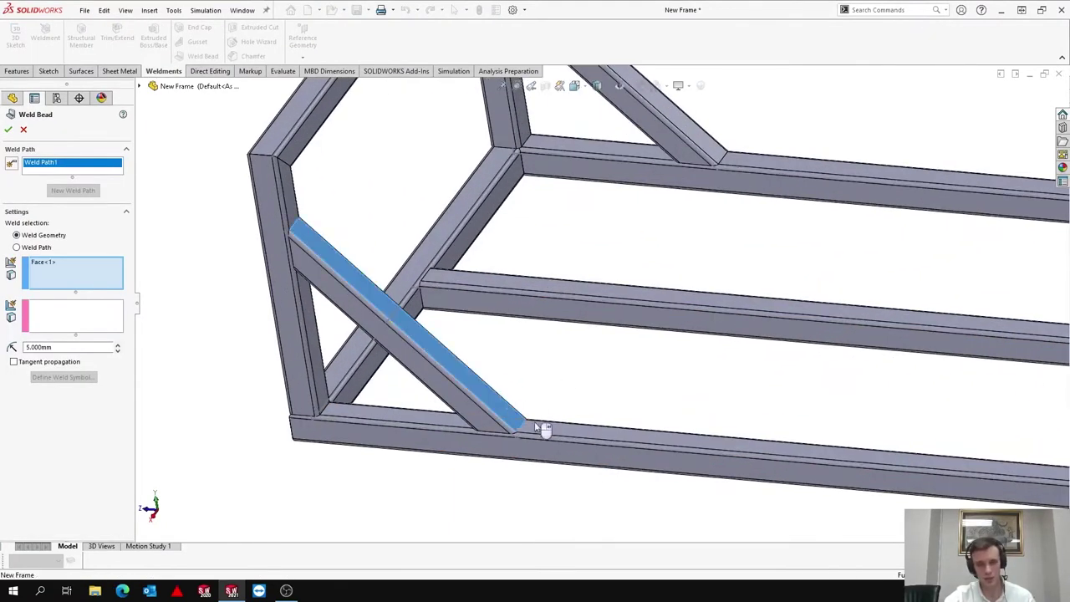
pyautogui.click(562, 433)
pyautogui.scroll(-2, 562, 433)
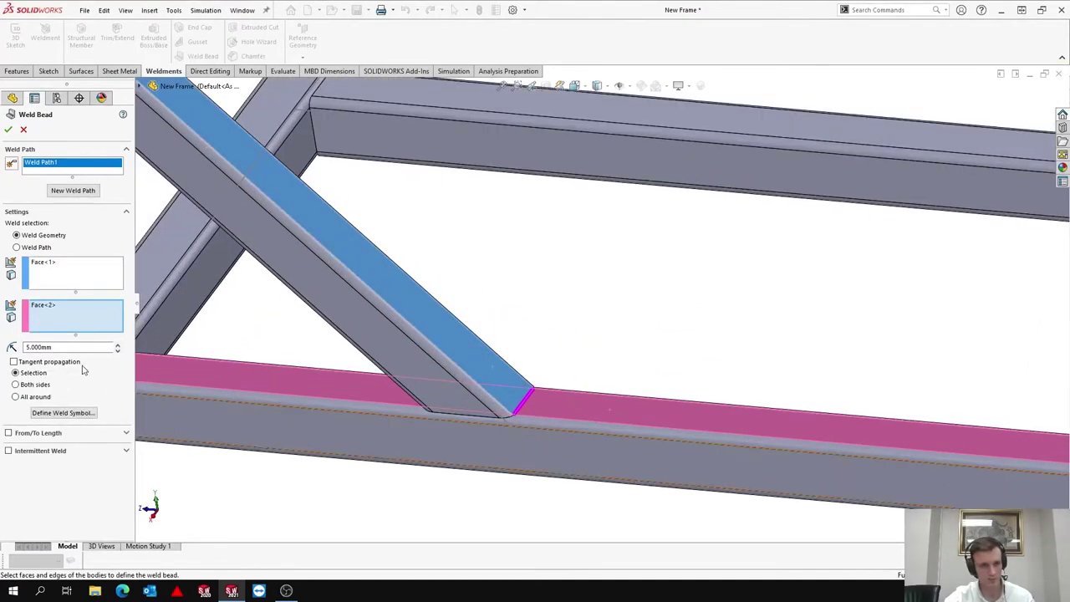
pyautogui.doubleClick(38, 347)
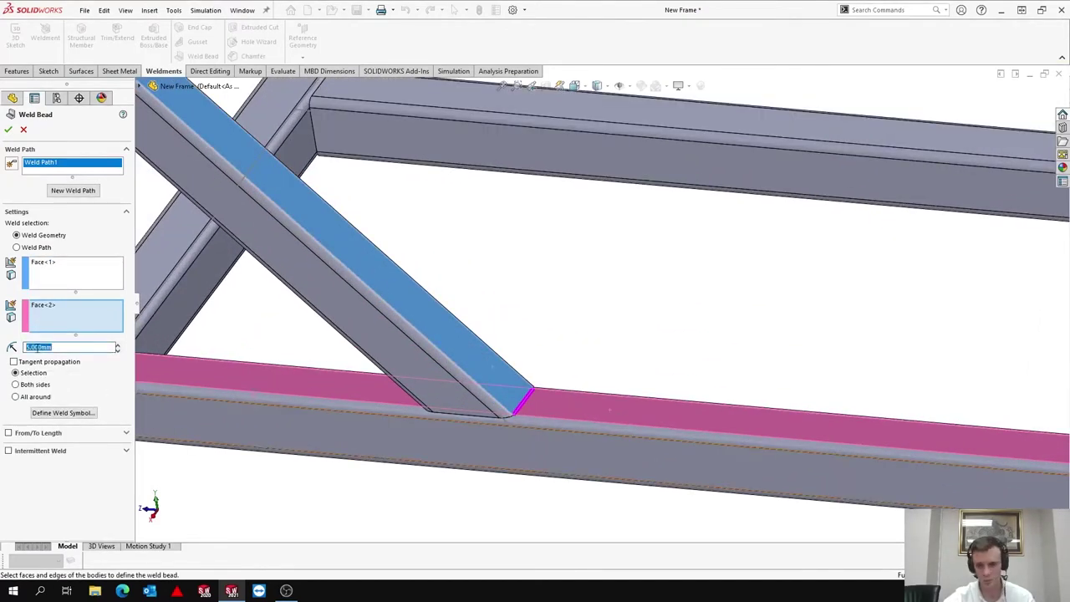
pyautogui.write('10')
pyautogui.press('Return')
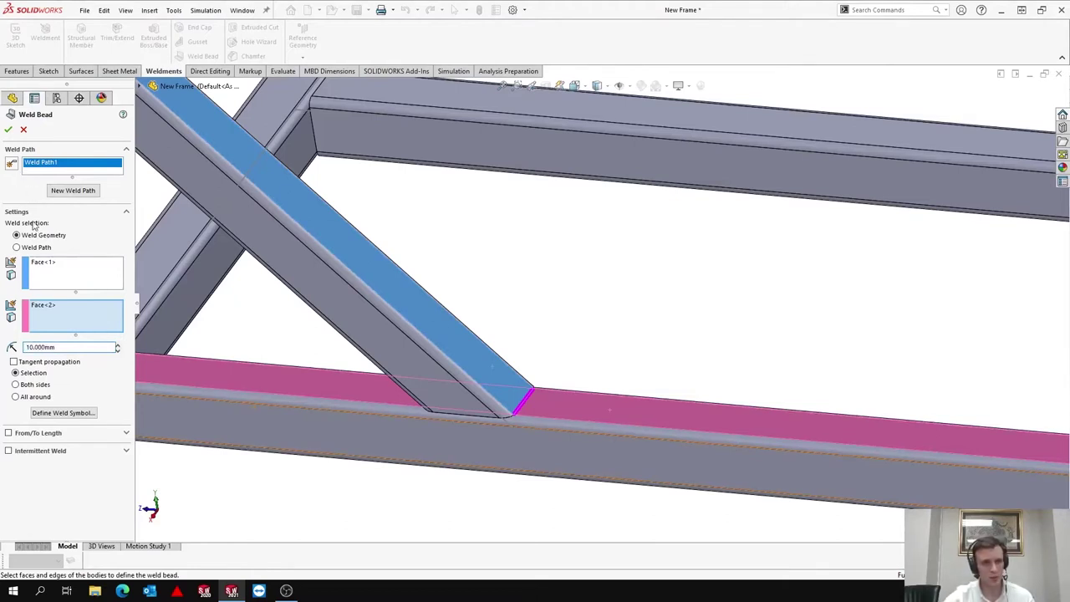
# Step: Clear the brace and rail face selections, leaving both face boxes empty
pyautogui.rightClick(53, 265)
pyautogui.click(83, 289)
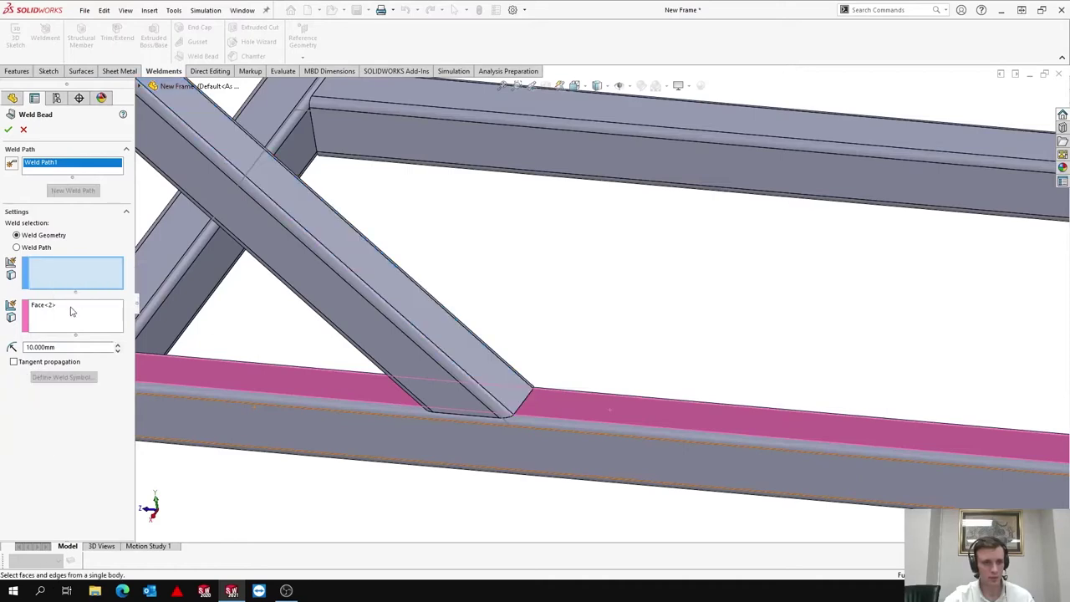
pyautogui.click(68, 311)
pyautogui.rightClick(71, 311)
pyautogui.click(87, 319)
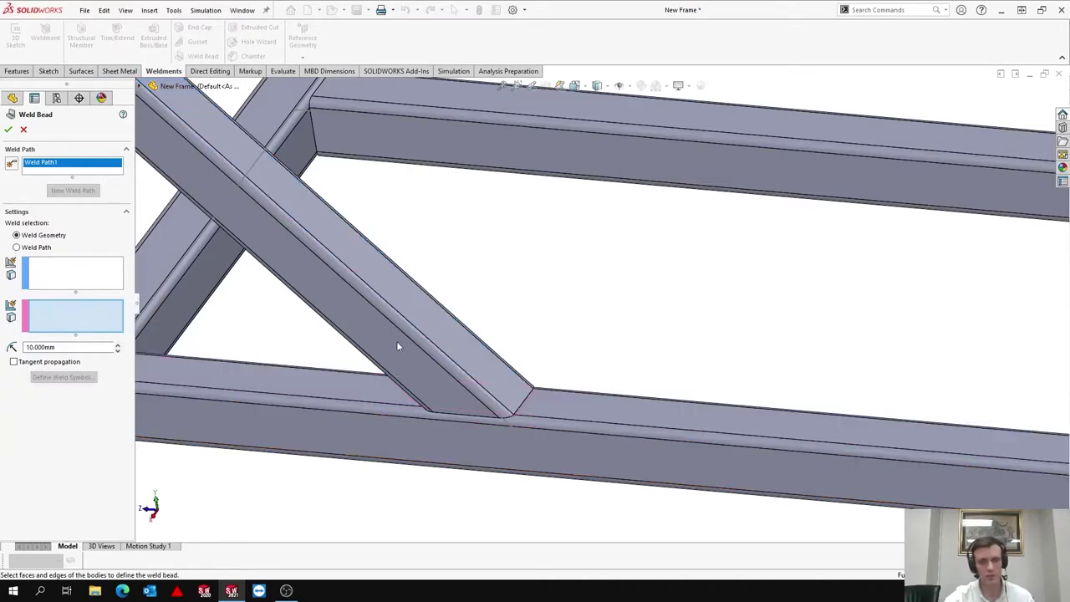
pyautogui.moveTo(477, 362); pyautogui.dragTo(117, 192, button='middle')
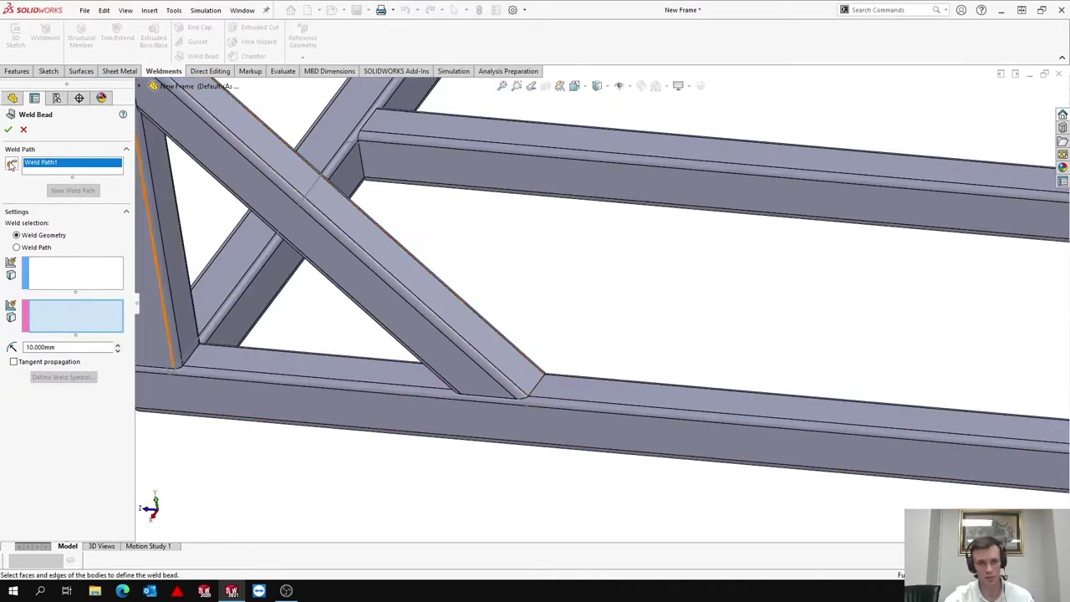
# Step: Draw the weld across the brace-to-rail junction and add further brace and beam faces
pyautogui.click(11, 165)
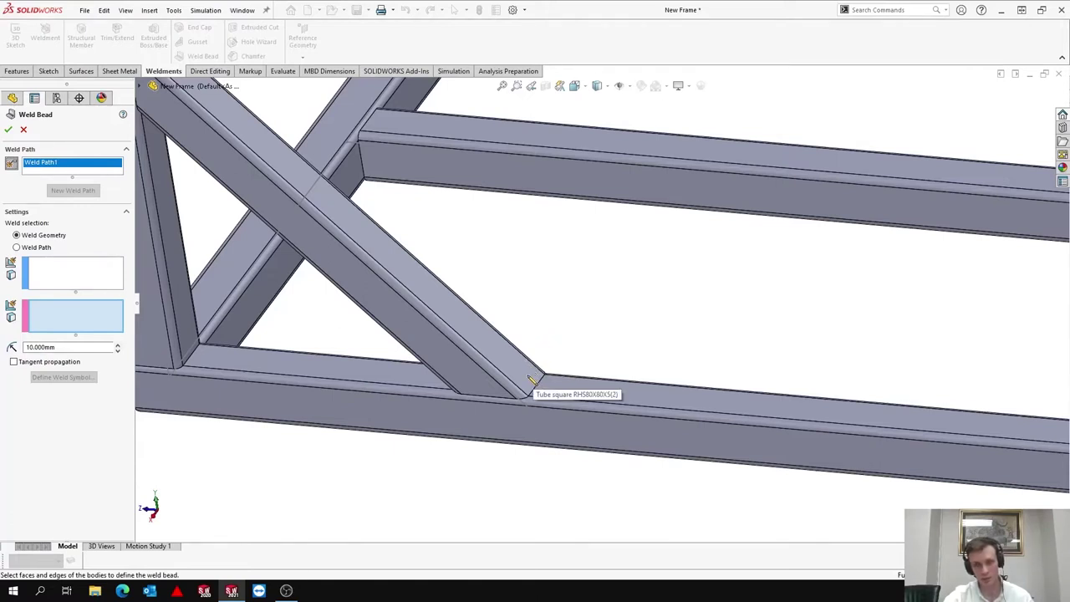
pyautogui.moveTo(528, 376); pyautogui.dragTo(539, 384)
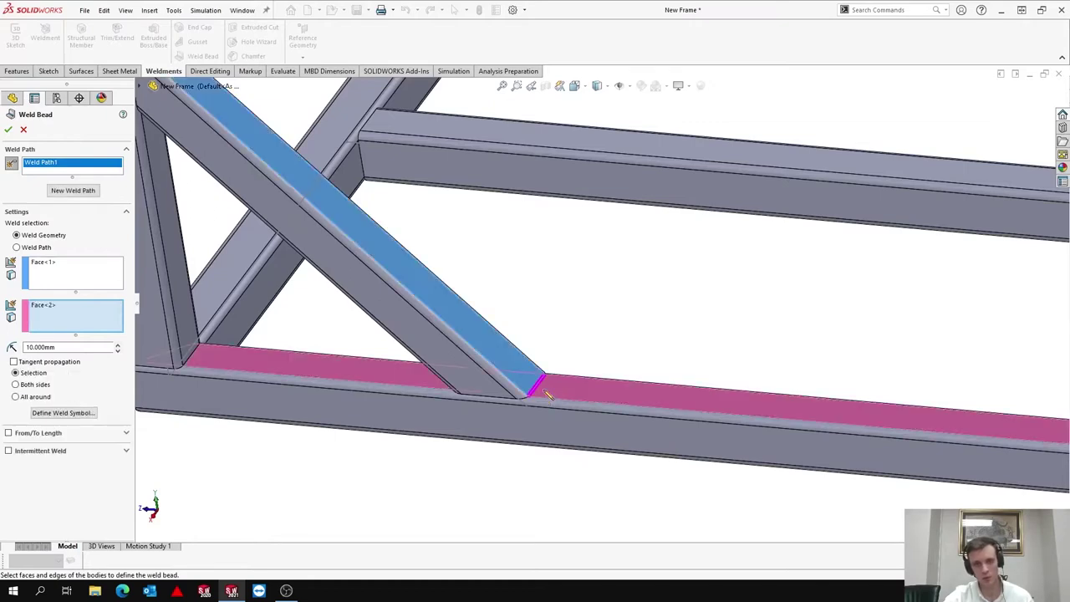
pyautogui.scroll(-3, 545, 386)
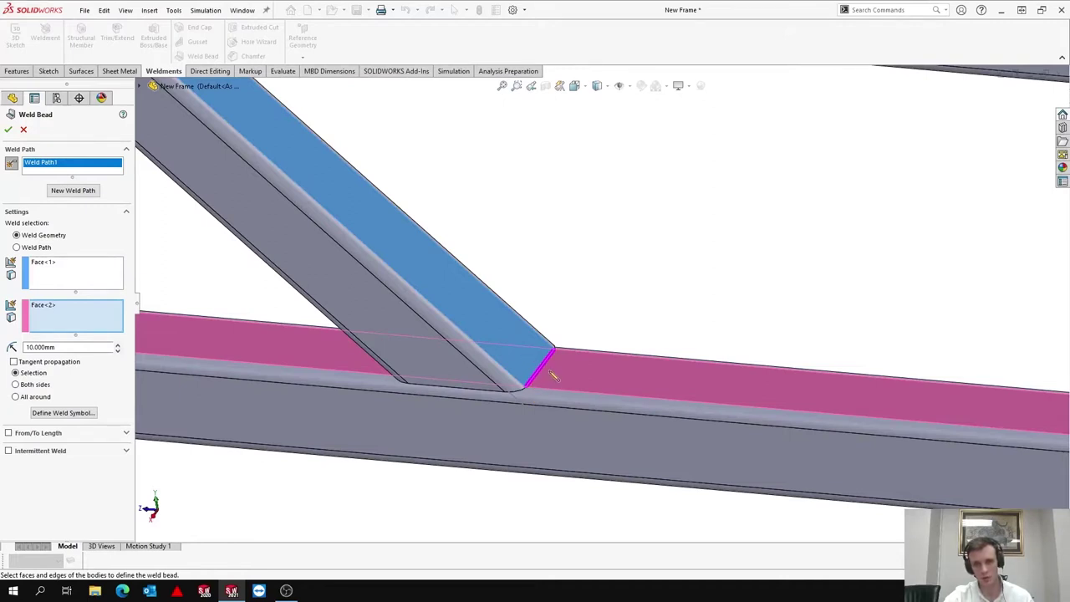
pyautogui.moveTo(517, 387); pyautogui.dragTo(506, 366, button='middle')
pyautogui.click(480, 342)
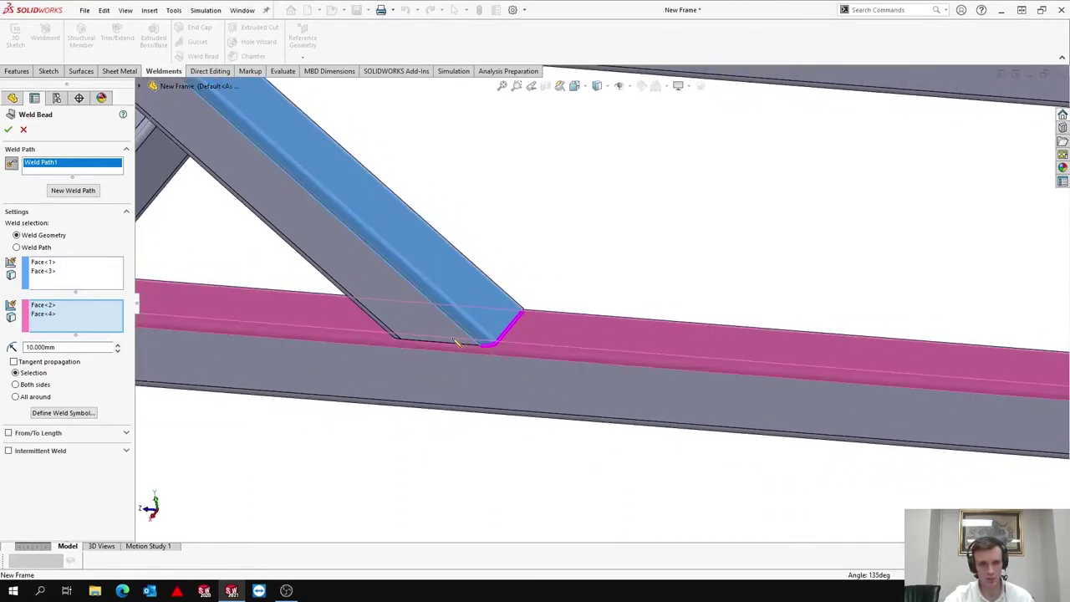
pyautogui.click(452, 344)
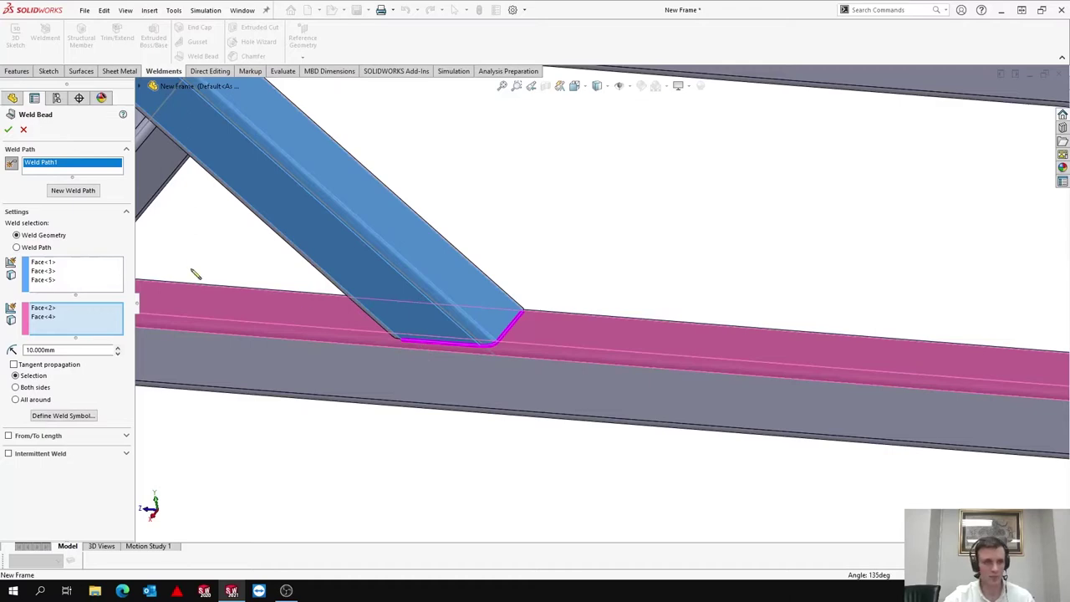
pyautogui.click(8, 130)
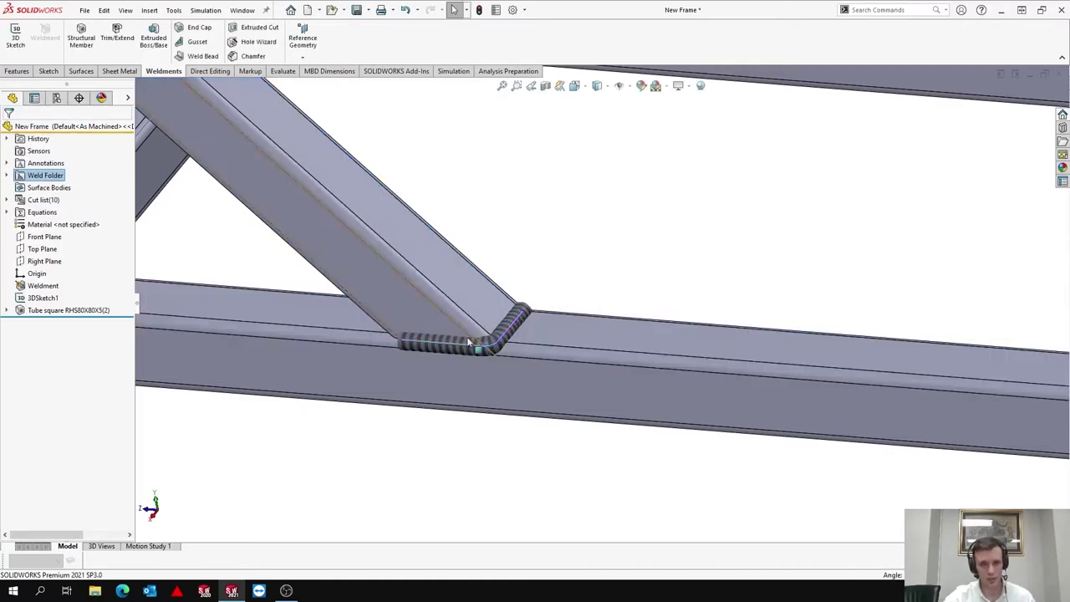
pyautogui.scroll(-2, 518, 337)
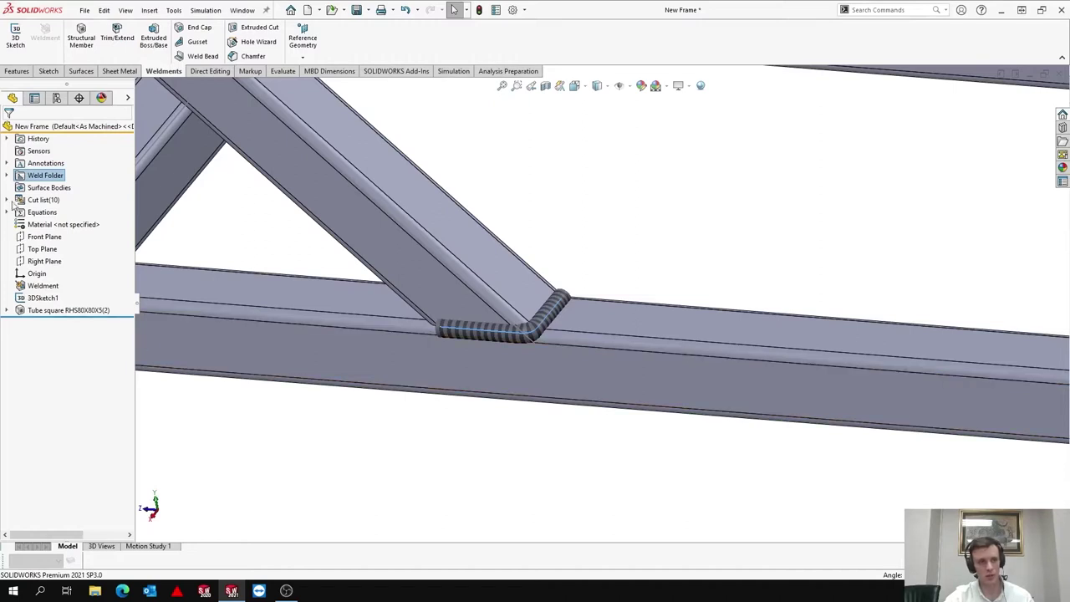
pyautogui.rightClick(43, 177)
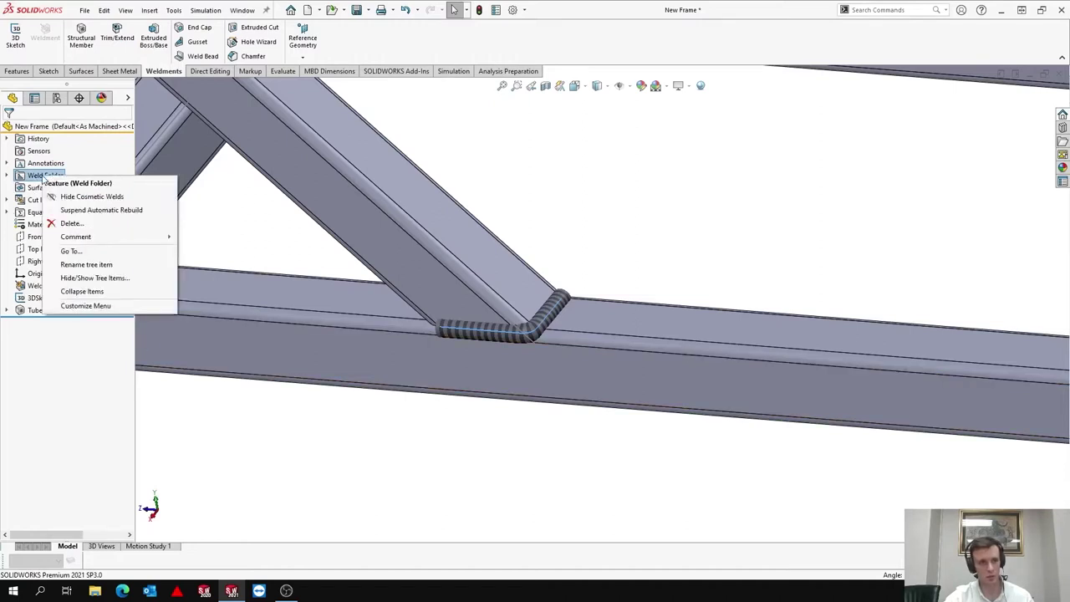
pyautogui.click(72, 196)
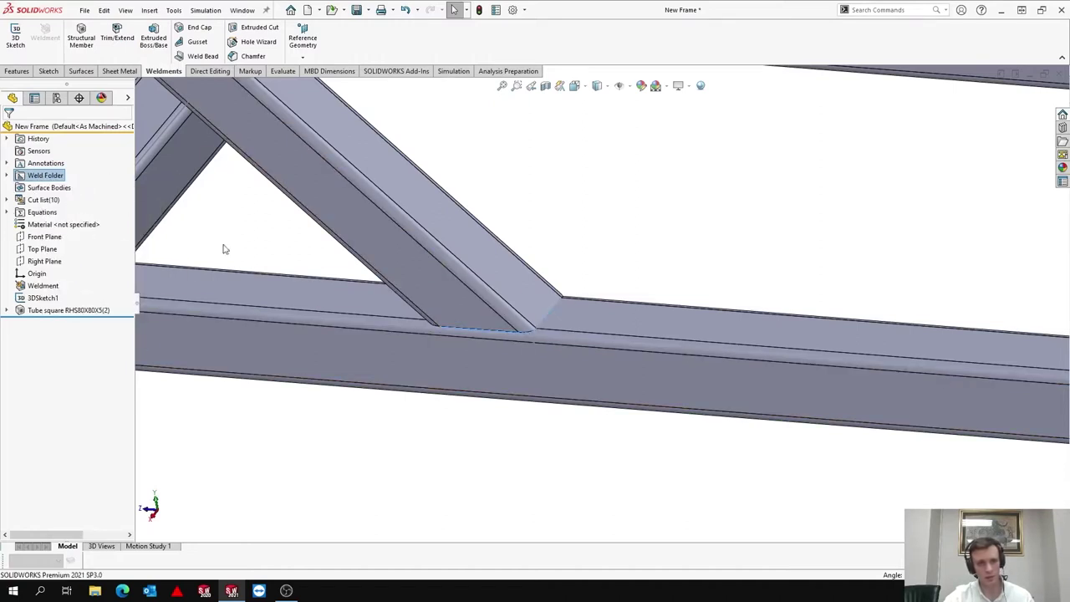
pyautogui.rightClick(41, 177)
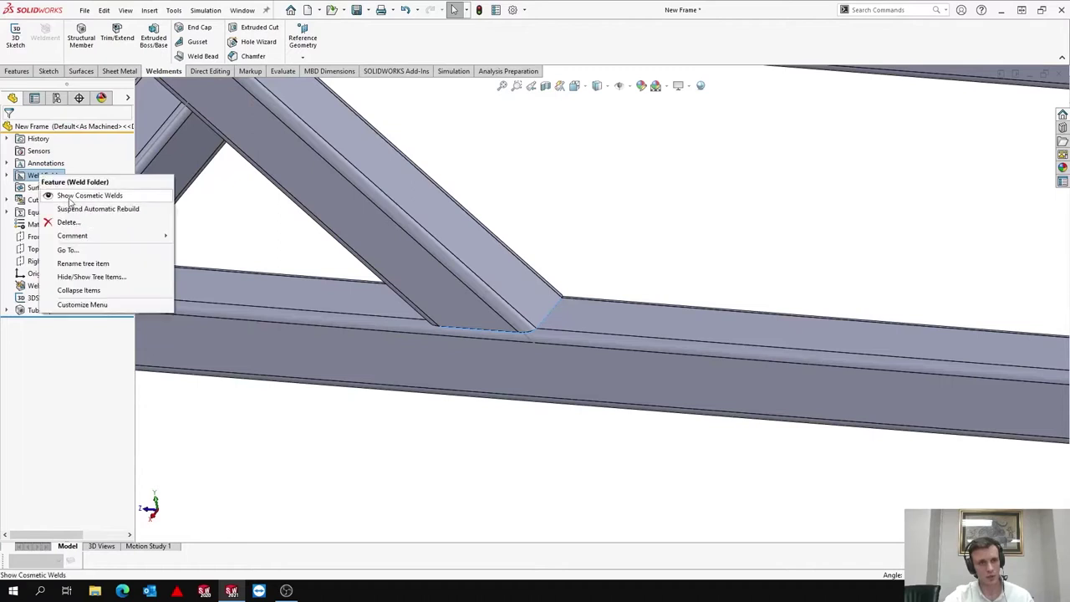
pyautogui.click(101, 197)
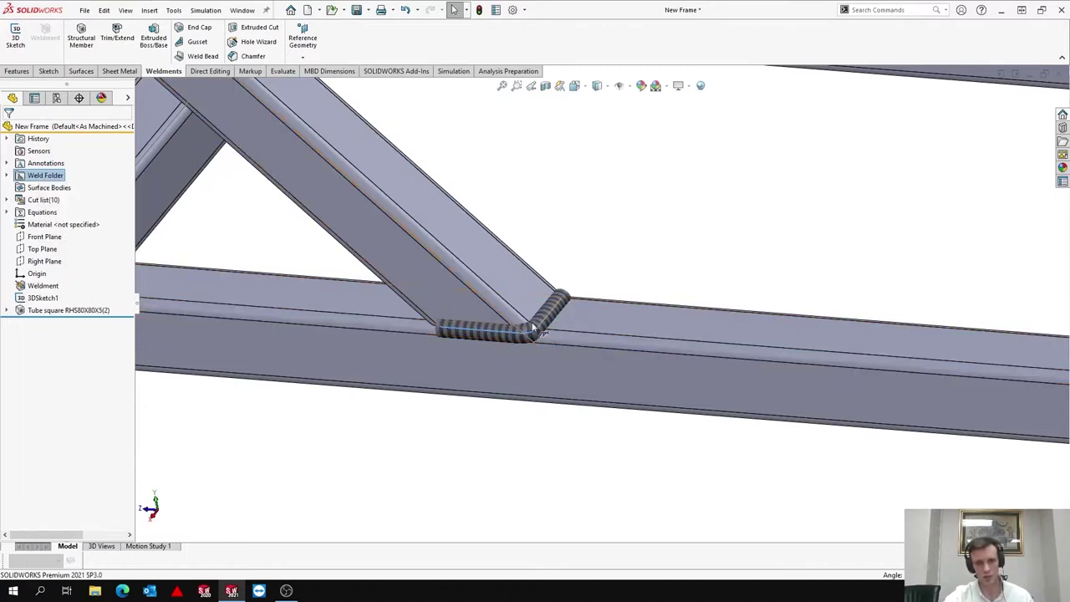
pyautogui.scroll(8, 487, 330)
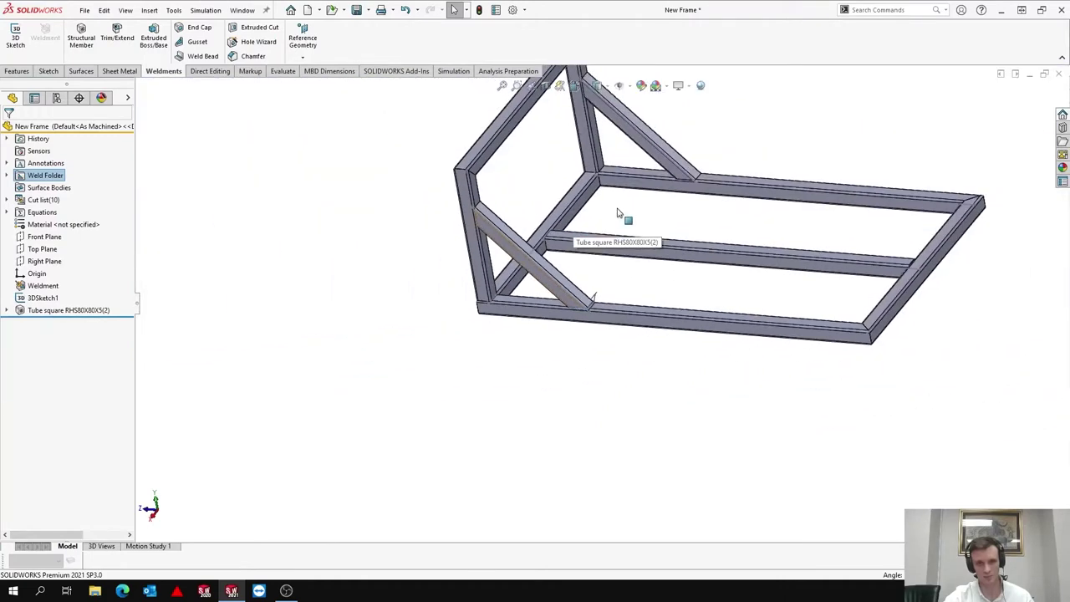
pyautogui.moveTo(650, 287); pyautogui.dragTo(707, 297, button='middle')
pyautogui.scroll(-3, 690, 160)
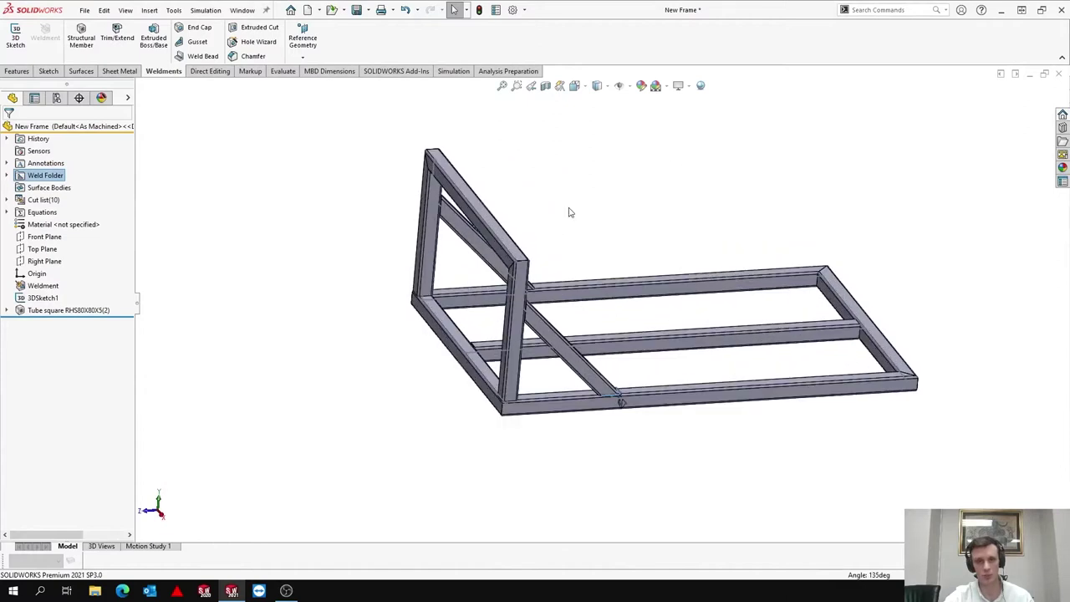
# Step: Find Equations by searching 'eq' and add it to the Features CommandManager
pyautogui.click(19, 71)
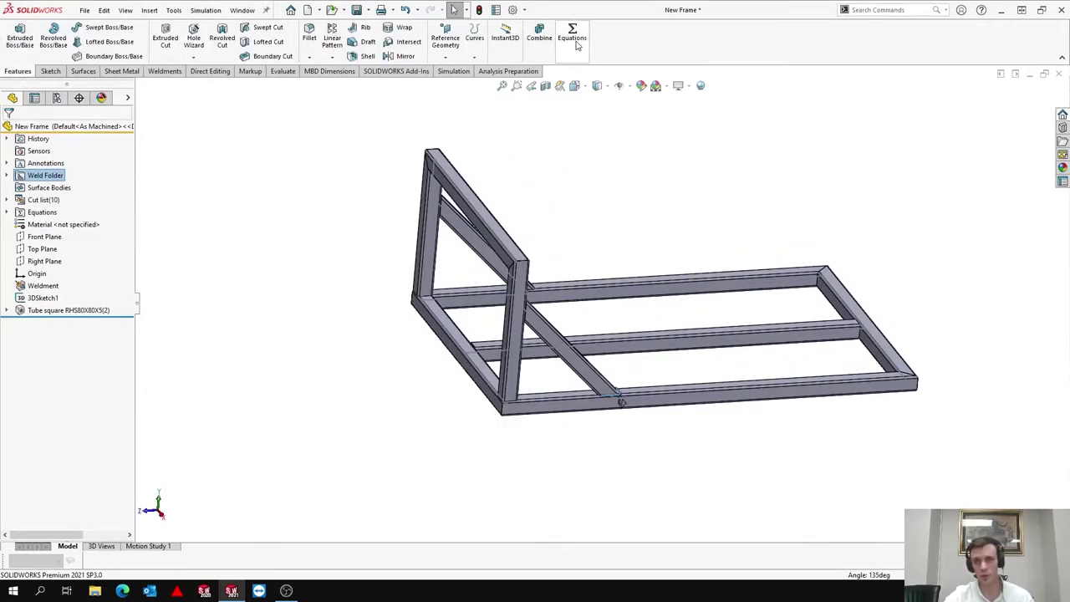
pyautogui.click(899, 10)
pyautogui.write('eq')
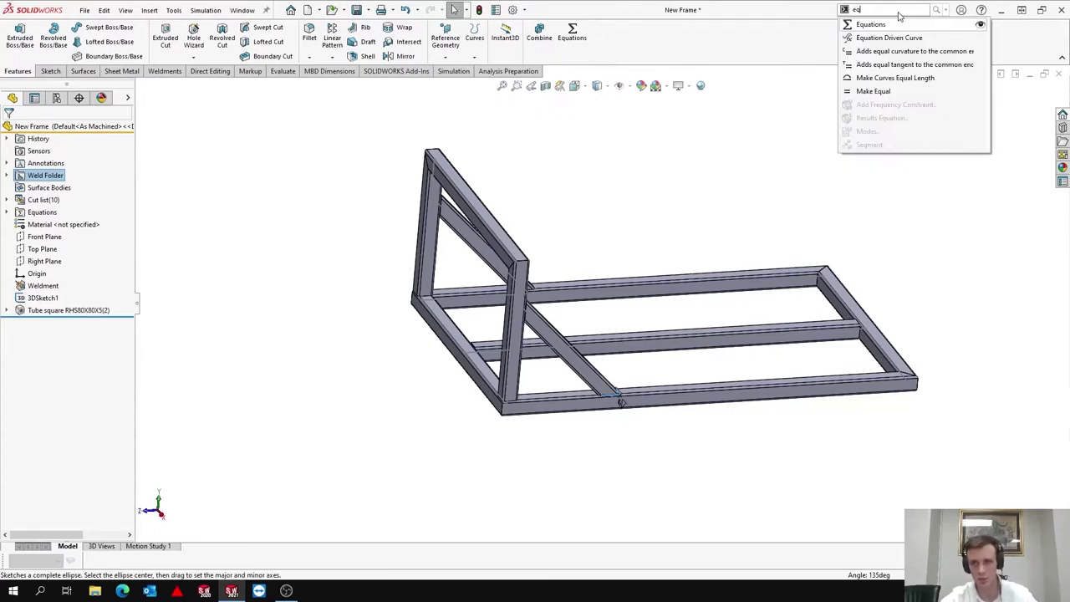
pyautogui.moveTo(894, 27); pyautogui.dragTo(604, 39)
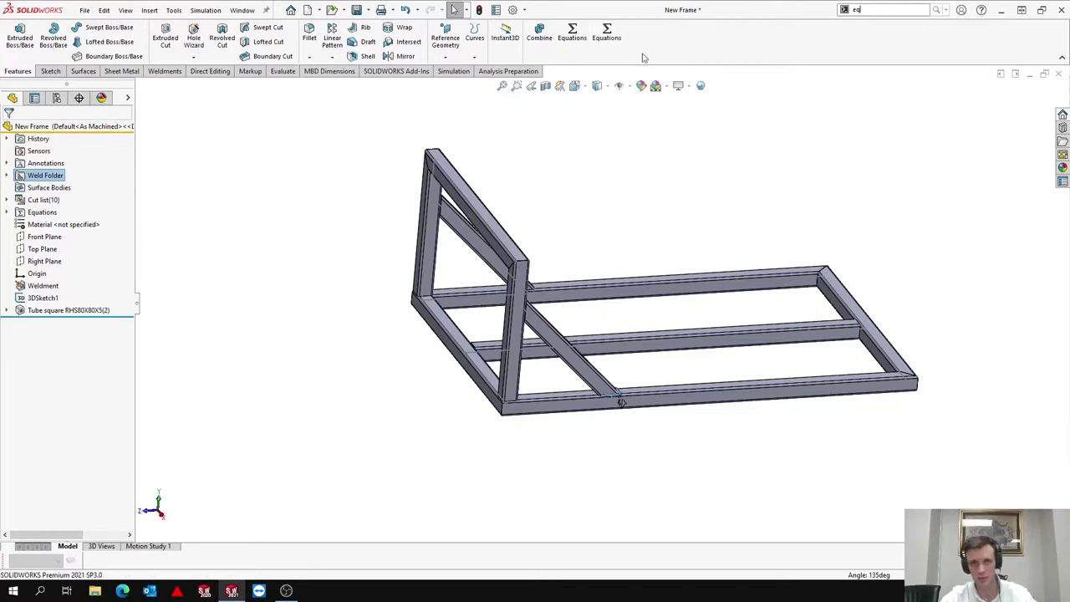
# Step: In the Equations dialog, set angle to 20 and attach to 250
pyautogui.click(574, 37)
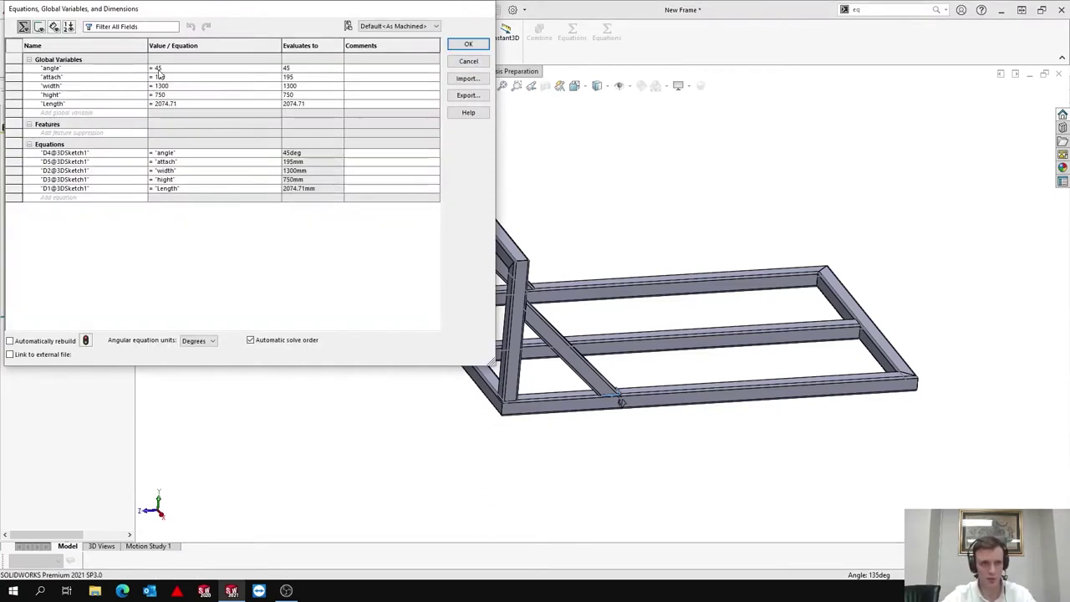
pyautogui.scroll(4, 619, 307)
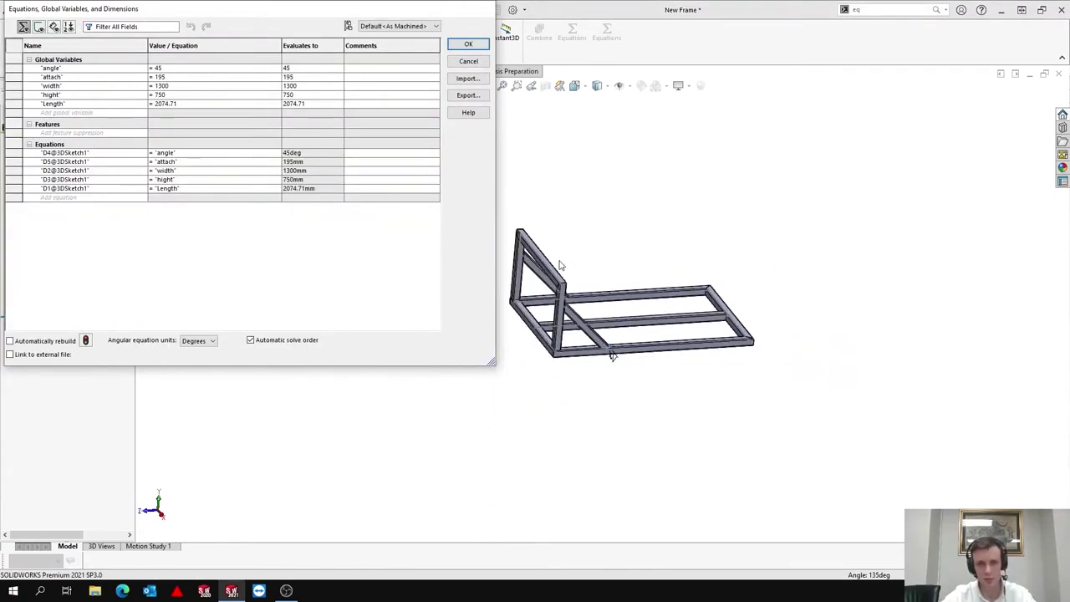
pyautogui.scroll(-3, 526, 328)
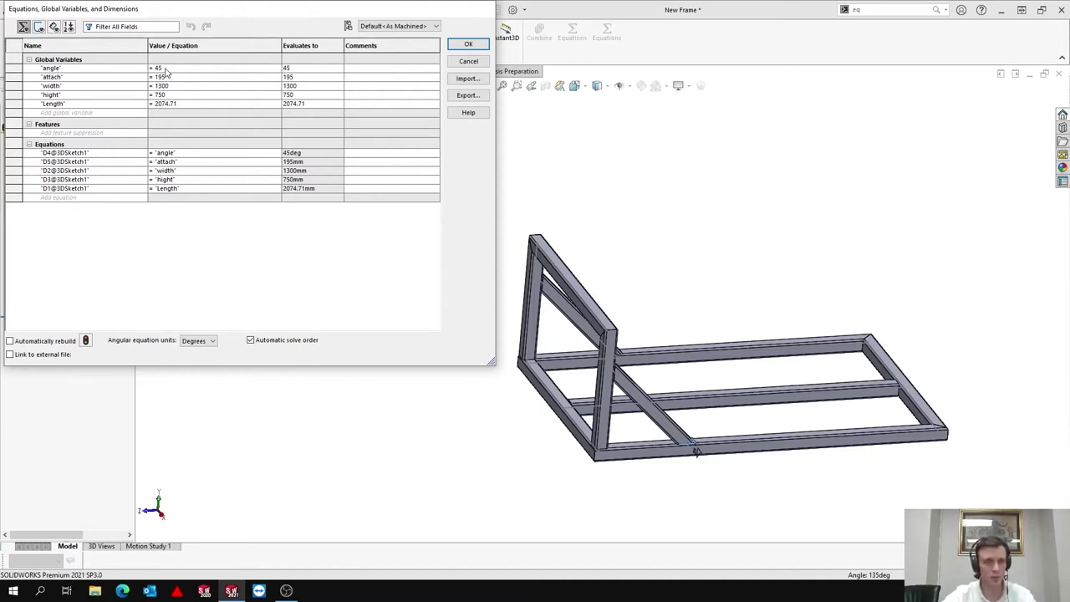
pyautogui.click(166, 68)
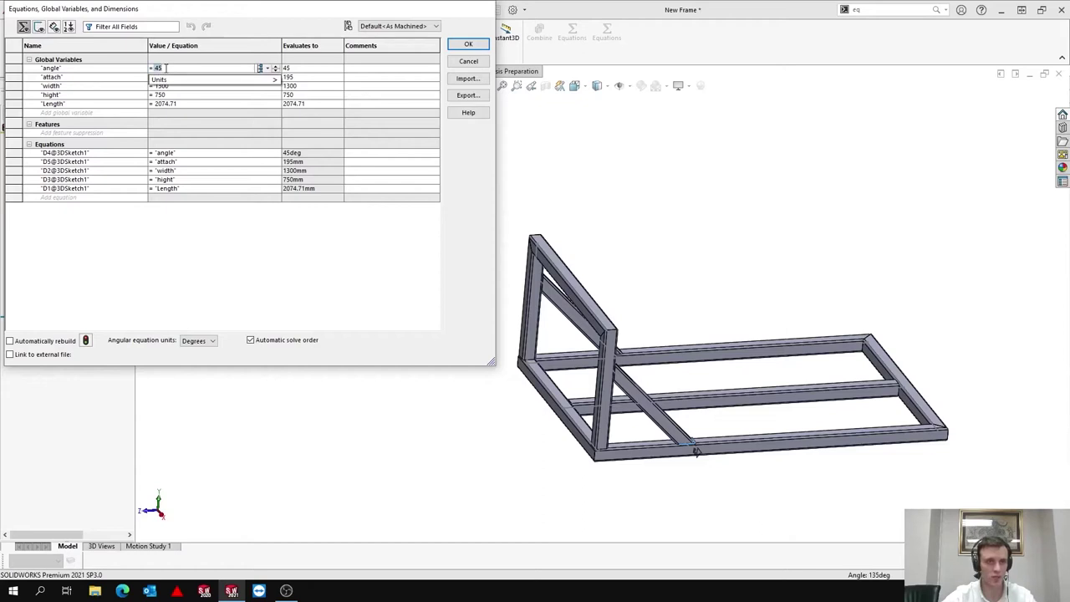
pyautogui.write('20')
pyautogui.press('Tab')
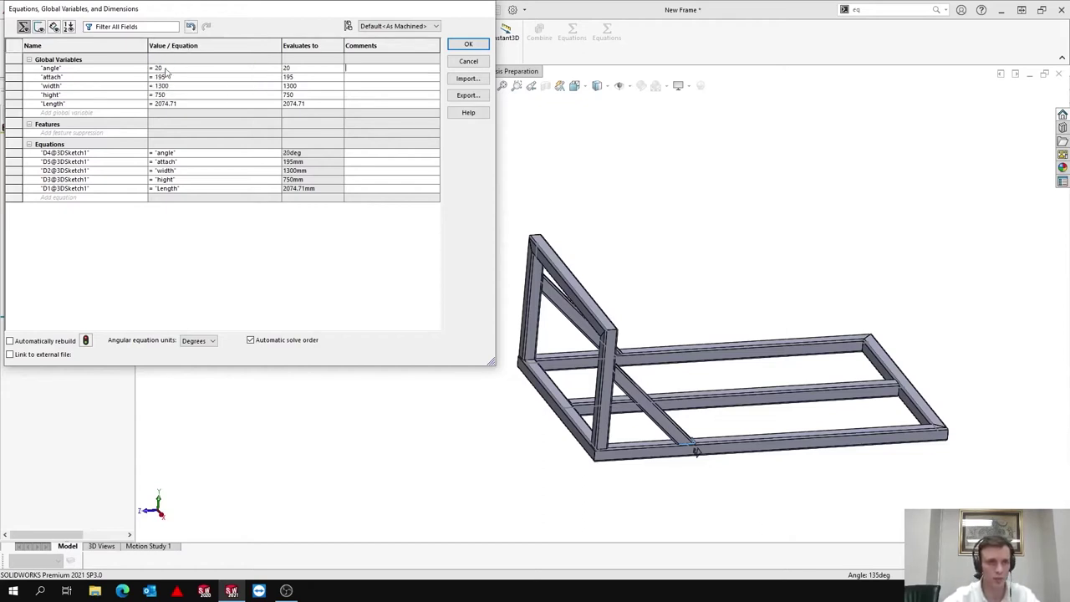
pyautogui.click(166, 77)
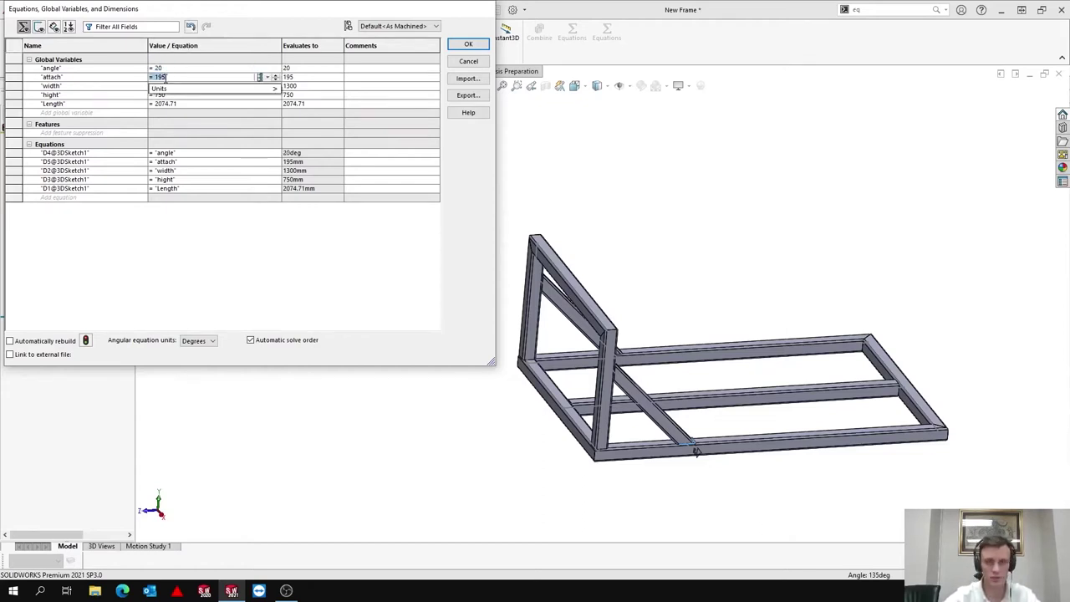
pyautogui.write('250')
pyautogui.press('Tab')
# Step: Set width 1100, hight 1000 and Length 1800, then apply to rebuild the frame
pyautogui.click(166, 86)
pyautogui.doubleClick(165, 84)
pyautogui.write('1100')
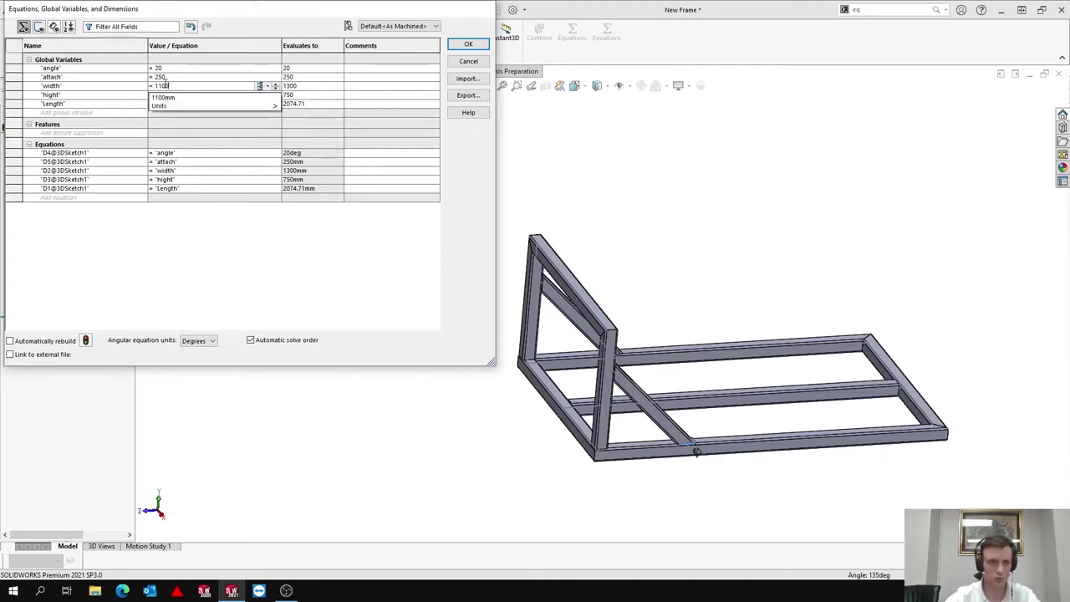
pyautogui.press('Return')
pyautogui.click(163, 95)
pyautogui.write('10')
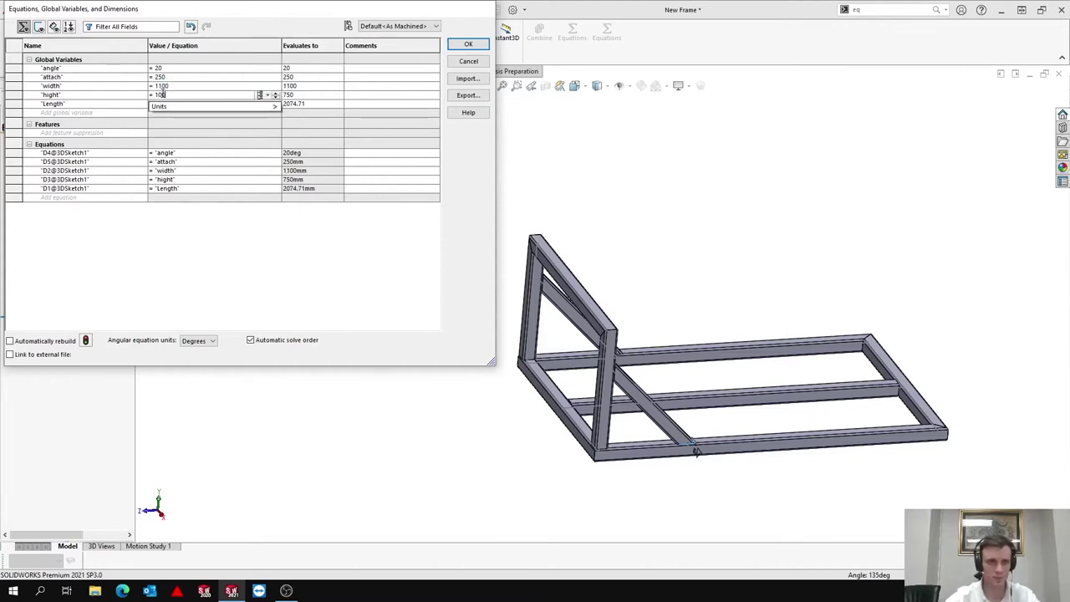
pyautogui.write('00')
pyautogui.press('Return')
pyautogui.click(169, 103)
pyautogui.doubleClick(168, 103)
pyautogui.write('1800')
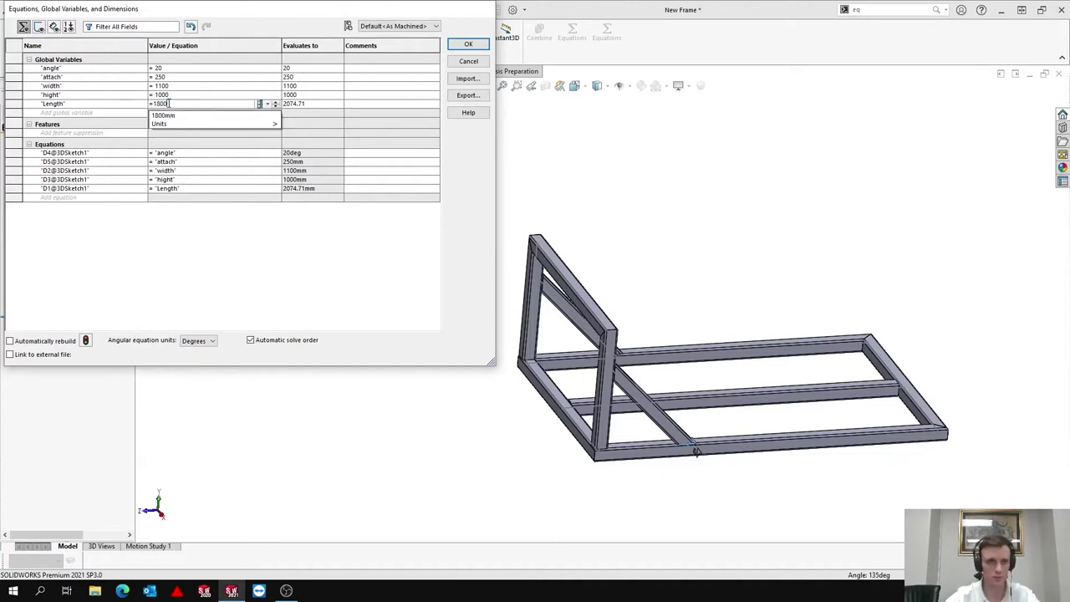
pyautogui.press('Return')
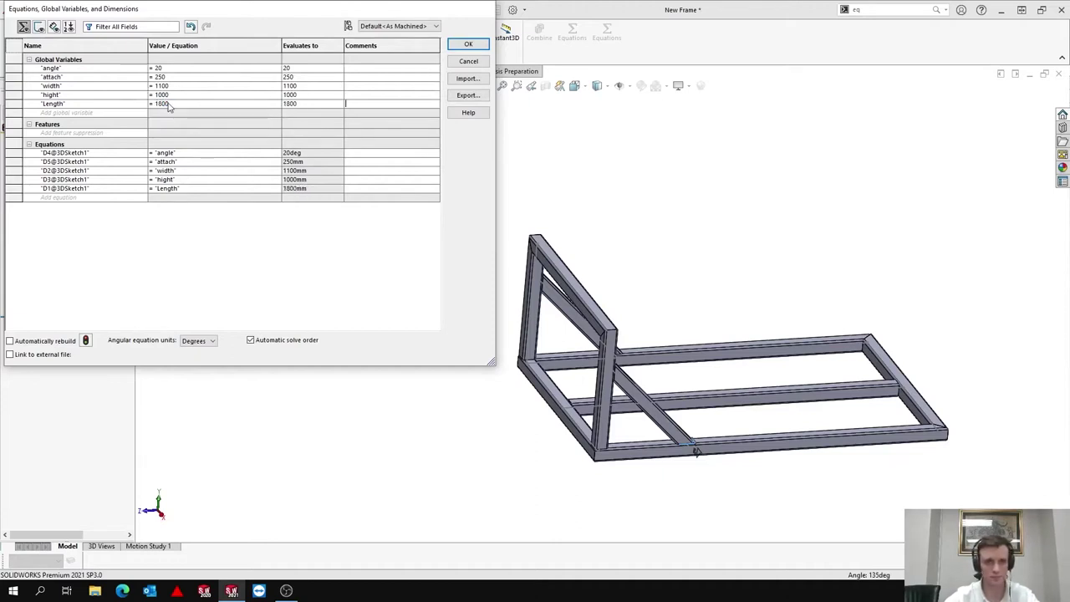
pyautogui.click(468, 45)
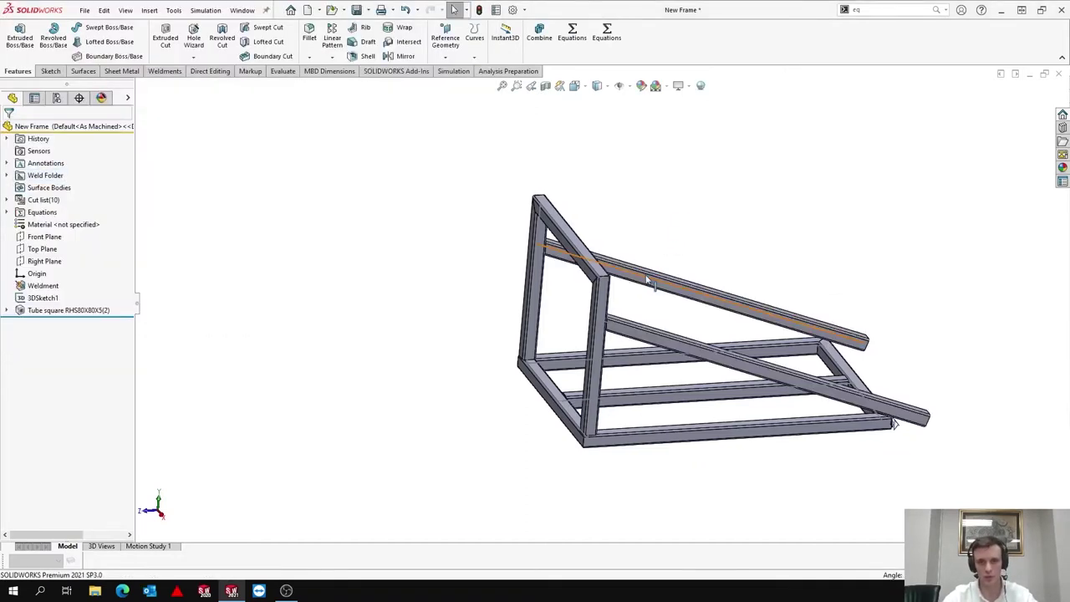
# Step: Orbit and zoom to inspect the reshaped tilted frame
pyautogui.moveTo(657, 347); pyautogui.dragTo(669, 326, button='middle')
pyautogui.scroll(-5, 803, 376)
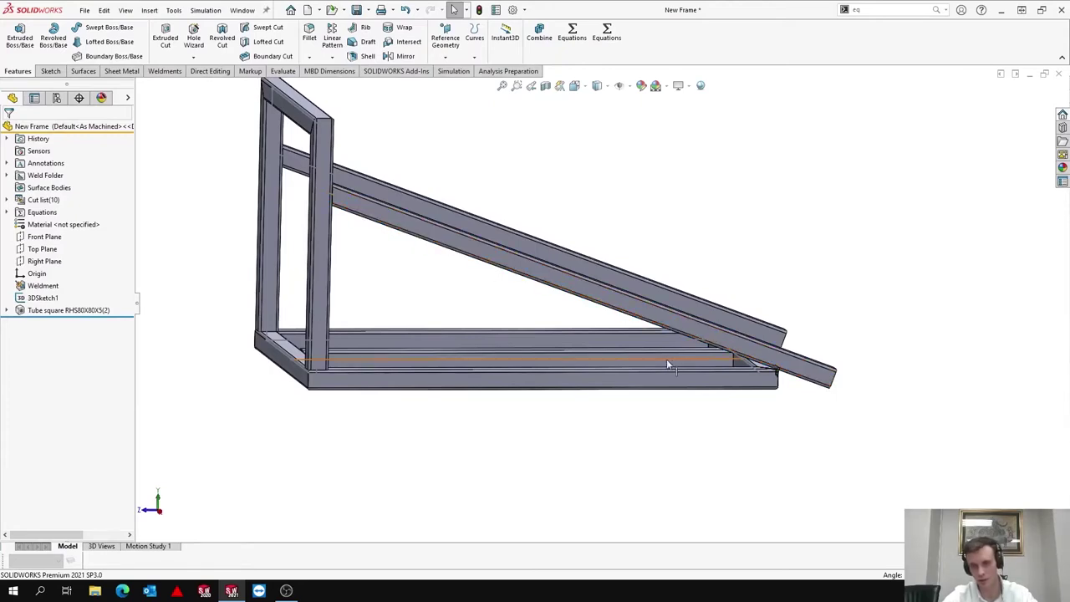
pyautogui.moveTo(585, 378); pyautogui.dragTo(567, 227, button='middle')
pyautogui.scroll(2, 564, 176)
pyautogui.scroll(-2, 563, 177)
# Step: Change the angle variable back to 45 in Equations so the frame stands upright
pyautogui.click(578, 37)
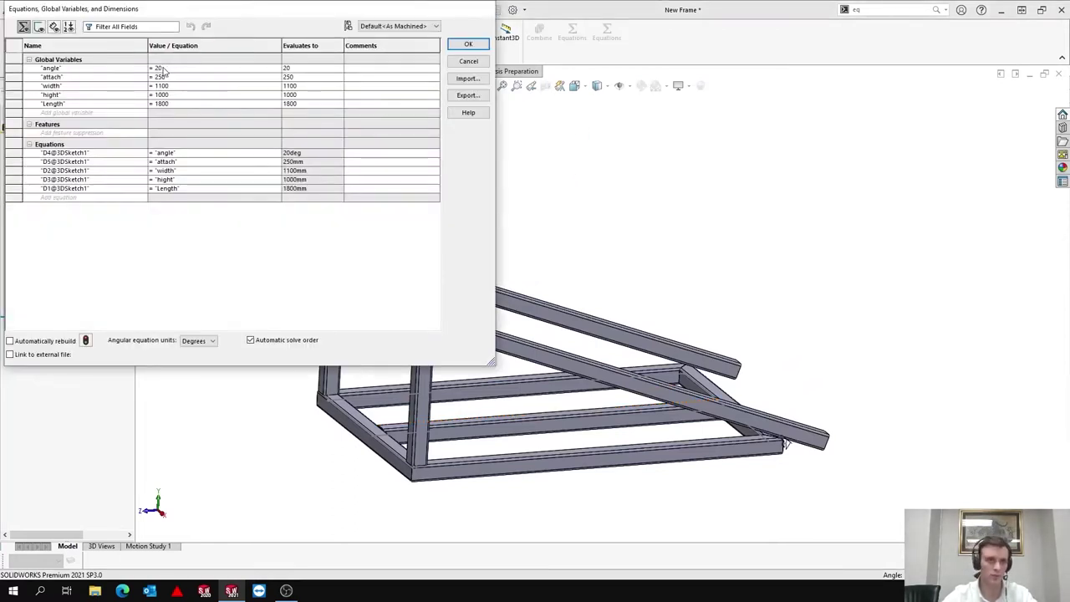
pyautogui.doubleClick(158, 67)
pyautogui.write('45')
pyautogui.press('Return')
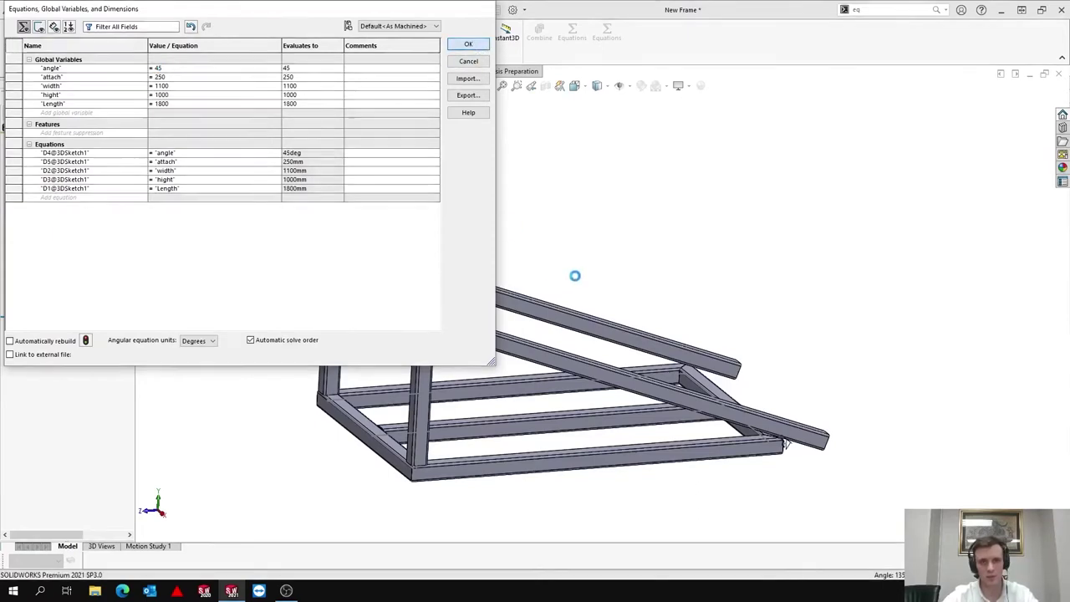
pyautogui.moveTo(576, 359); pyautogui.dragTo(549, 356, button='middle')
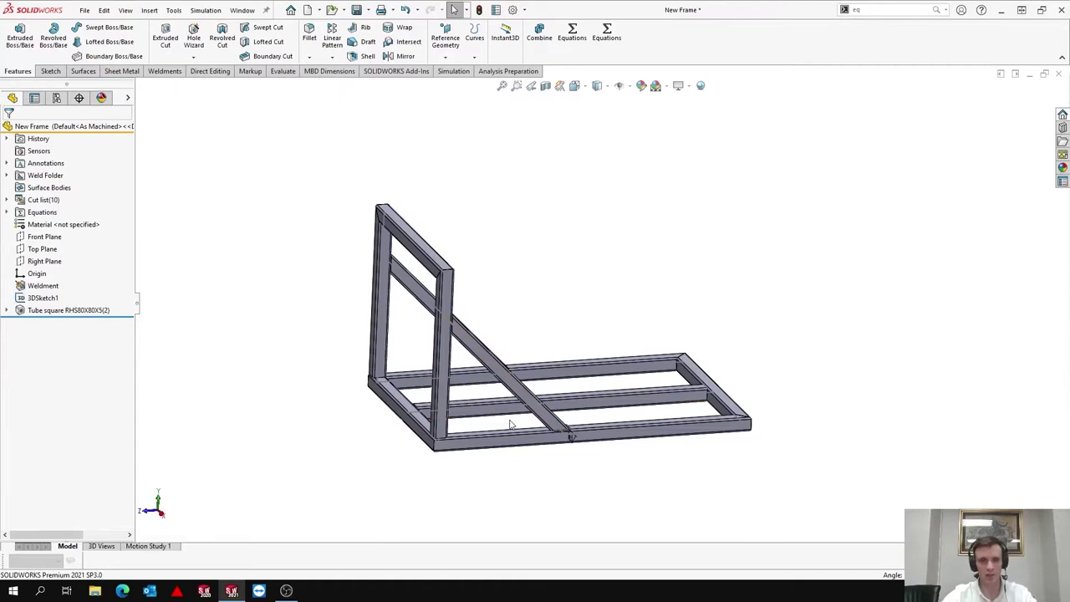
pyautogui.moveTo(512, 424); pyautogui.dragTo(498, 413, button='middle')
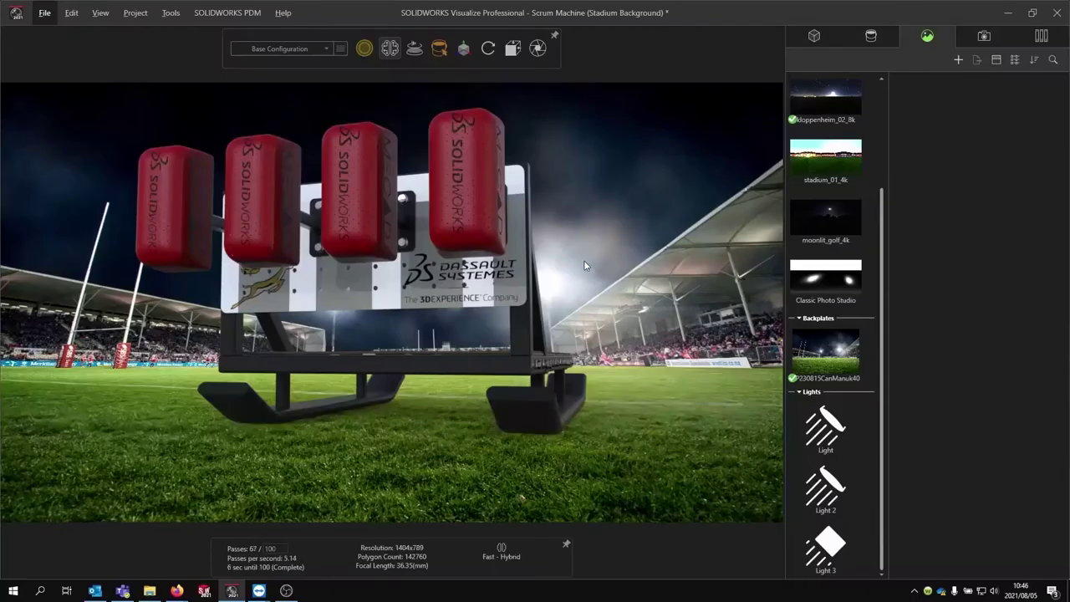
# Step: Orbit around the scrum machine and hide the stadium backplate
pyautogui.click(366, 409)
pyautogui.moveTo(365, 409); pyautogui.dragTo(446, 358)
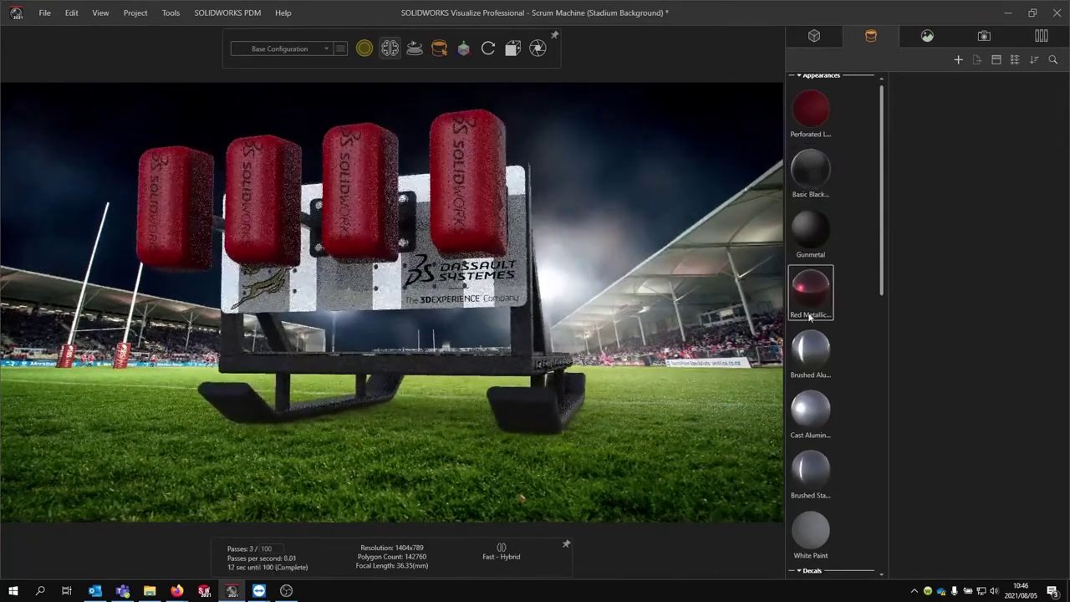
pyautogui.click(929, 35)
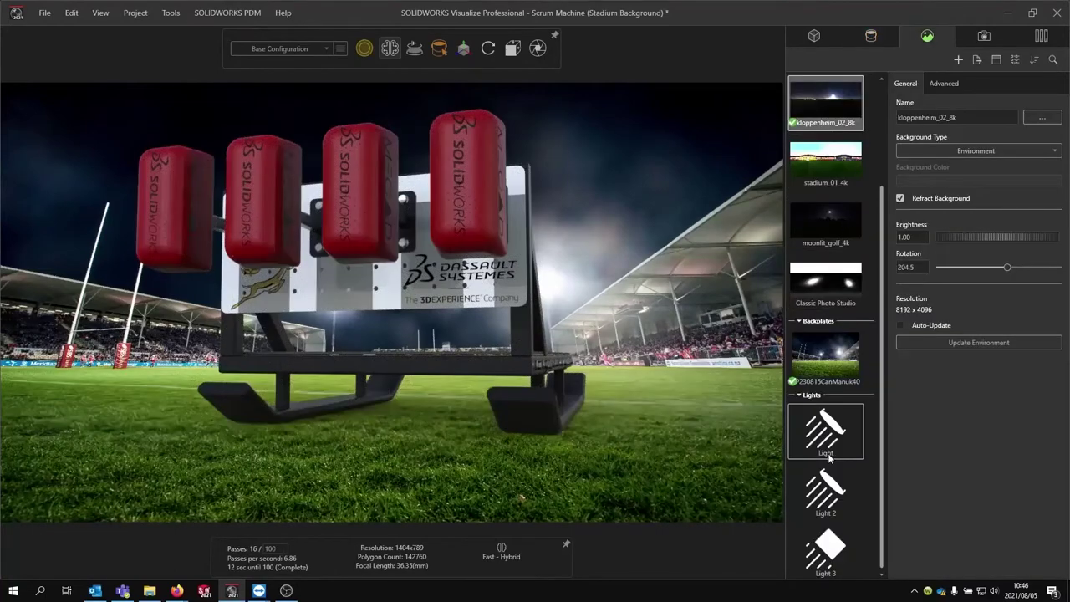
pyautogui.click(826, 354)
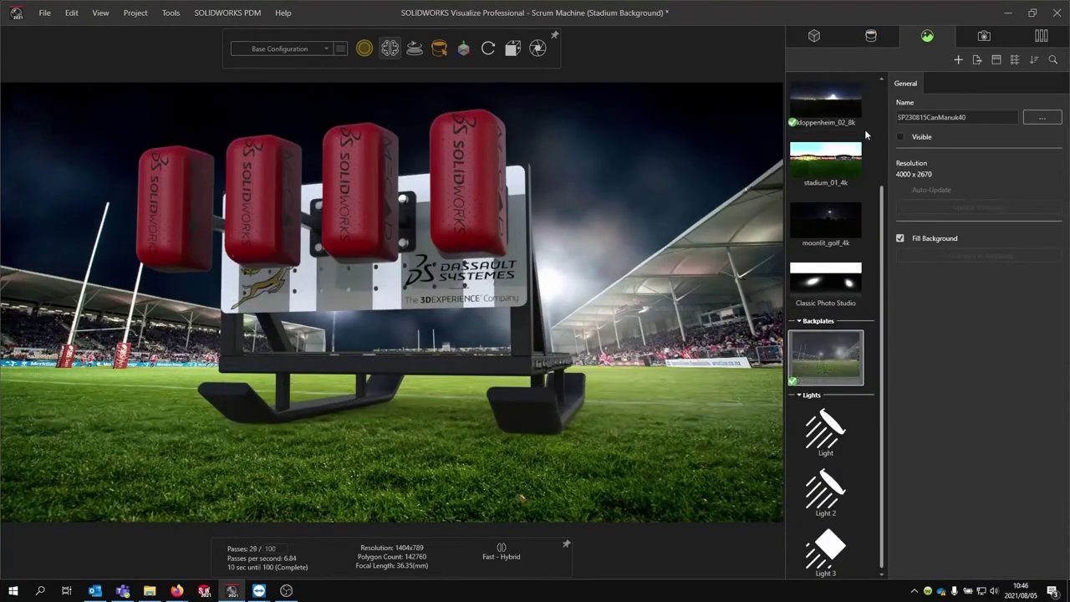
pyautogui.click(902, 152)
# Step: Rotate the kloppenheim_02_8k environment to about 18 degrees, then reselect the backplate
pyautogui.click(839, 125)
pyautogui.moveTo(1008, 253); pyautogui.dragTo(951, 254)
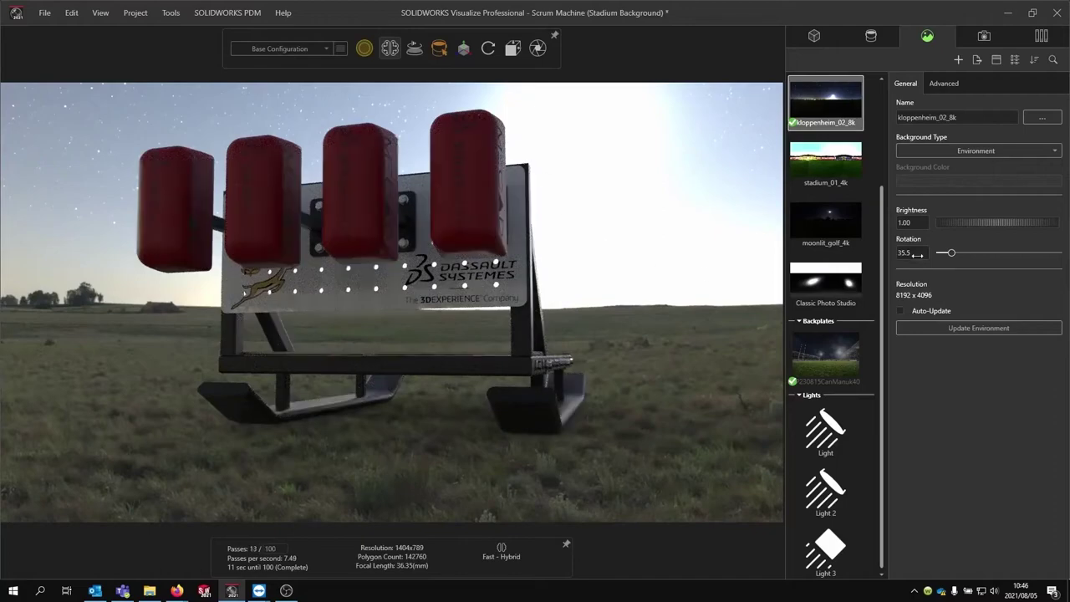
pyautogui.moveTo(950, 253); pyautogui.dragTo(951, 257)
pyautogui.click(828, 347)
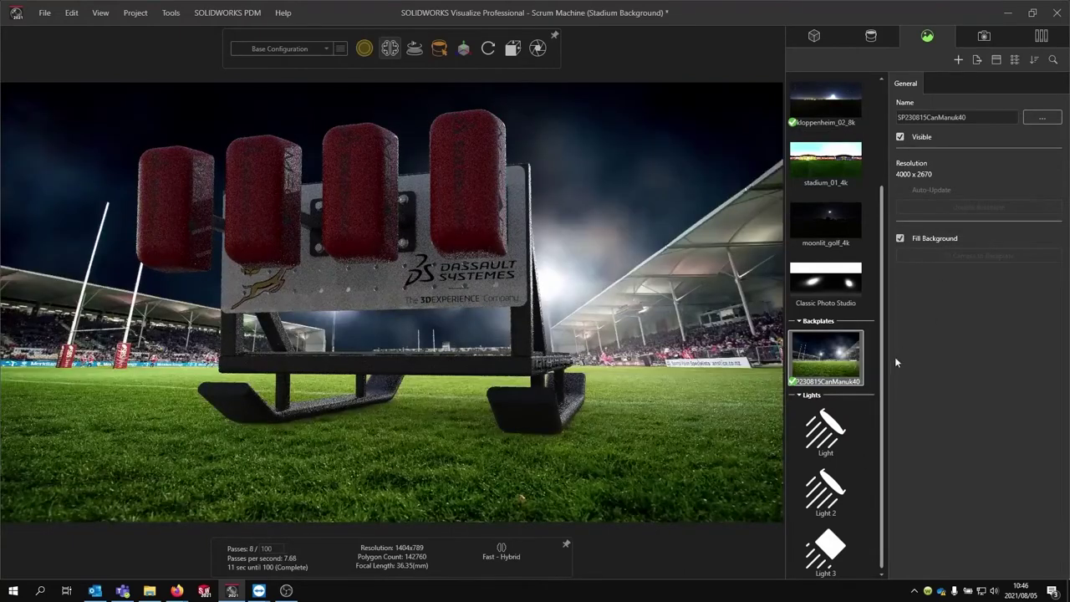
# Step: Make the backplate visible again, enable Light and swing it to longitude 180
pyautogui.click(886, 368)
pyautogui.click(825, 444)
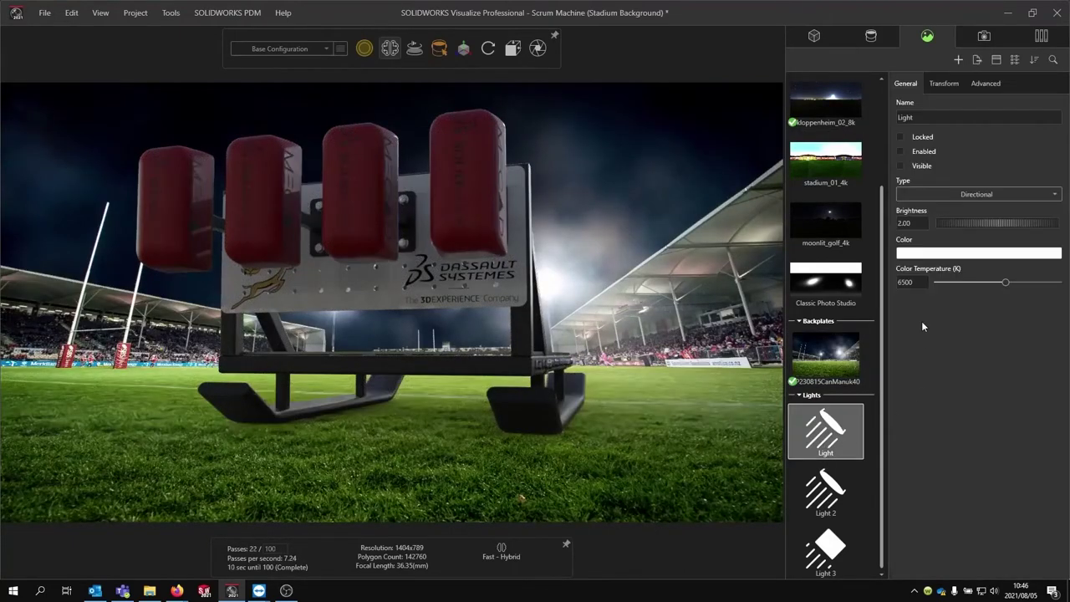
pyautogui.click(901, 151)
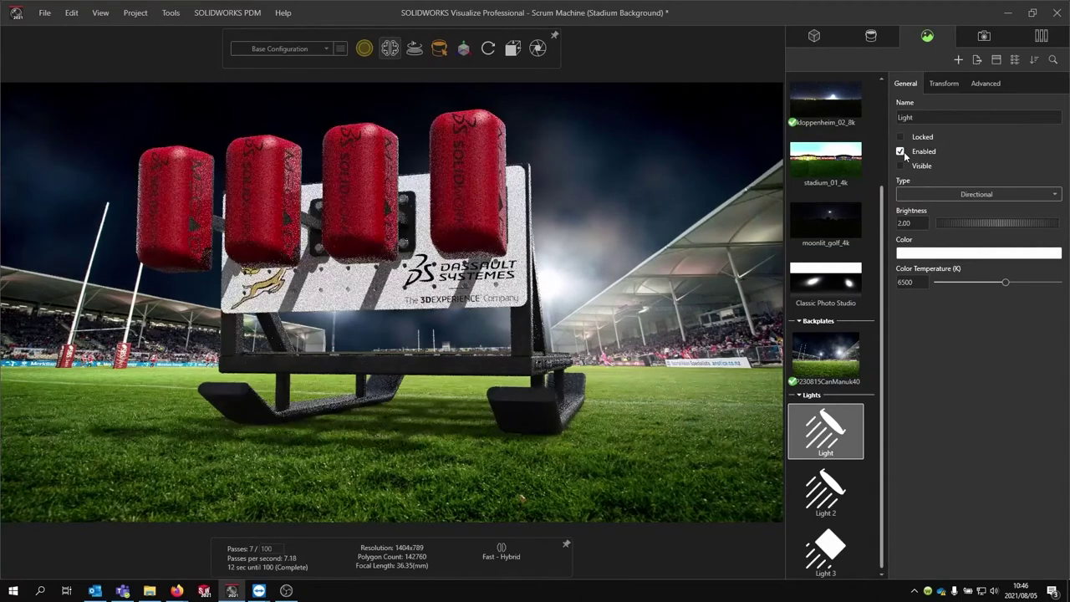
pyautogui.click(938, 84)
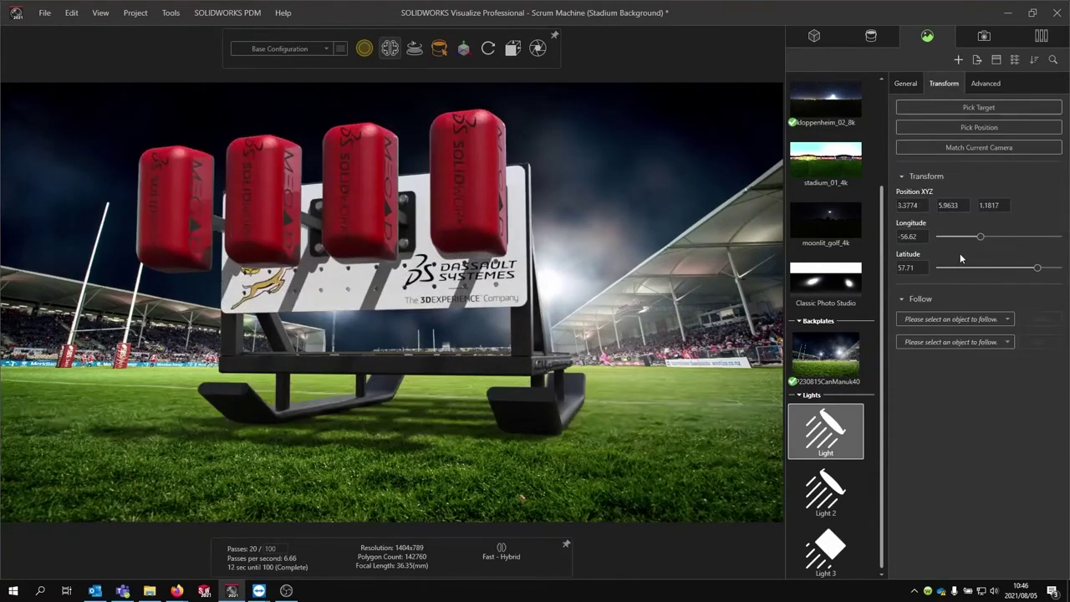
pyautogui.moveTo(981, 238); pyautogui.dragTo(938, 239)
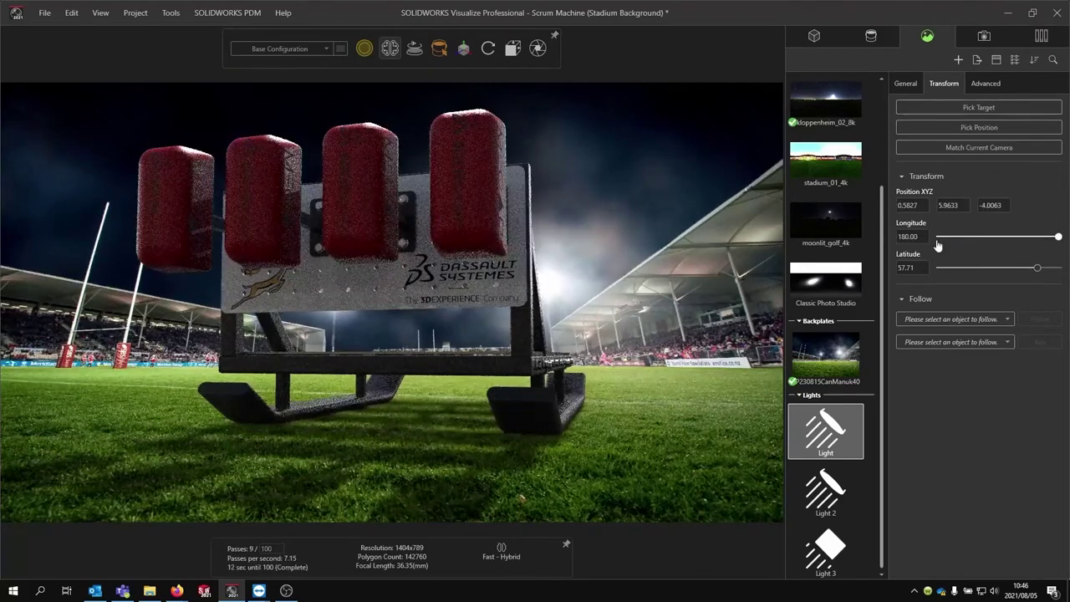
# Step: Enable Light 2 and swing it around to a new longitude
pyautogui.click(824, 491)
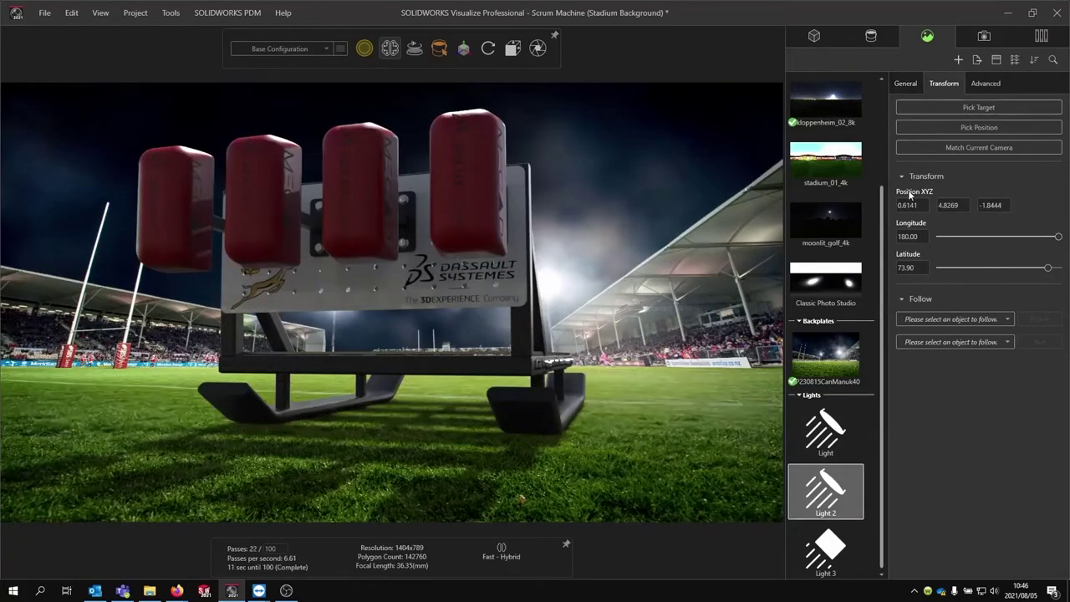
pyautogui.click(905, 82)
pyautogui.click(901, 152)
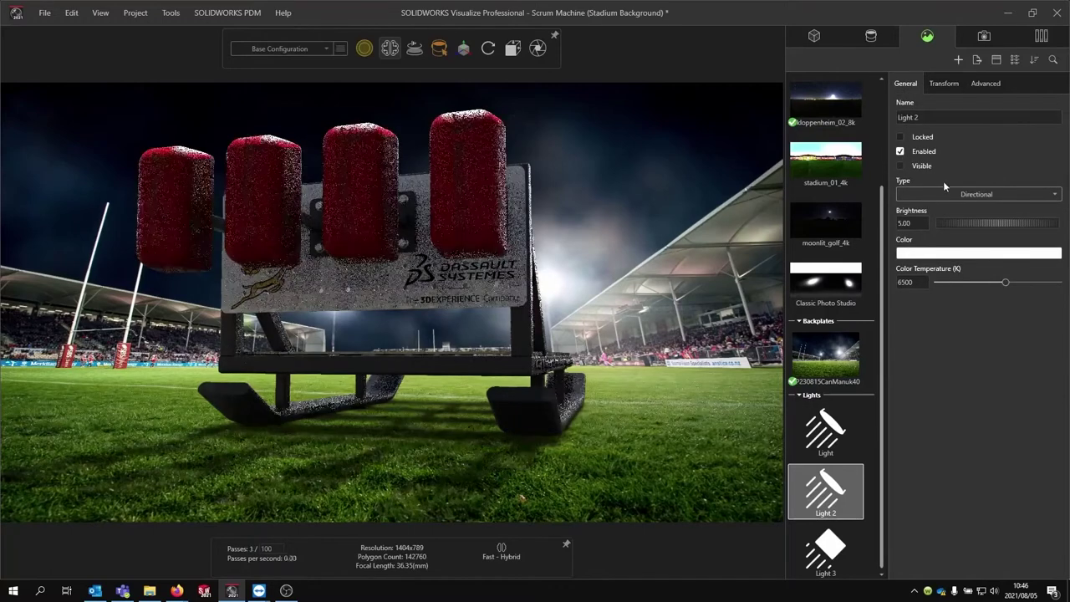
pyautogui.click(944, 83)
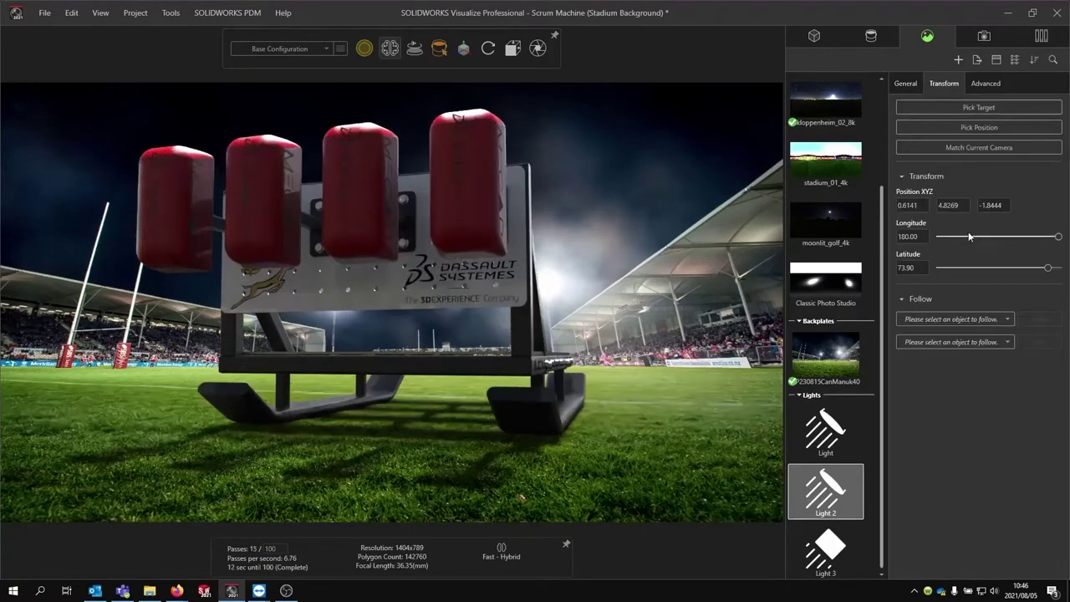
pyautogui.moveTo(1059, 240); pyautogui.dragTo(974, 237)
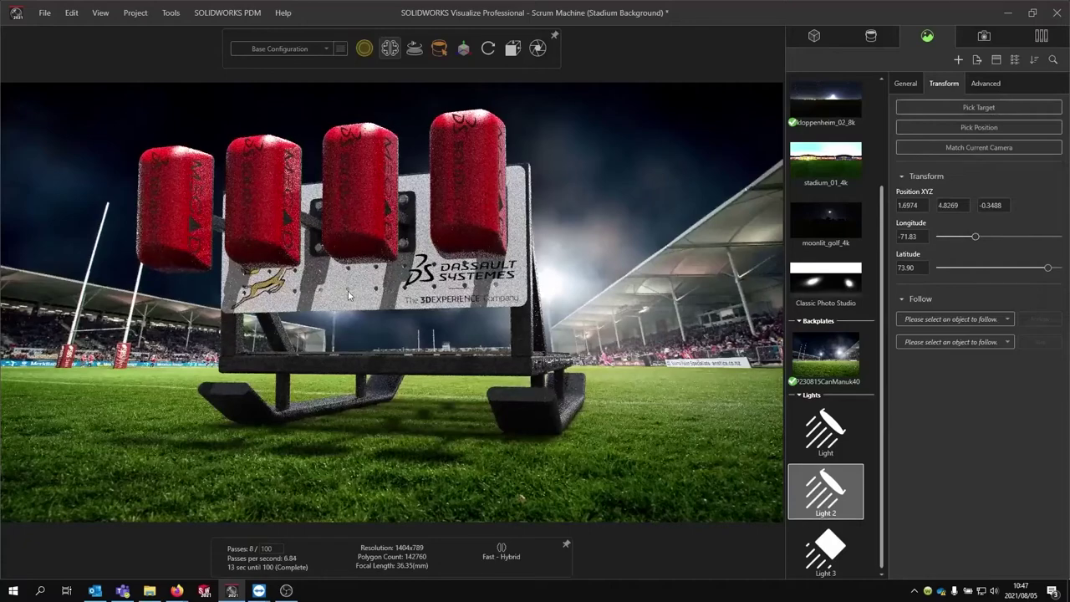
pyautogui.moveTo(347, 291); pyautogui.dragTo(355, 288)
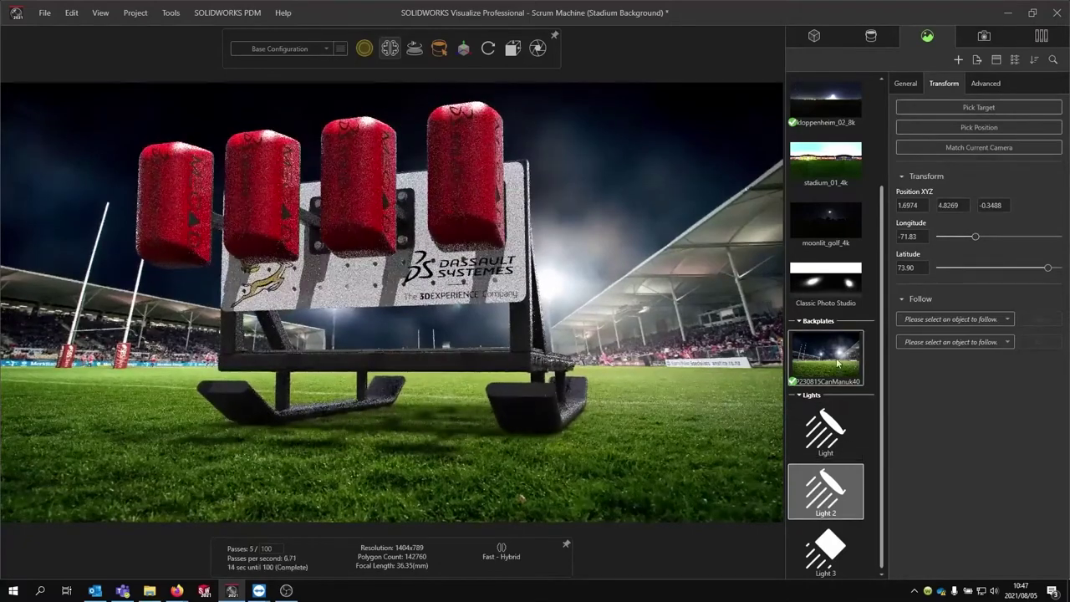
# Step: Set Light 2's brightness to 4.00
pyautogui.click(906, 84)
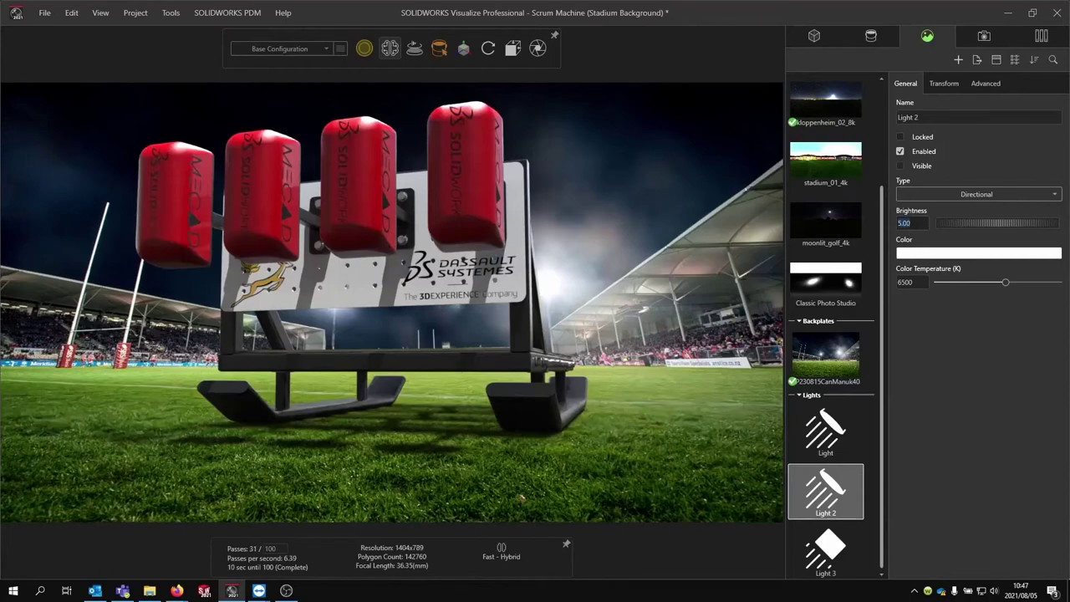
pyautogui.write('2')
pyautogui.press('Return')
pyautogui.click(906, 223)
pyautogui.write('4')
pyautogui.press('Return')
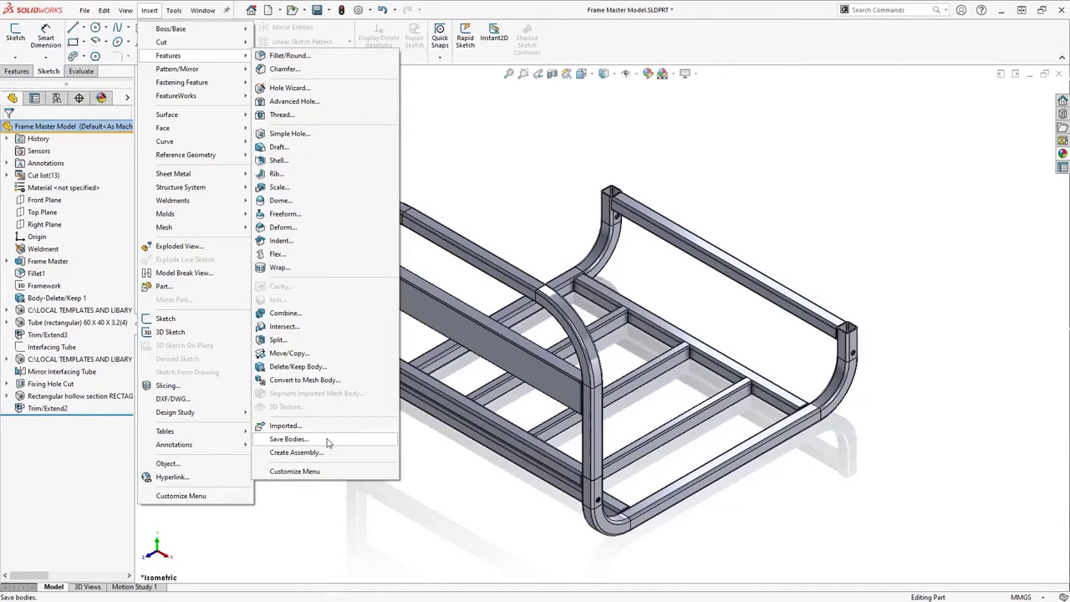
# Step: Expand the cut list and select the top frame bodies, fixing hole cuts and plate
pyautogui.click(292, 509)
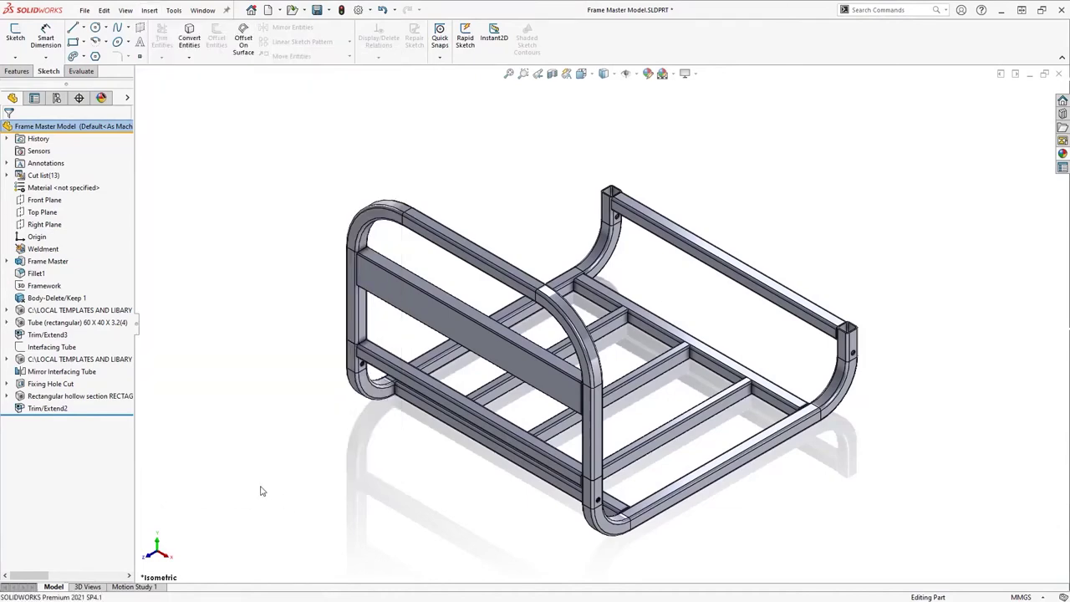
pyautogui.click(8, 174)
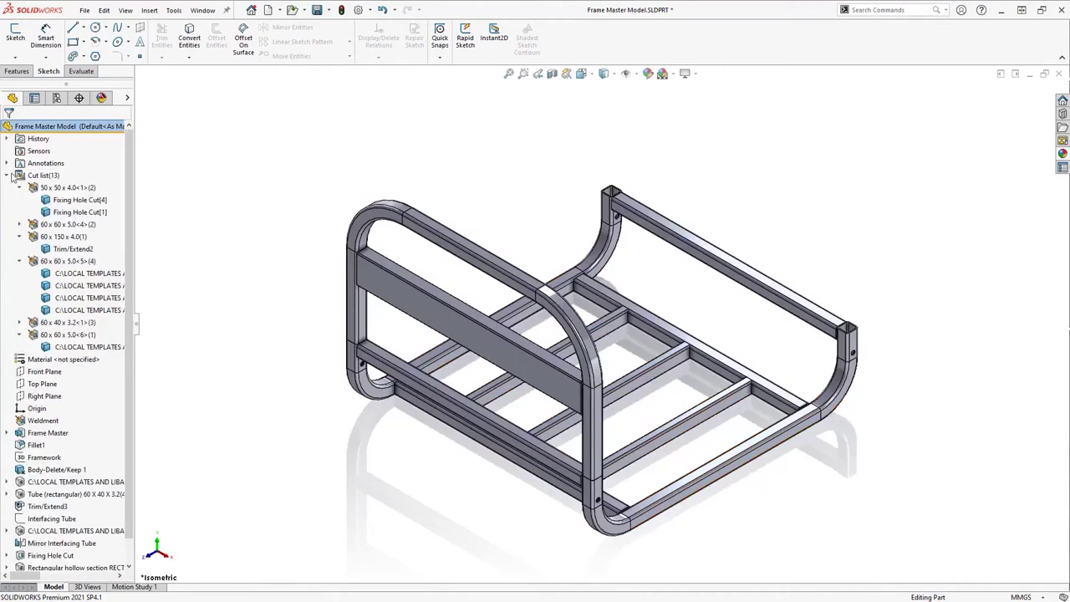
pyautogui.click(79, 200)
pyautogui.keyDown('ctrl'); pyautogui.click(79, 212); pyautogui.keyUp('ctrl')
pyautogui.keyDown('ctrl'); pyautogui.click(73, 250); pyautogui.keyUp('ctrl')
pyautogui.keyDown('ctrl'); pyautogui.click(84, 274); pyautogui.keyUp('ctrl')
pyautogui.keyDown('ctrl'); pyautogui.click(83, 346); pyautogui.keyUp('ctrl')
# Step: Insert the selected bodies into a new part and start naming it Frame Top
pyautogui.rightClick(100, 346)
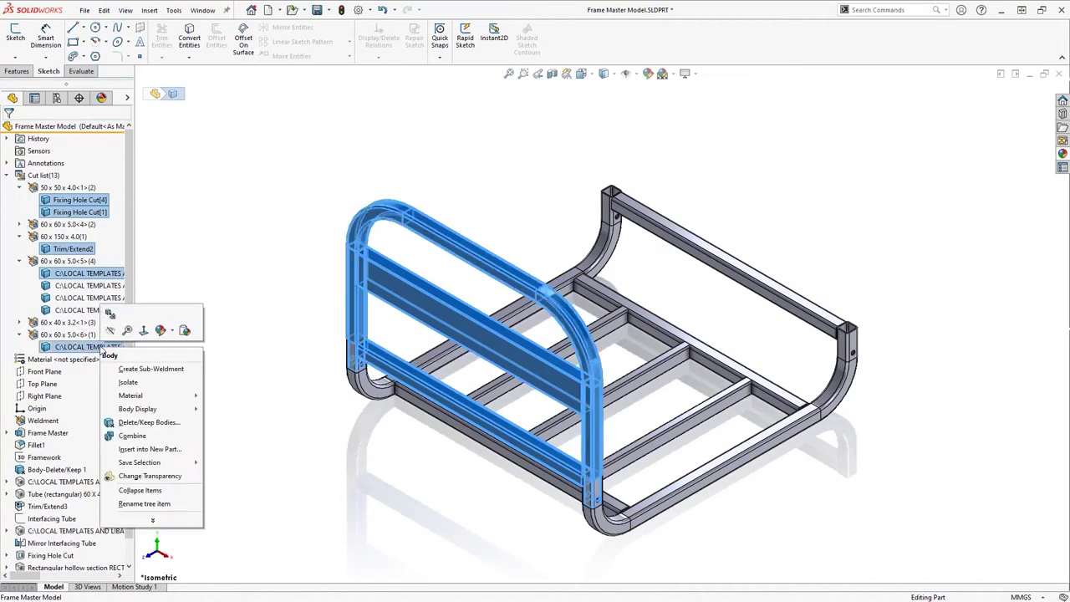
pyautogui.click(170, 449)
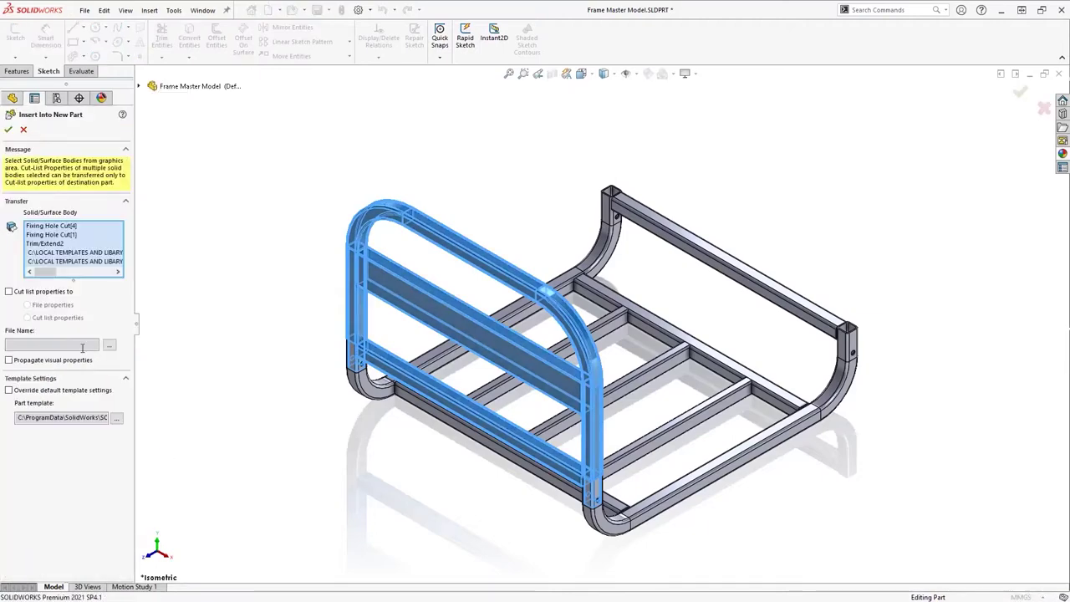
pyautogui.click(8, 130)
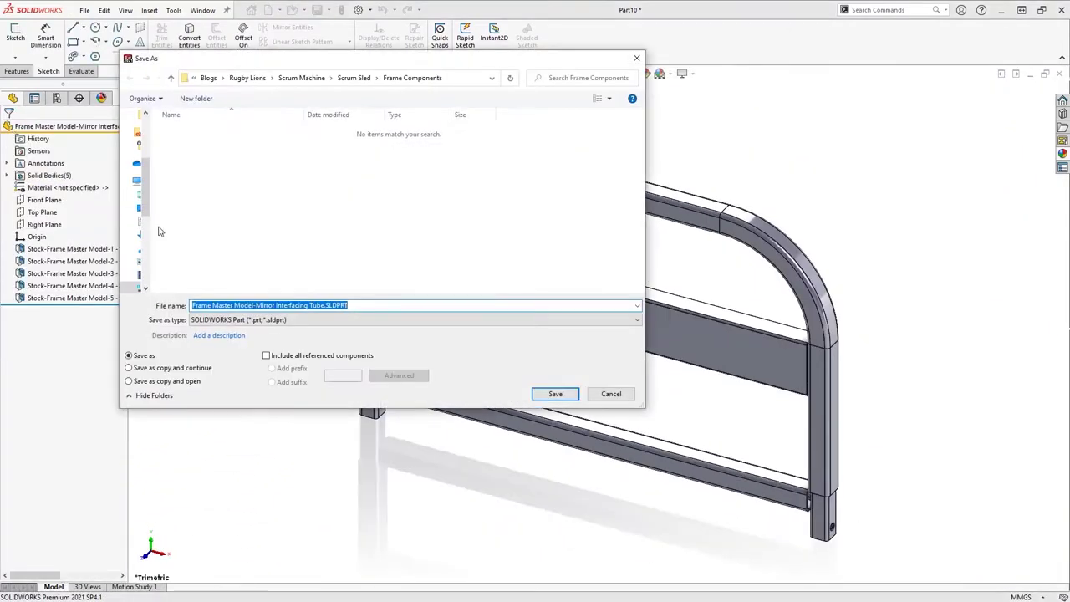
pyautogui.write('Fram')
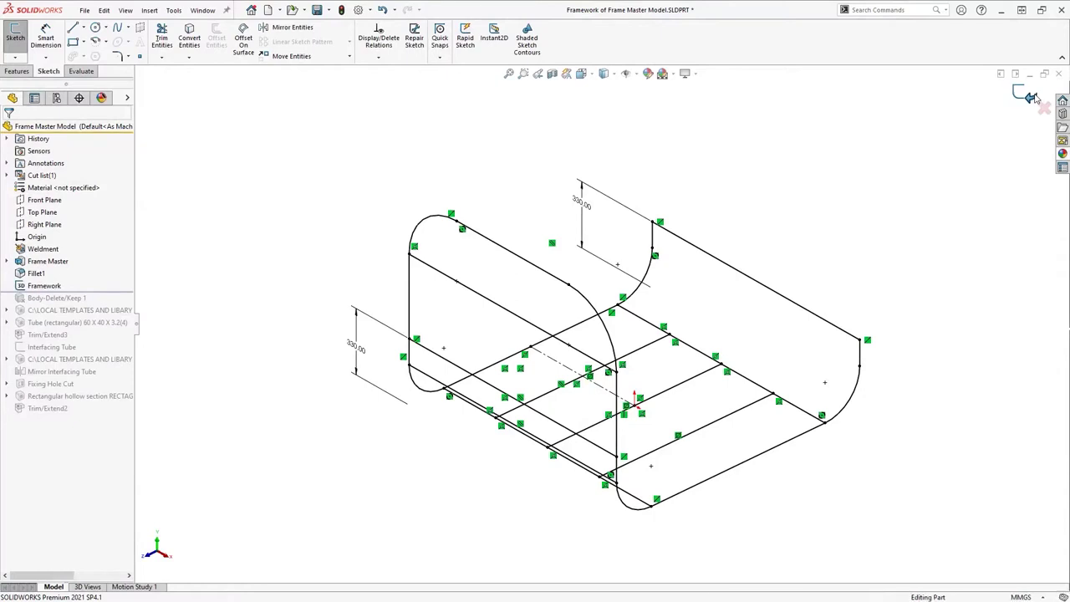
# Step: Exit the Framework 3D sketch, roll forward to the end of the tree, and hide Framework
pyautogui.click(1031, 96)
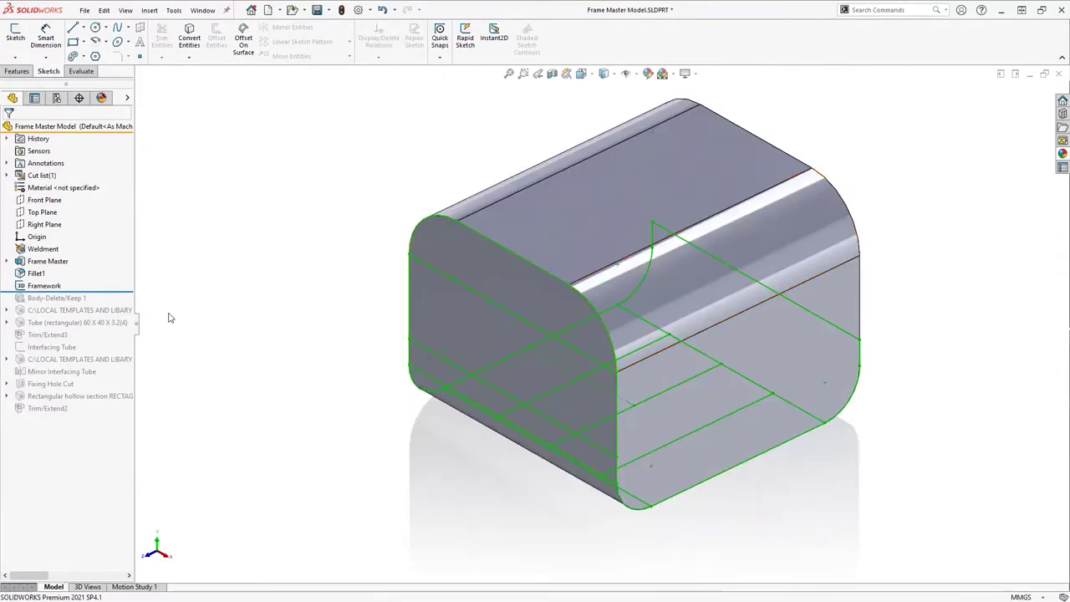
pyautogui.moveTo(125, 290); pyautogui.dragTo(106, 411)
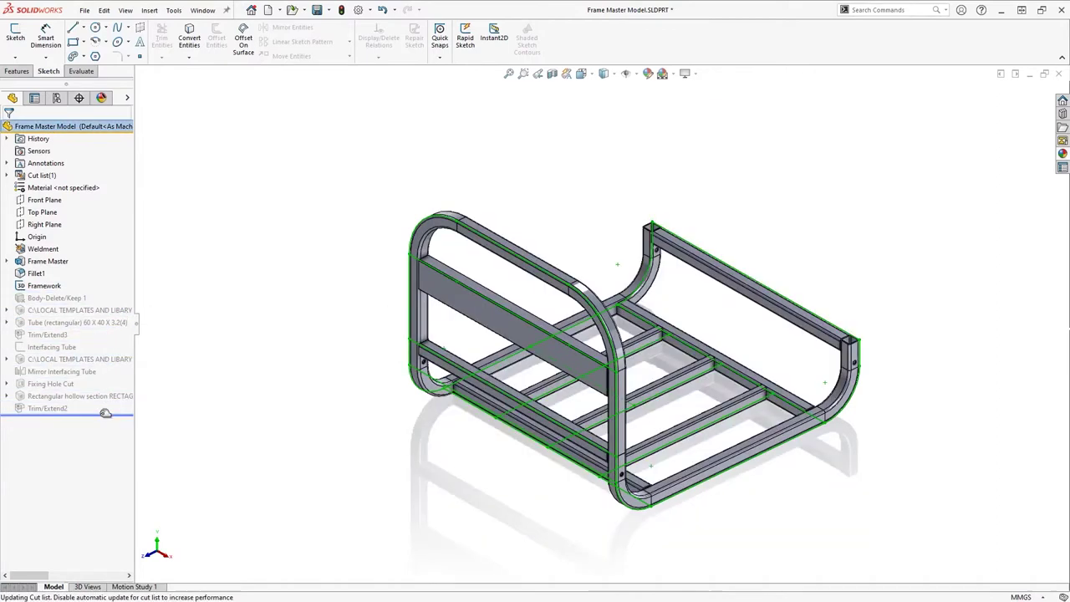
pyautogui.click(50, 286)
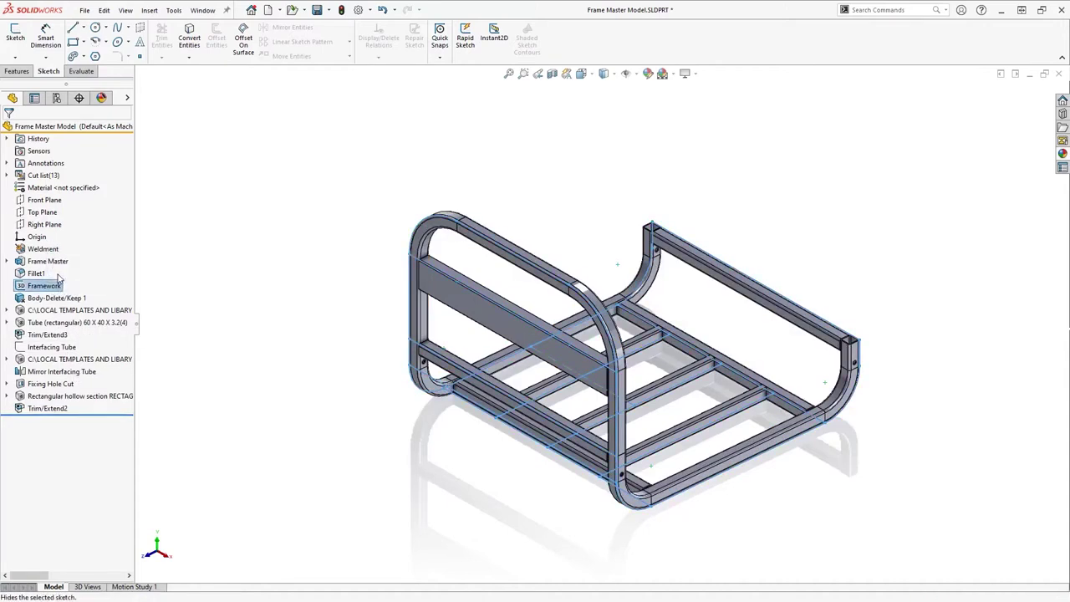
pyautogui.click(58, 279)
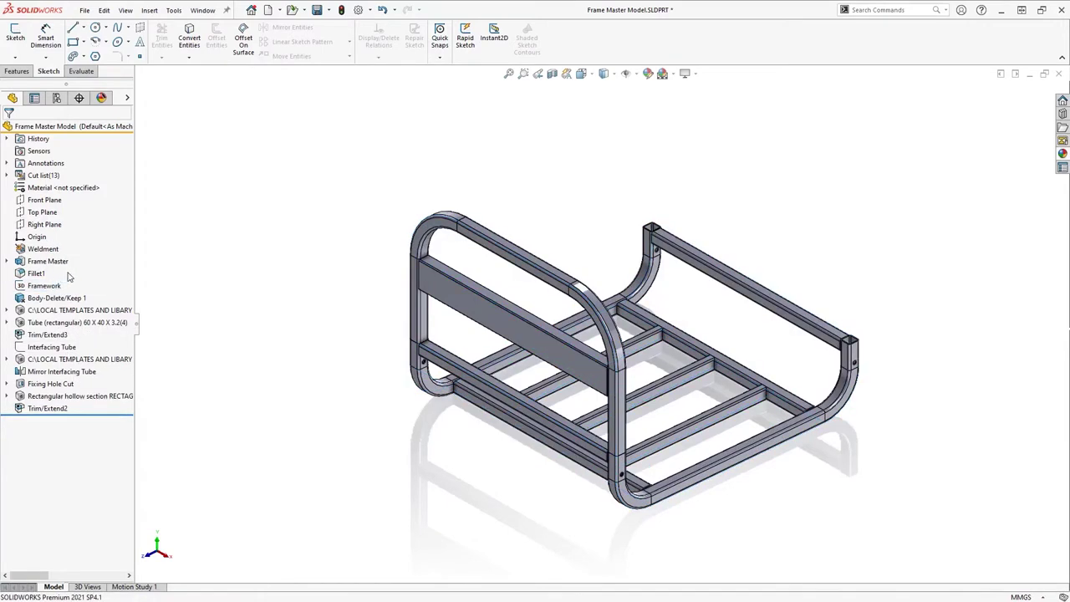
# Step: Tile the four documents horizontally and enter 15 in a Frame Master sketch dimension
pyautogui.click(202, 10)
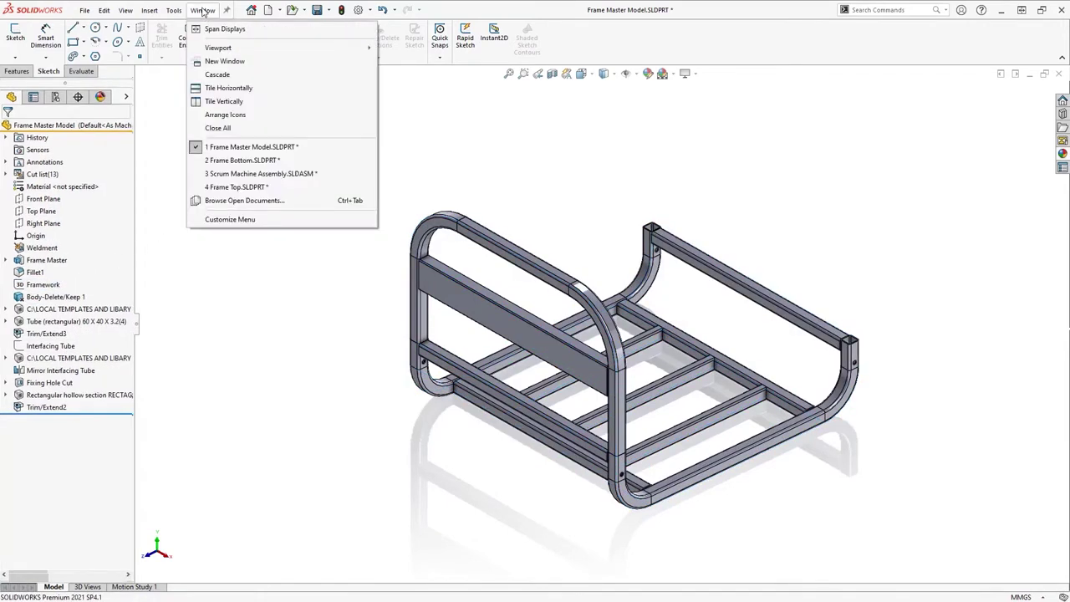
pyautogui.click(214, 89)
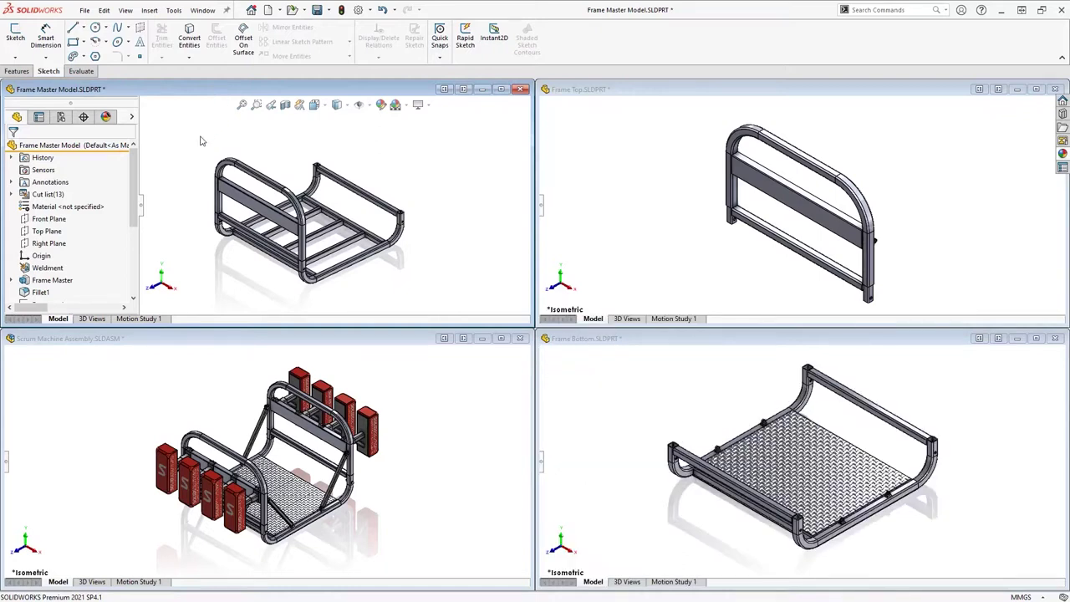
pyautogui.click(52, 280)
pyautogui.doubleClick(286, 191)
pyautogui.write('1500')
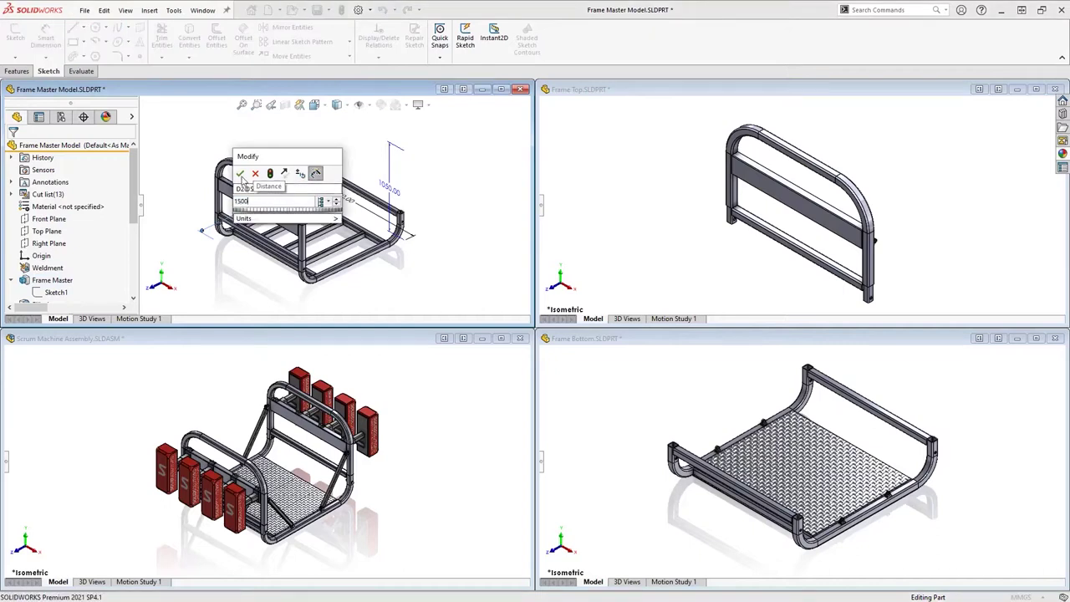
pyautogui.click(240, 173)
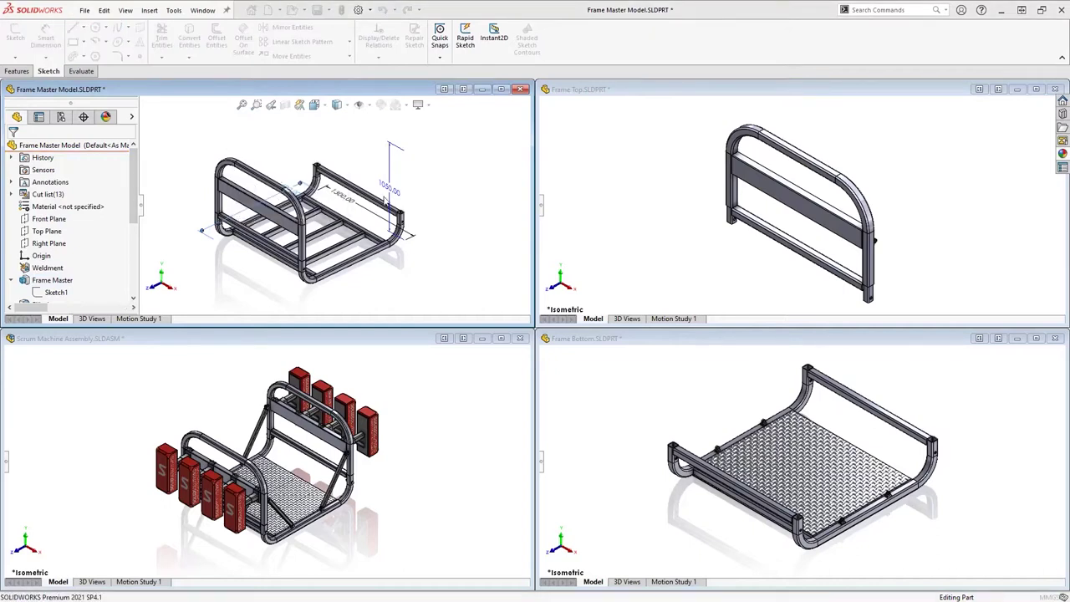
# Step: Change the 1050 mm dimension to 1000 mm and rebuild Frame Top, Frame Bottom and the assembly
pyautogui.doubleClick(391, 187)
pyautogui.write('1000')
pyautogui.press('Return')
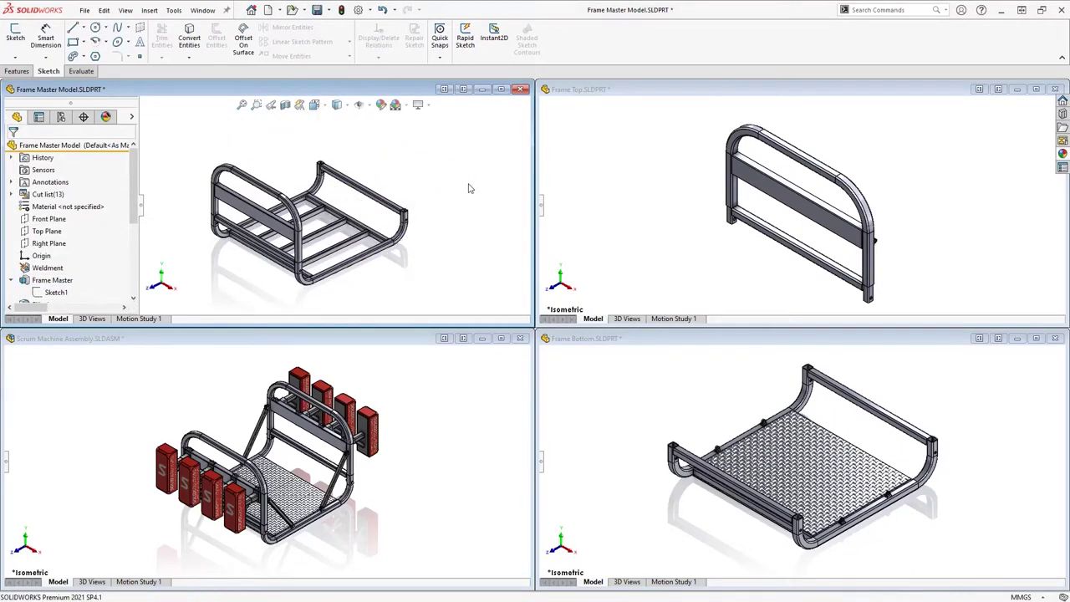
pyautogui.click(598, 208)
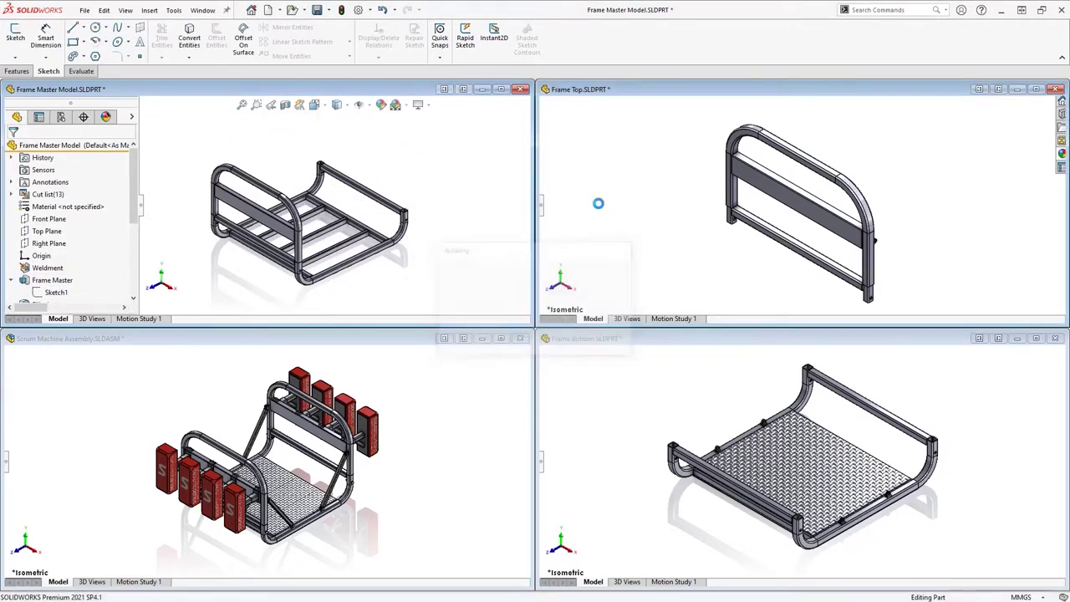
pyautogui.click(610, 398)
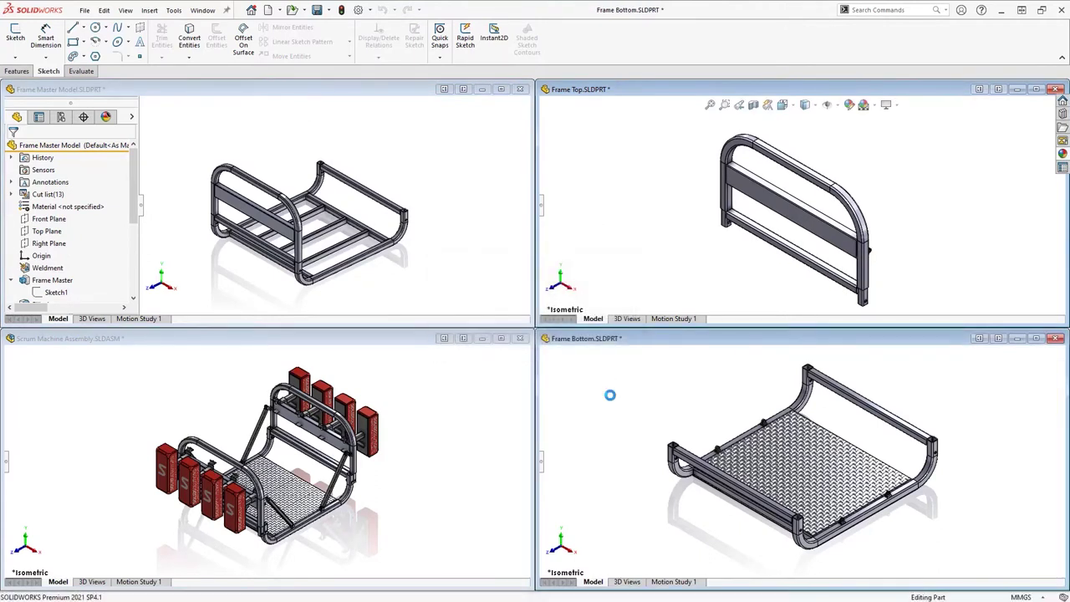
pyautogui.click(449, 443)
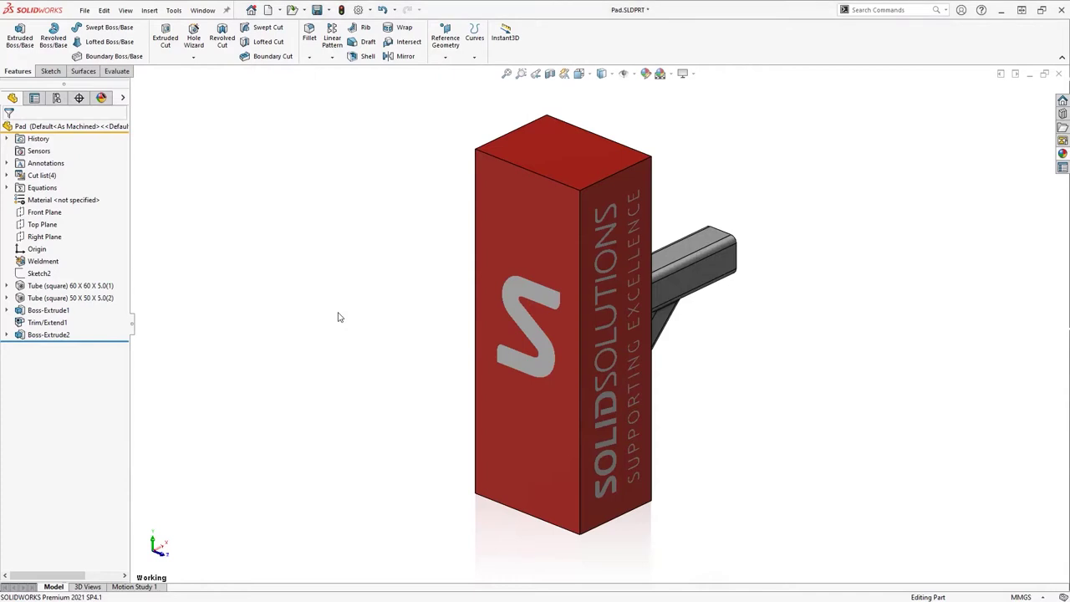
# Step: Apply a fillet to all twelve pad edges with Multi Radius Fillet enabled
pyautogui.click(309, 37)
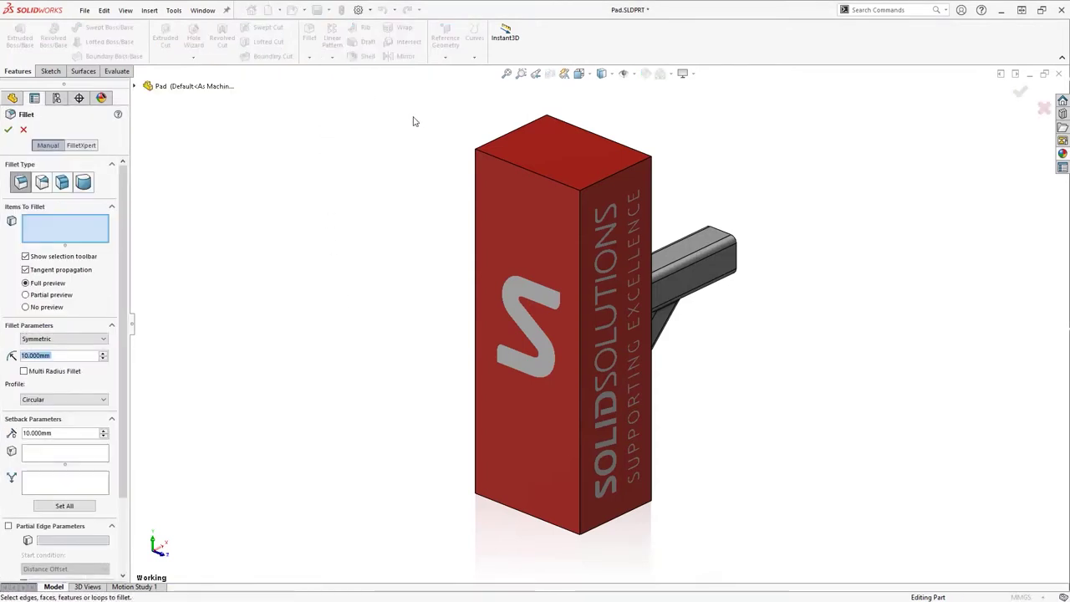
pyautogui.click(497, 157)
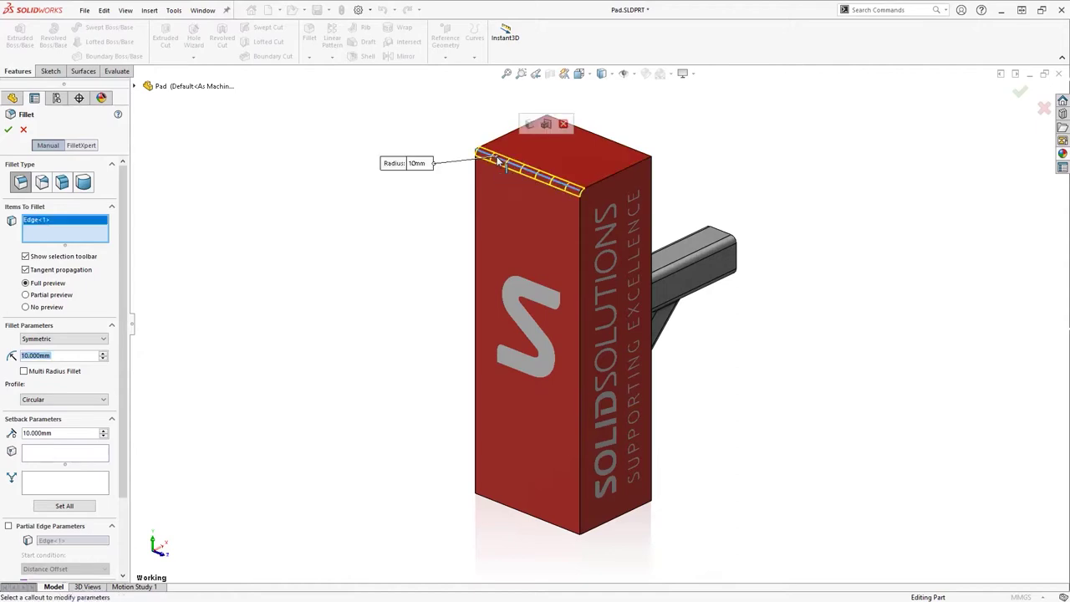
pyautogui.click(545, 124)
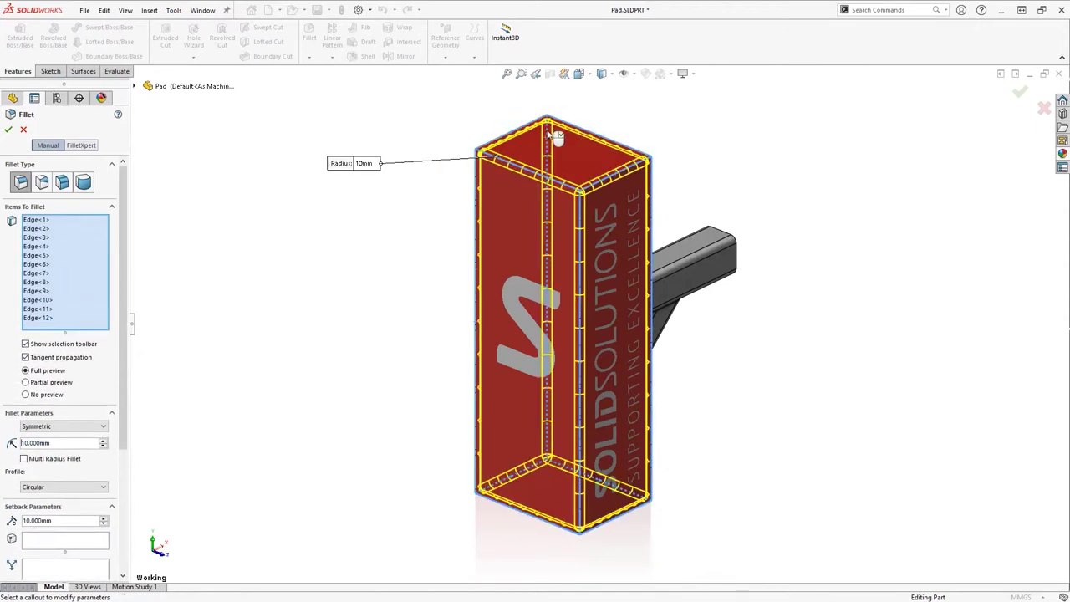
pyautogui.click(24, 458)
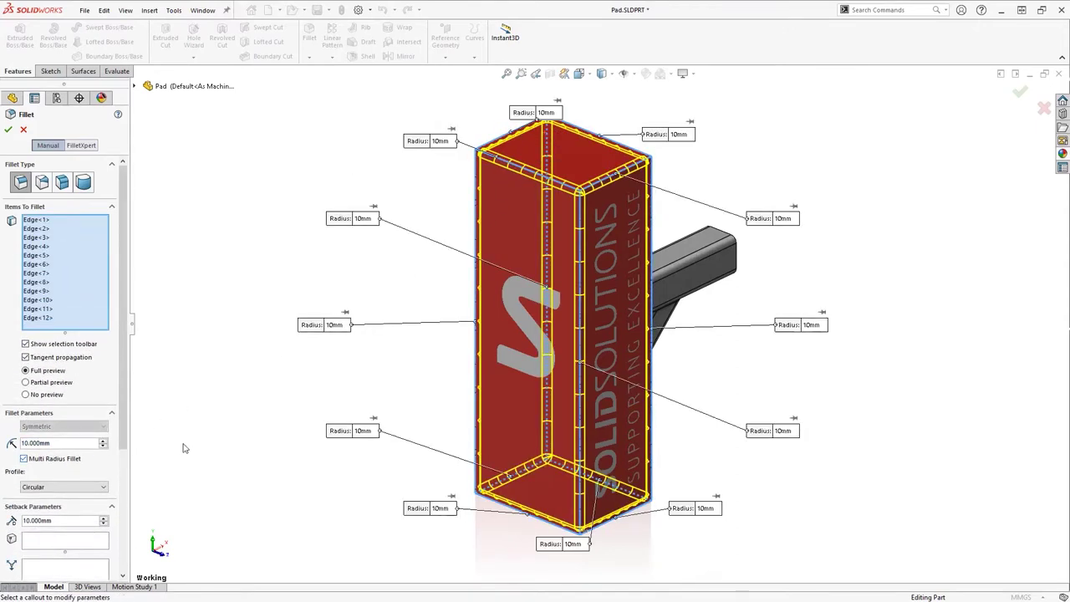
# Step: Set the edge radius callouts to 20 mm and 15 mm
pyautogui.click(442, 141)
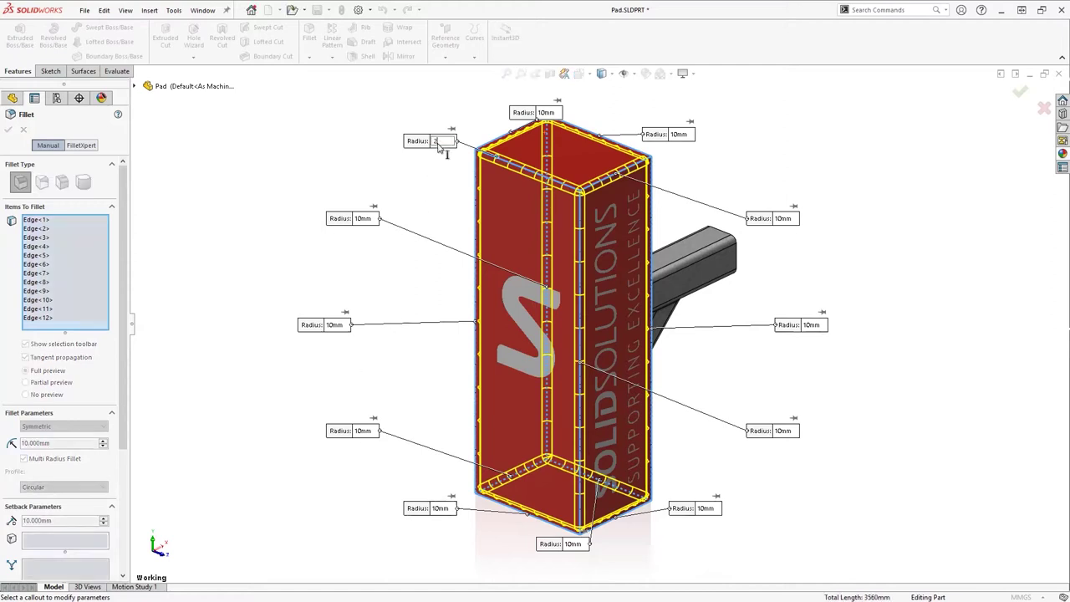
pyautogui.click(441, 508)
pyautogui.click(336, 326)
pyautogui.write('15')
pyautogui.click(782, 430)
pyautogui.write('15')
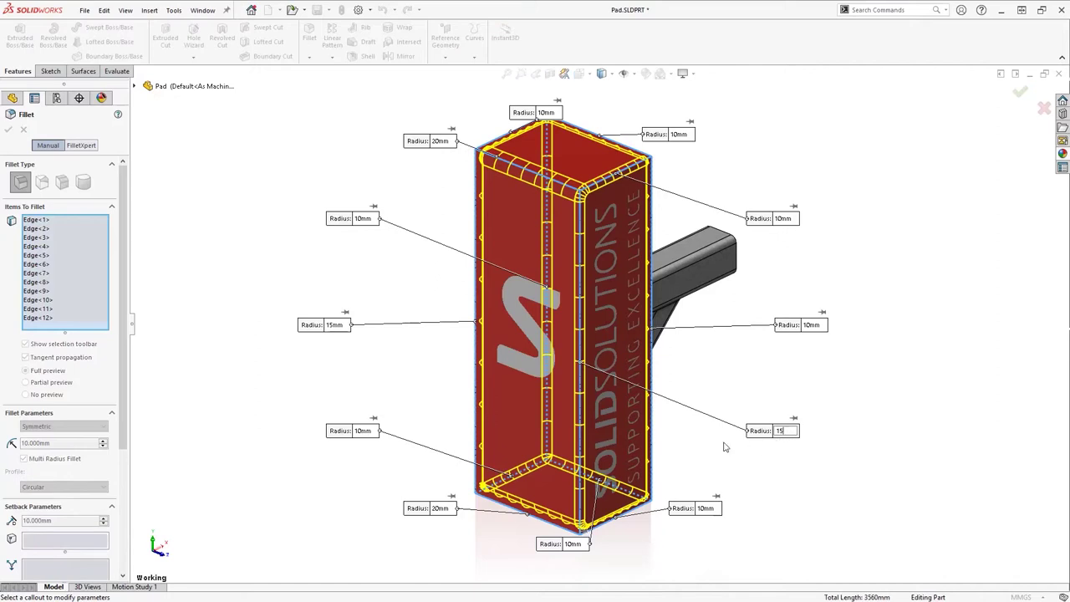
pyautogui.press('Return')
pyautogui.scroll(-3, 50, 376)
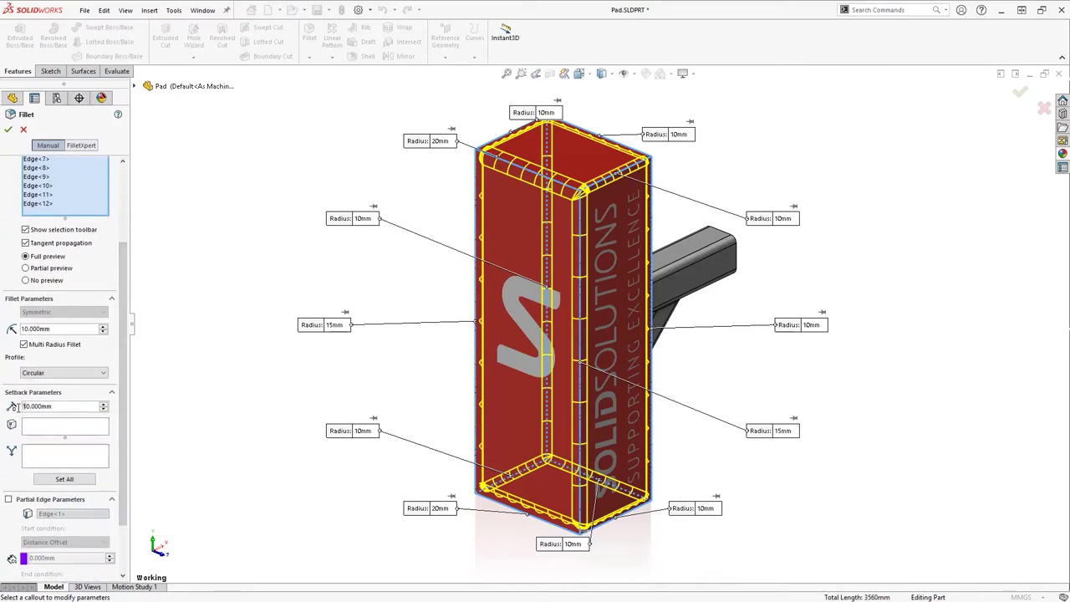
# Step: Add four corner setback vertices at 30 mm and accept the fillet
pyautogui.click(83, 431)
pyautogui.click(583, 191)
pyautogui.click(478, 150)
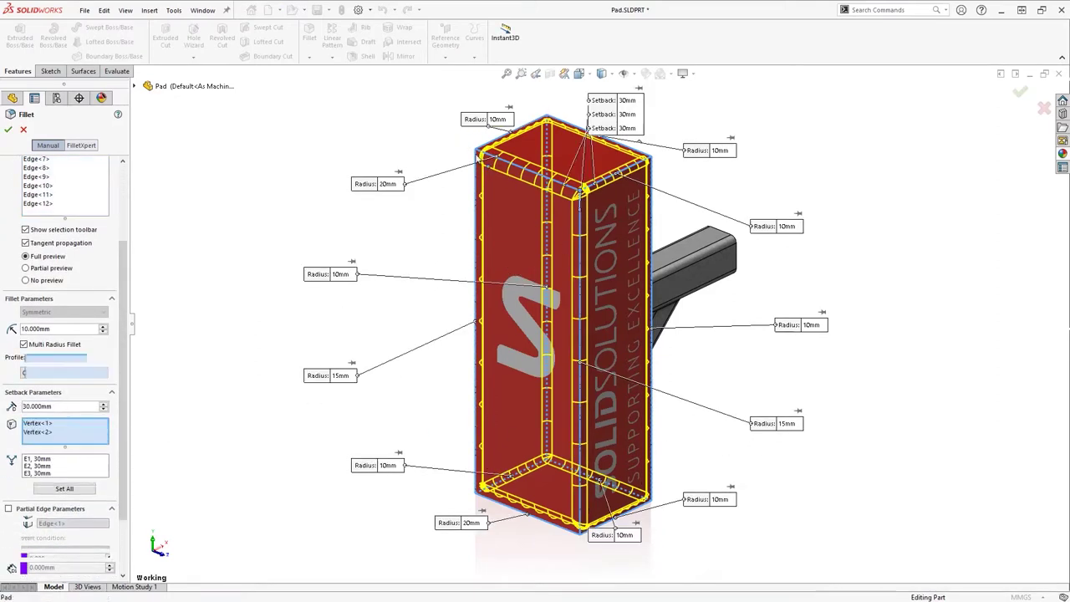
pyautogui.click(477, 490)
pyautogui.click(582, 538)
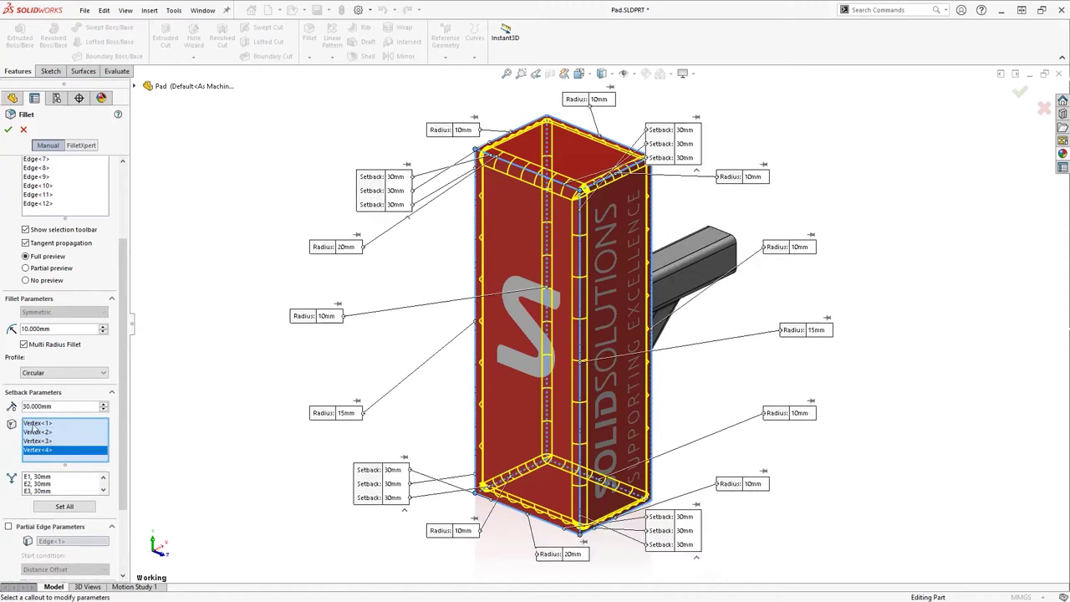
pyautogui.click(91, 511)
pyautogui.click(8, 129)
# Step: Start Delete Face and select the top and bottom corner blend faces
pyautogui.click(87, 72)
pyautogui.click(348, 27)
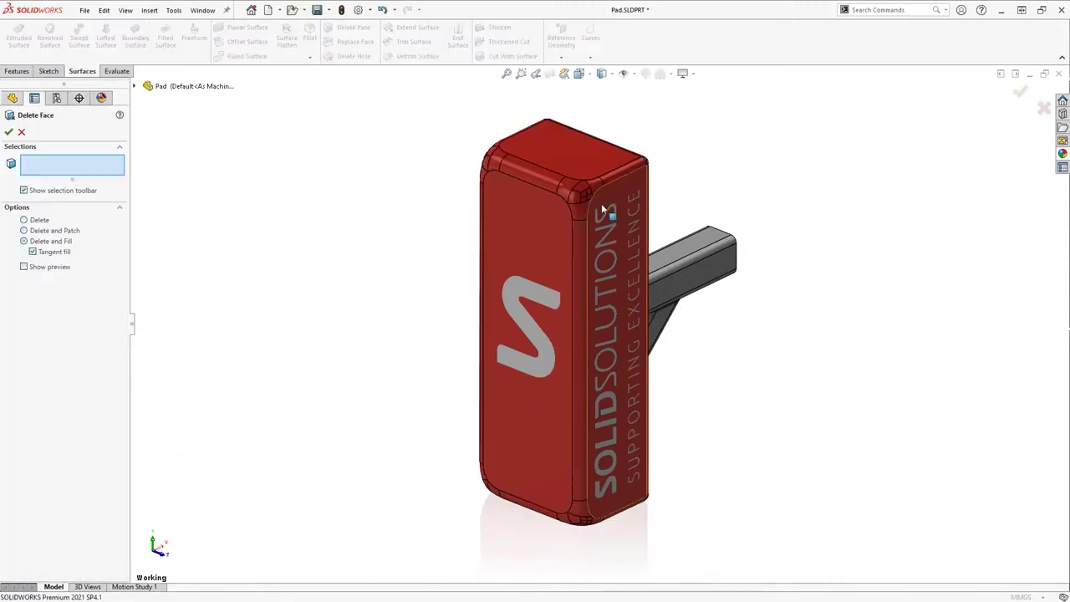
pyautogui.scroll(-5, 585, 200)
pyautogui.click(573, 238)
pyautogui.click(576, 263)
pyautogui.scroll(3, 576, 258)
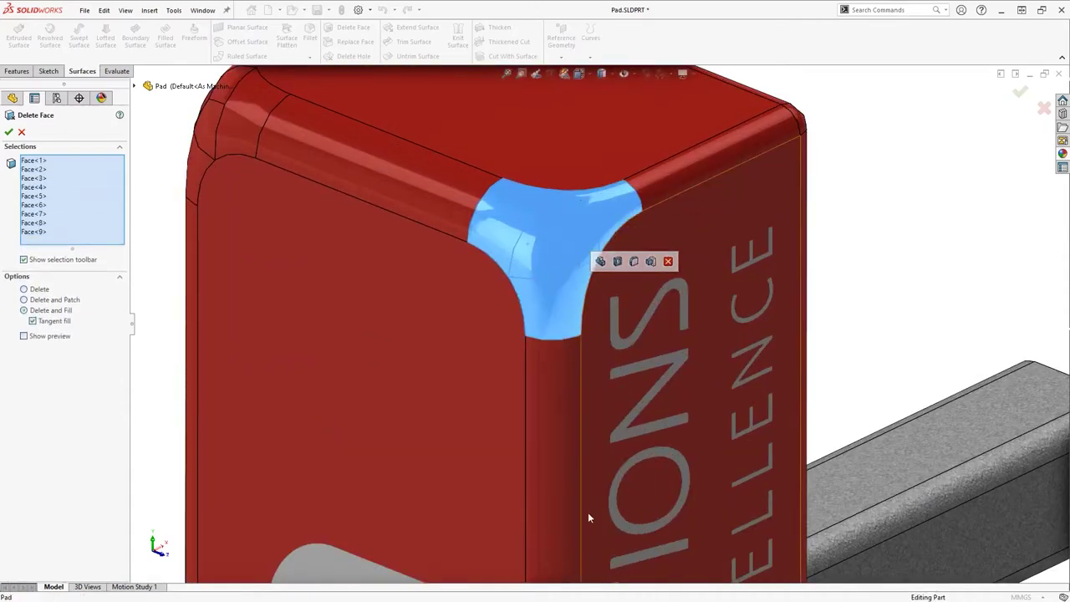
pyautogui.moveTo(563, 459)
pyautogui.mouseDown(button='middle')
pyautogui.moveTo(559, 143)
pyautogui.moveTo(550, 446)
pyautogui.mouseUp(button='middle')
pyautogui.click(549, 447)
pyautogui.click(564, 510)
pyautogui.click(578, 472)
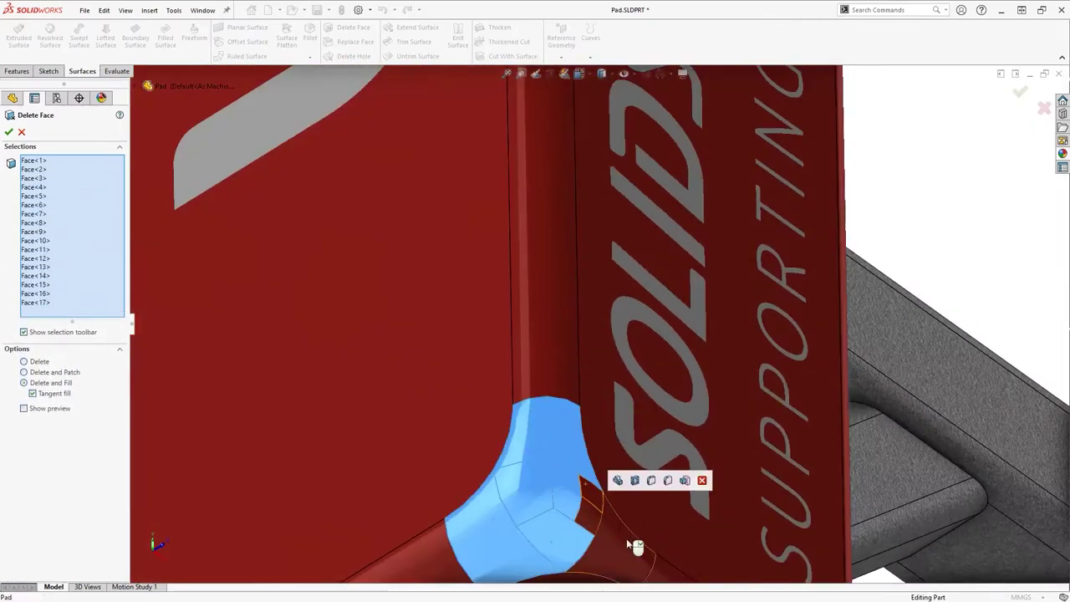
# Step: Select the remaining corner faces, delete and tangent-fill them, and restore the Working view
pyautogui.moveTo(626, 539); pyautogui.dragTo(672, 371, button='middle')
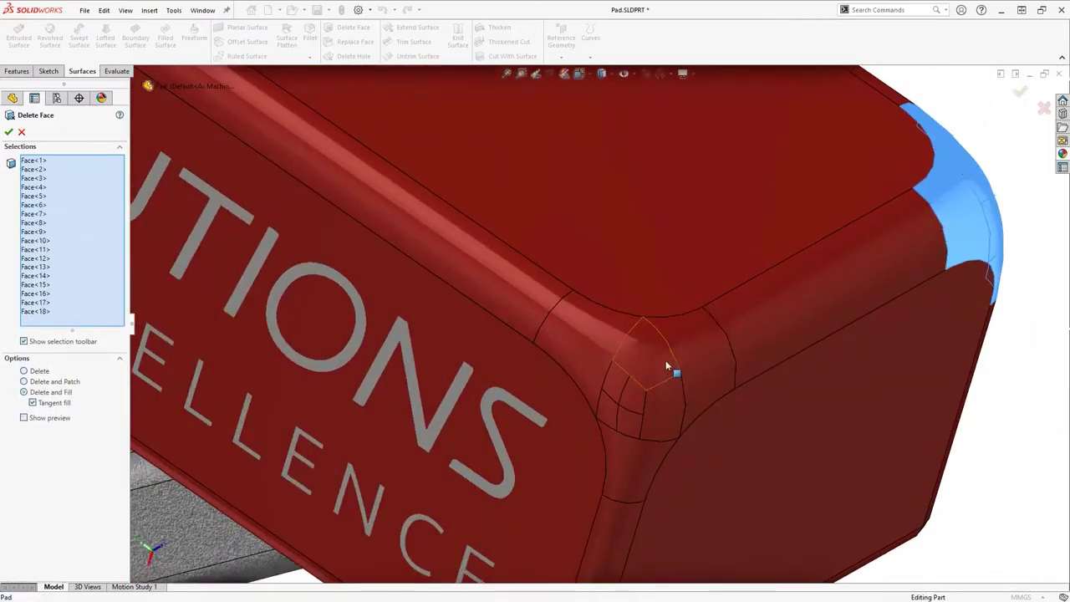
pyautogui.click(566, 387)
pyautogui.moveTo(565, 386); pyautogui.dragTo(543, 237, button='middle')
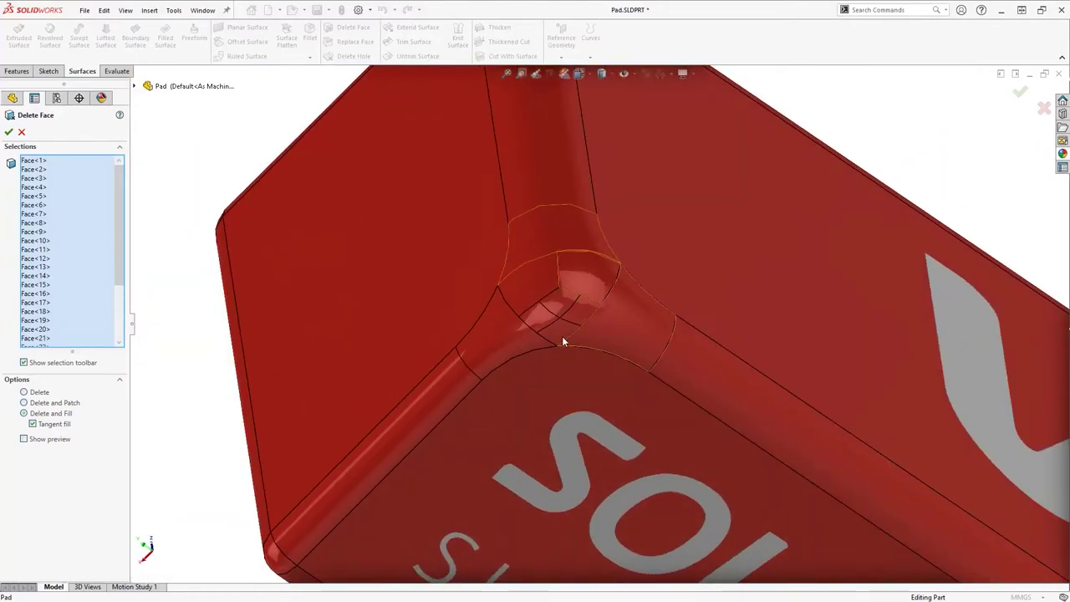
pyautogui.click(502, 345)
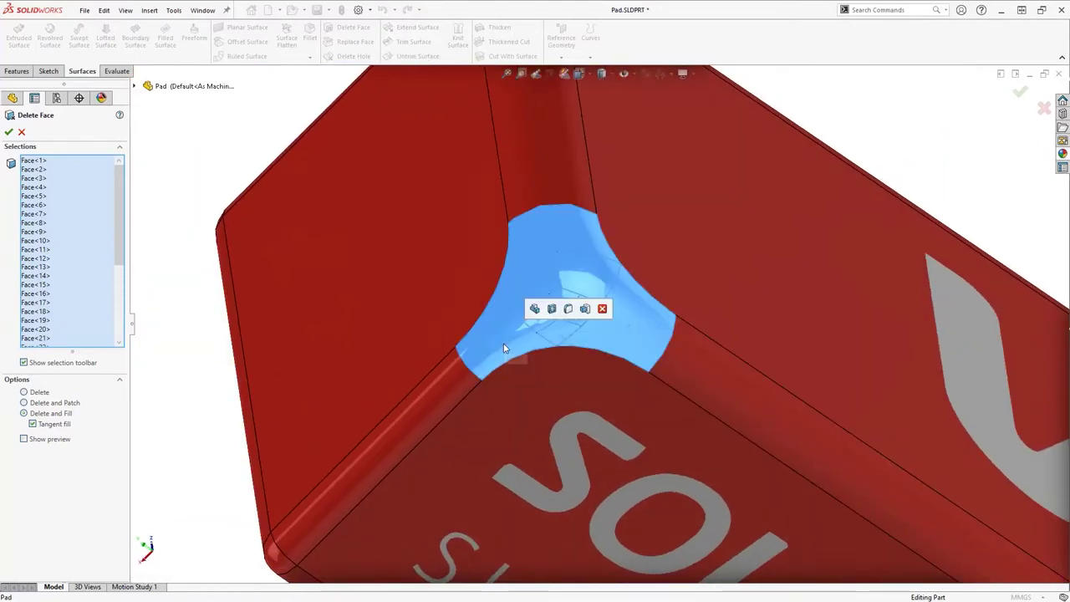
pyautogui.click(8, 132)
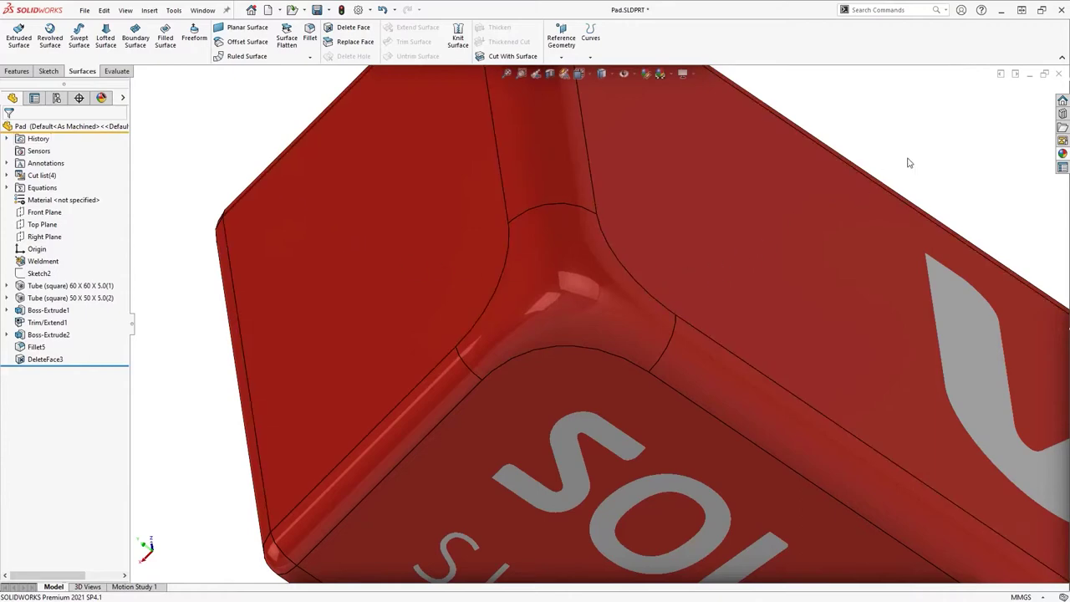
pyautogui.press('space')
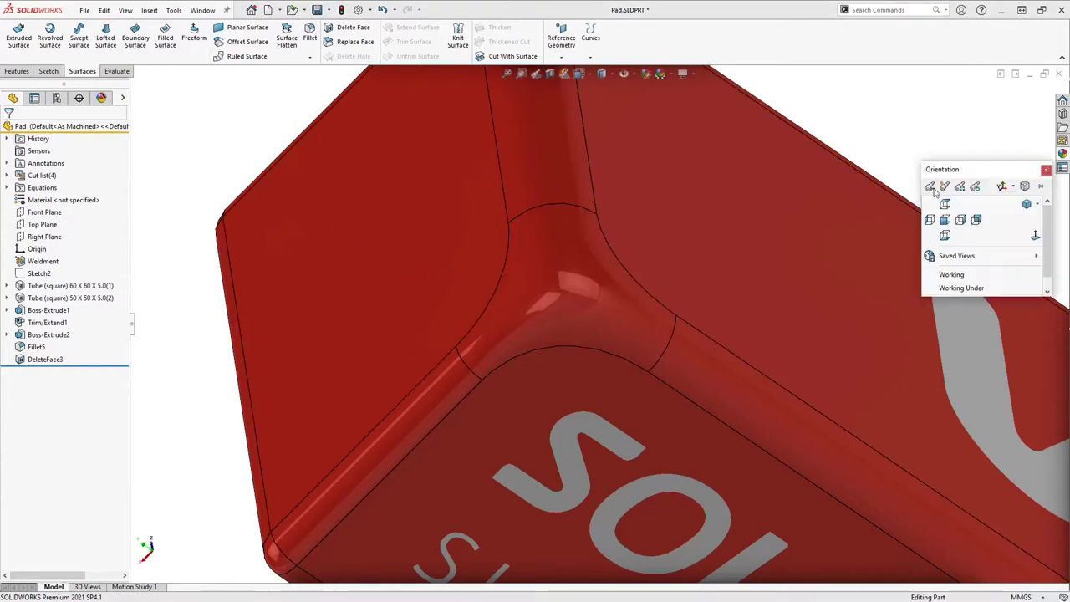
pyautogui.click(958, 275)
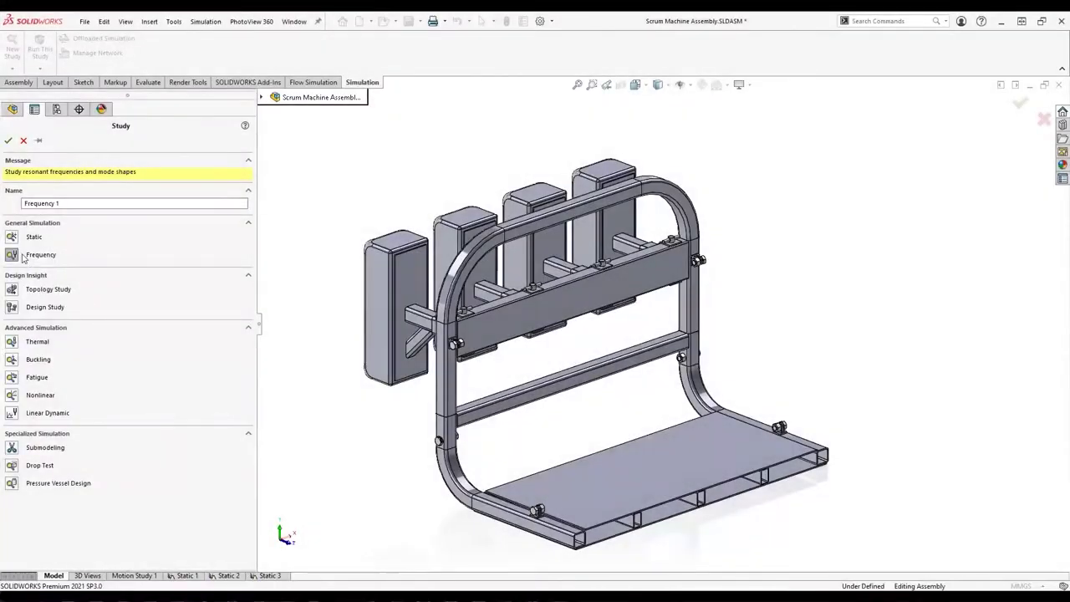
# Step: Choose a Static study and tick 'Convert Toolbox fasteners to bolt connectors'
pyautogui.click(16, 237)
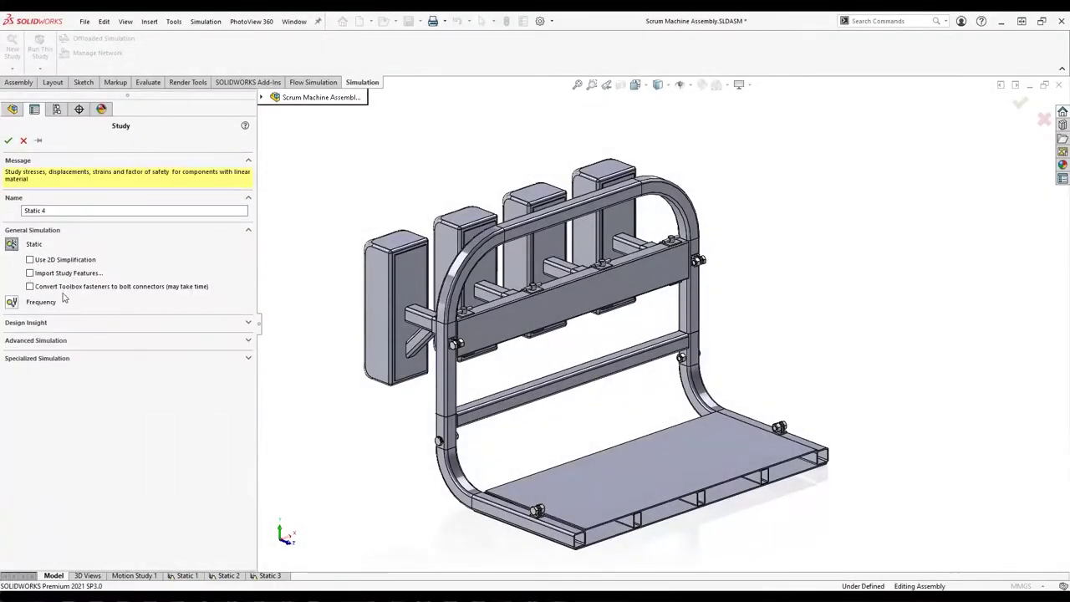
pyautogui.click(30, 287)
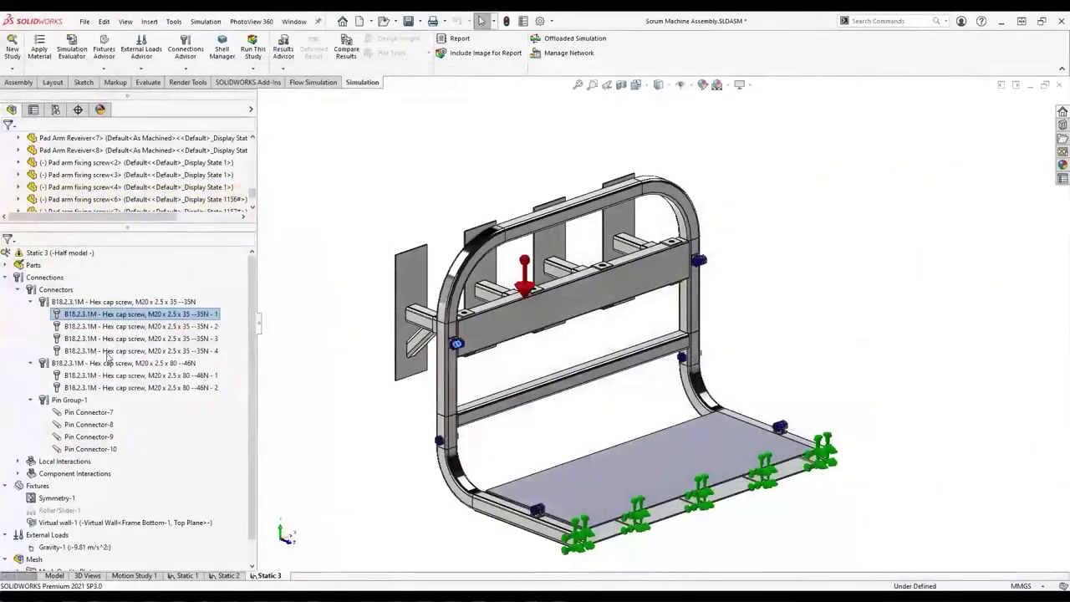
# Step: Inspect the four 35N hex cap screw connectors in the Static 3 tree
pyautogui.keyDown('shift'); pyautogui.click(107, 351); pyautogui.keyUp('shift')
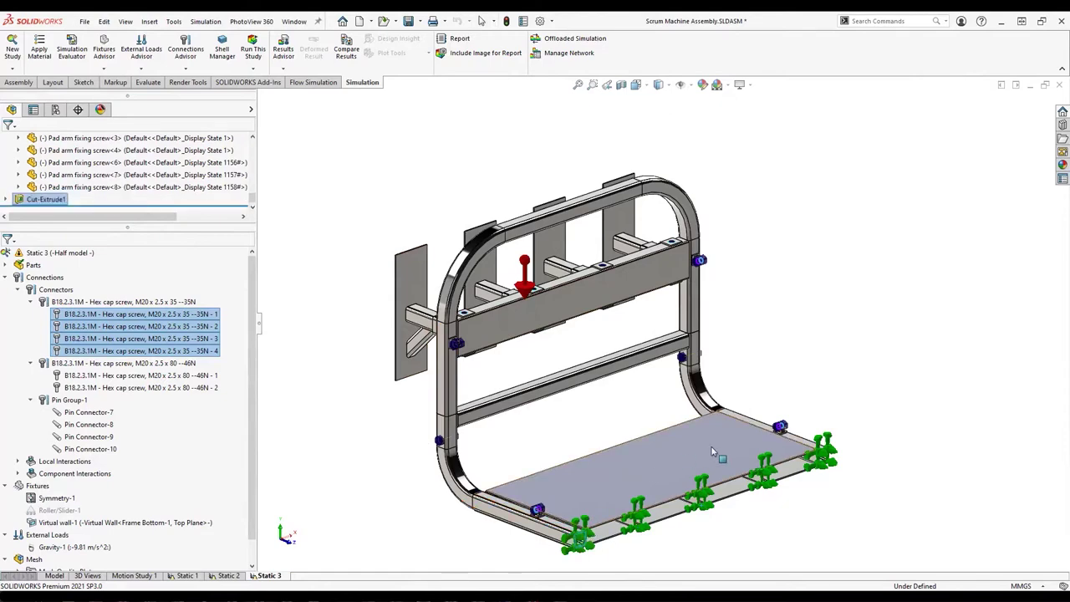
pyautogui.click(512, 445)
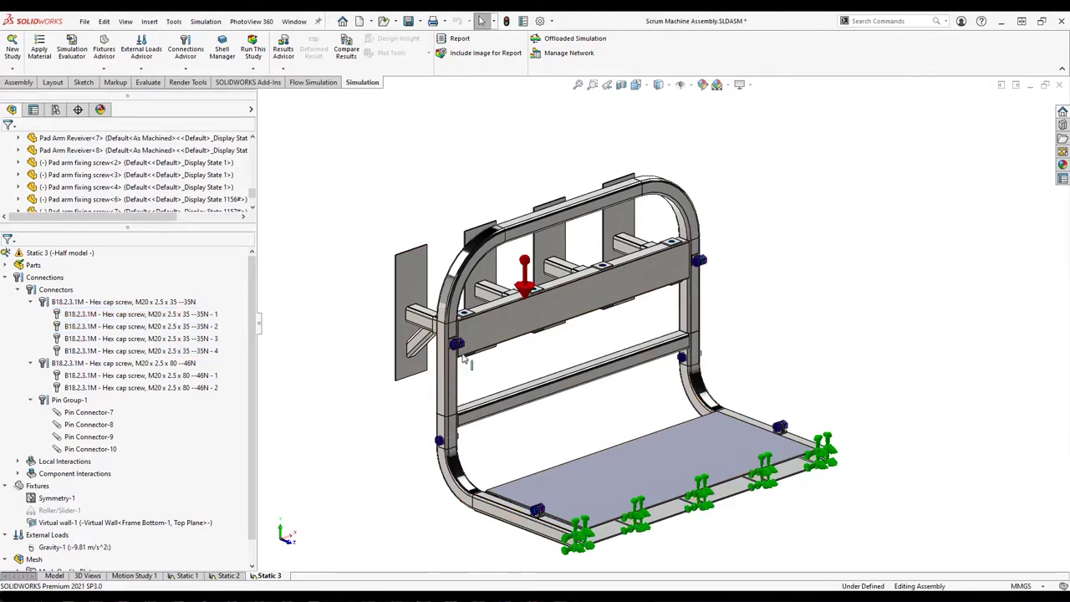
pyautogui.scroll(-8, 493, 367)
pyautogui.scroll(-4, 518, 343)
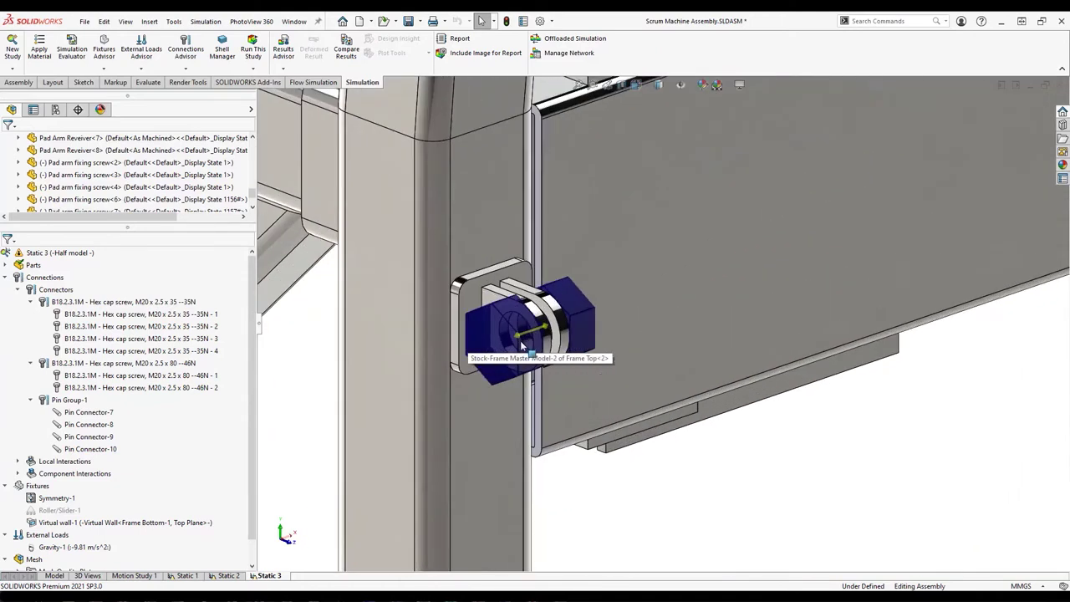
pyautogui.click(129, 327)
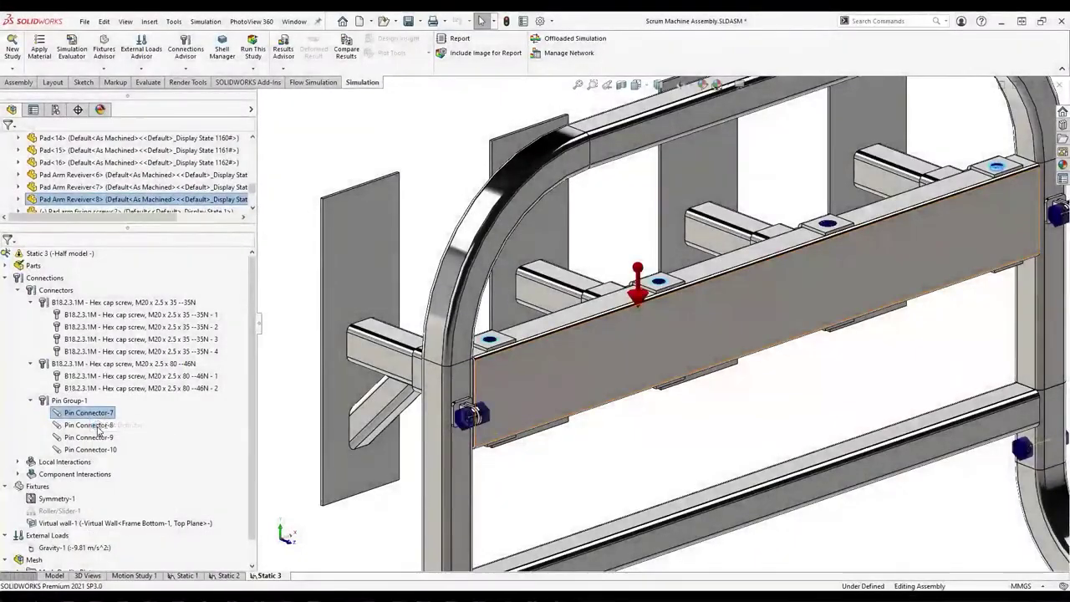
# Step: Edit Pin Connector-7 and highlight its frame edge and pin-hole face
pyautogui.click(99, 431)
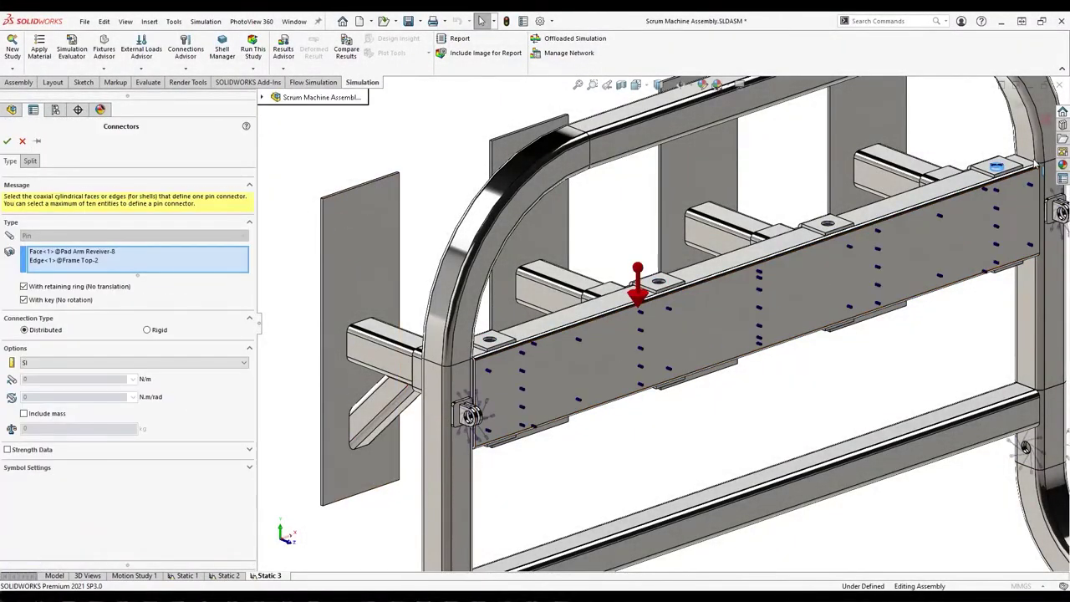
pyautogui.scroll(5, 875, 231)
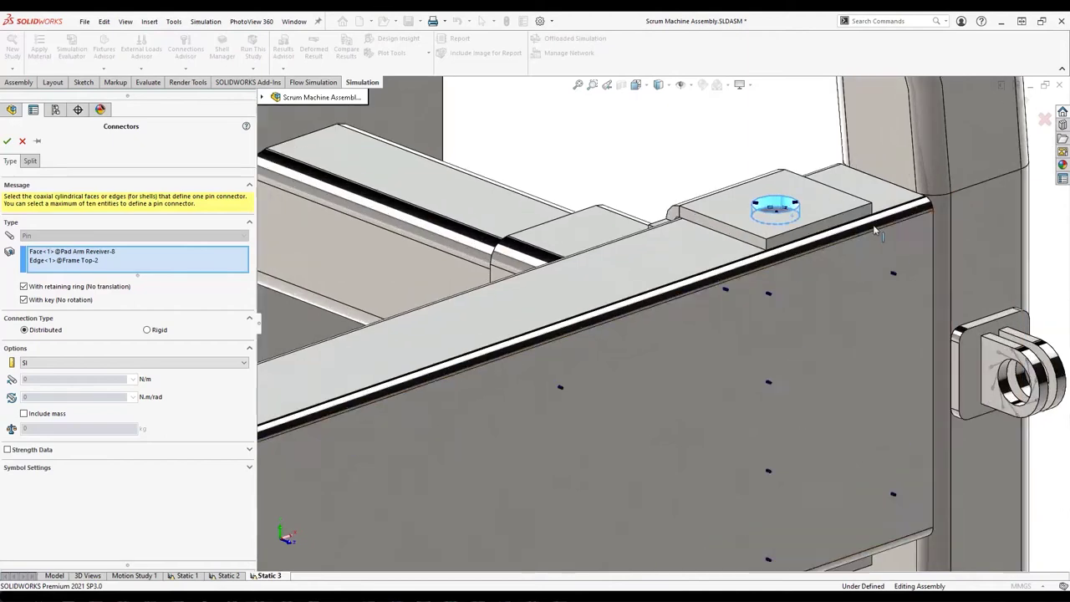
pyautogui.click(121, 262)
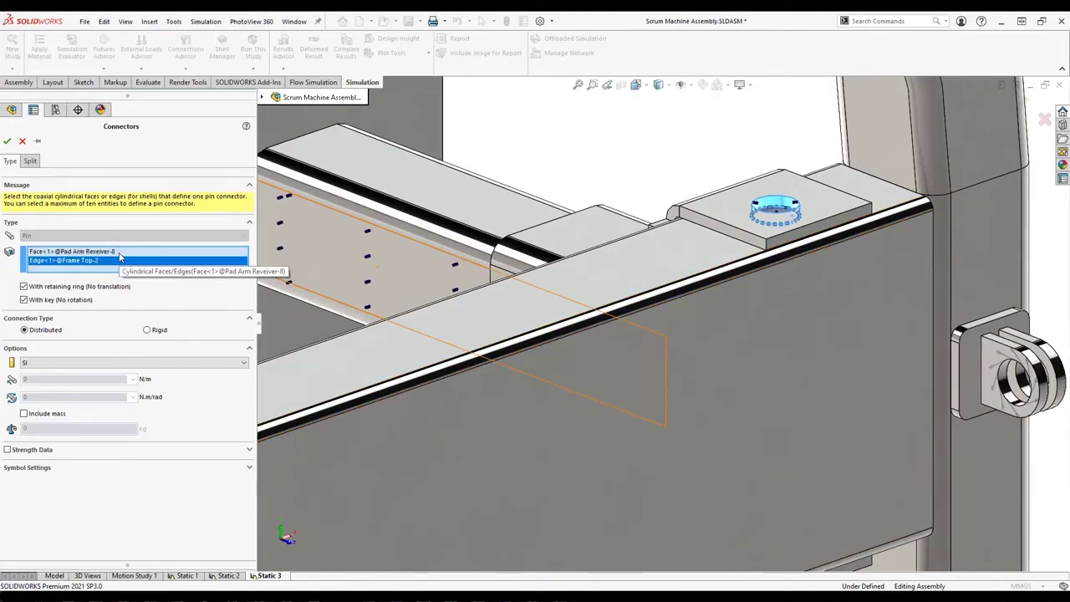
pyautogui.click(118, 253)
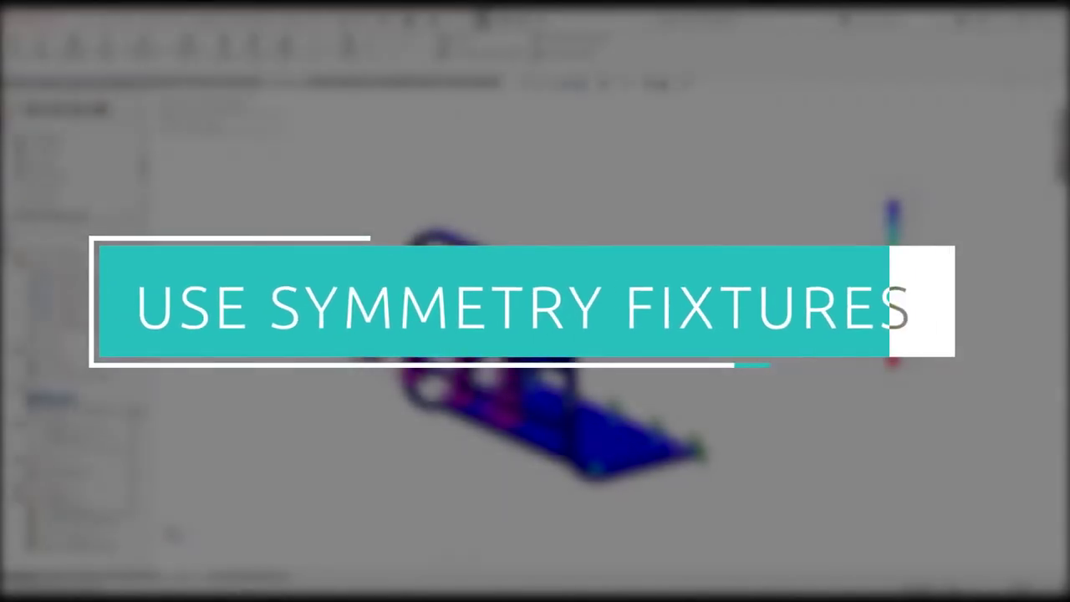
# Step: Open Symmetry-1 in isometric view, check Face<4>, and cancel without changes
pyautogui.click(57, 399)
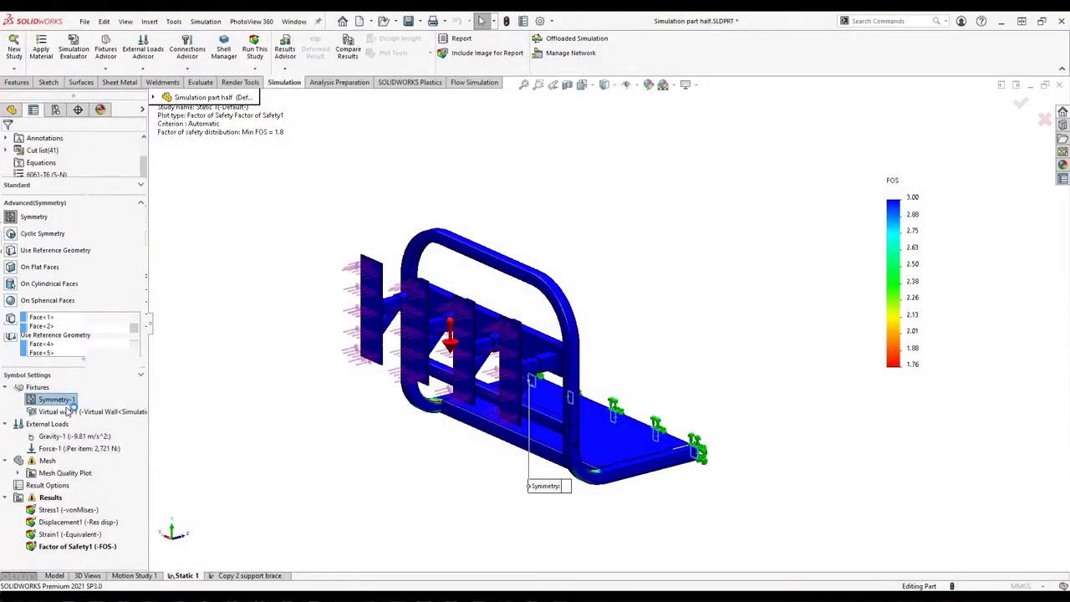
pyautogui.doubleClick(56, 399)
pyautogui.hotkey('ctrl', '7')
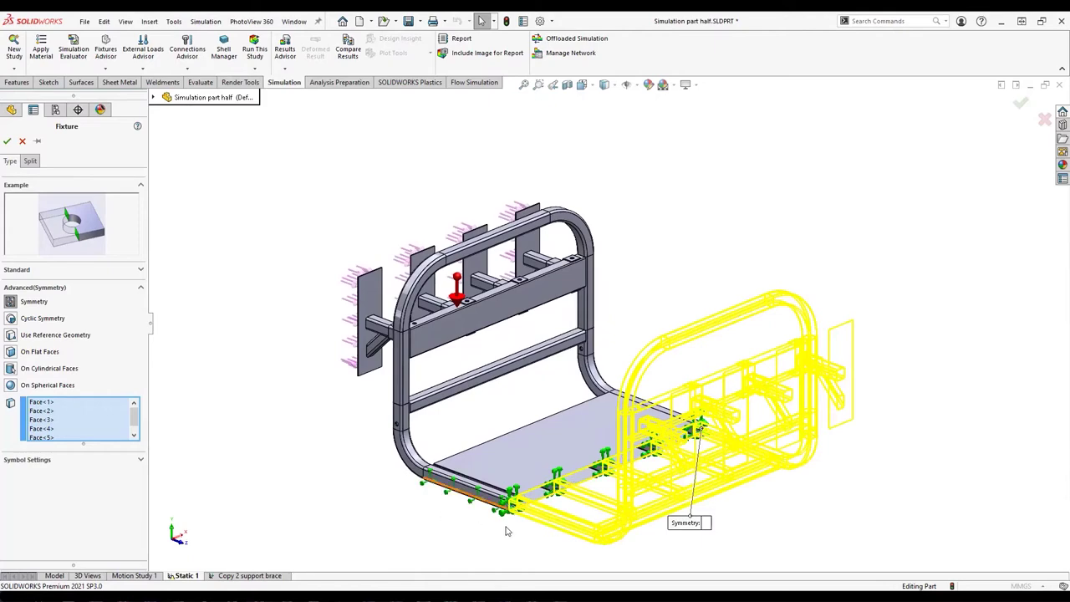
pyautogui.scroll(-2, 504, 527)
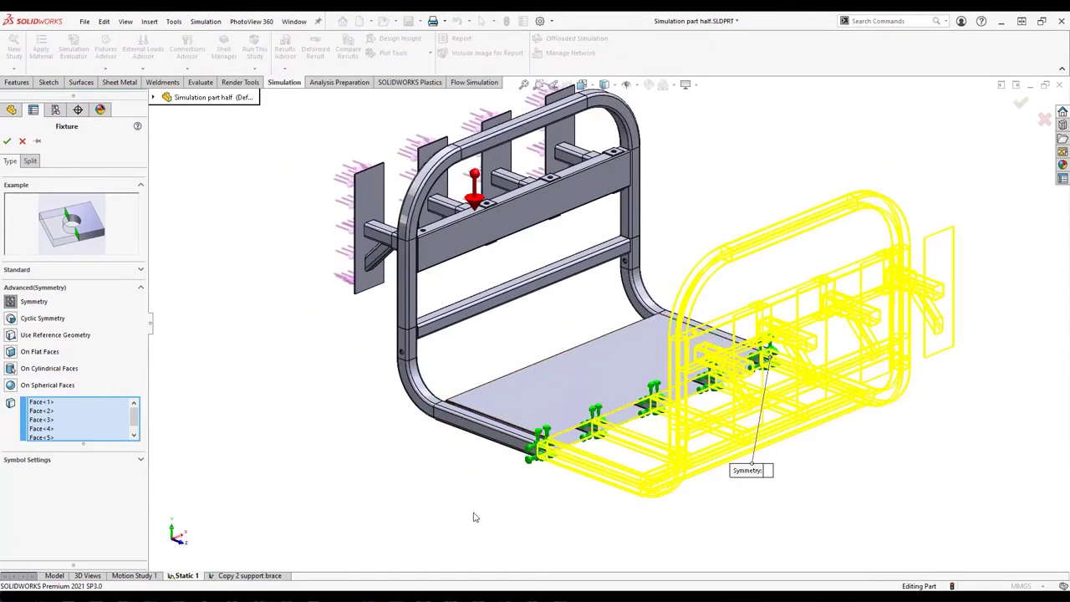
pyautogui.click(65, 428)
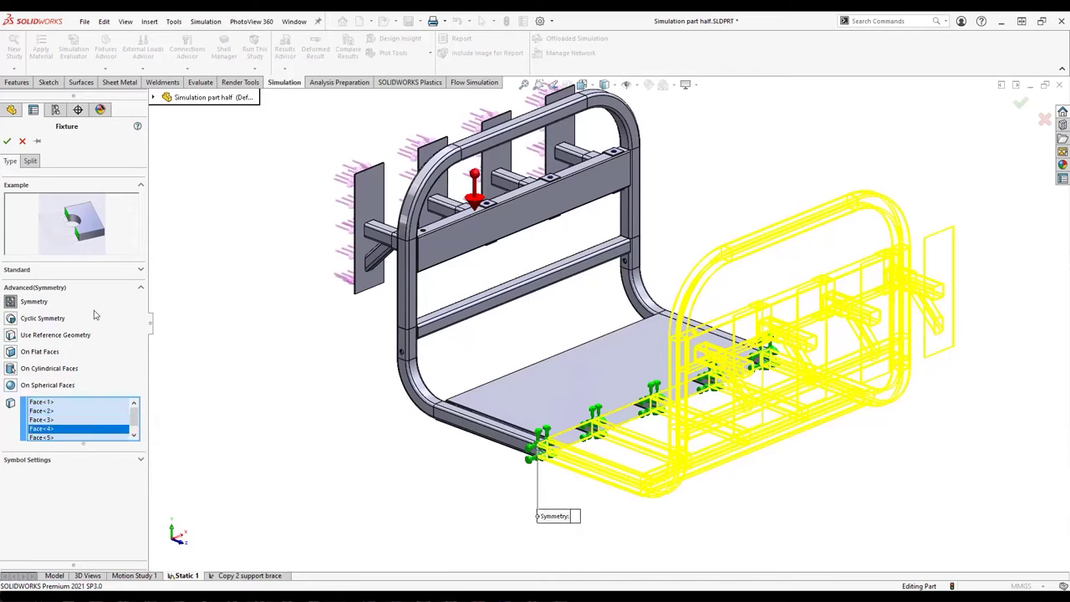
pyautogui.click(23, 142)
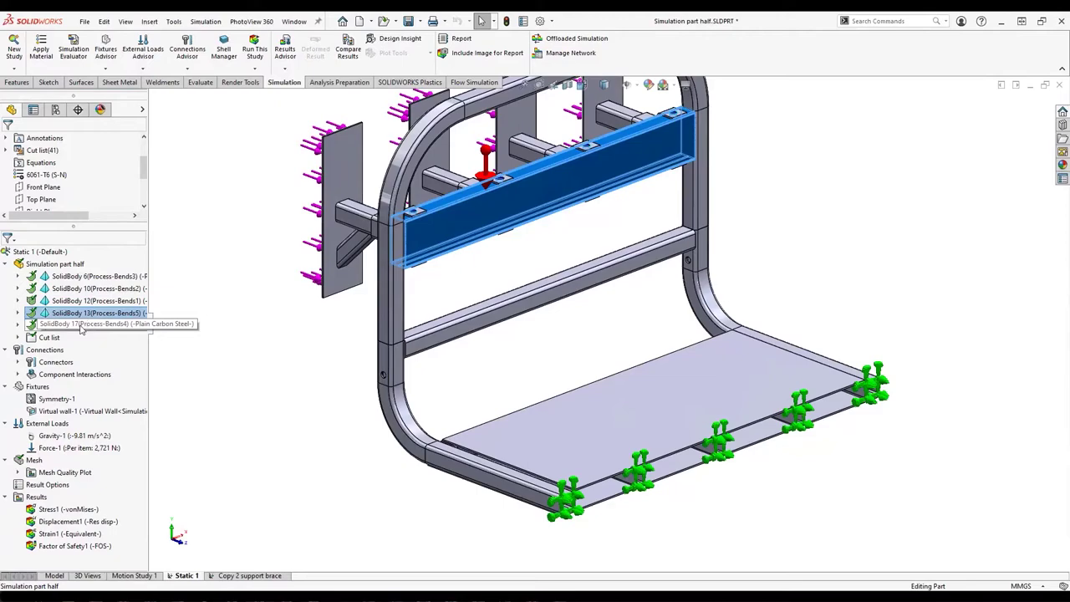
# Step: Review SolidBody 17's 5 mm shell definition and its Offset settings, then cancel without changes
pyautogui.click(125, 325)
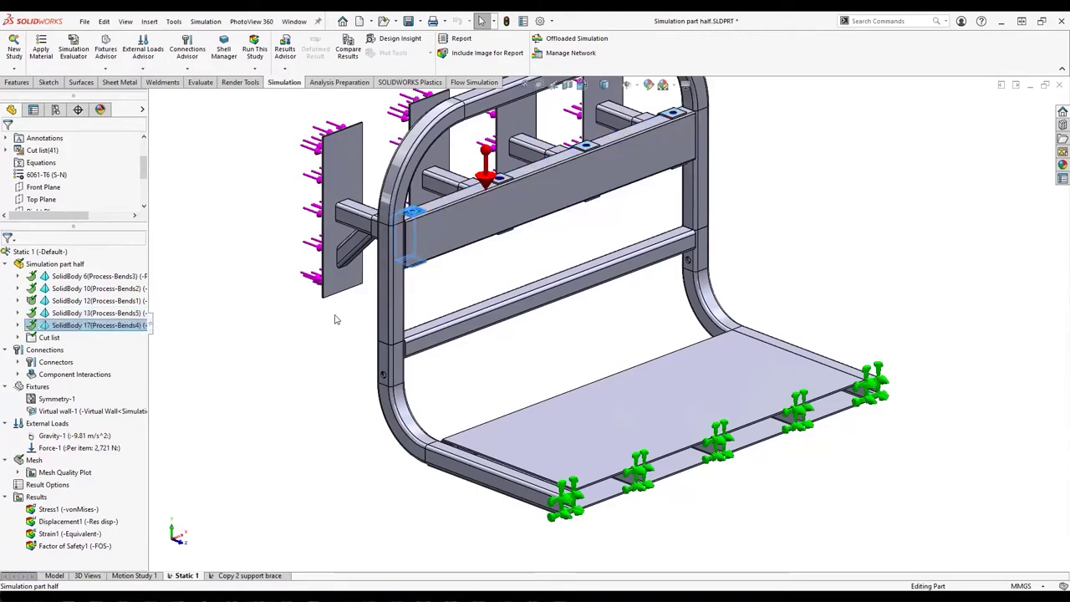
pyautogui.moveTo(336, 314); pyautogui.dragTo(432, 301, button='middle')
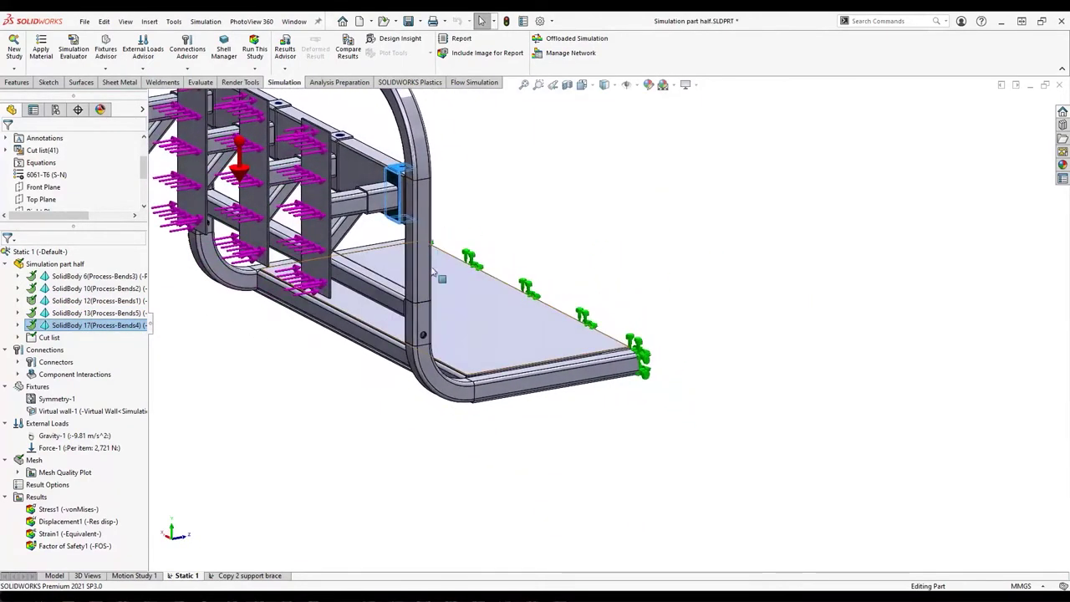
pyautogui.scroll(-4, 431, 299)
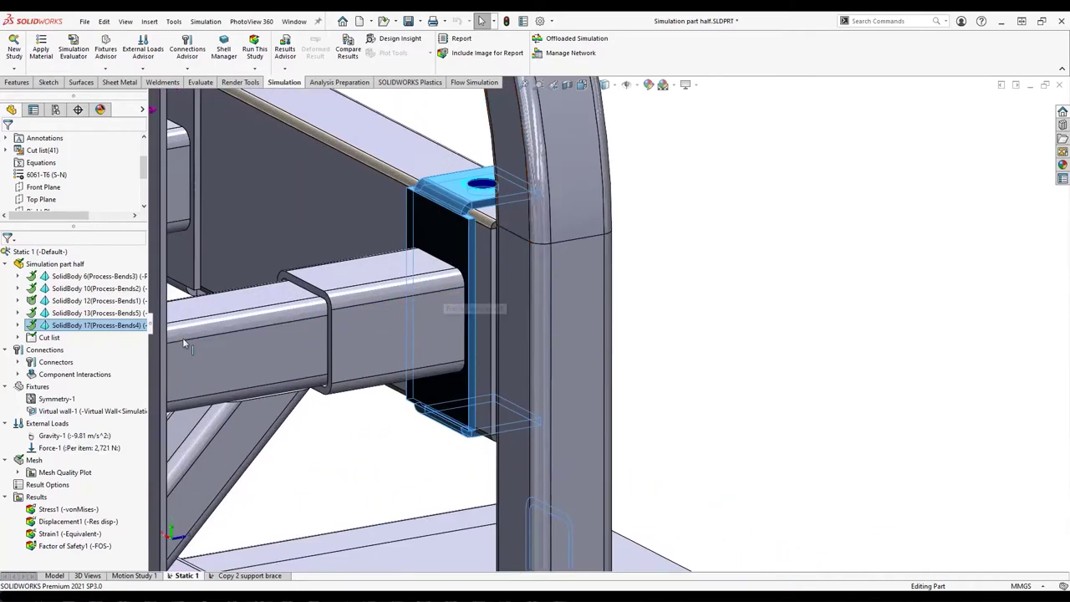
pyautogui.rightClick(114, 326)
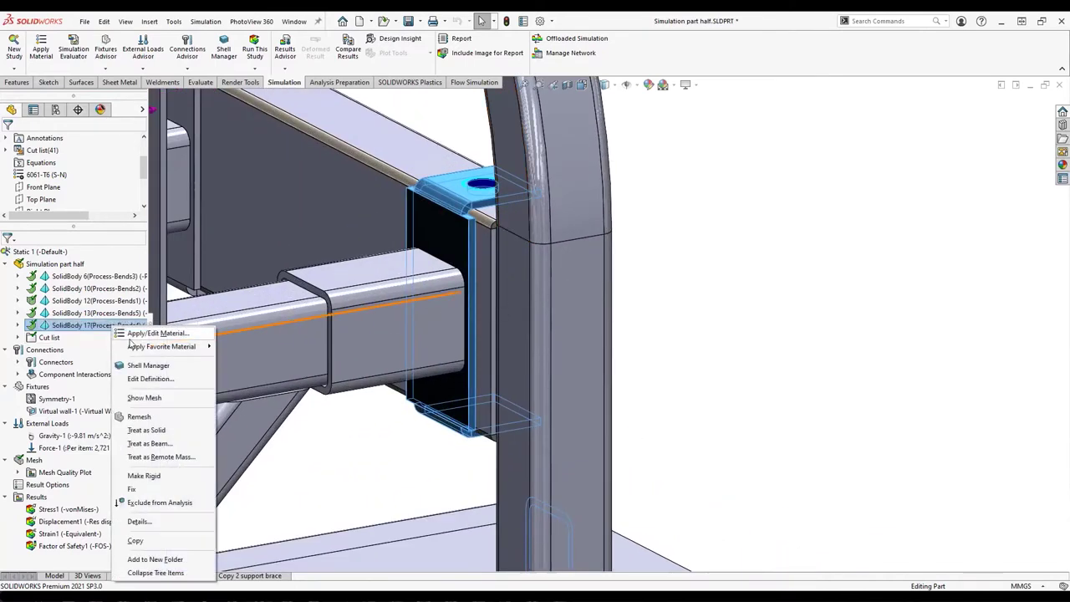
pyautogui.click(147, 378)
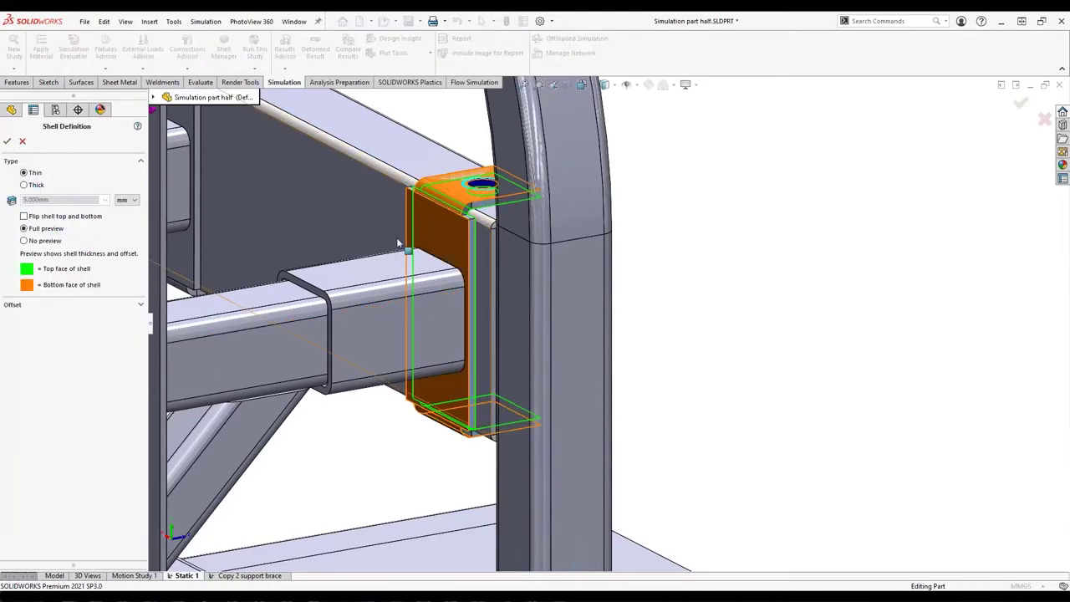
pyautogui.scroll(-4, 410, 237)
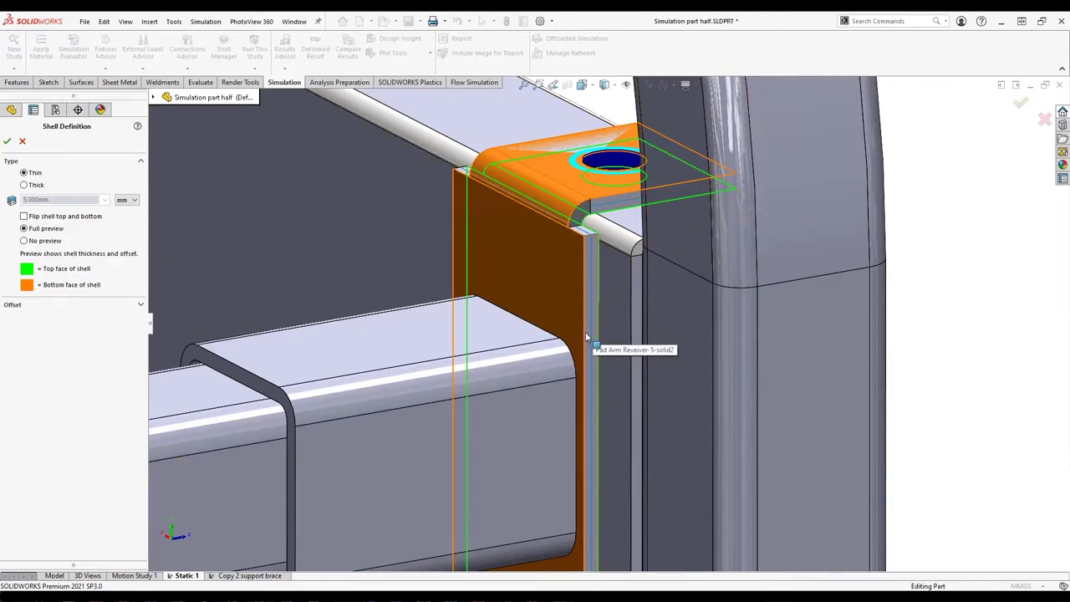
pyautogui.click(45, 308)
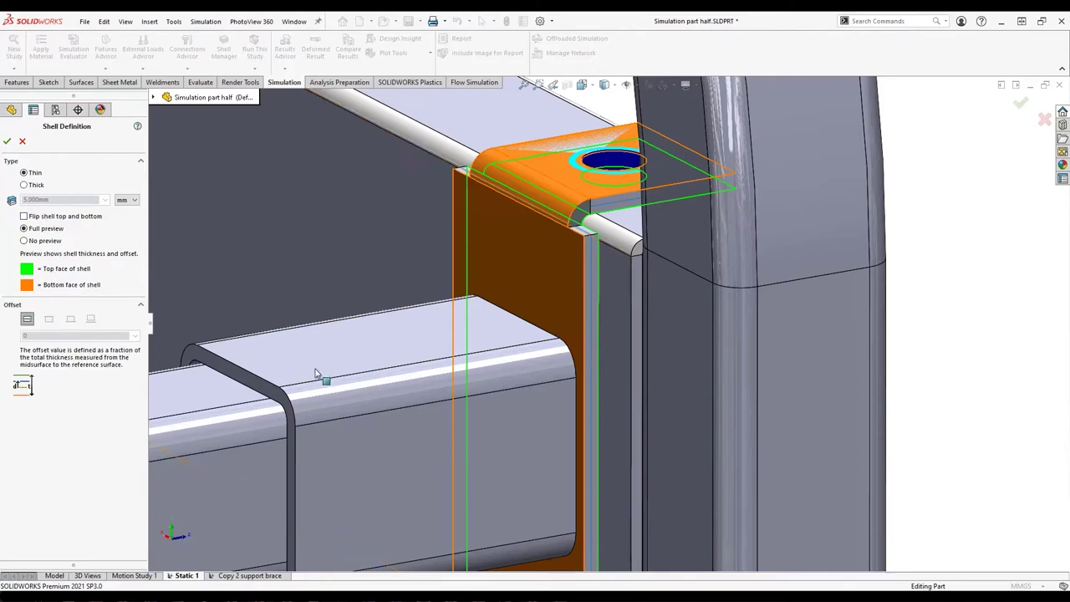
pyautogui.scroll(5, 521, 477)
pyautogui.scroll(-5, 601, 377)
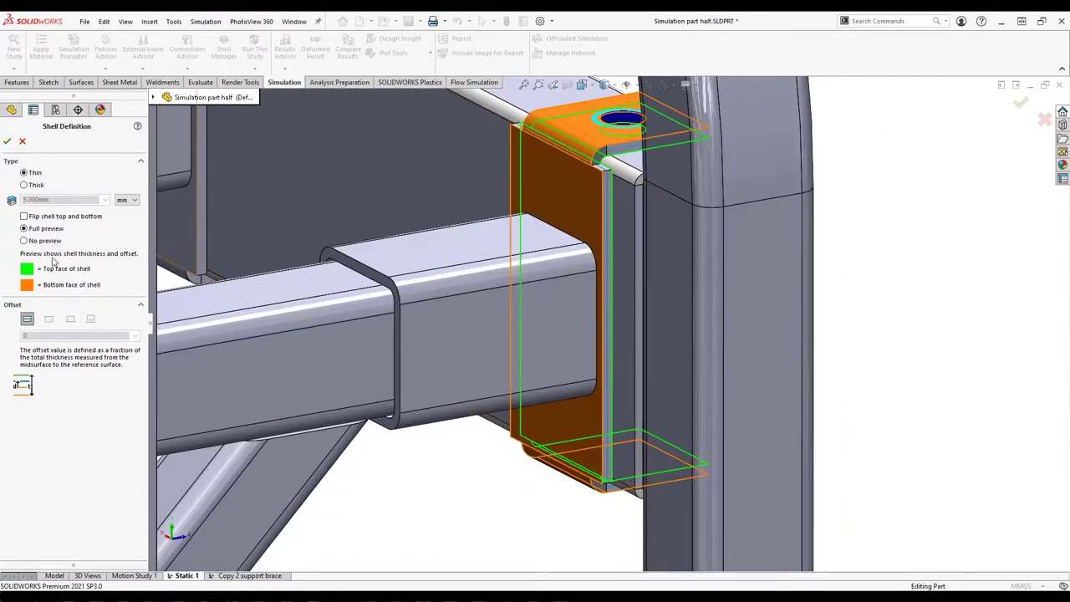
pyautogui.click(23, 142)
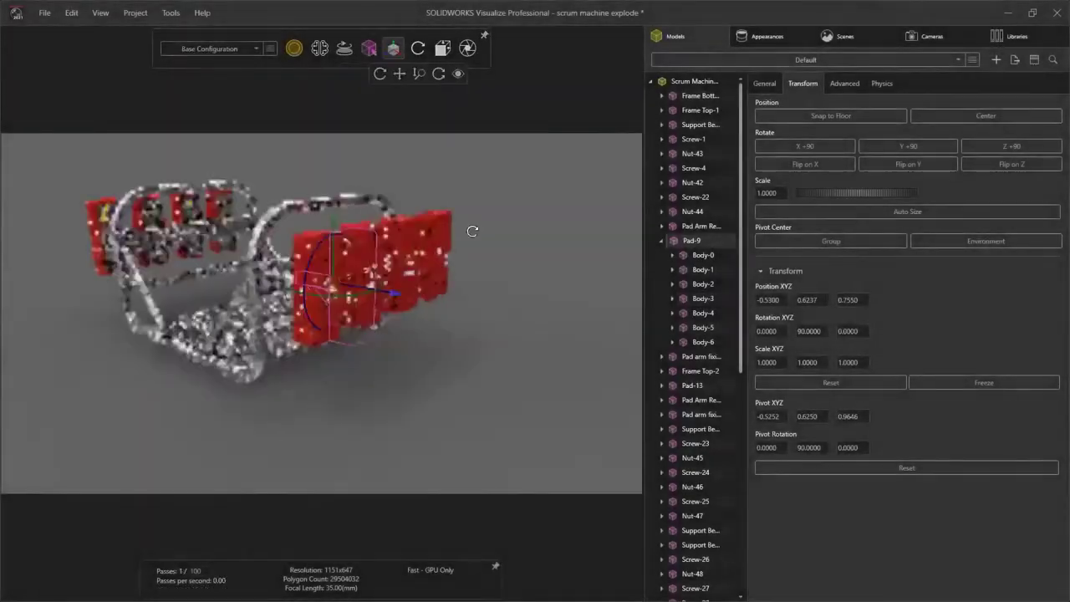
# Step: Orbit around the scrum machine and select Pad-12 in the scene
pyautogui.moveTo(473, 230); pyautogui.dragTo(359, 238)
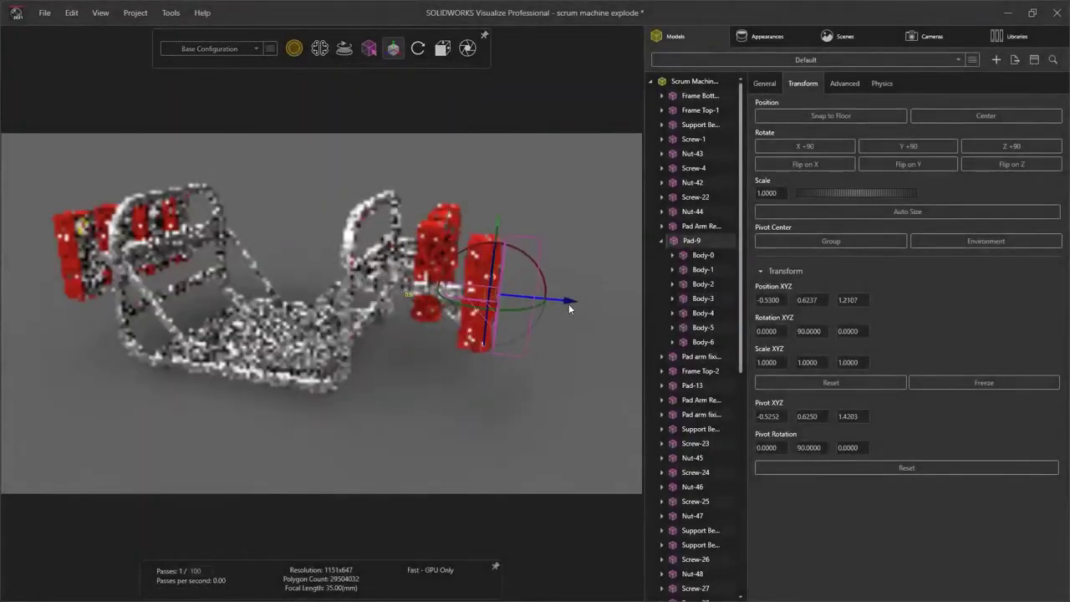
pyautogui.click(429, 267)
pyautogui.moveTo(429, 267); pyautogui.dragTo(468, 326)
pyautogui.click(476, 337)
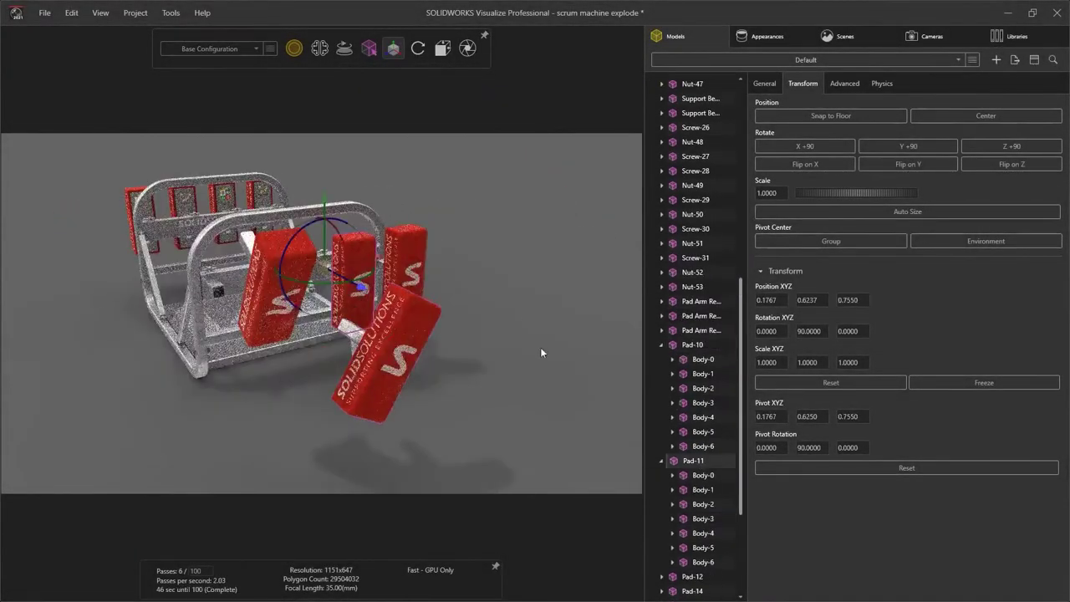
pyautogui.click(405, 211)
pyautogui.moveTo(405, 210); pyautogui.dragTo(403, 264)
pyautogui.click(403, 264)
# Step: Make Pad-12 a Dynamic physics object with Mesh collider geometry
pyautogui.click(882, 84)
pyautogui.click(868, 117)
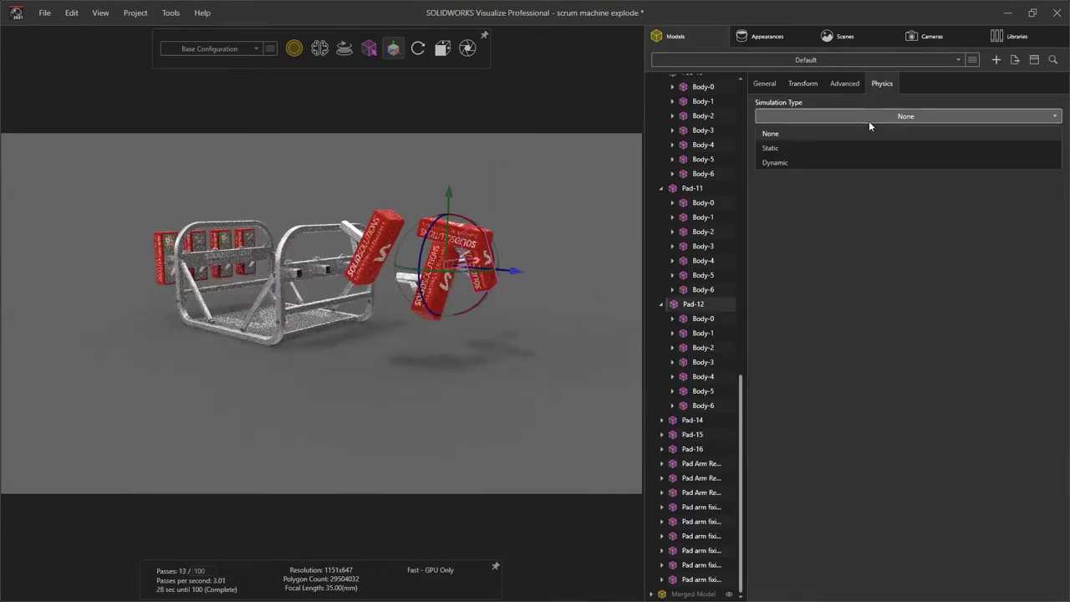
pyautogui.click(789, 162)
pyautogui.click(787, 147)
pyautogui.click(787, 147)
pyautogui.click(530, 269)
# Step: Set Pad-11's simulation type to Dynamic
pyautogui.click(687, 189)
pyautogui.click(836, 116)
pyautogui.click(787, 155)
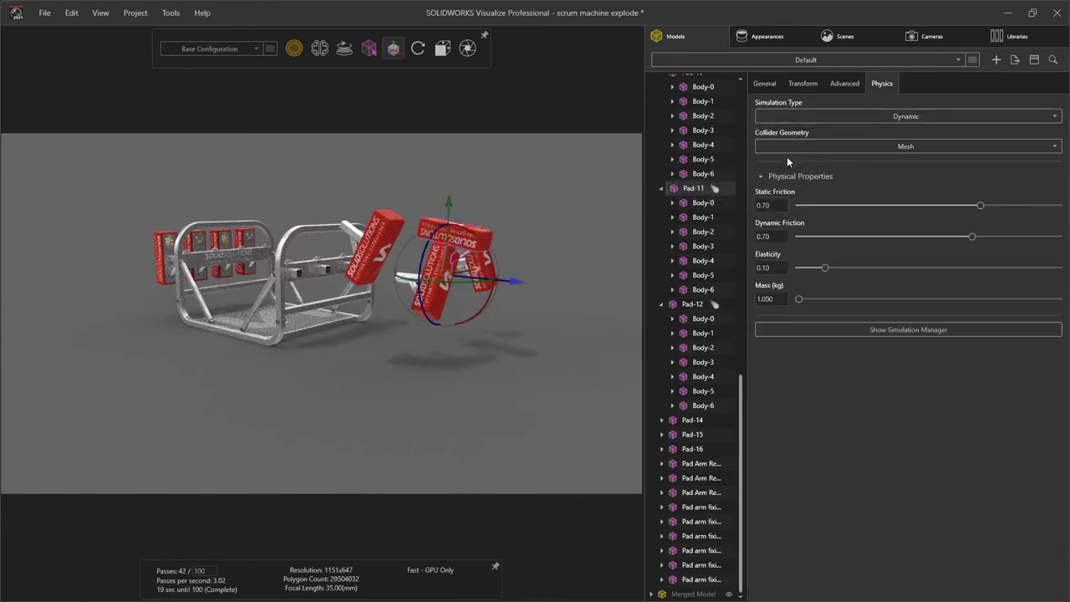
pyautogui.scroll(2, 709, 190)
pyautogui.scroll(1, 709, 190)
# Step: Set Pad-10 to Dynamic and select Pad-9 for the same change
pyautogui.click(703, 179)
pyautogui.click(786, 117)
pyautogui.click(804, 159)
pyautogui.scroll(5, 709, 217)
pyautogui.click(692, 240)
pyautogui.click(808, 116)
# Step: Make Pad-9 Dynamic and show the Simulation Manager with an enlarged timeline
pyautogui.click(785, 159)
pyautogui.click(866, 329)
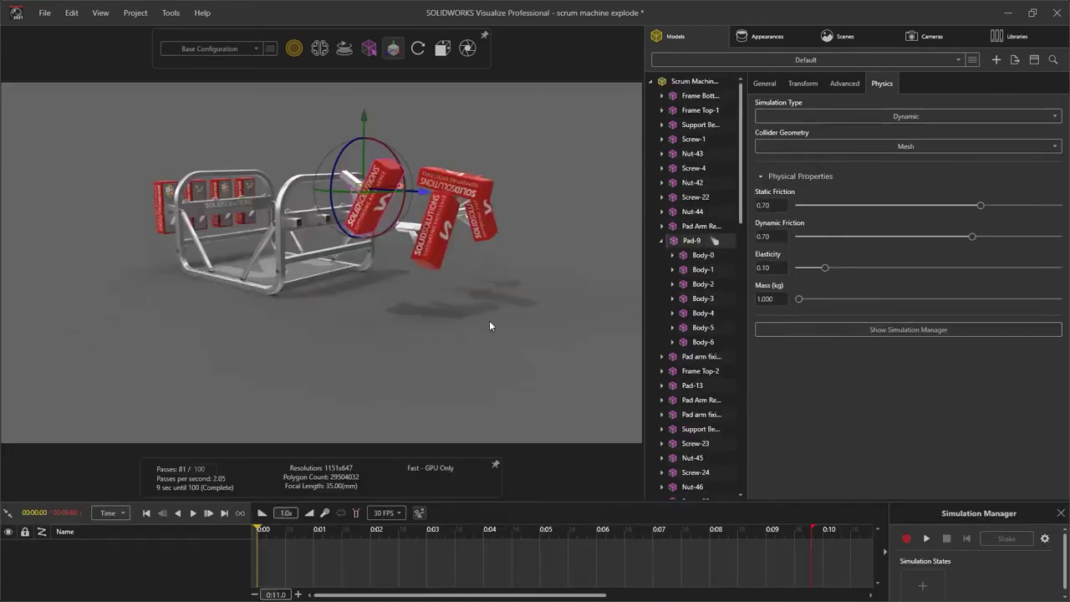
pyautogui.moveTo(502, 502); pyautogui.dragTo(502, 473)
pyautogui.click(394, 49)
pyautogui.scroll(5, 456, 204)
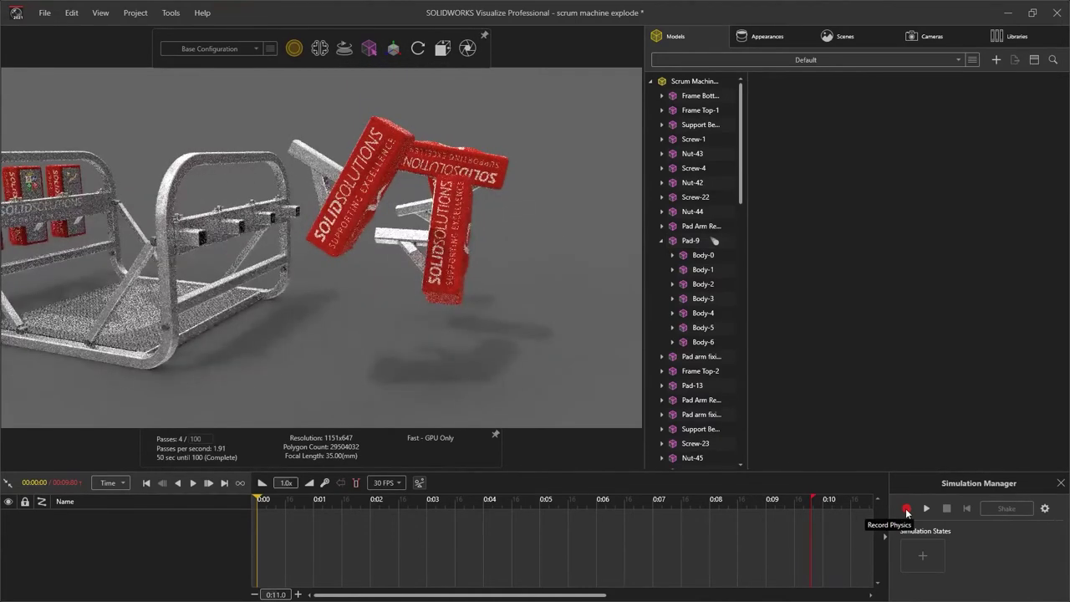
# Step: Record a physics run in Preview mode, shake the pads, stop to save tracks, and play it
pyautogui.click(907, 508)
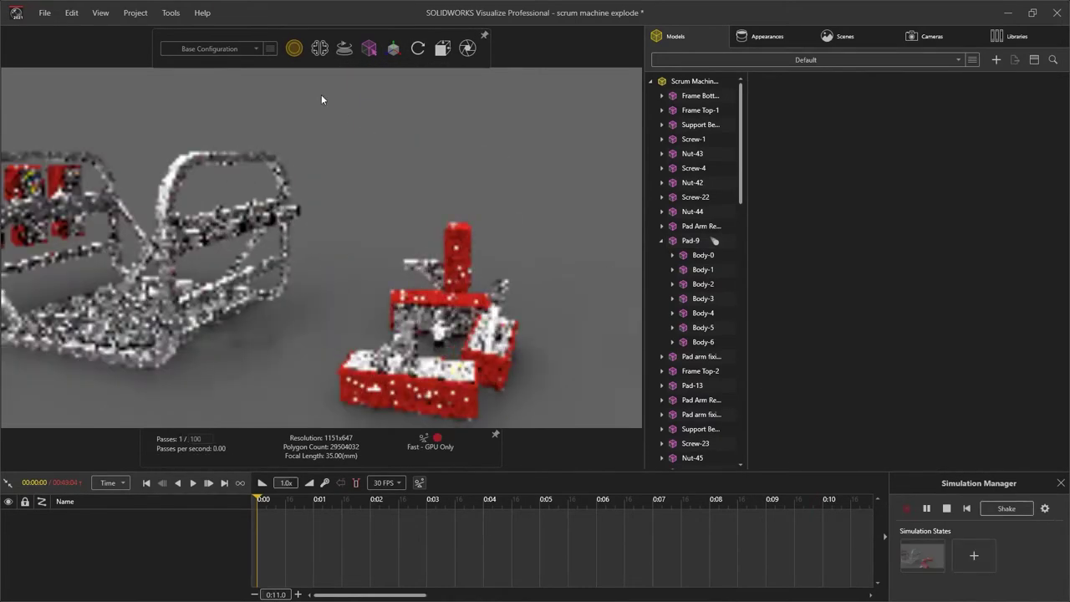
pyautogui.moveTo(294, 48)
pyautogui.click(234, 74)
pyautogui.click(1004, 510)
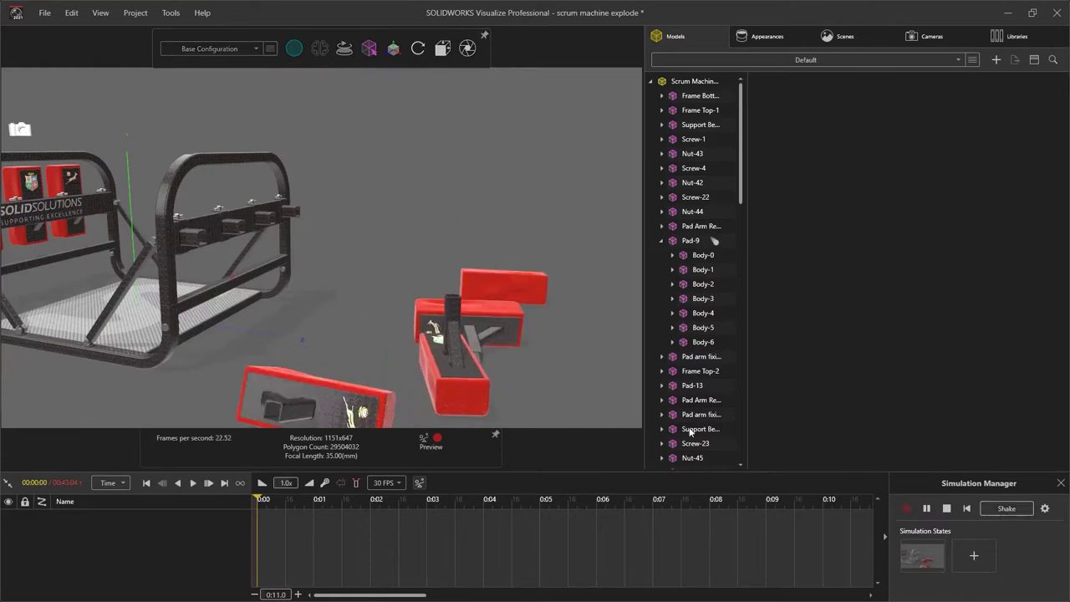
pyautogui.click(946, 508)
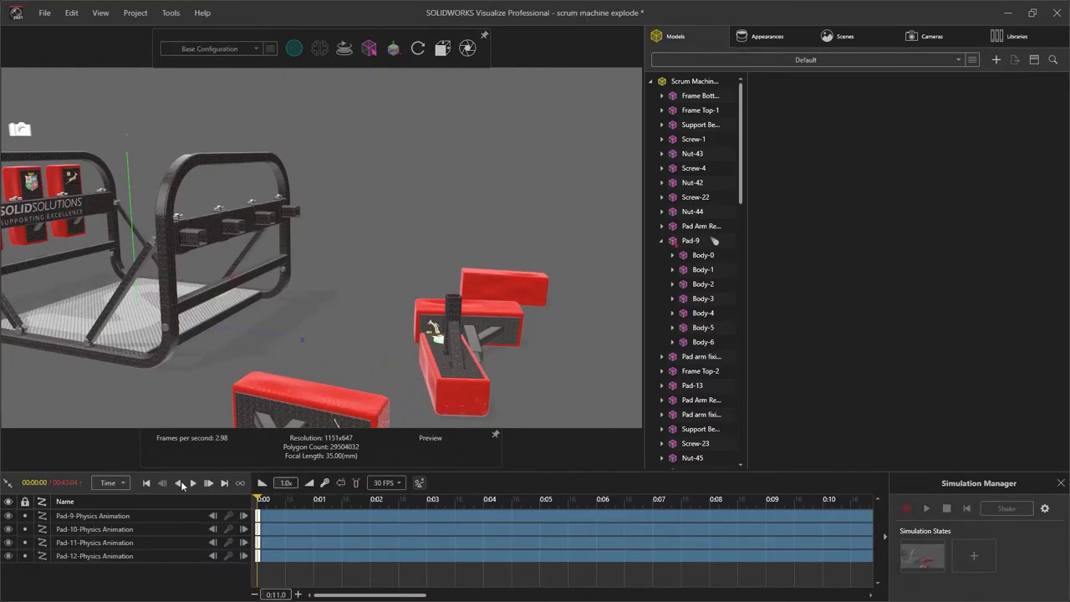
pyautogui.click(193, 483)
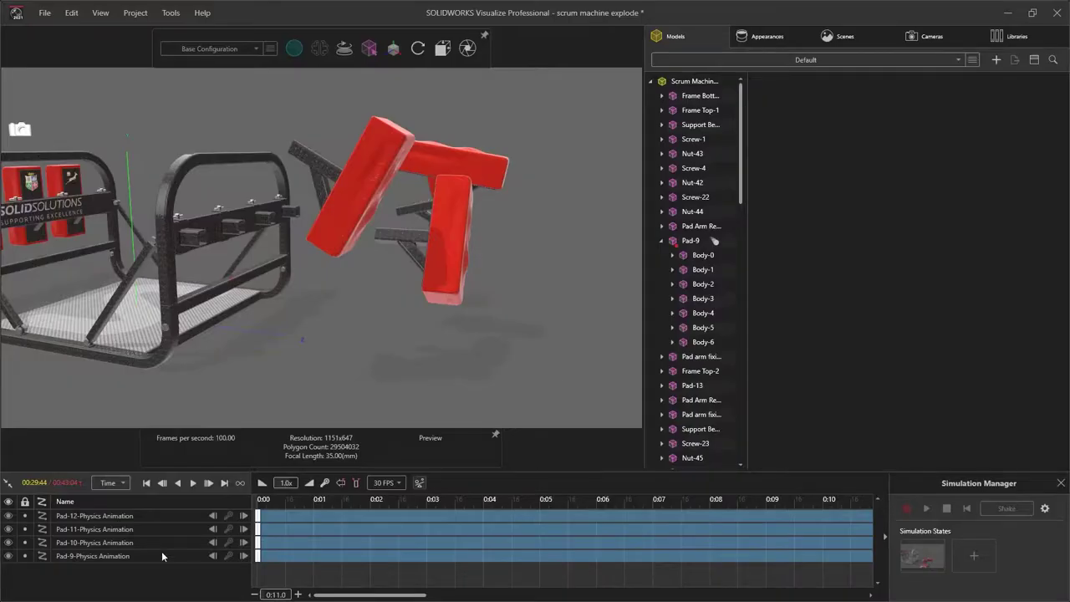
# Step: Delete all four physics animation tracks
pyautogui.click(161, 551)
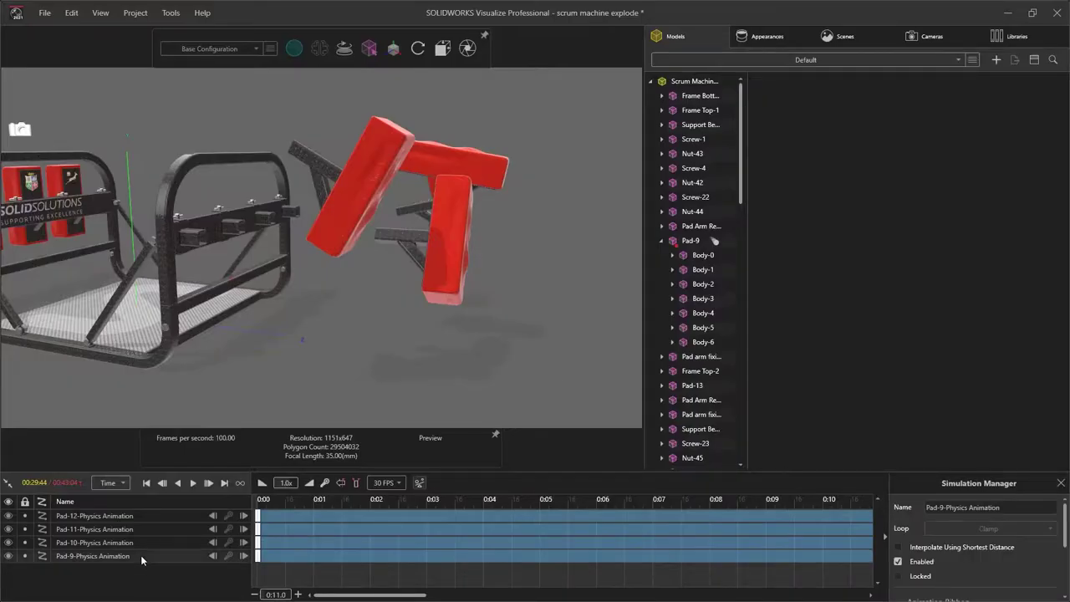
pyautogui.keyDown('shift'); pyautogui.click(100, 515); pyautogui.keyUp('shift')
pyautogui.press('Delete')
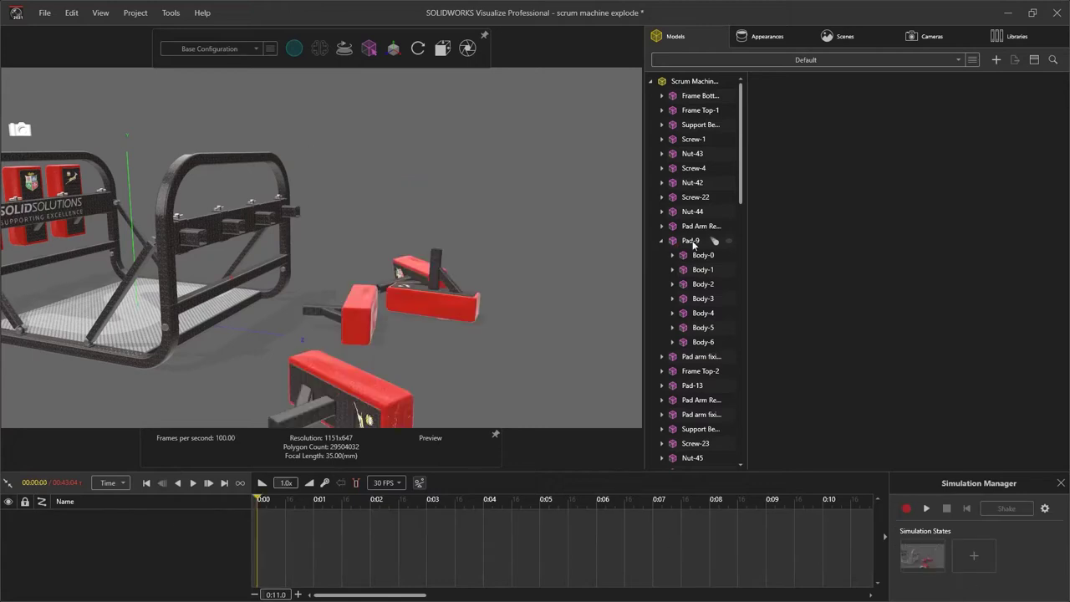
# Step: Add an animation track to Pad-9 and show its transform values
pyautogui.rightClick(693, 243)
pyautogui.moveTo(648, 365)
pyautogui.click(548, 370)
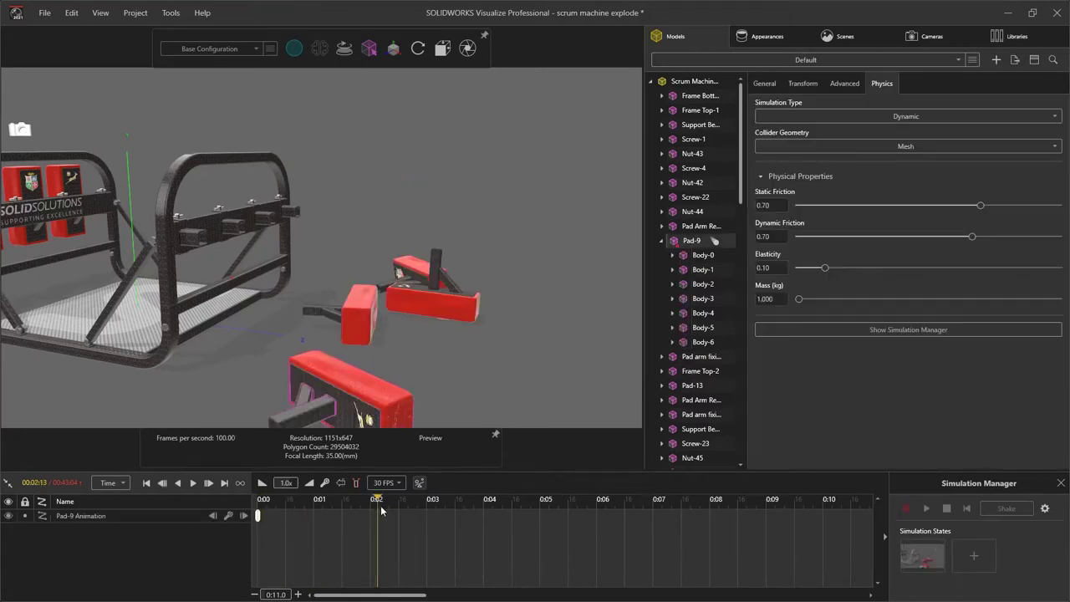
pyautogui.click(802, 83)
# Step: Key Pad-9 at position X -0.53, Z 0.755 with rotation X 0, Y 90
pyautogui.click(767, 299)
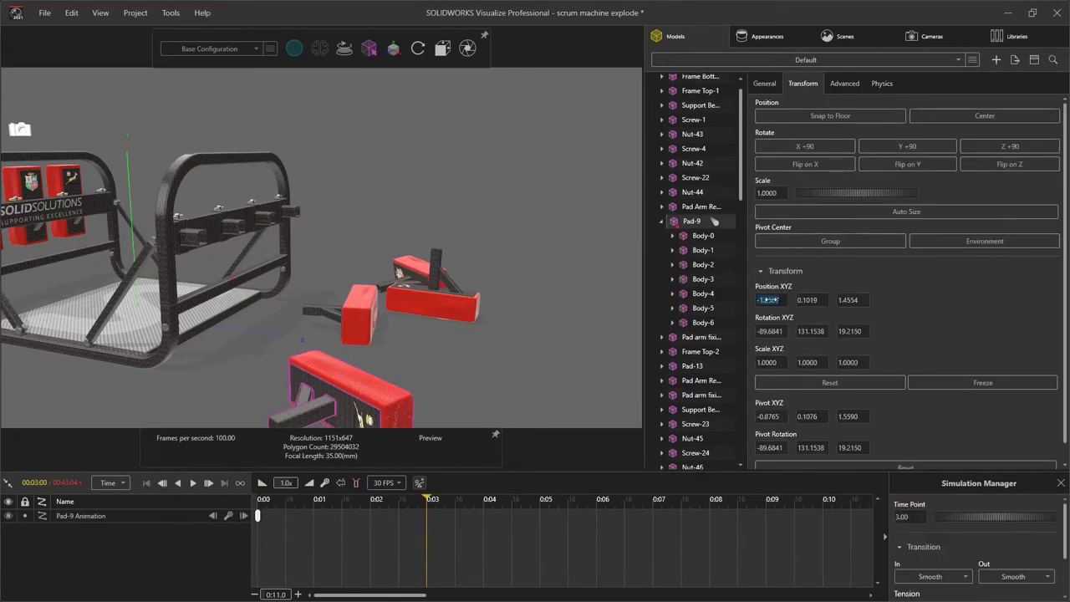
pyautogui.press('Tab')
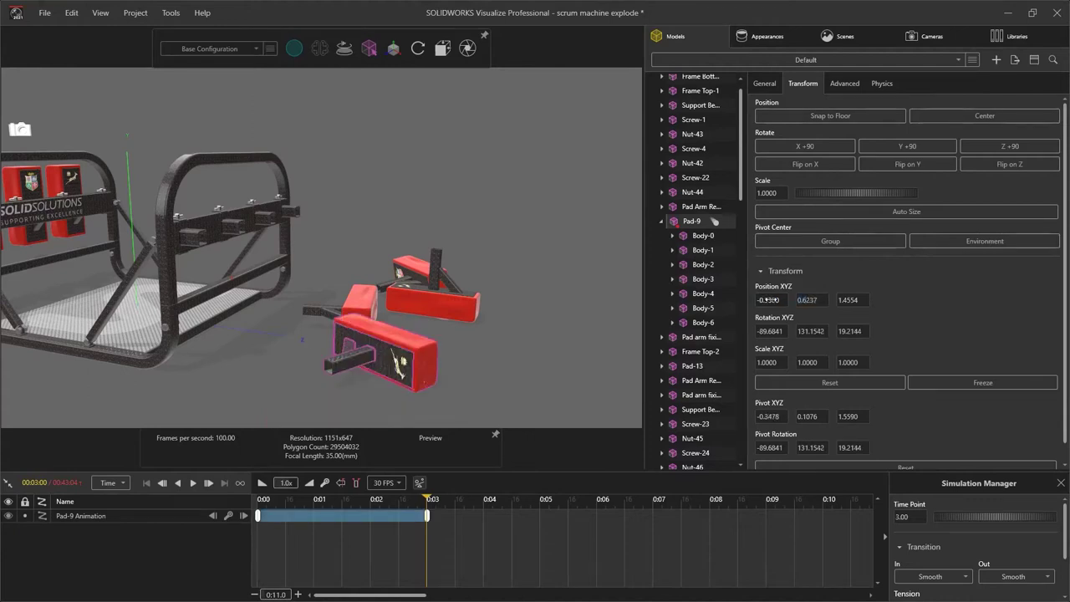
pyautogui.press('Tab')
pyautogui.write('0.755')
pyautogui.click(810, 330)
pyautogui.write('90')
pyautogui.click(767, 299)
pyautogui.write('-0.53')
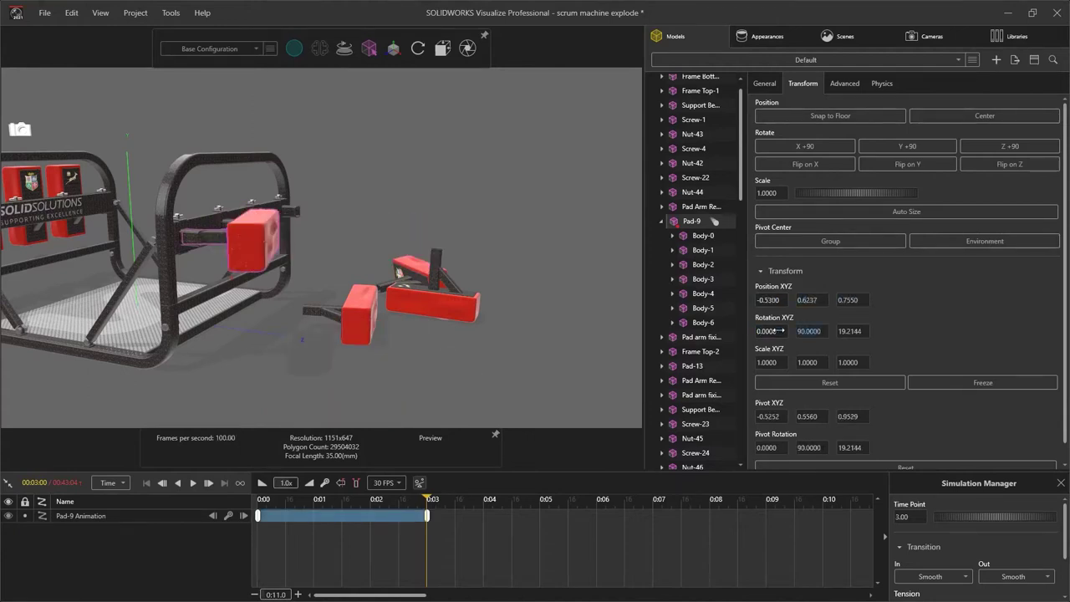
pyautogui.click(769, 330)
pyautogui.write('0')
# Step: Add a middle keyframe at 2.2 s, play the animation, and make transitions linear
pyautogui.moveTo(427, 502); pyautogui.dragTo(380, 509)
pyautogui.click(380, 516)
pyautogui.moveTo(326, 246); pyautogui.dragTo(254, 421)
pyautogui.press('space')
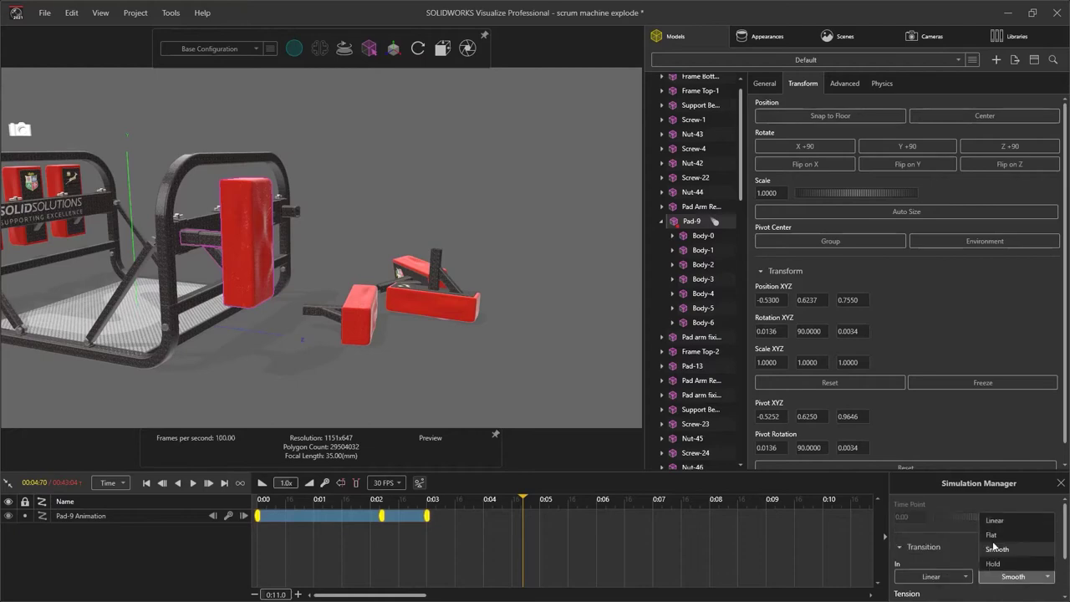
pyautogui.click(1011, 551)
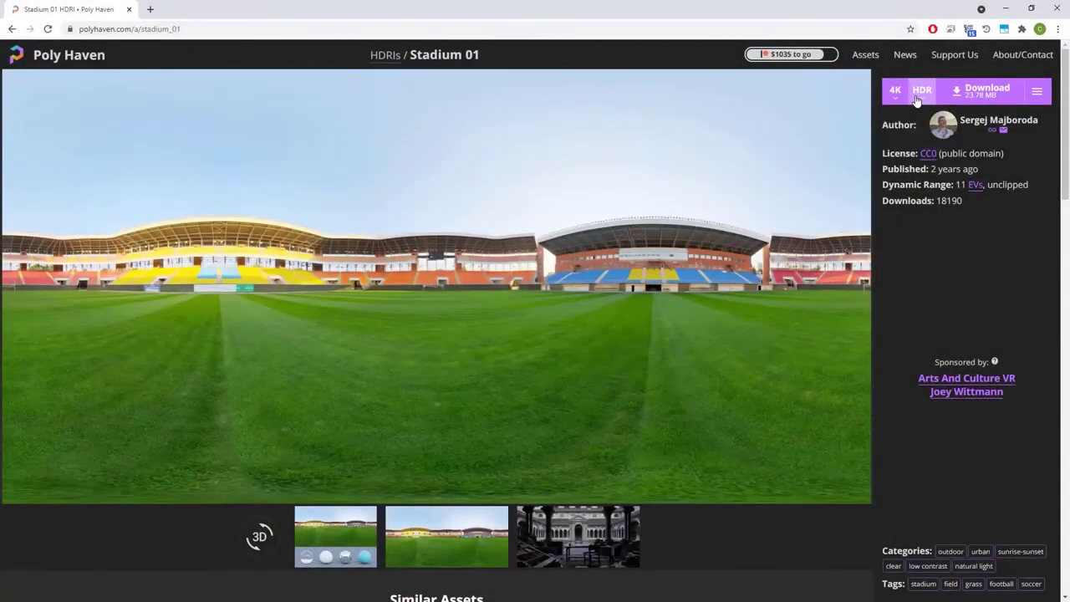
# Step: Download the Stadium 01 HDRI at 4K in HDR format
pyautogui.click(963, 99)
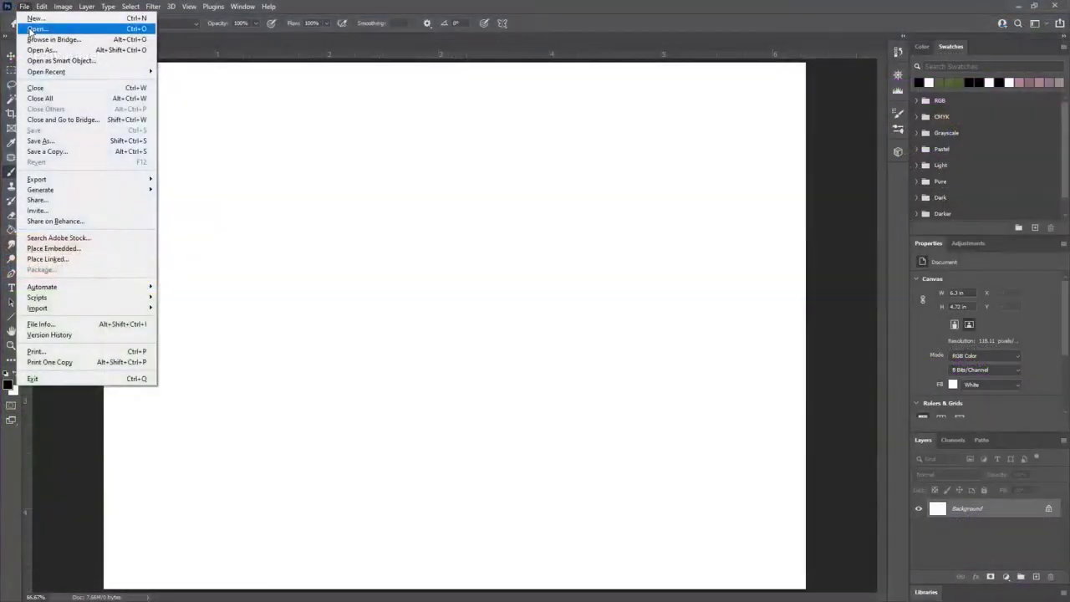
# Step: Open the stadium HDR and place the Springboks logo and Lions badge onto it
pyautogui.click(42, 24)
pyautogui.doubleClick(171, 104)
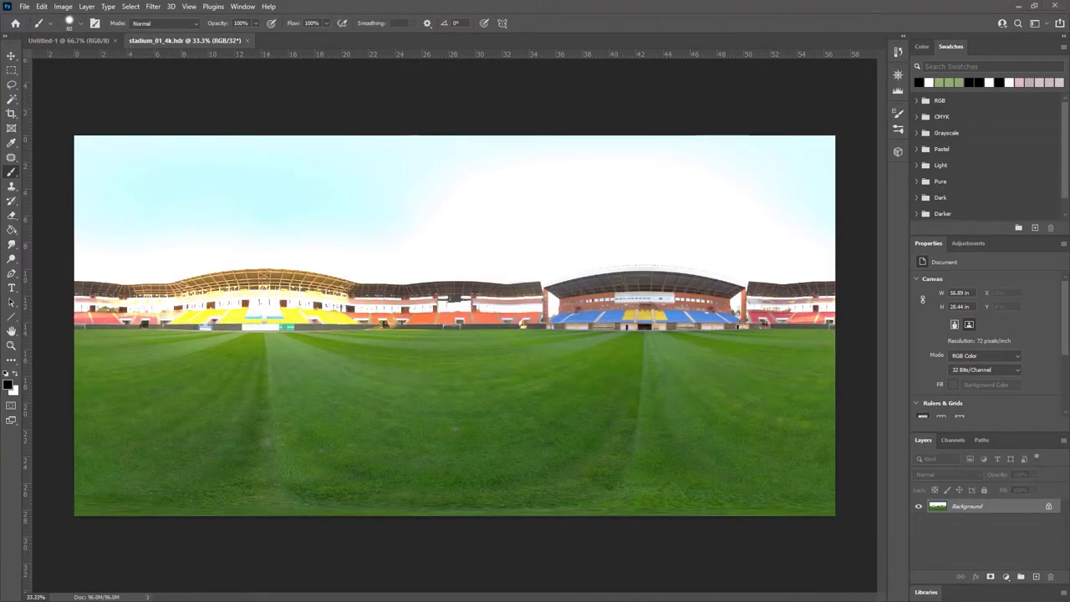
pyautogui.moveTo(1069, 351); pyautogui.dragTo(591, 365)
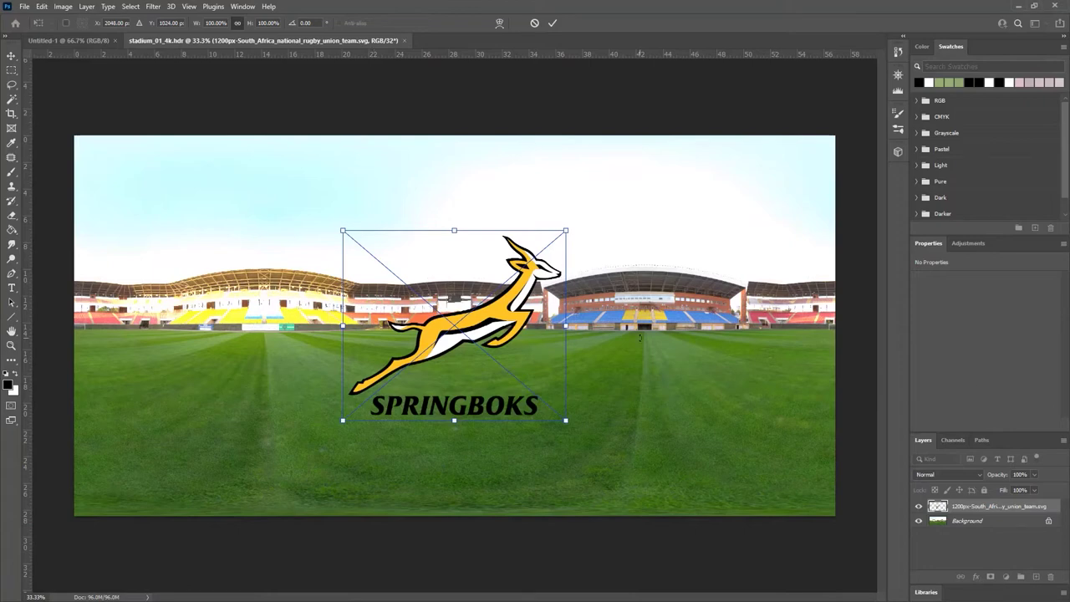
pyautogui.press('Return')
pyautogui.moveTo(1069, 334); pyautogui.dragTo(454, 326)
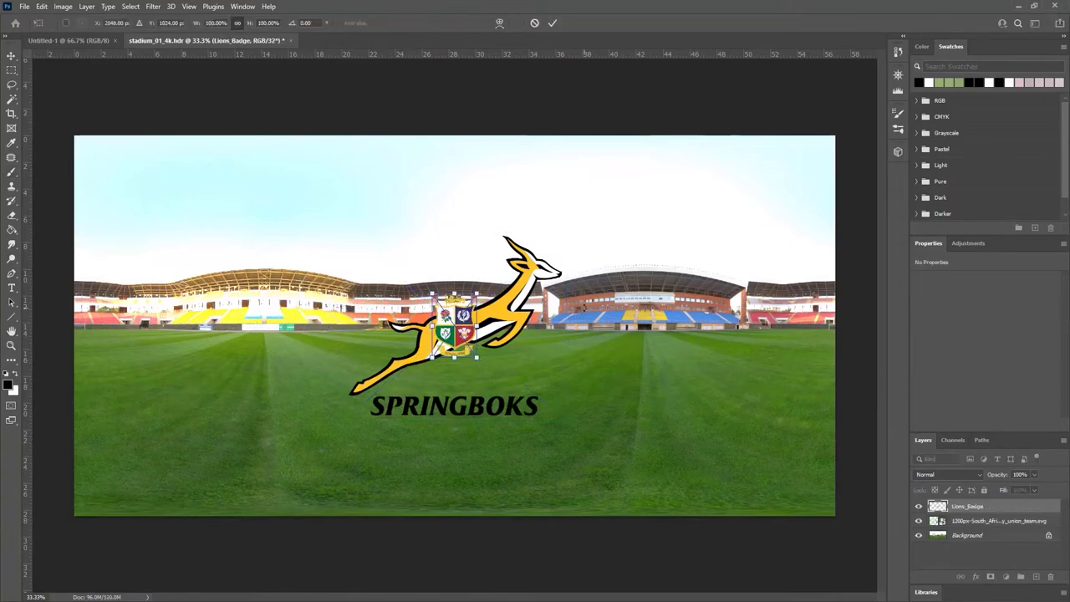
pyautogui.press('Return')
# Step: Shrink and reposition the Springboks logo with Free Transform
pyautogui.click(989, 521)
pyautogui.hotkey('ctrl', 't')
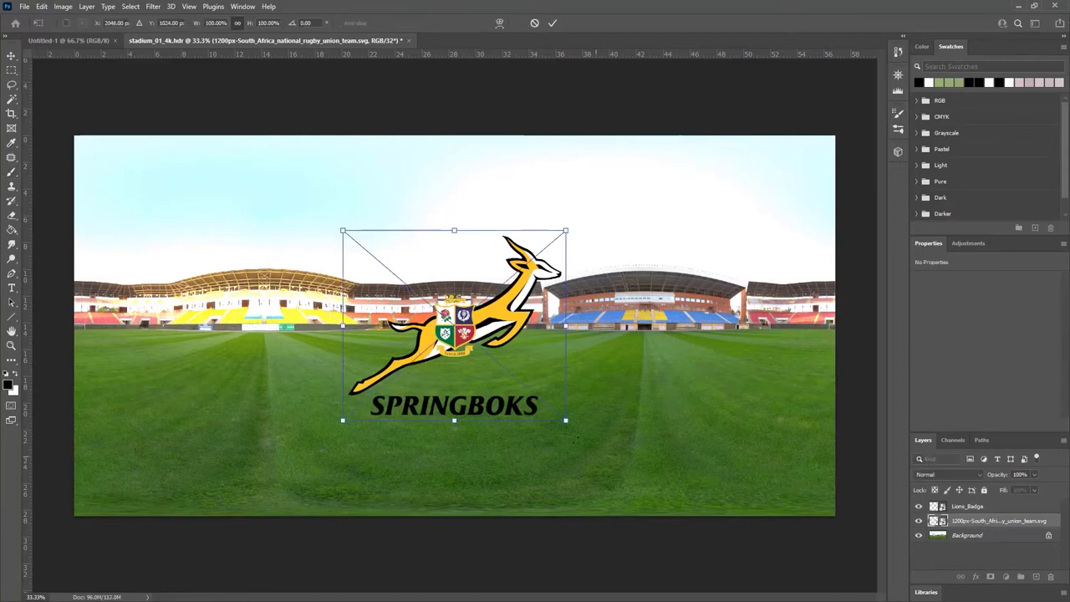
pyautogui.moveTo(566, 418)
pyautogui.mouseDown()
pyautogui.moveTo(398, 281)
pyautogui.moveTo(706, 381)
pyautogui.mouseUp()
pyautogui.press('Return')
pyautogui.press('b')
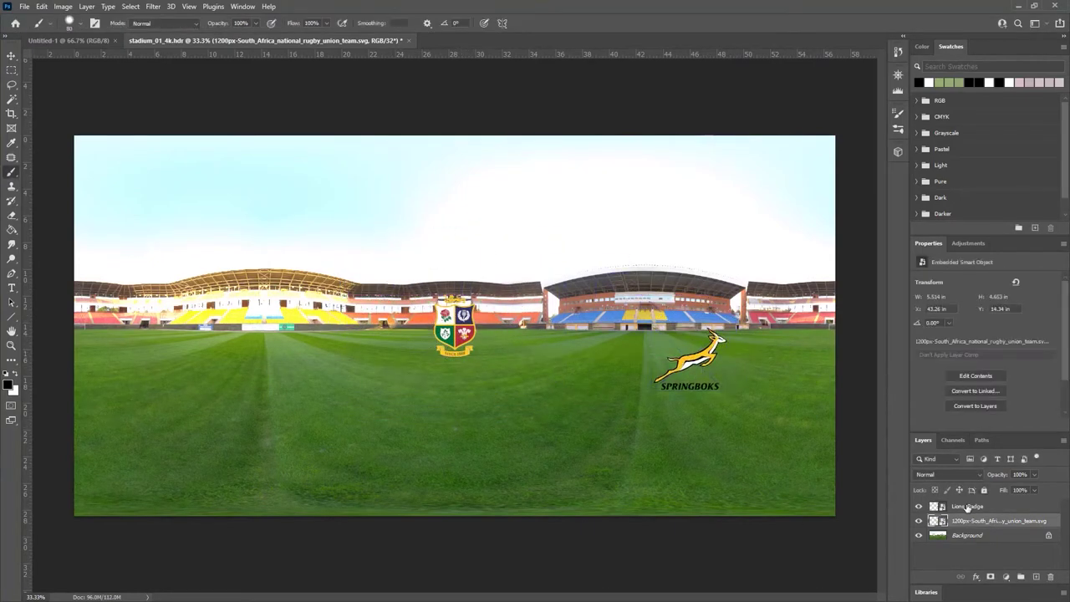
# Step: Move the Lions badge beside the Springboks logo, then squash and skew it flat
pyautogui.click(967, 507)
pyautogui.press('v')
pyautogui.moveTo(473, 333); pyautogui.dragTo(631, 363)
pyautogui.click(41, 5)
pyautogui.moveTo(96, 261)
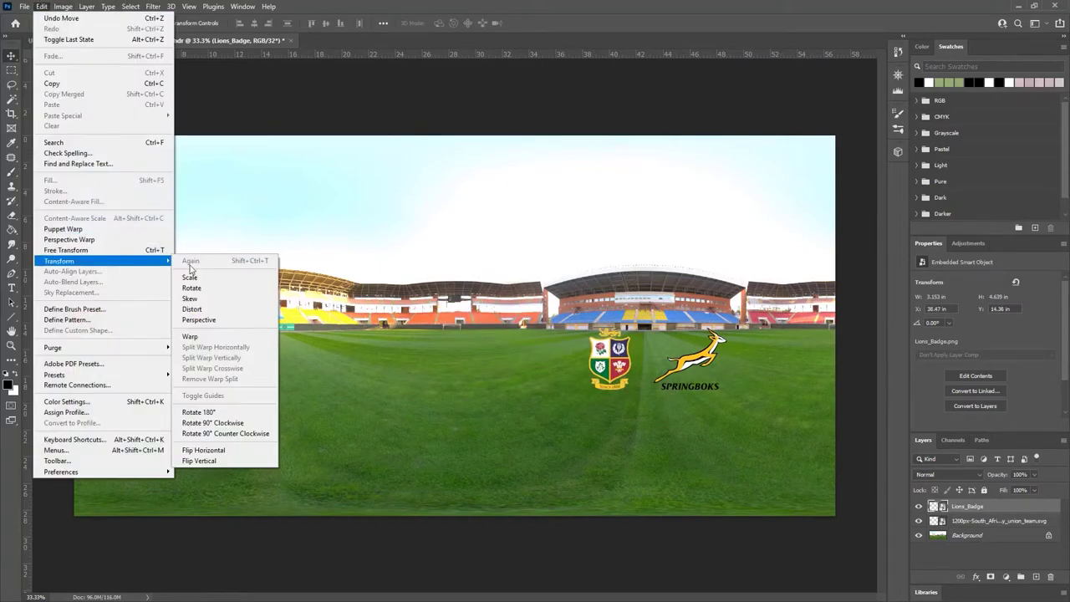
pyautogui.click(203, 275)
pyautogui.moveTo(635, 336); pyautogui.dragTo(632, 341)
pyautogui.moveTo(587, 395); pyautogui.dragTo(147, 369)
# Step: Distort the badge corners into pitch perspective and set its layer to Dissolve blending
pyautogui.hotkey('ctrl', '1')
pyautogui.moveTo(427, 344); pyautogui.dragTo(438, 326)
pyautogui.moveTo(339, 405); pyautogui.dragTo(398, 398)
pyautogui.moveTo(208, 357); pyautogui.dragTo(184, 344)
pyautogui.press('Return')
pyautogui.click(953, 474)
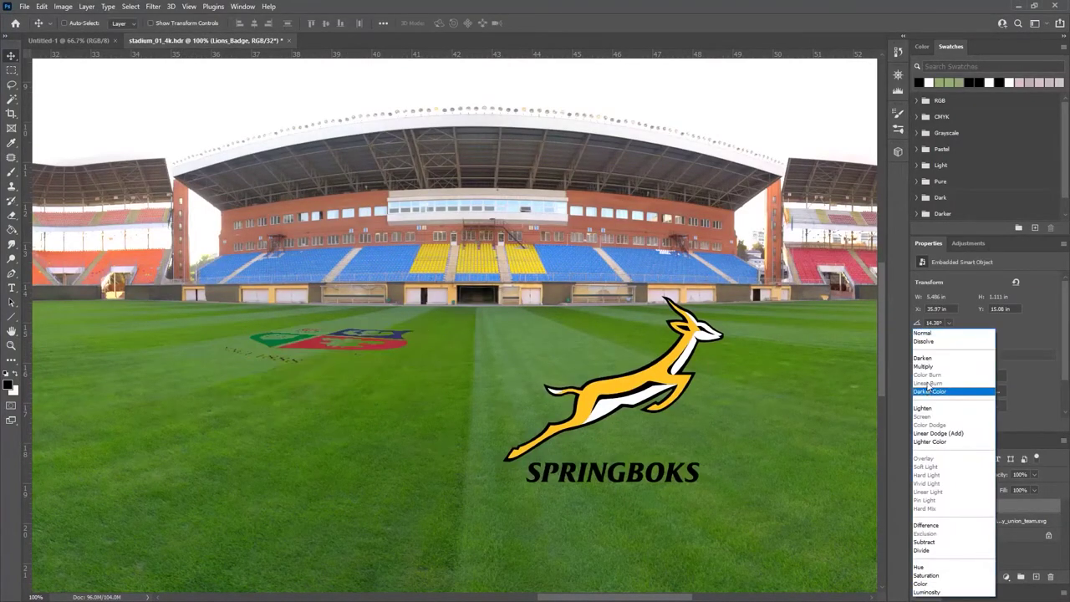
pyautogui.click(928, 342)
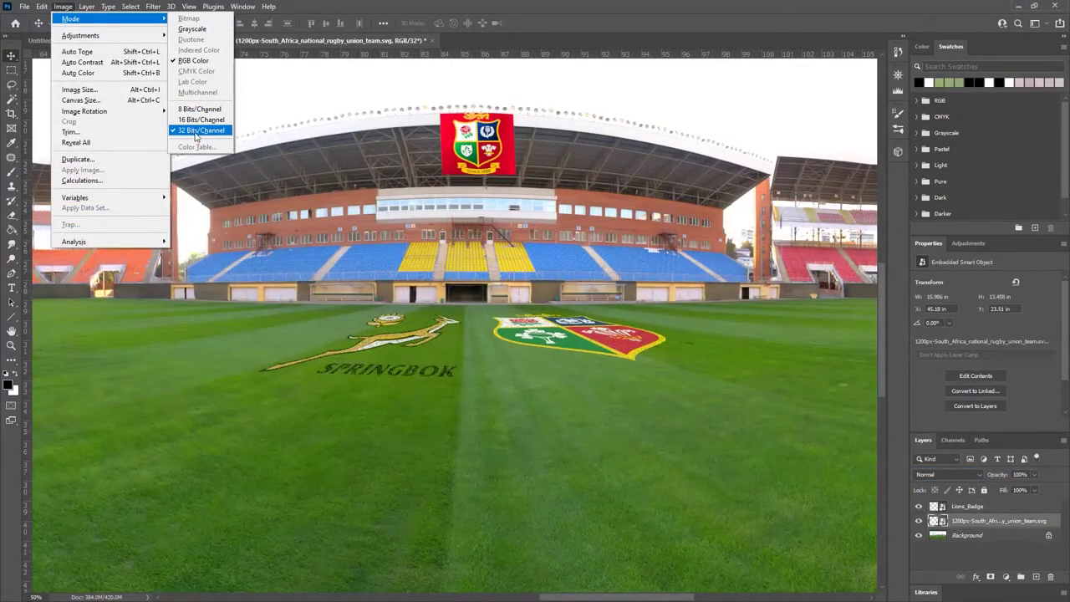
# Step: Save a copy named 'Stadium for rugby' in Radiance (*.HDR) format
pyautogui.click(50, 147)
pyautogui.write('Sta')
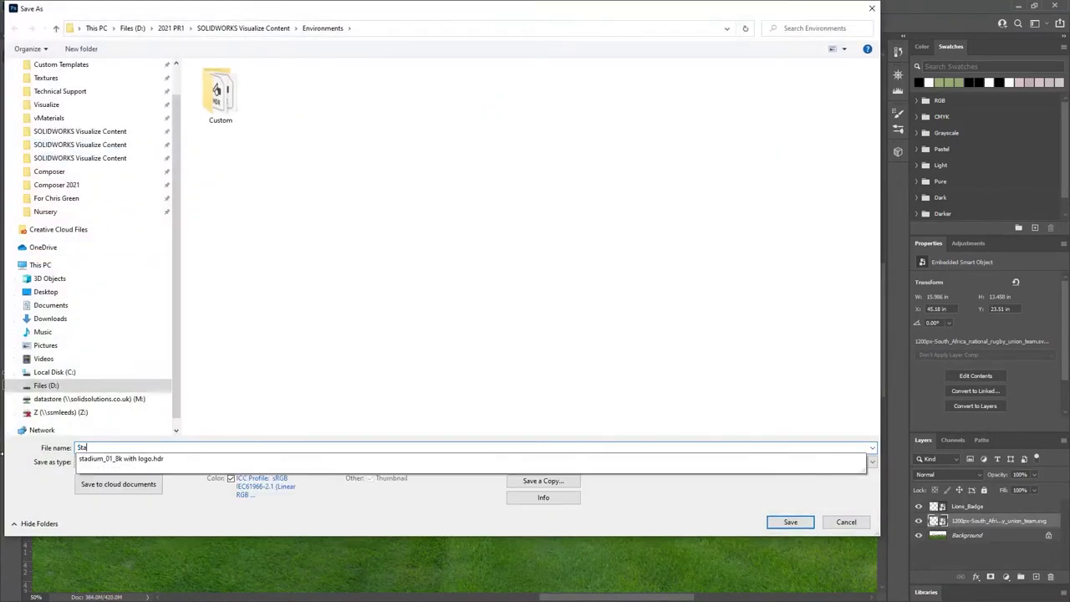
pyautogui.write('dium')
pyautogui.press('Escape')
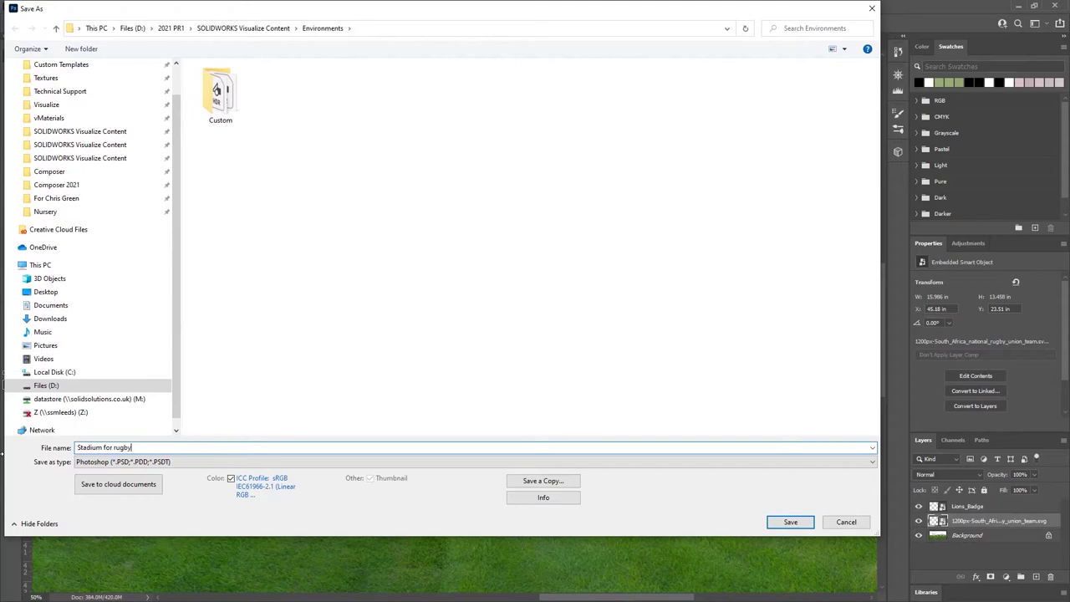
pyautogui.click(221, 461)
pyautogui.click(225, 470)
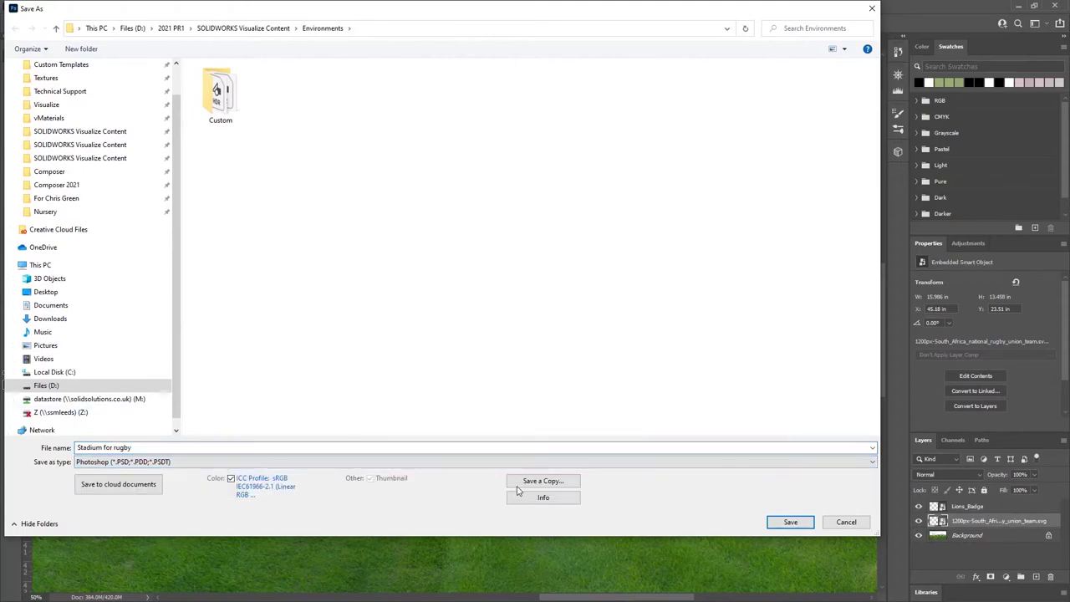
pyautogui.click(519, 483)
pyautogui.click(177, 462)
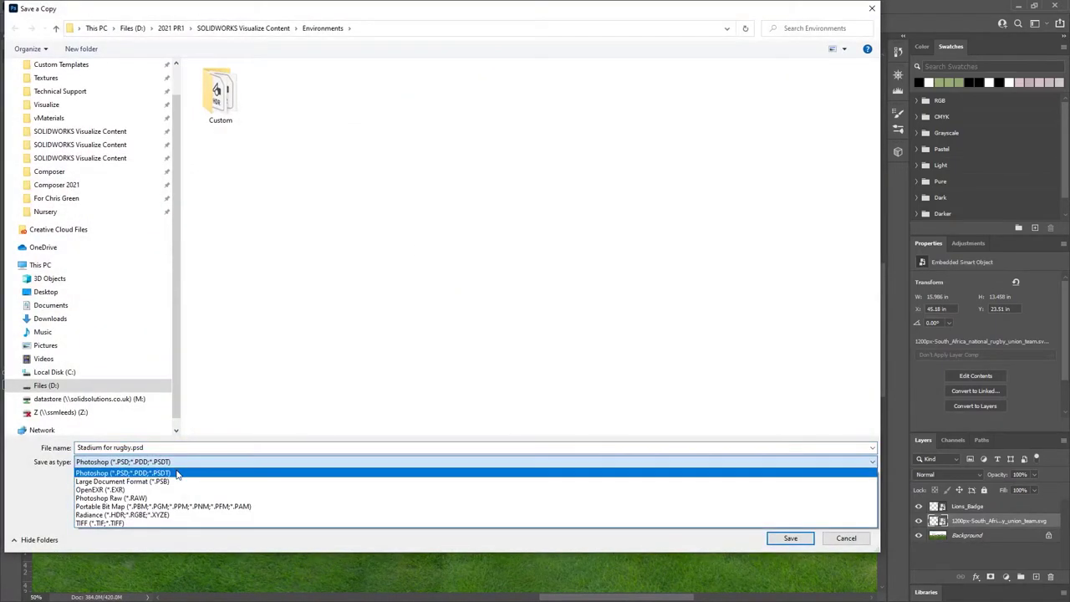
pyautogui.click(134, 514)
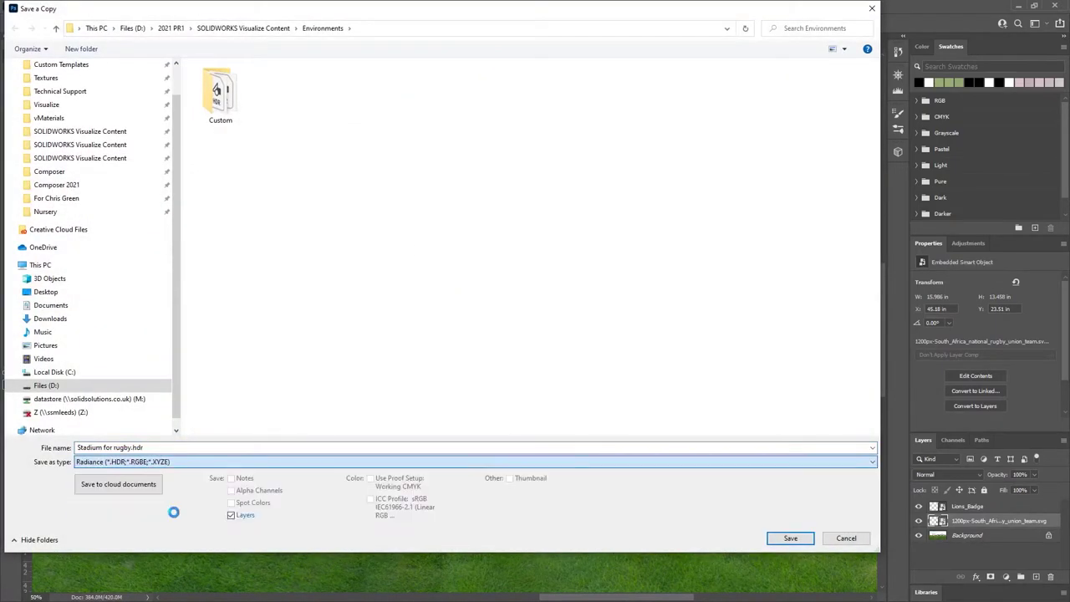
pyautogui.click(785, 540)
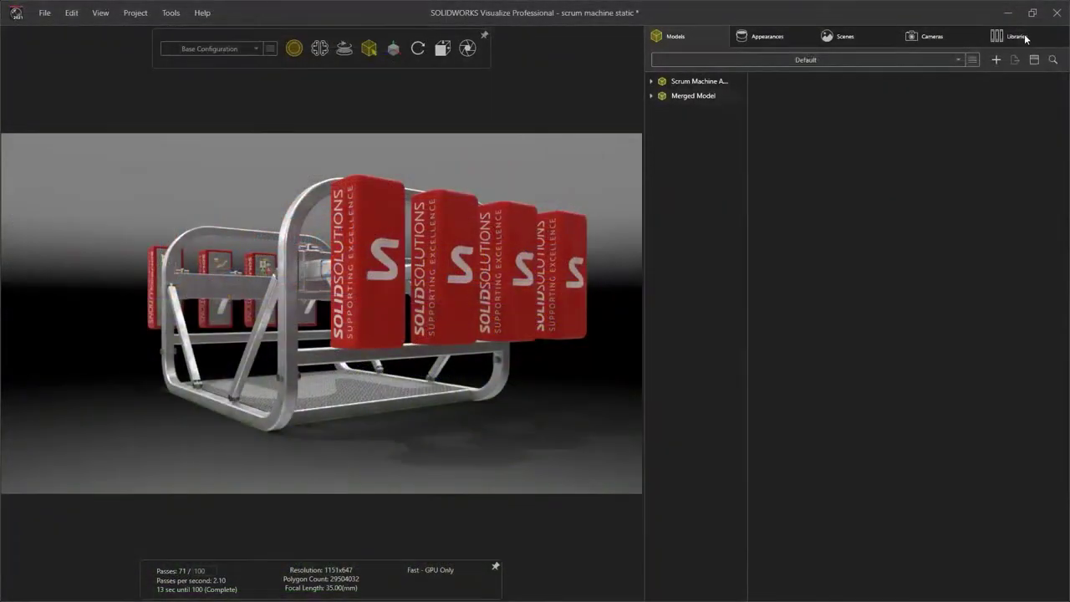
# Step: Apply the Stadium for rugby environment from the Environments library to the scene
pyautogui.click(1011, 35)
pyautogui.click(738, 80)
pyautogui.click(699, 112)
pyautogui.moveTo(882, 297); pyautogui.dragTo(613, 435)
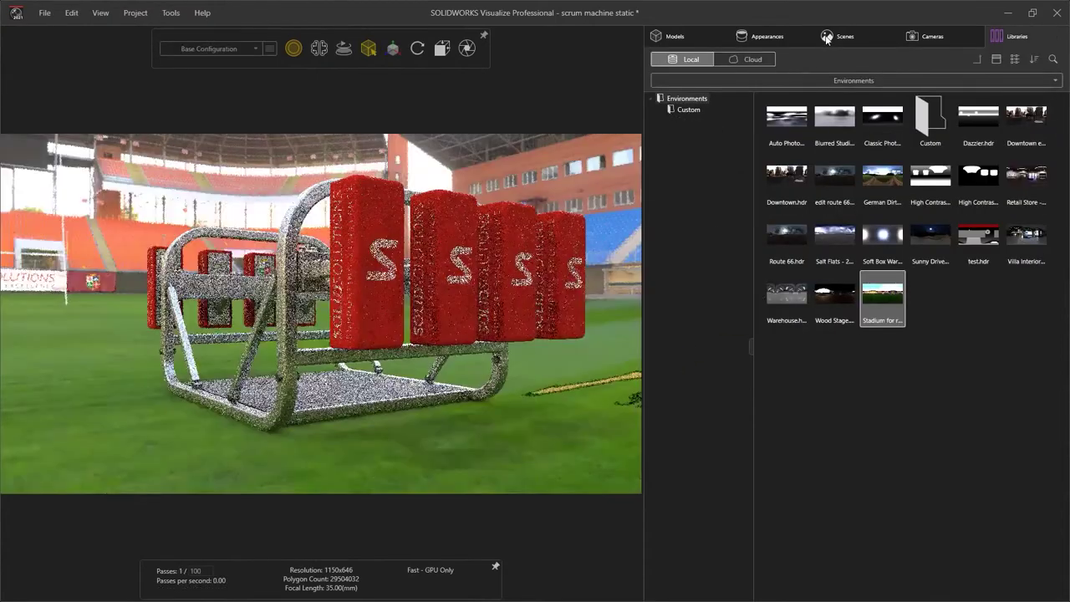
# Step: Rotate the environment in Advanced scene settings to 62.4 so the pitch logos show
pyautogui.click(827, 37)
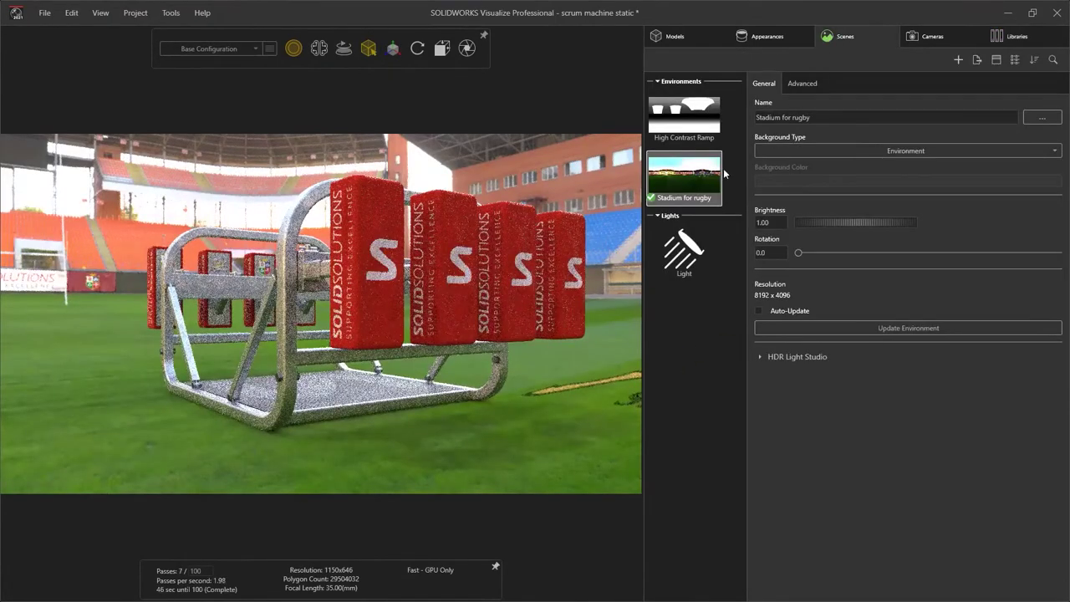
pyautogui.click(802, 84)
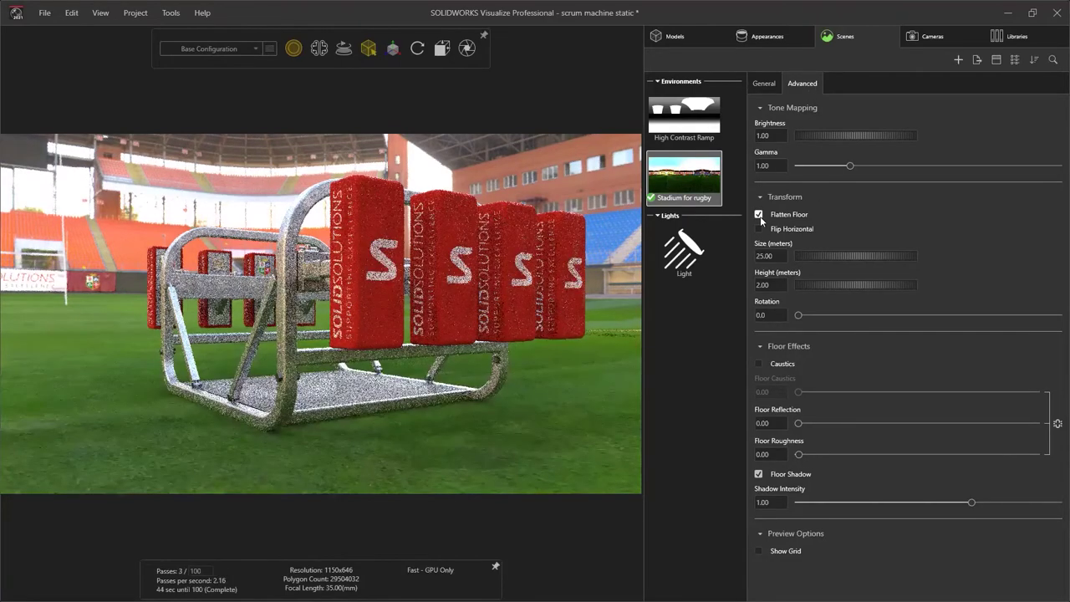
pyautogui.moveTo(799, 316); pyautogui.dragTo(843, 316)
pyautogui.moveTo(393, 251); pyautogui.dragTo(365, 294)
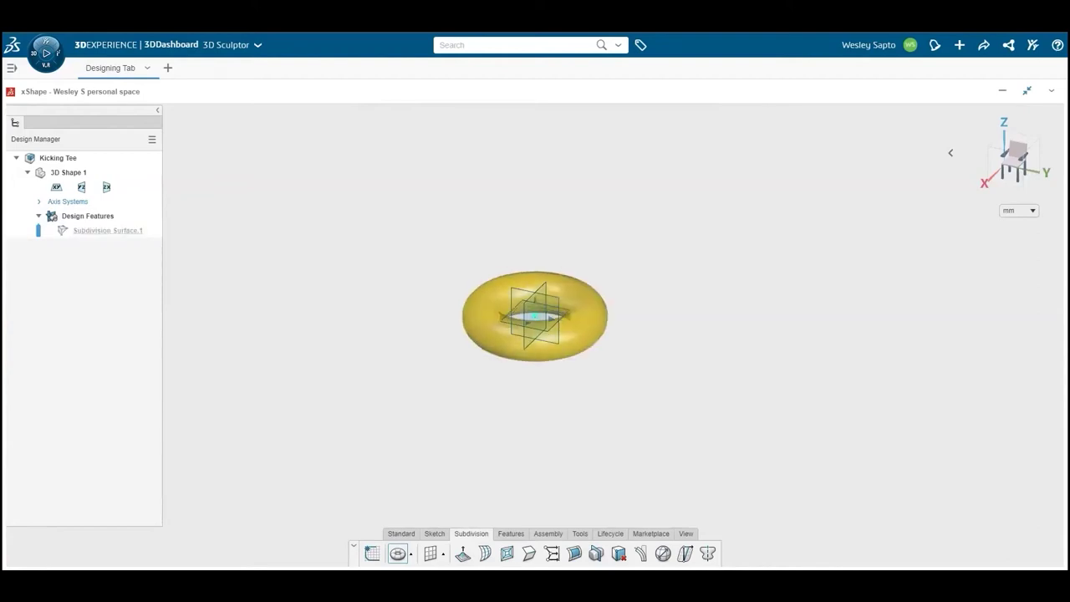
# Step: Give the torus 9 and 10 segment sections and scale 100, then confirm it
pyautogui.moveTo(228, 197); pyautogui.dragTo(258, 197)
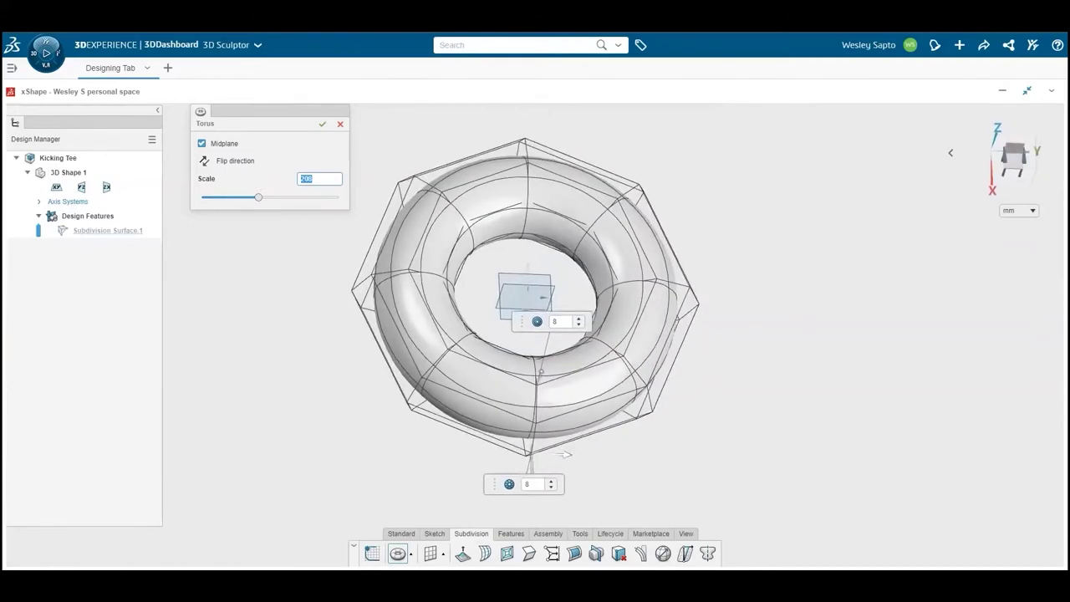
pyautogui.press('Tab')
pyautogui.press('Up')
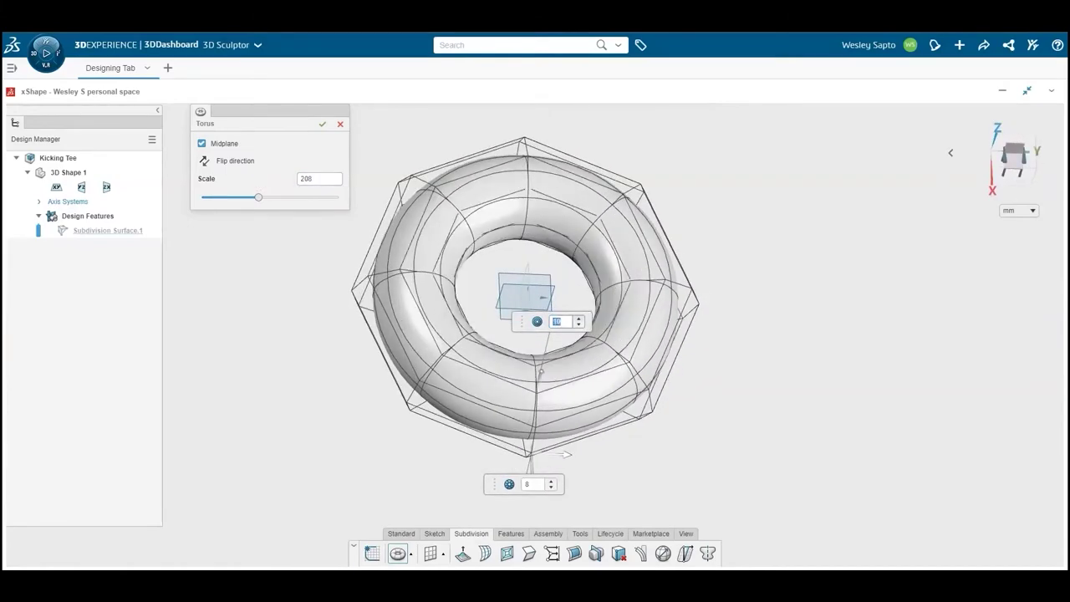
pyautogui.press('Up')
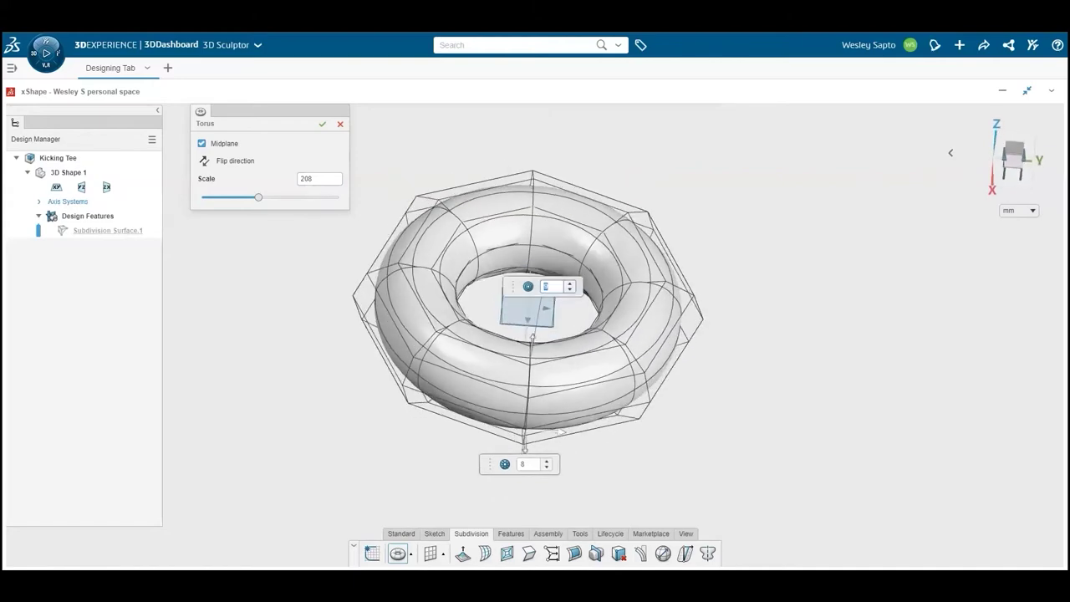
pyautogui.press('Tab')
pyautogui.press('Up')
pyautogui.press('Up')
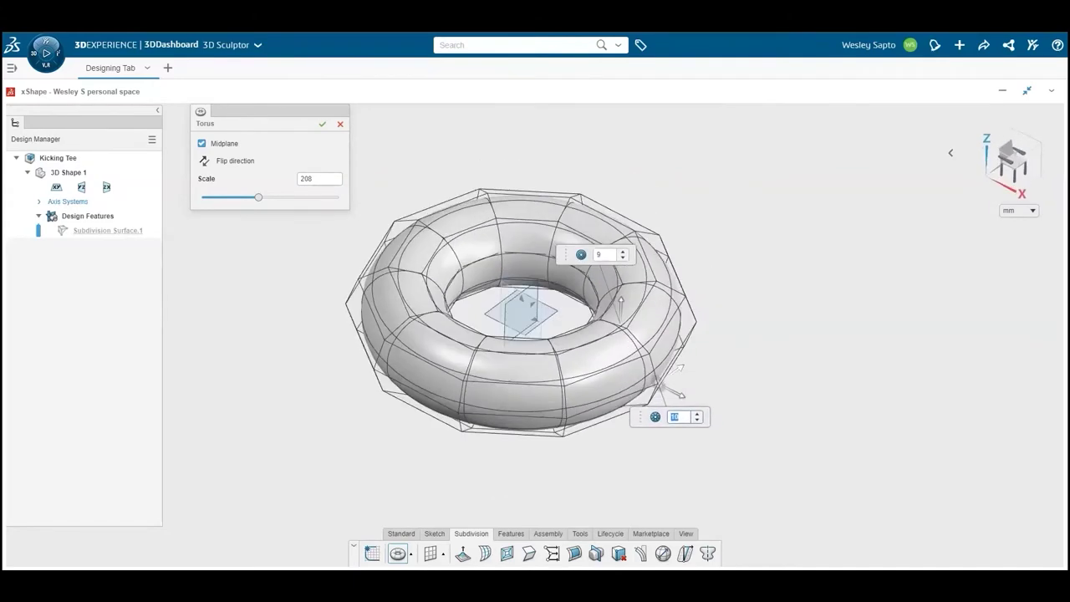
pyautogui.press('Tab')
pyautogui.write('100')
pyautogui.press('Return')
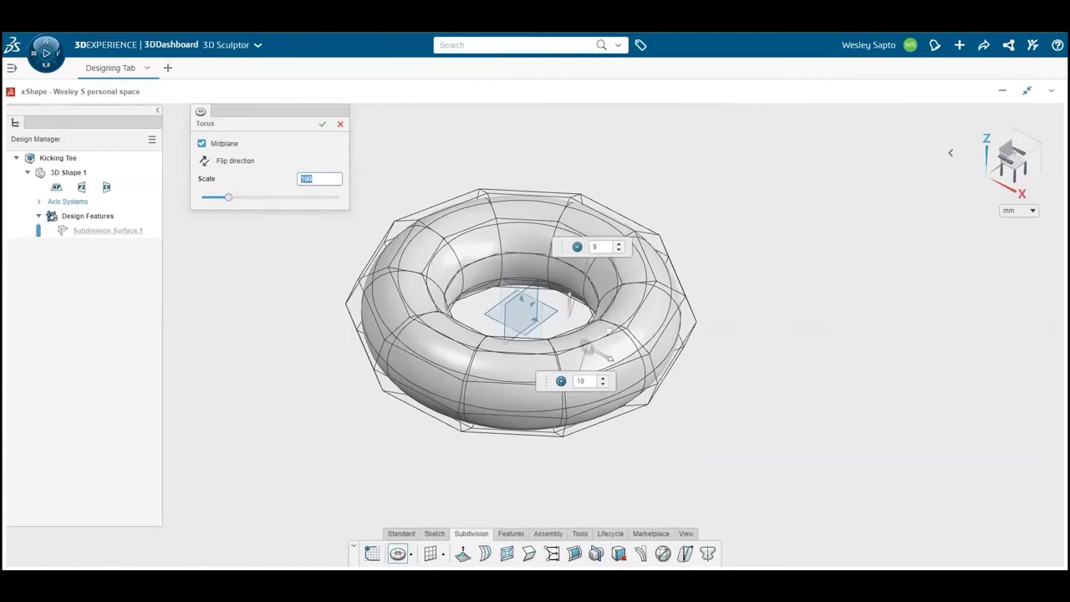
pyautogui.scroll(5, 558, 334)
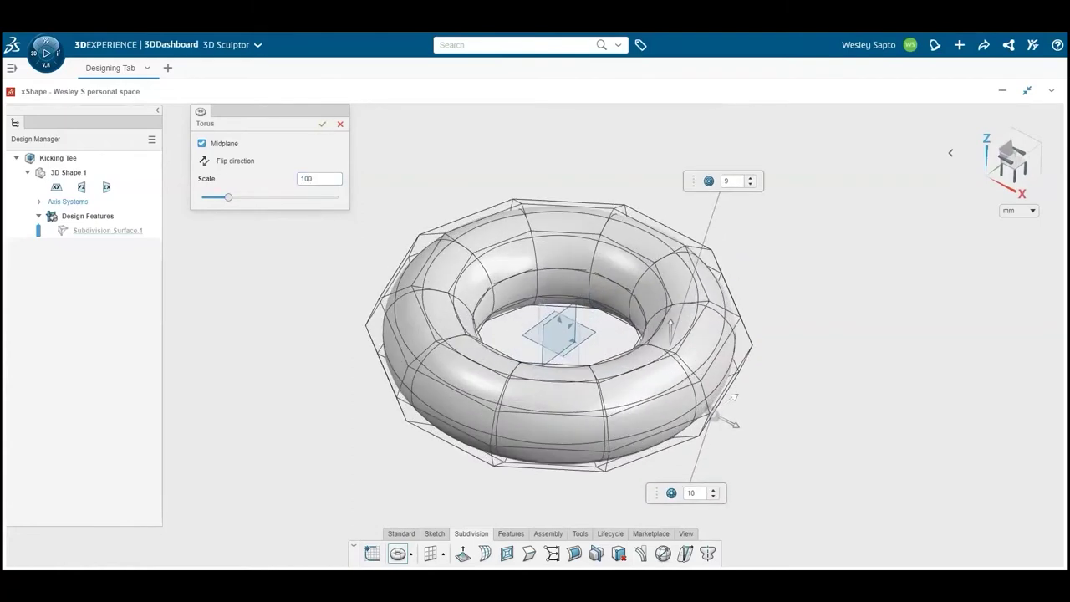
pyautogui.click(733, 399)
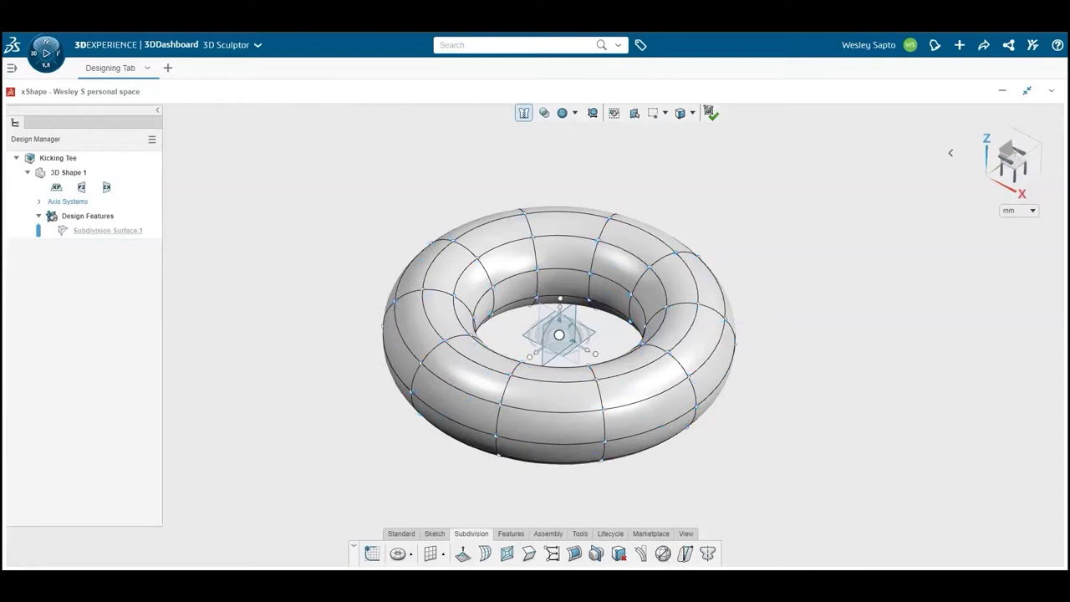
# Step: Hide the torus cage points and tilt the view
pyautogui.click(693, 113)
pyautogui.click(710, 167)
pyautogui.moveTo(711, 192); pyautogui.dragTo(660, 234, button='middle')
# Step: Make the torus symmetric about its central plane and pick two left-side faces
pyautogui.click(708, 552)
pyautogui.click(539, 337)
pyautogui.click(322, 123)
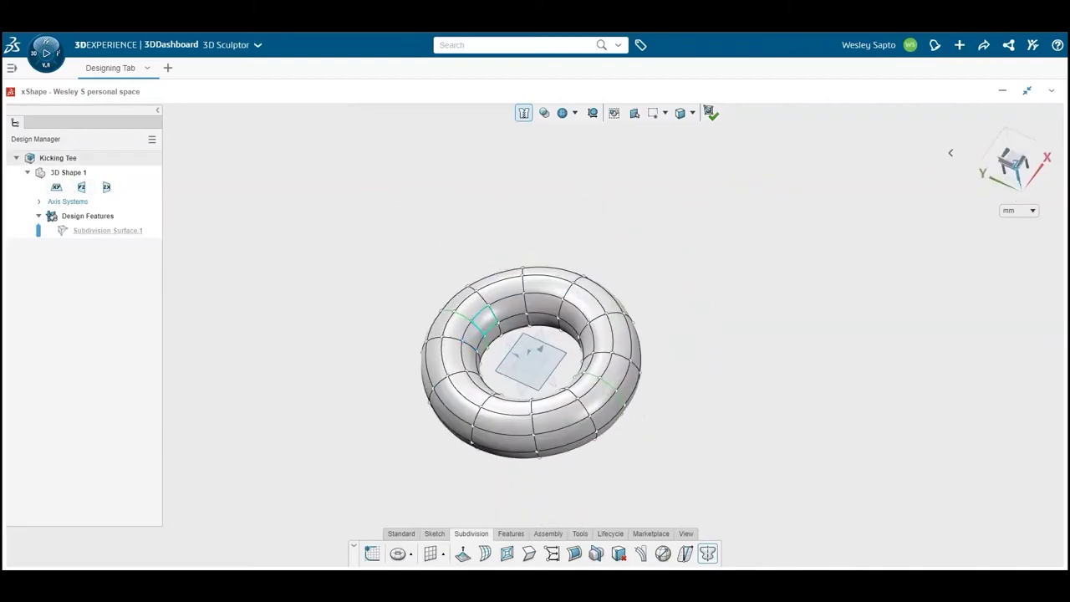
pyautogui.click(456, 326)
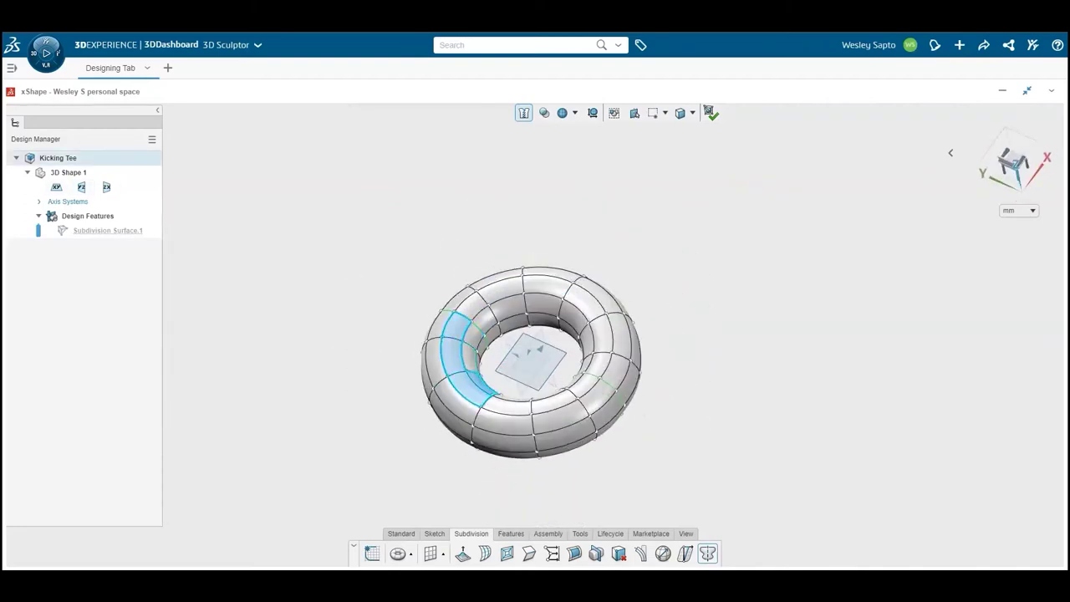
pyautogui.click(486, 416)
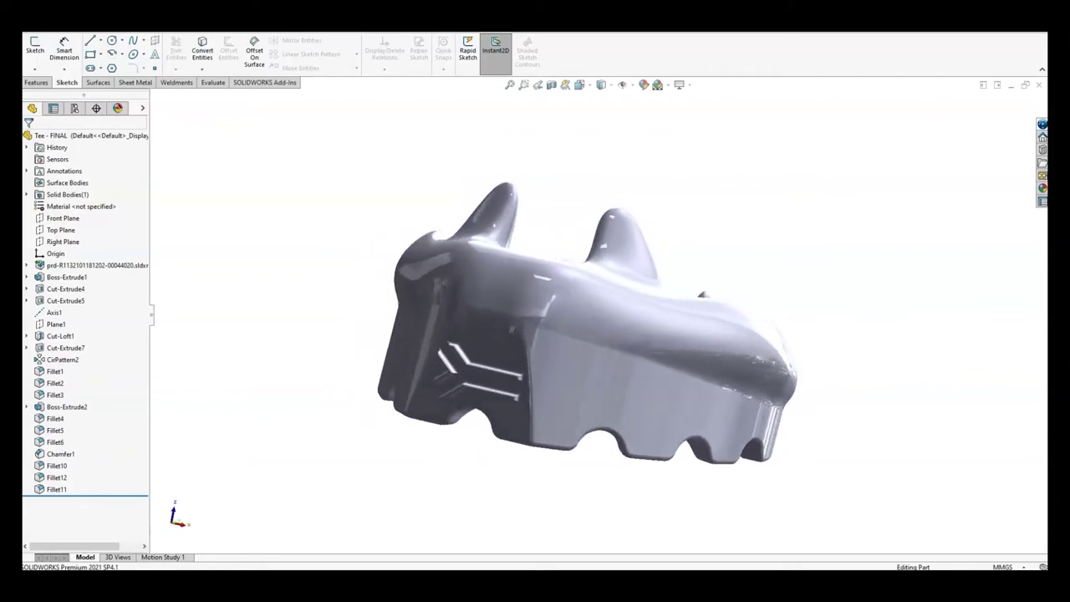
# Step: Scroll the Tee part view with the 3DEXPERIENCE panel listing Tee - FINAL alongside
pyautogui.scroll(-3, 598, 326)
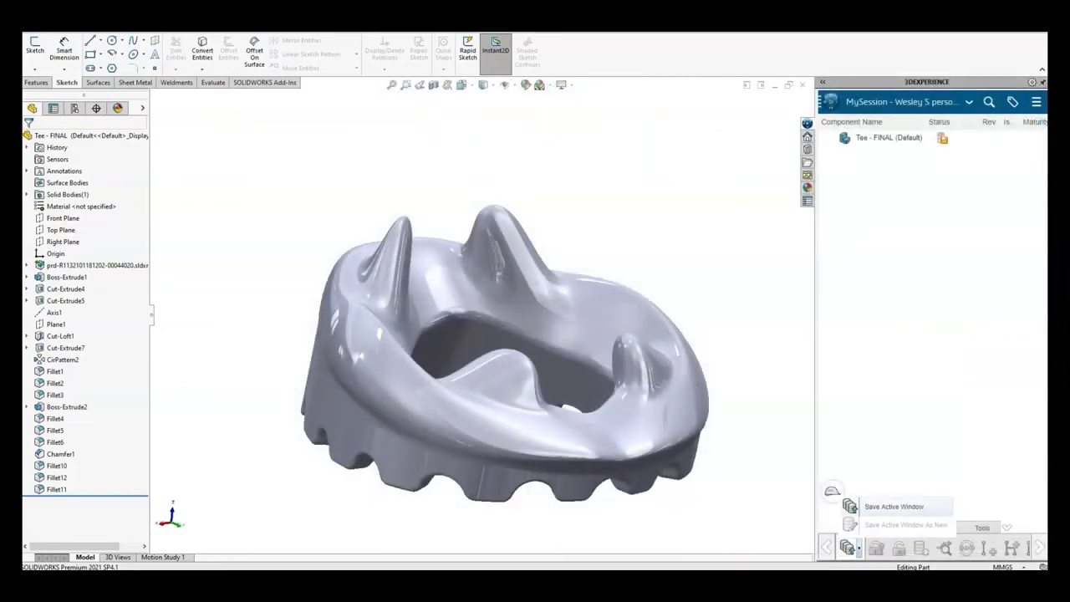
# Step: Save Tee - FINAL to 3DEXPERIENCE with the revision comment 'Ready for 3D Printing'
pyautogui.click(893, 507)
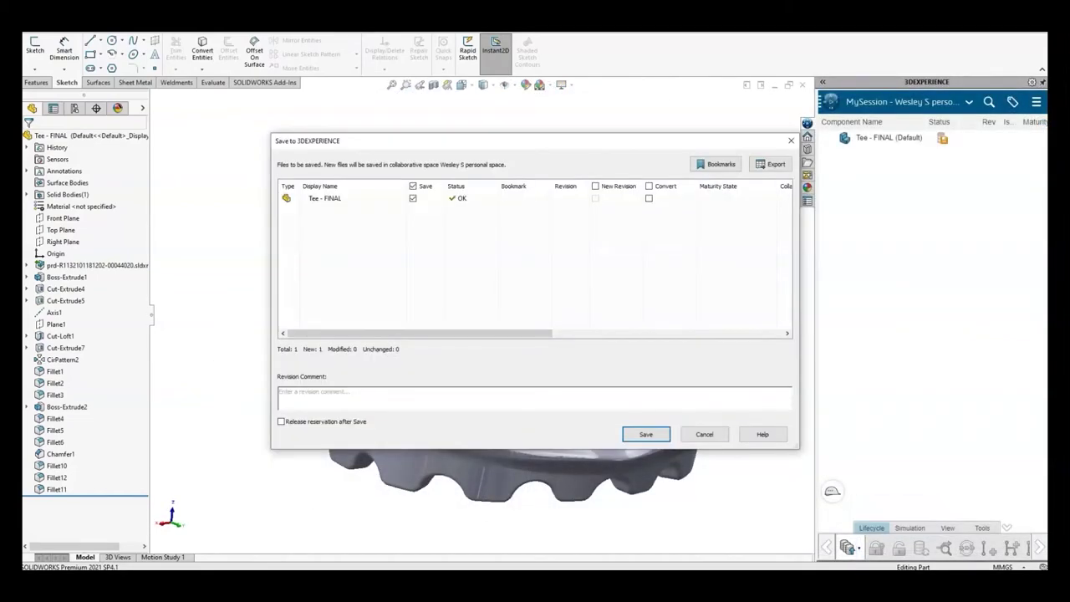
pyautogui.click(460, 399)
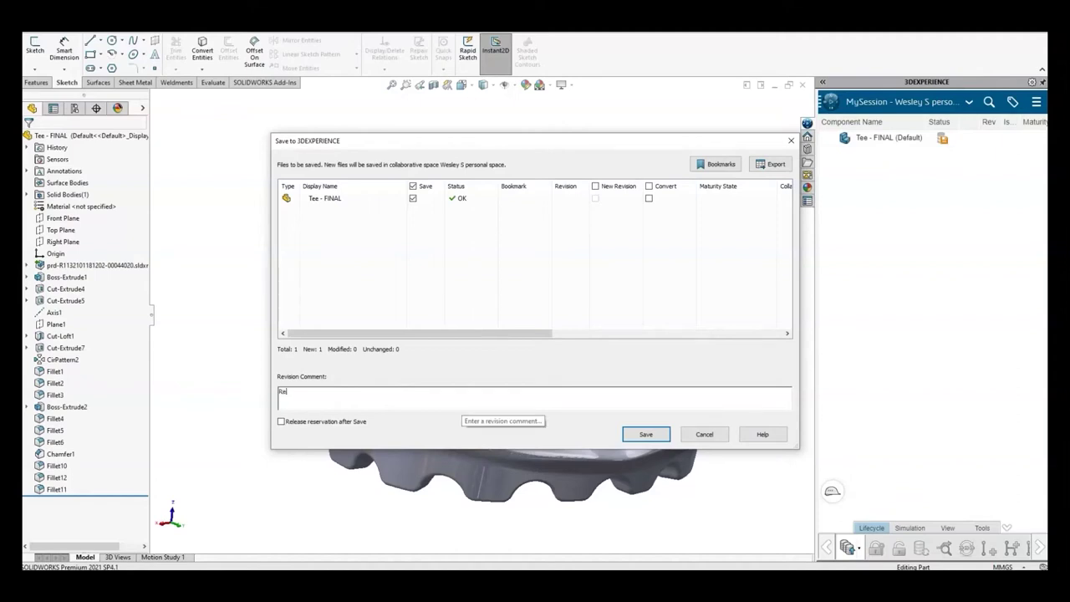
pyautogui.write('Ready for 3D Printing')
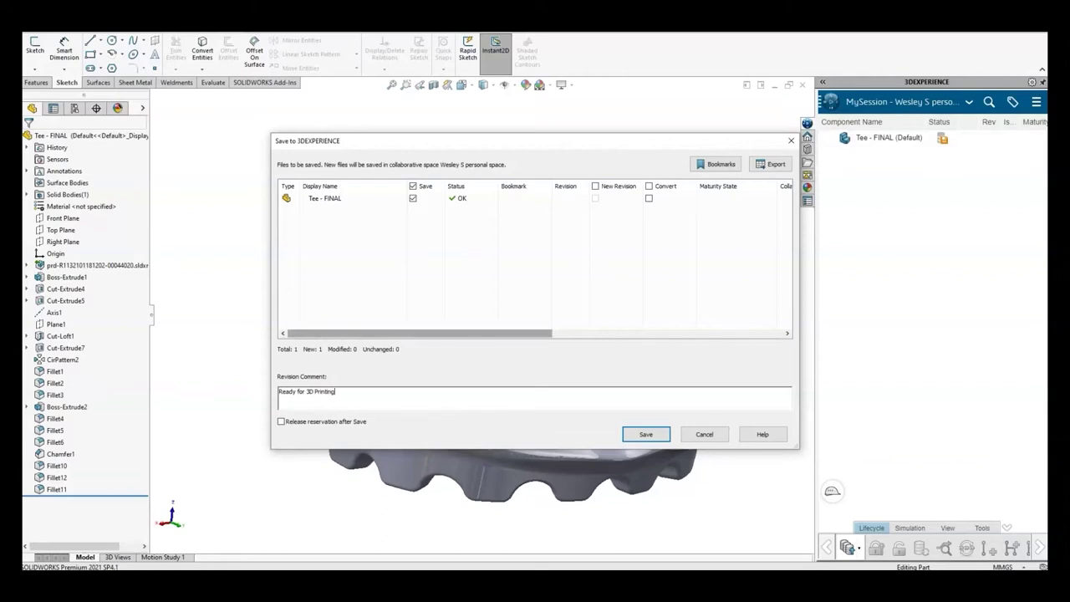
pyautogui.moveTo(419, 332)
pyautogui.mouseDown()
pyautogui.moveTo(634, 332)
pyautogui.moveTo(420, 333)
pyautogui.mouseUp()
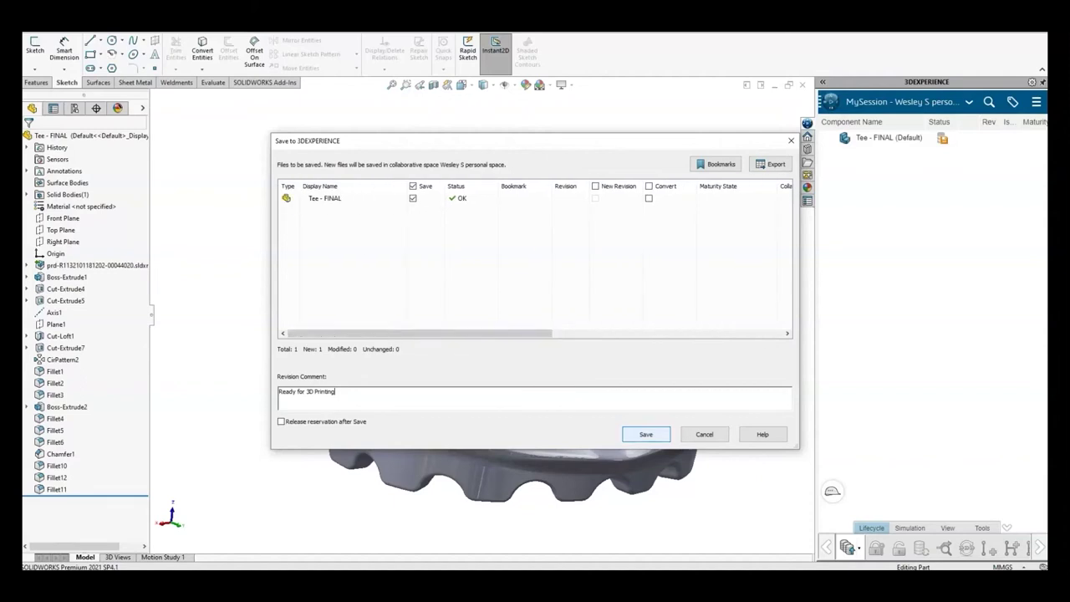
pyautogui.click(645, 434)
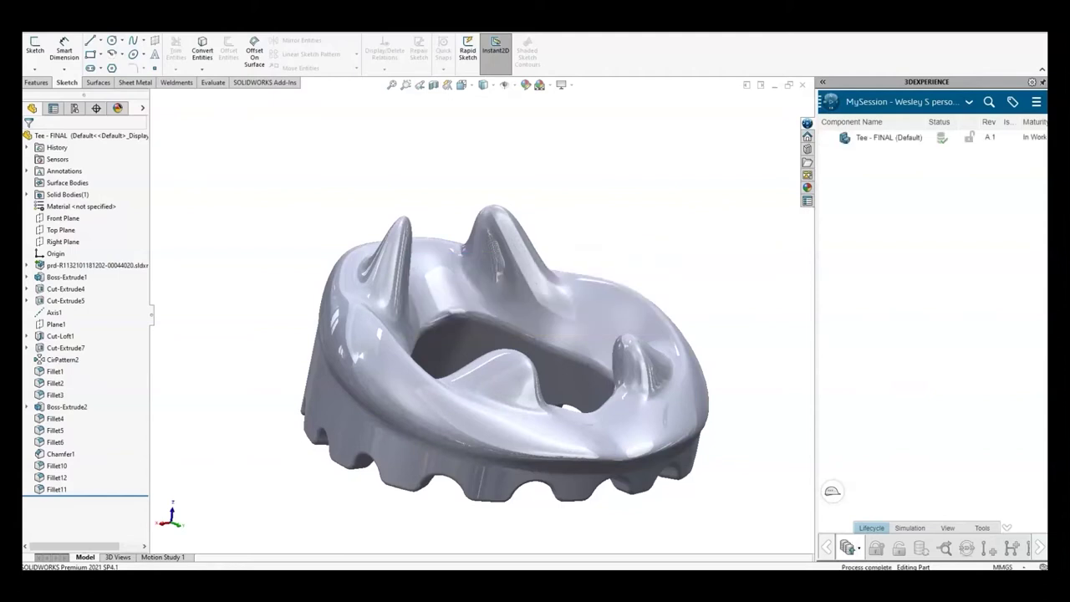
# Step: Scroll the 3DEXPERIENCE task pane columns to the right and back left
pyautogui.hscroll(4, 932, 134)
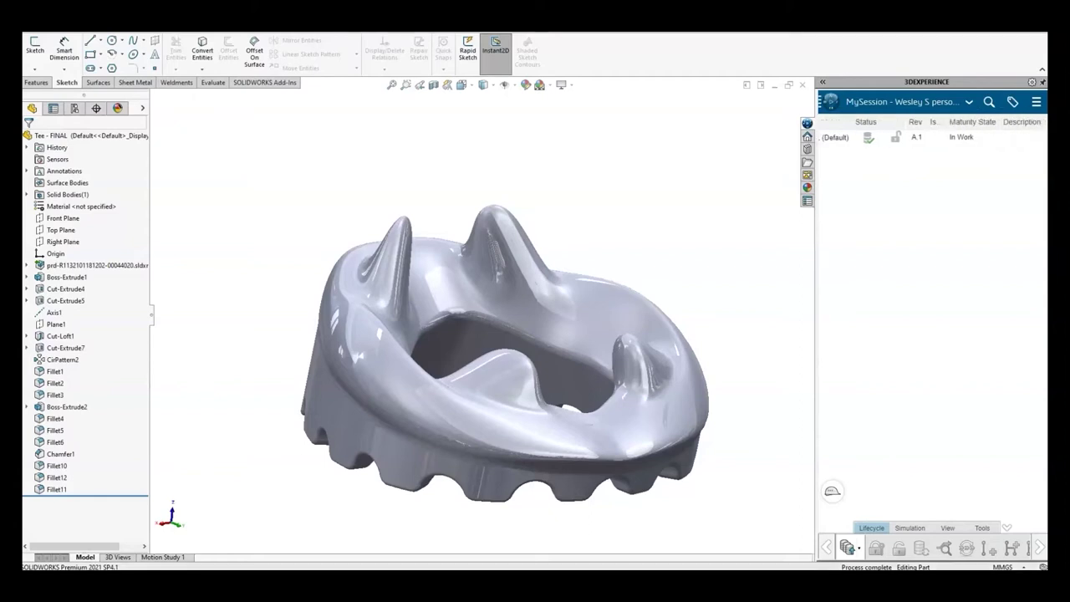
pyautogui.hscroll(5, 932, 132)
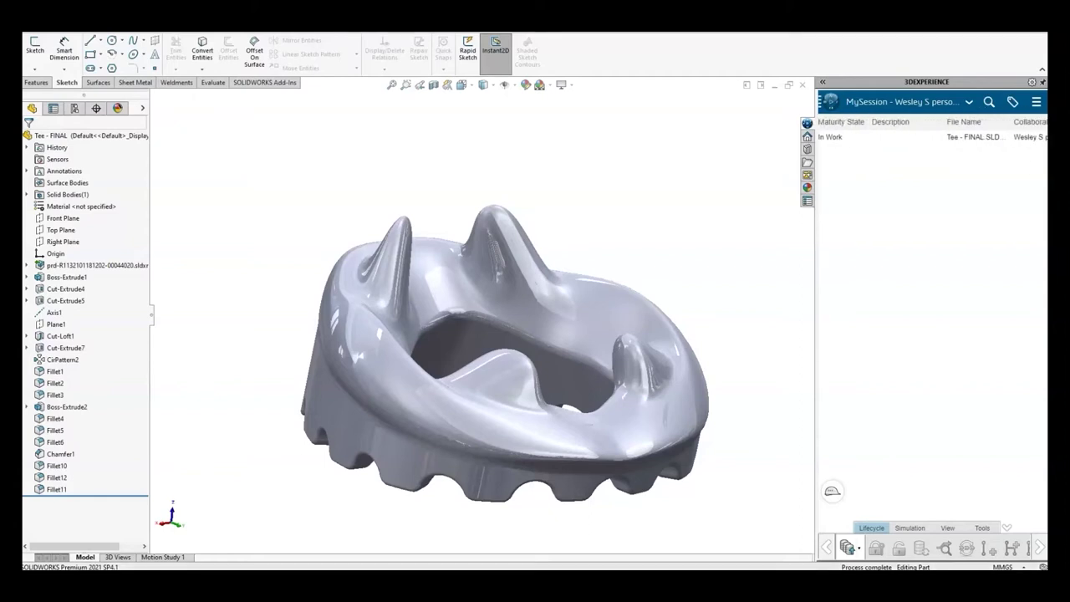
pyautogui.hscroll(3, 932, 134)
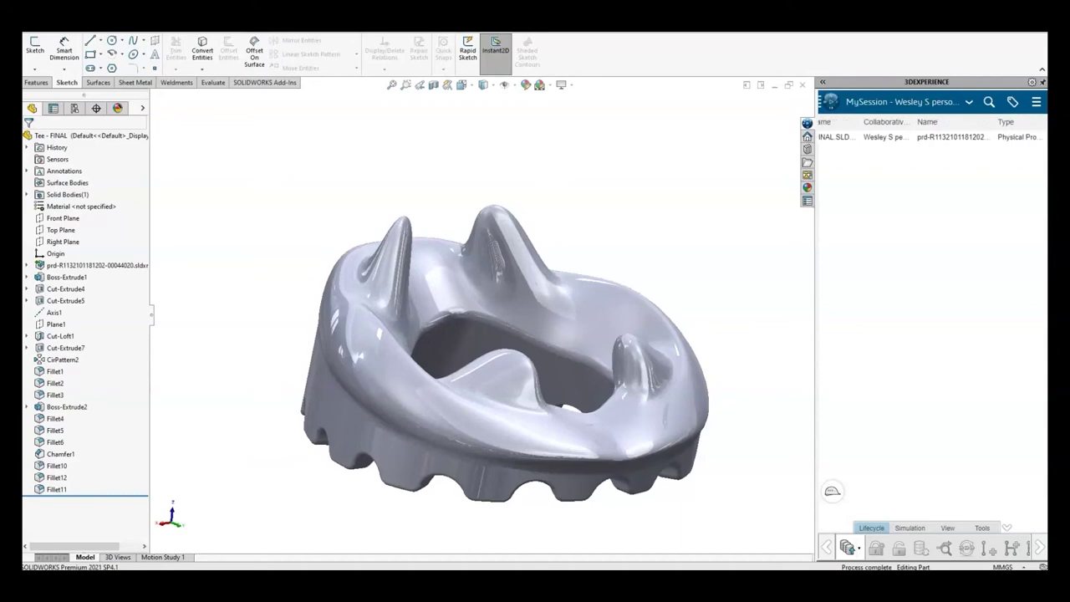
pyautogui.hscroll(-12, 932, 133)
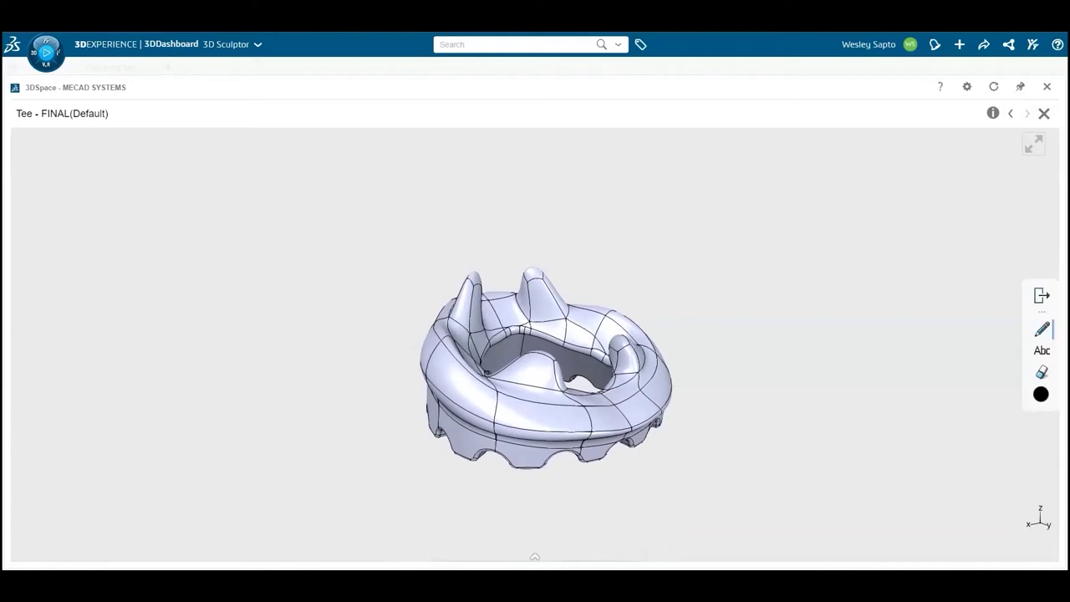
# Step: Add a 'Rugby Challenge #2' text markup box above the Tee - FINAL model
pyautogui.click(1041, 351)
pyautogui.moveTo(481, 381)
pyautogui.mouseDown()
pyautogui.moveTo(591, 397)
pyautogui.moveTo(535, 351)
pyautogui.moveTo(514, 187)
pyautogui.moveTo(809, 229)
pyautogui.mouseUp()
pyautogui.moveTo(634, 203)
pyautogui.mouseDown()
pyautogui.moveTo(550, 205)
pyautogui.moveTo(533, 210)
pyautogui.moveTo(540, 218)
pyautogui.mouseUp()
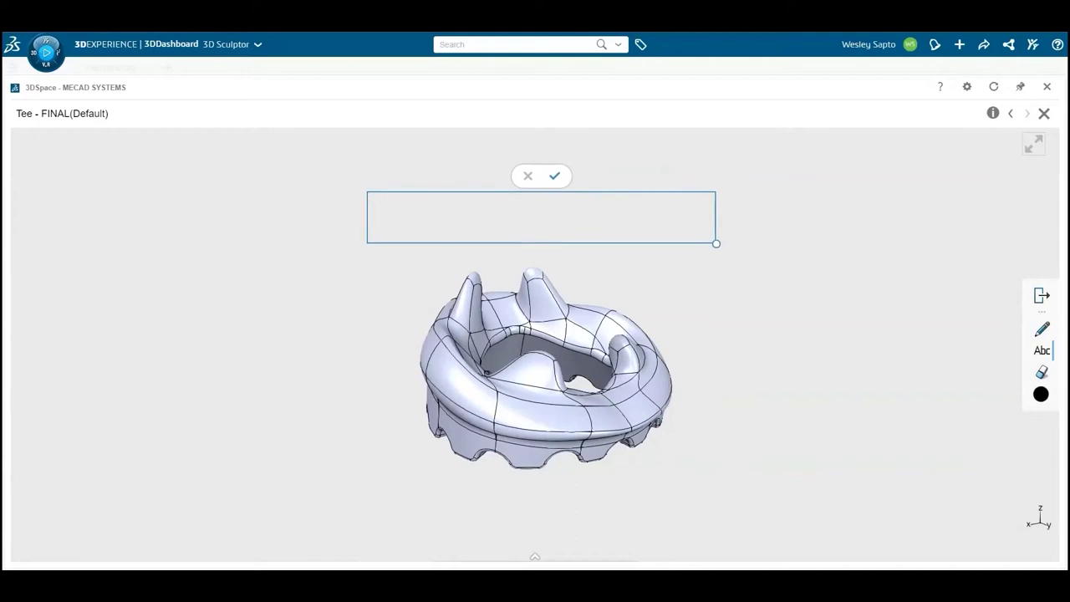
pyautogui.write('Rug')
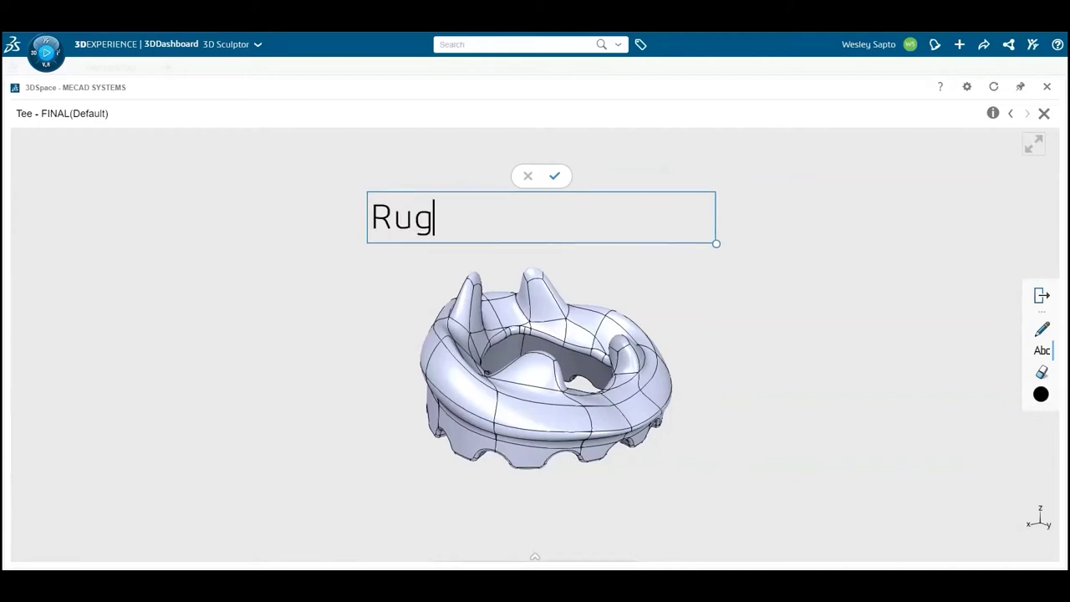
pyautogui.write('by Chall')
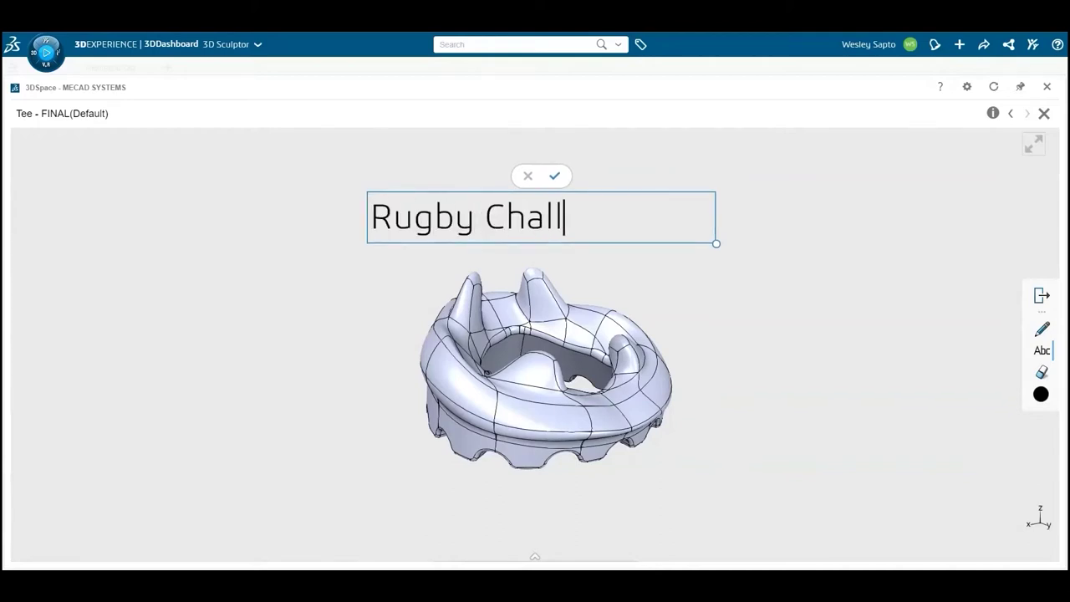
pyautogui.write('enge ')
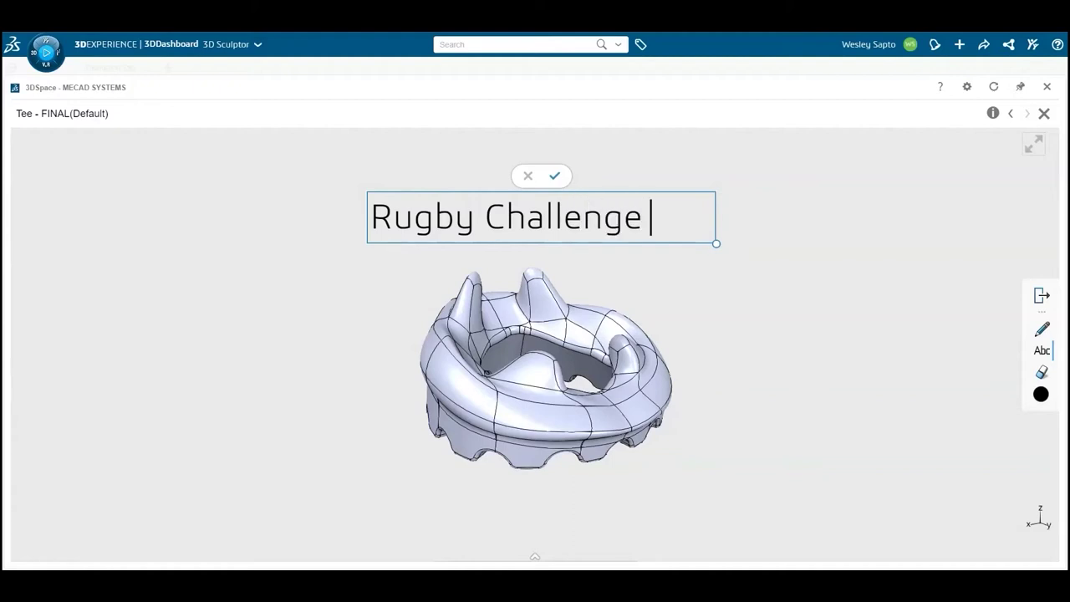
pyautogui.write('#2')
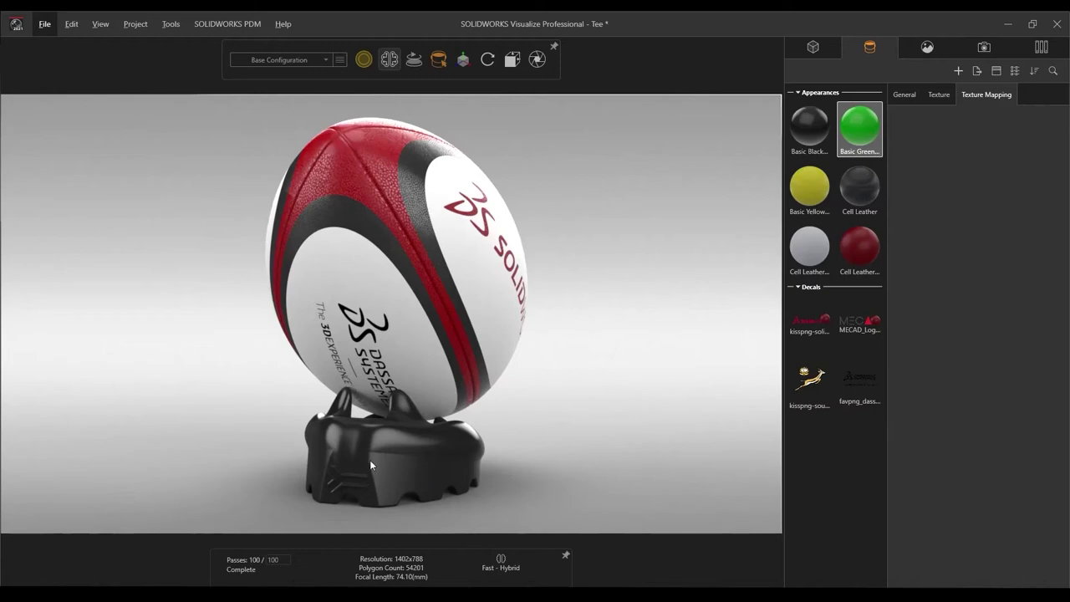
# Step: Clear the selection, then orbit and zoom onto the black tee's chevron logo
pyautogui.click(251, 414)
pyautogui.scroll(3, 361, 465)
pyautogui.scroll(2, 417, 332)
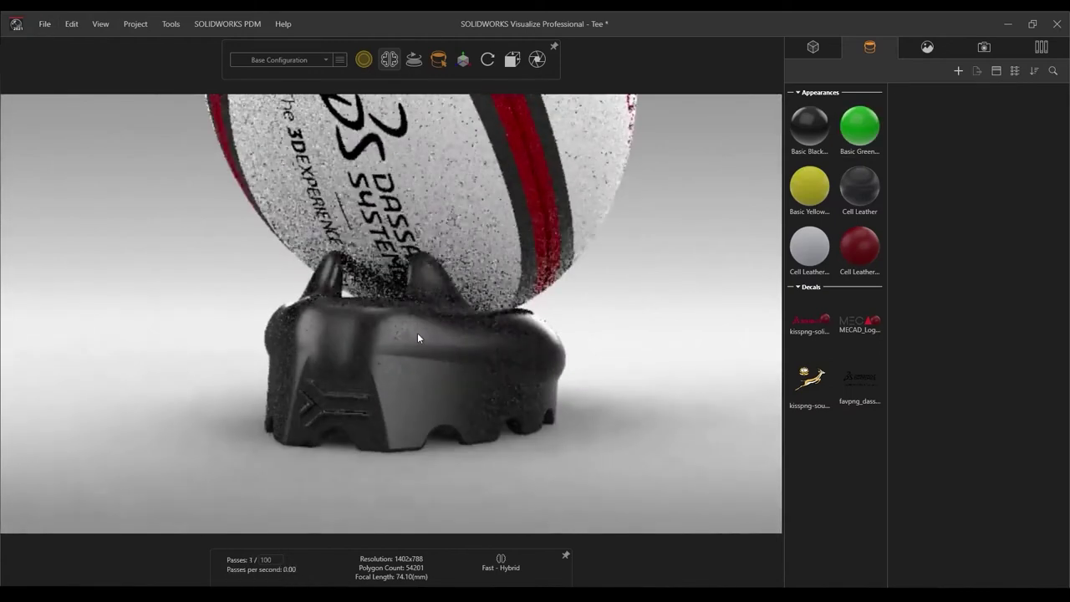
pyautogui.click(417, 333)
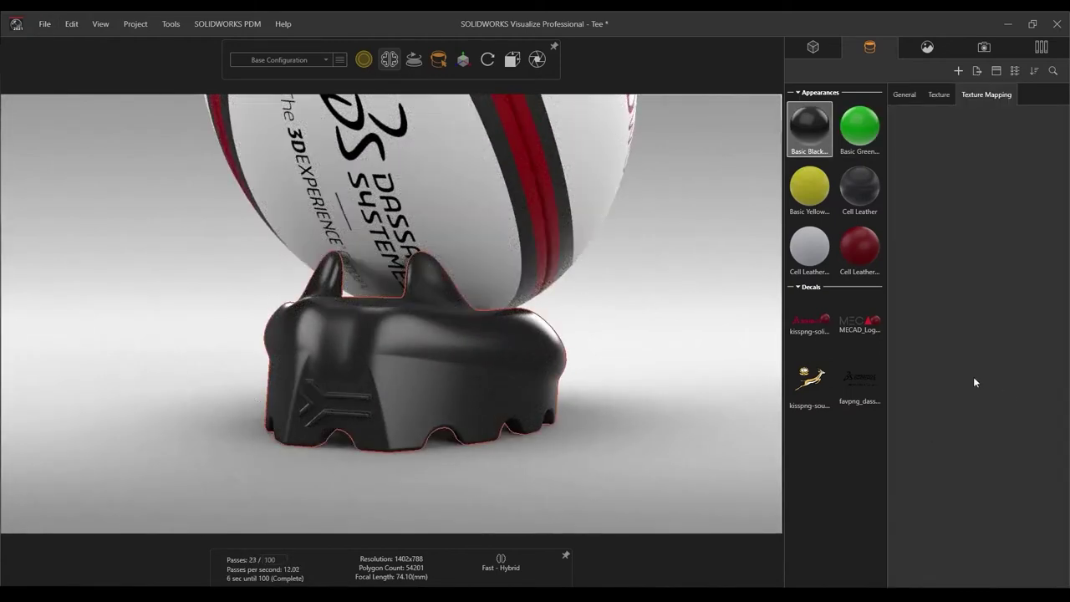
pyautogui.click(717, 352)
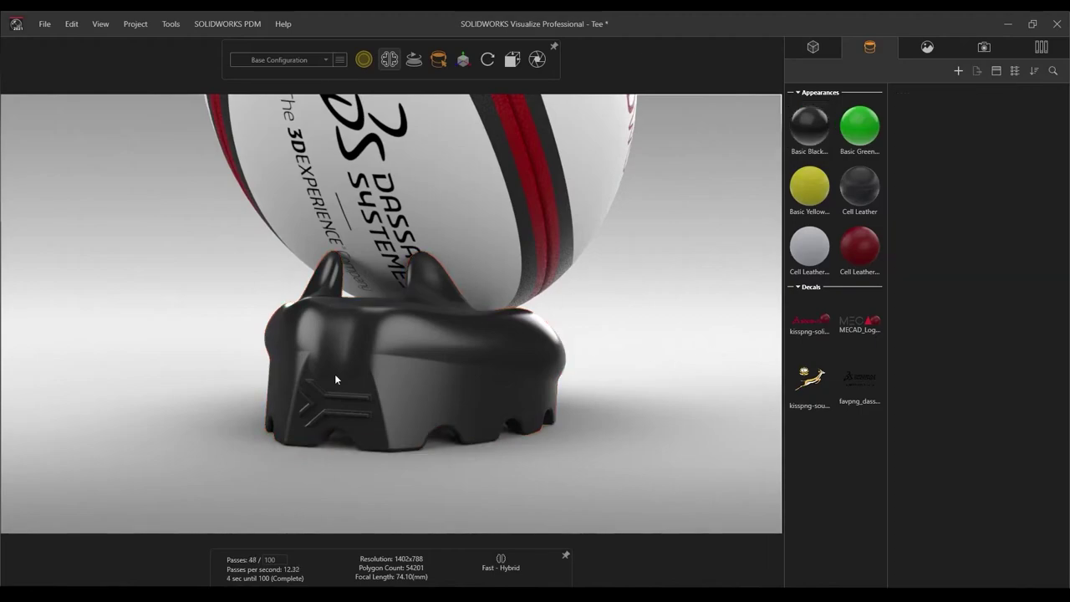
pyautogui.moveTo(314, 373); pyautogui.dragTo(306, 406)
pyautogui.scroll(5, 328, 375)
pyautogui.moveTo(458, 329); pyautogui.dragTo(346, 377)
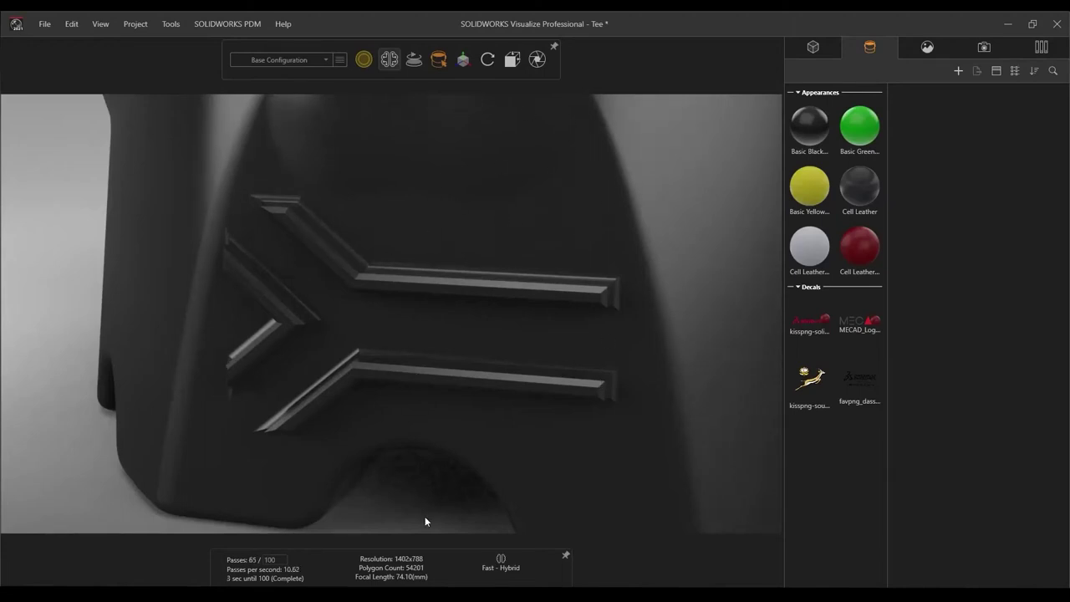
pyautogui.click(171, 25)
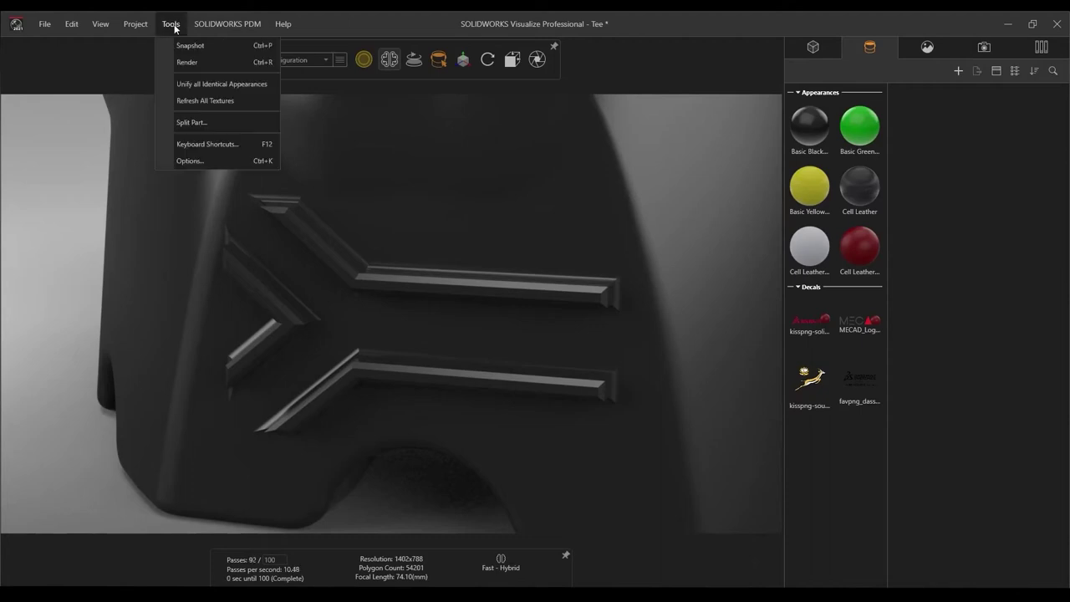
pyautogui.click(206, 121)
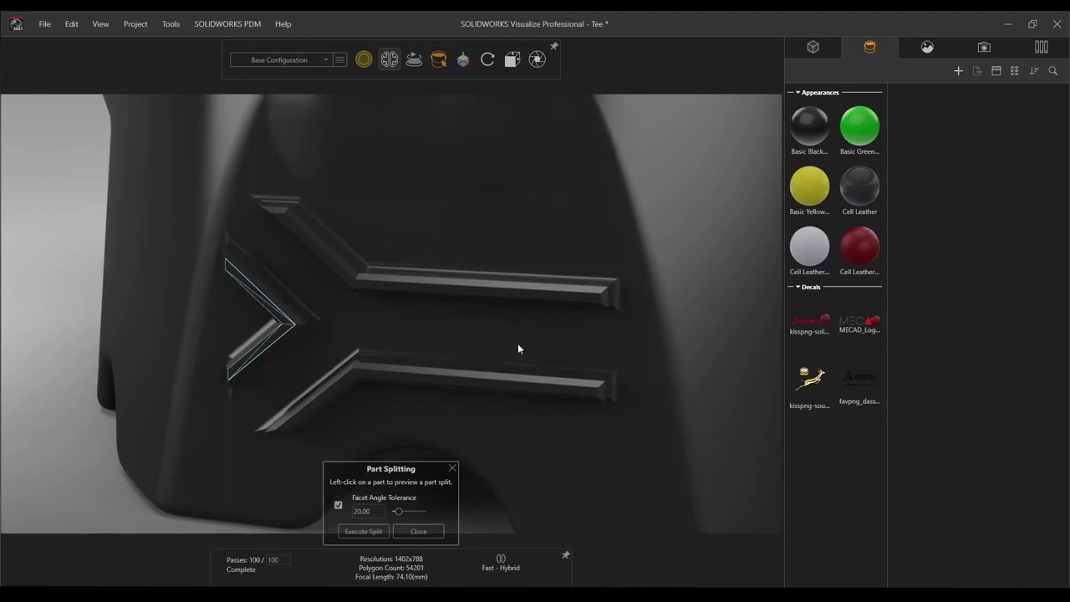
pyautogui.scroll(-2, 391, 319)
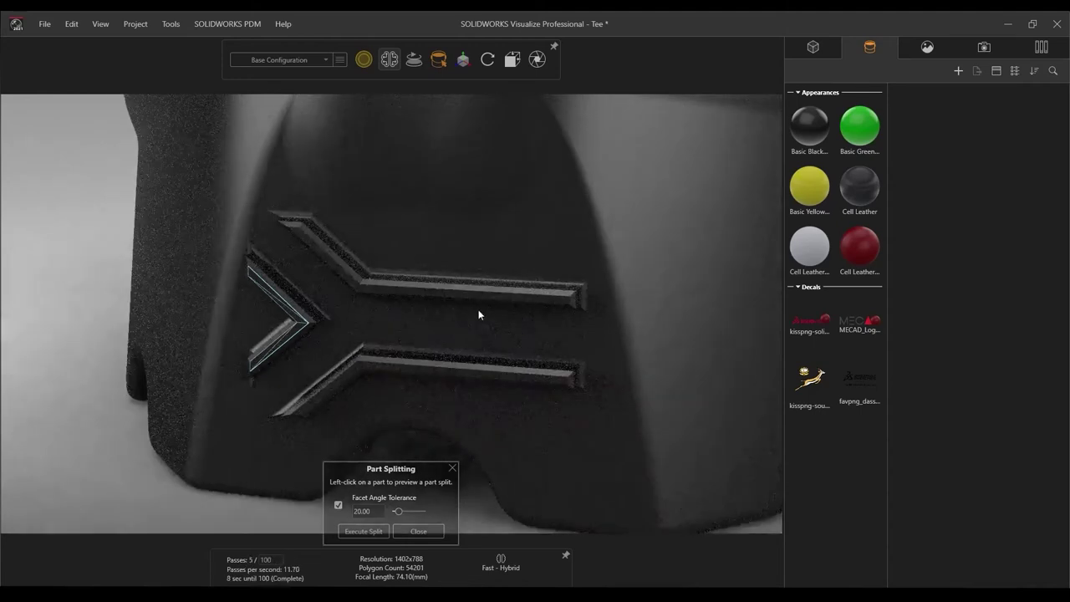
pyautogui.scroll(2, 455, 327)
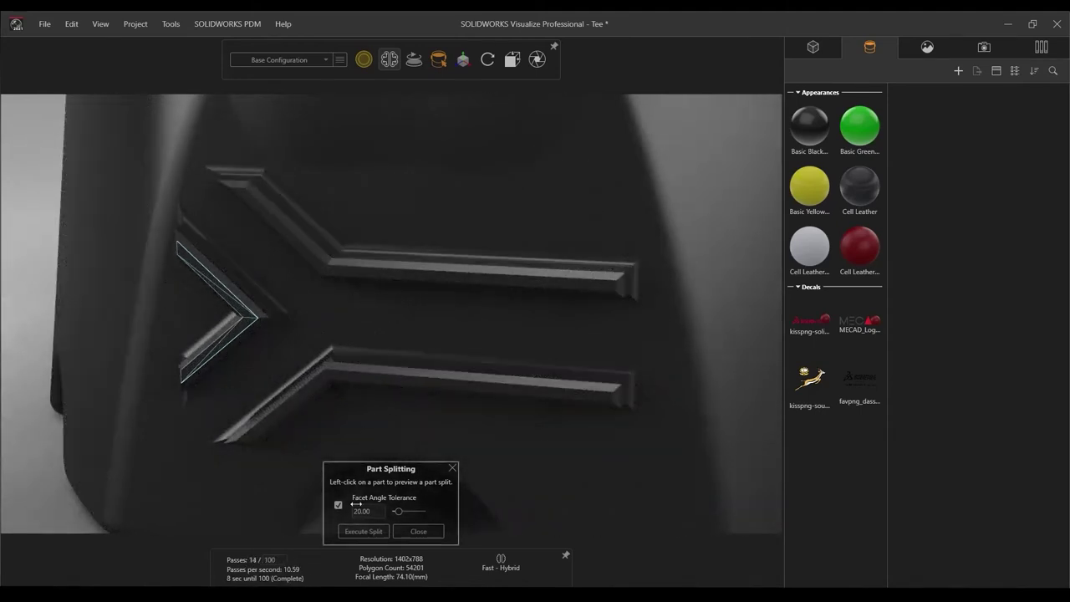
pyautogui.click(418, 531)
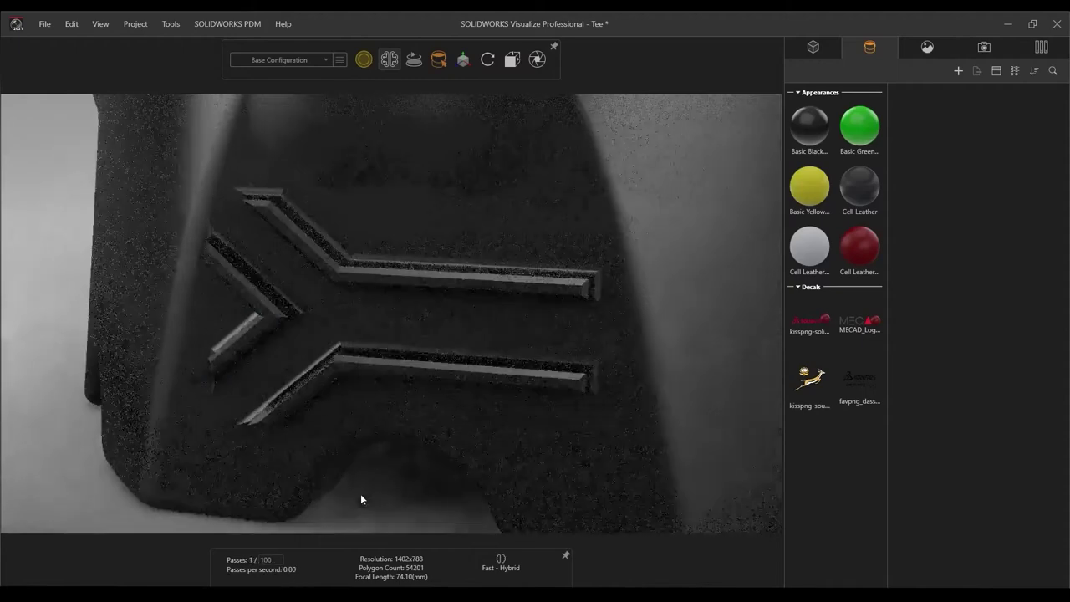
# Step: Apply the Basic Green appearance to the tee's chevron faces
pyautogui.scroll(2, 391, 324)
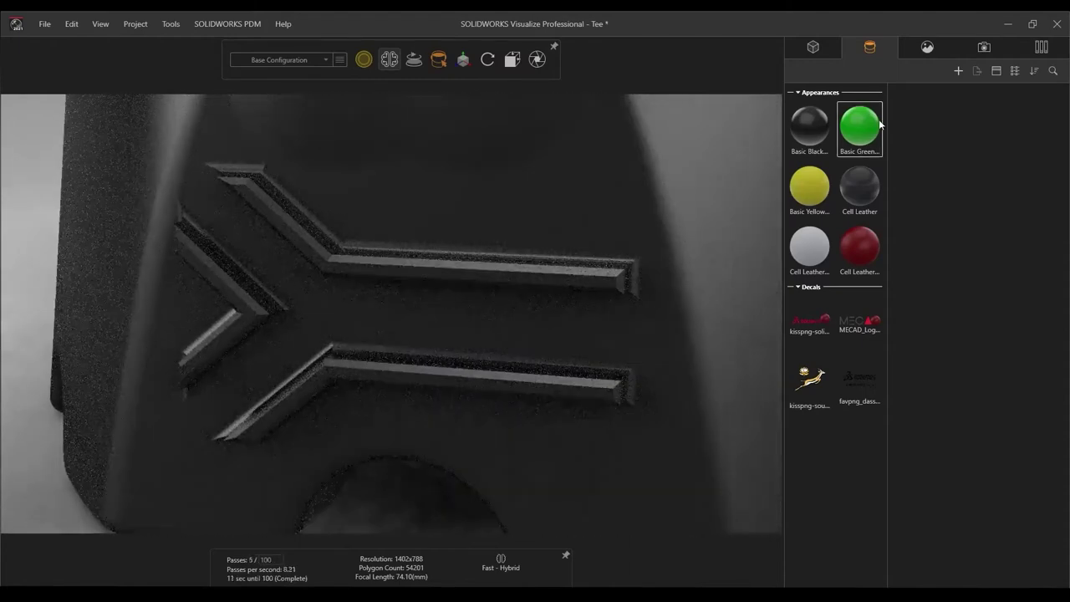
pyautogui.moveTo(879, 124); pyautogui.dragTo(584, 276)
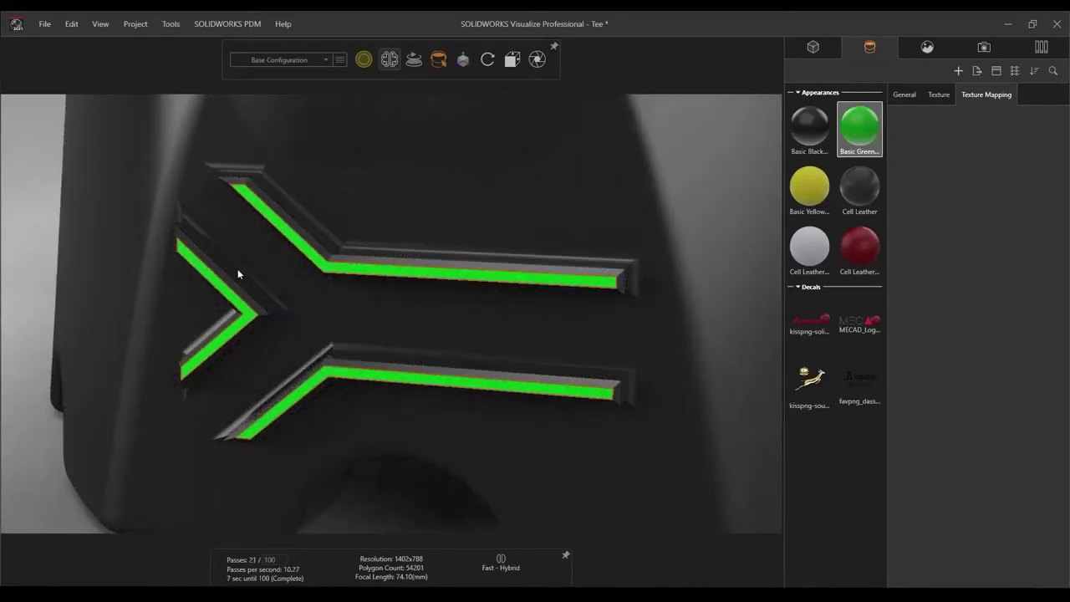
pyautogui.scroll(-5, 472, 342)
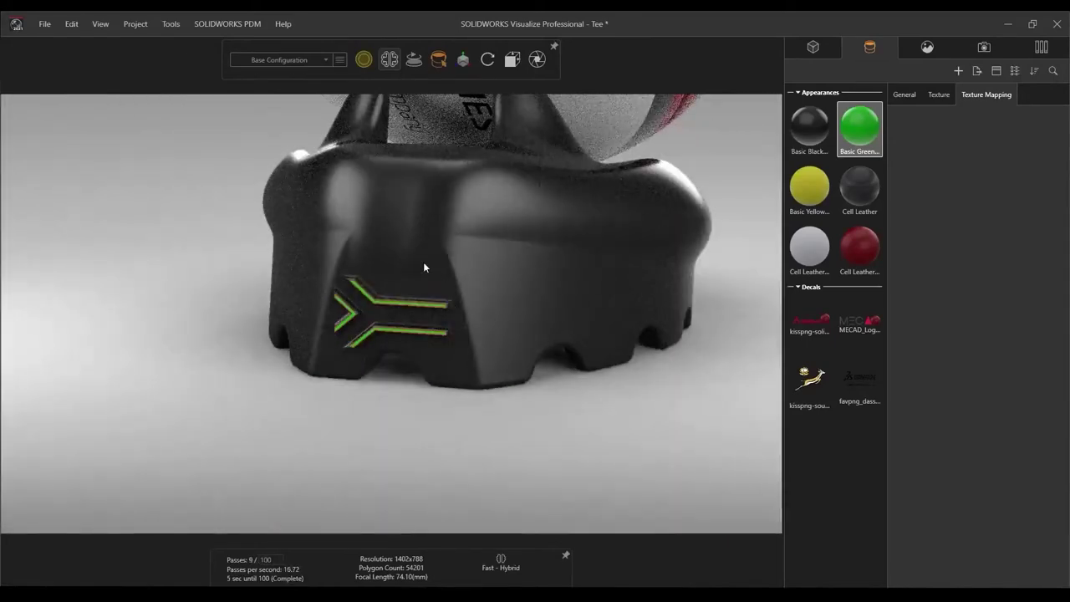
pyautogui.moveTo(419, 264); pyautogui.dragTo(479, 386)
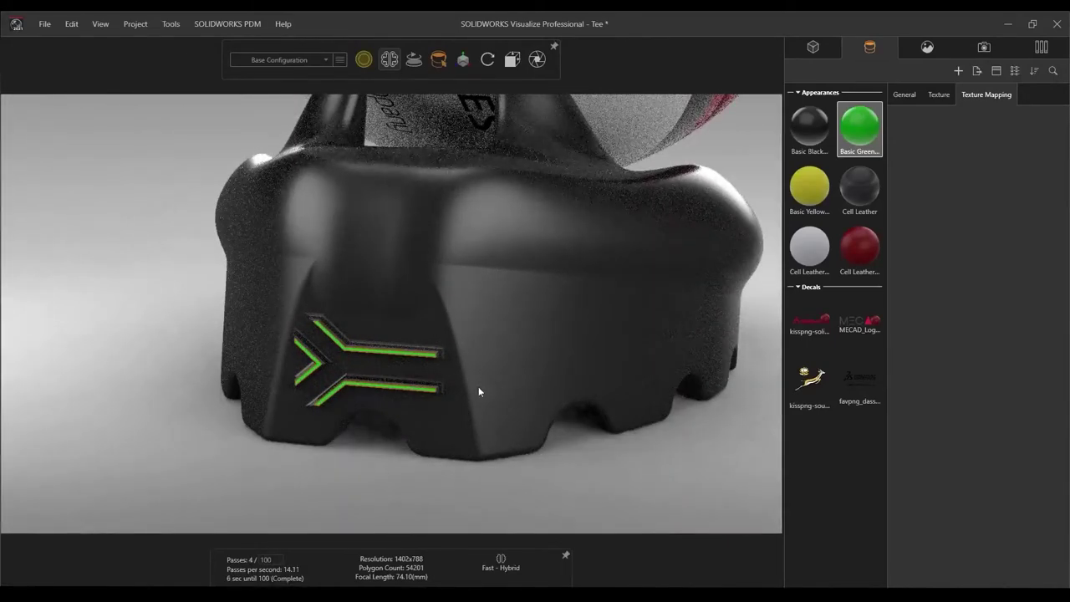
pyautogui.click(116, 329)
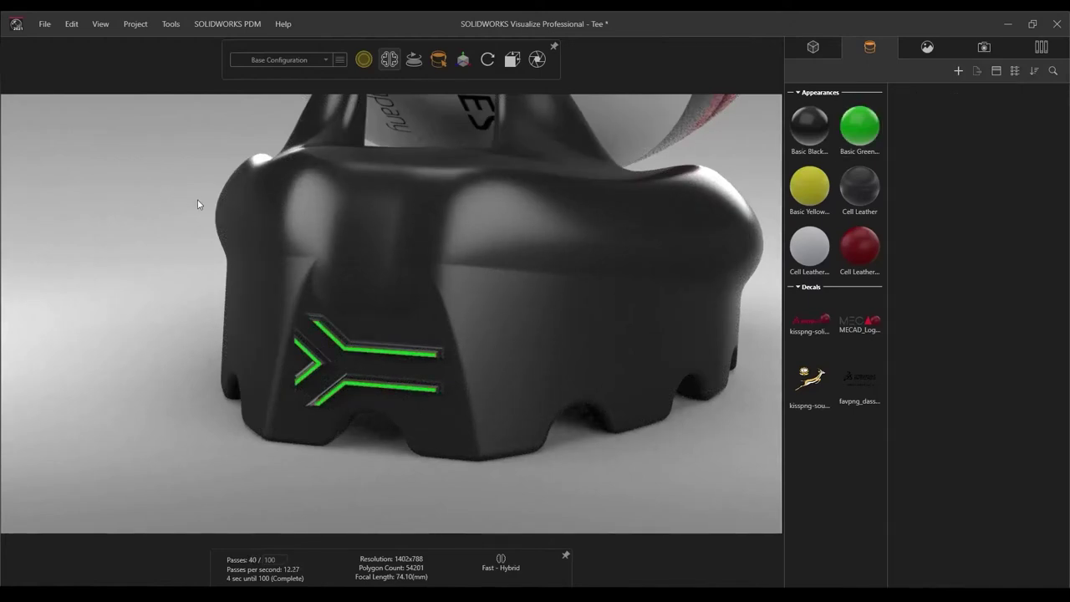
# Step: Switch the tee configuration to Green Face Black Chamfer, then to Mzanzi
pyautogui.scroll(3, 363, 407)
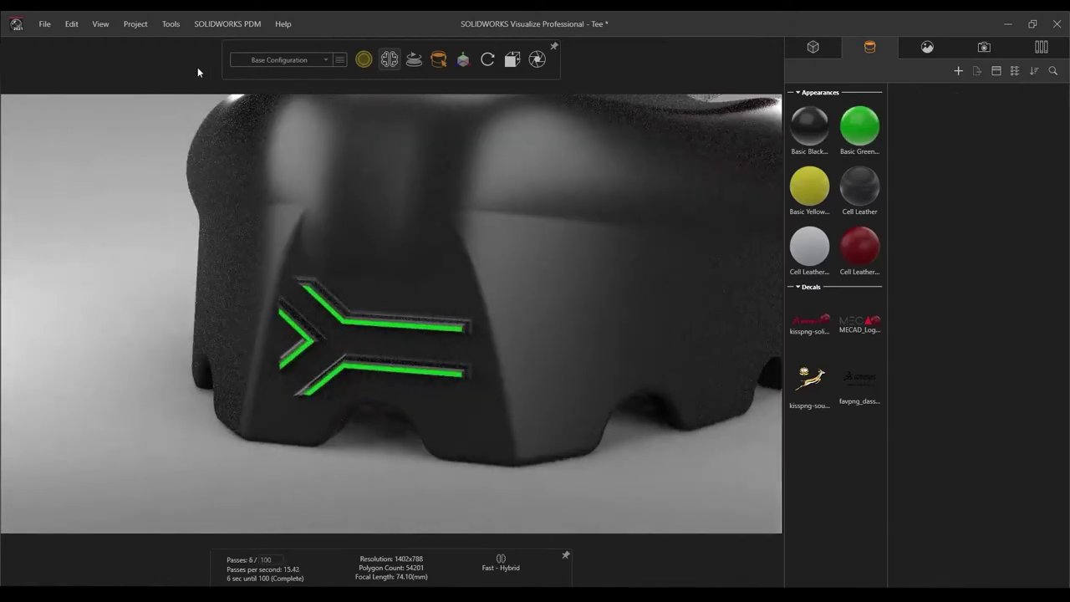
pyautogui.click(266, 60)
pyautogui.click(264, 90)
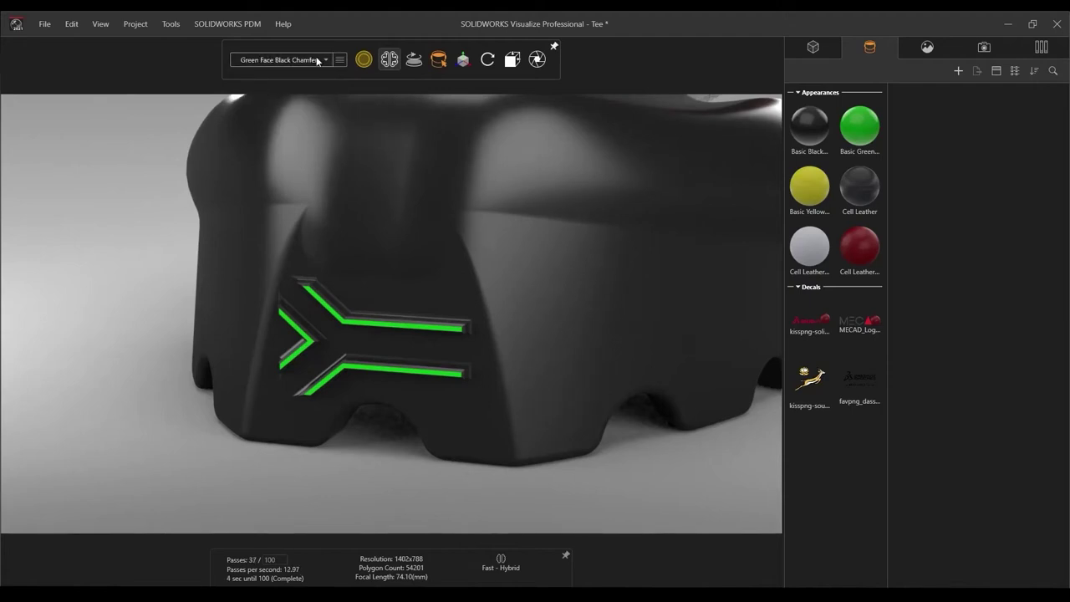
pyautogui.click(318, 60)
pyautogui.click(268, 105)
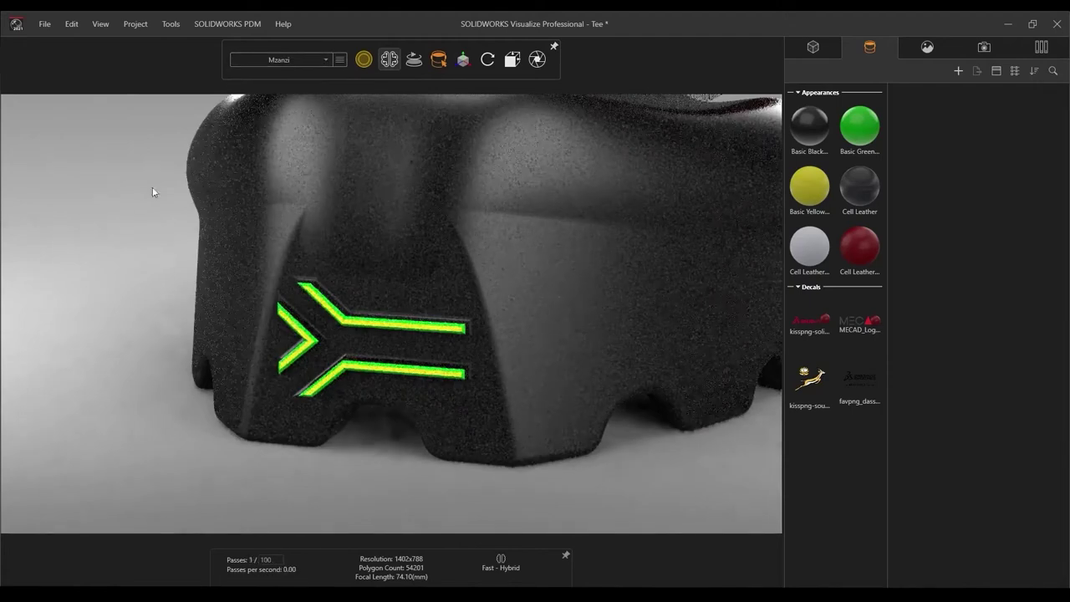
pyautogui.click(496, 457)
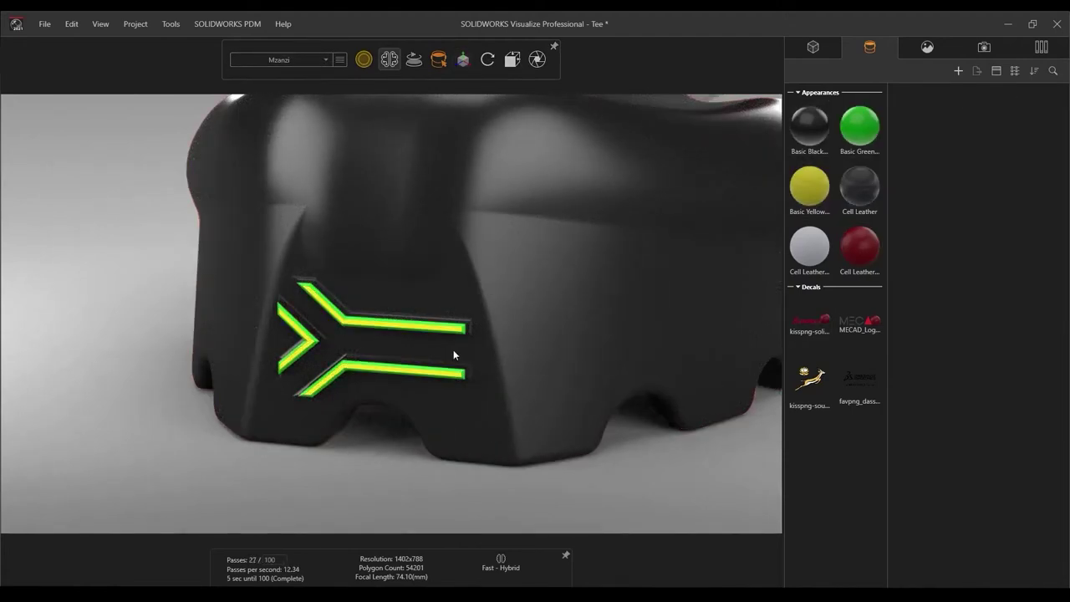
pyautogui.scroll(5, 344, 321)
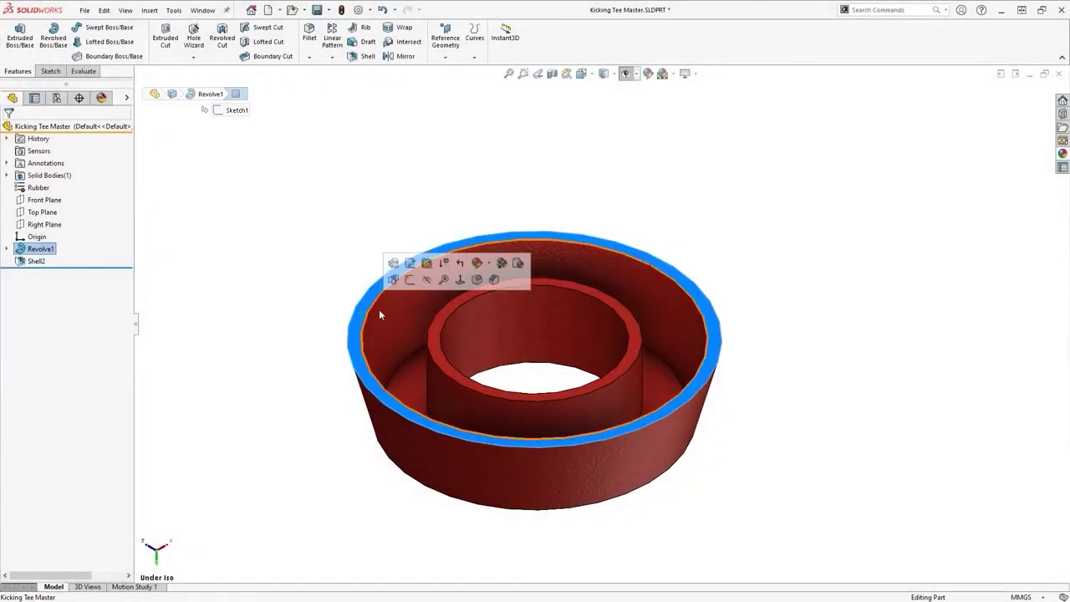
# Step: Start a new sketch on the shelled ring's bottom face
pyautogui.click(411, 282)
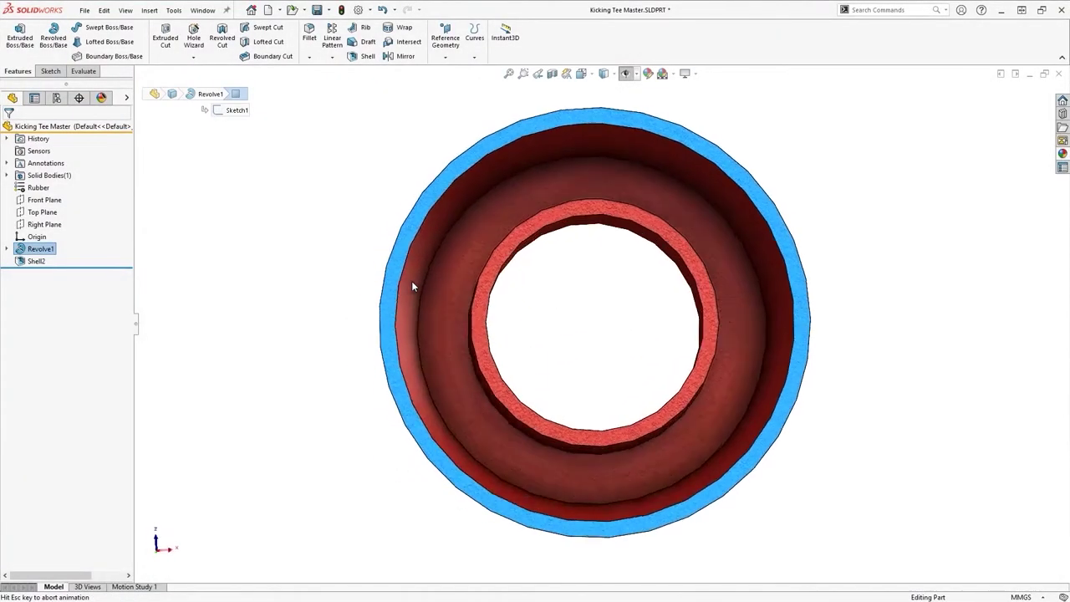
# Step: Sketch a vertical line across the wall gap and make it a 3 mm rib normal to the sketch
pyautogui.moveTo(408, 282); pyautogui.dragTo(335, 291, button='right')
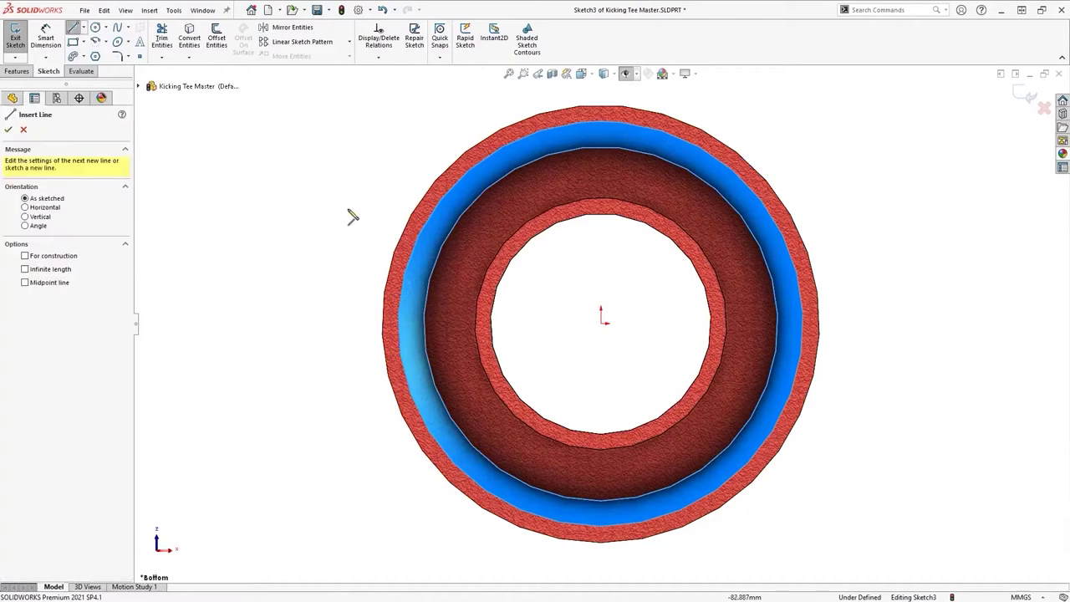
pyautogui.moveTo(602, 155); pyautogui.dragTo(603, 191)
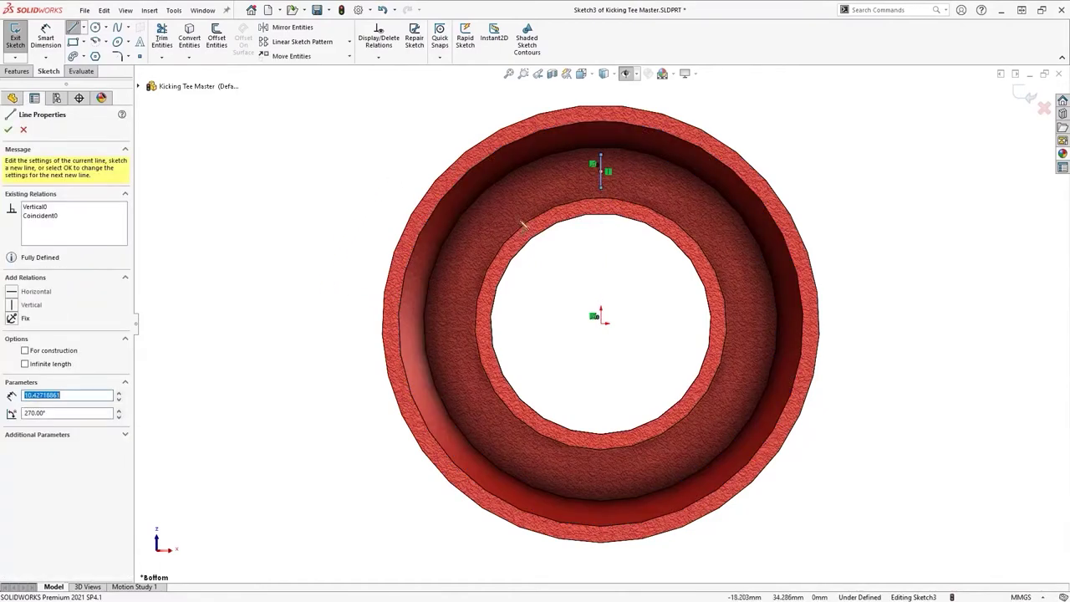
pyautogui.click(30, 73)
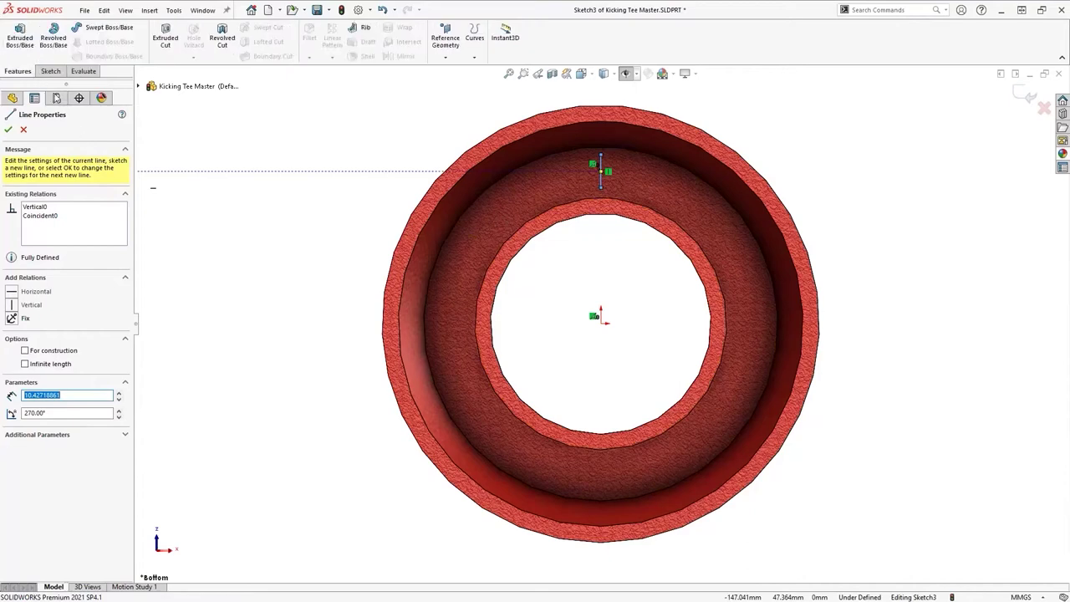
pyautogui.click(364, 32)
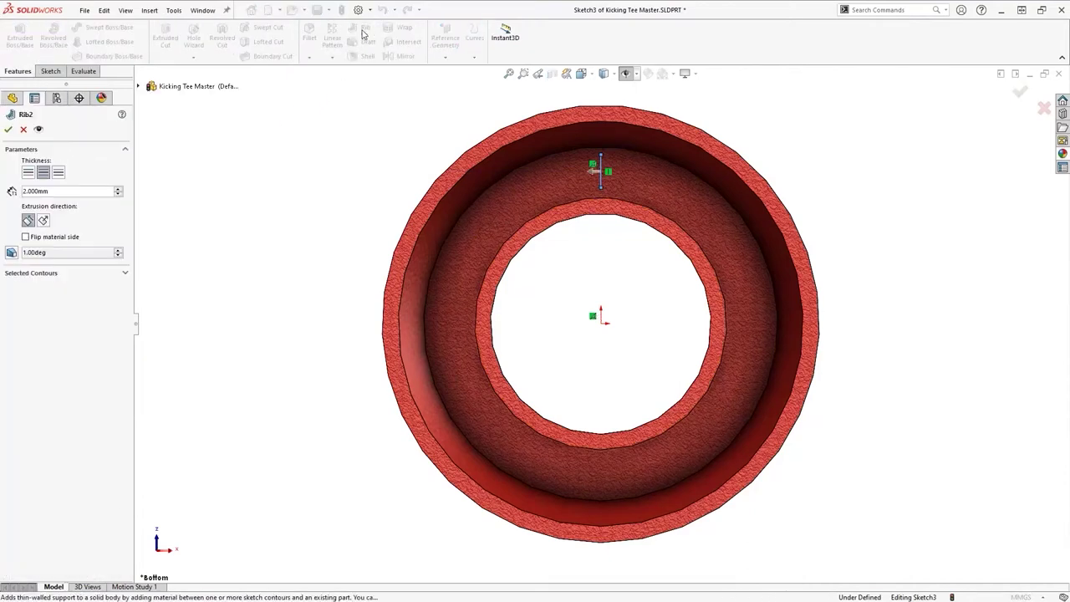
pyautogui.click(97, 194)
pyautogui.click(43, 220)
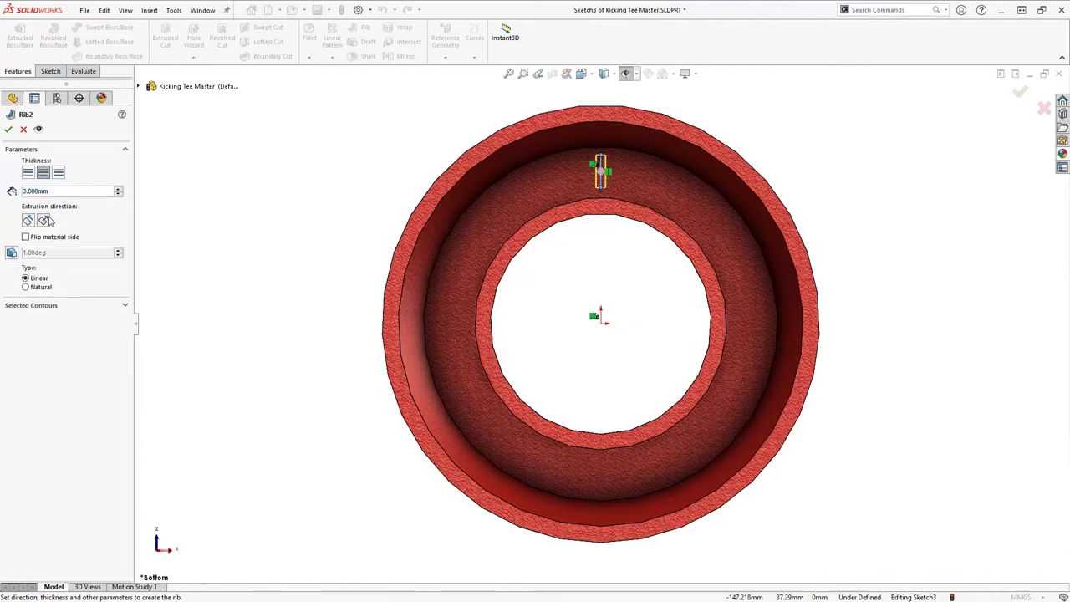
pyautogui.click(9, 132)
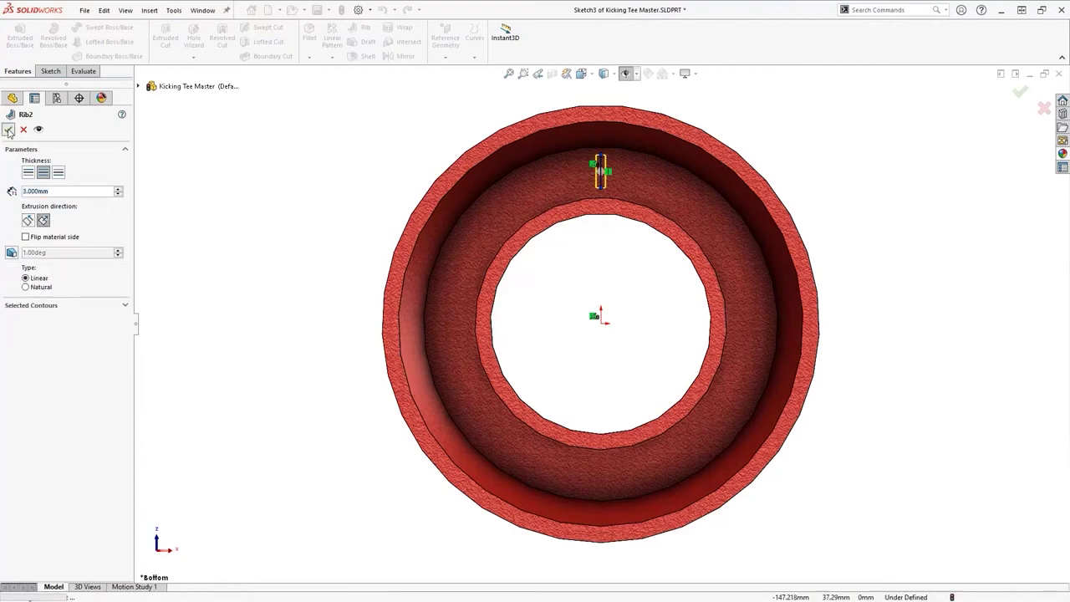
# Step: Round the rib's top with a full round fillet across its two side faces and top face
pyautogui.click(17, 71)
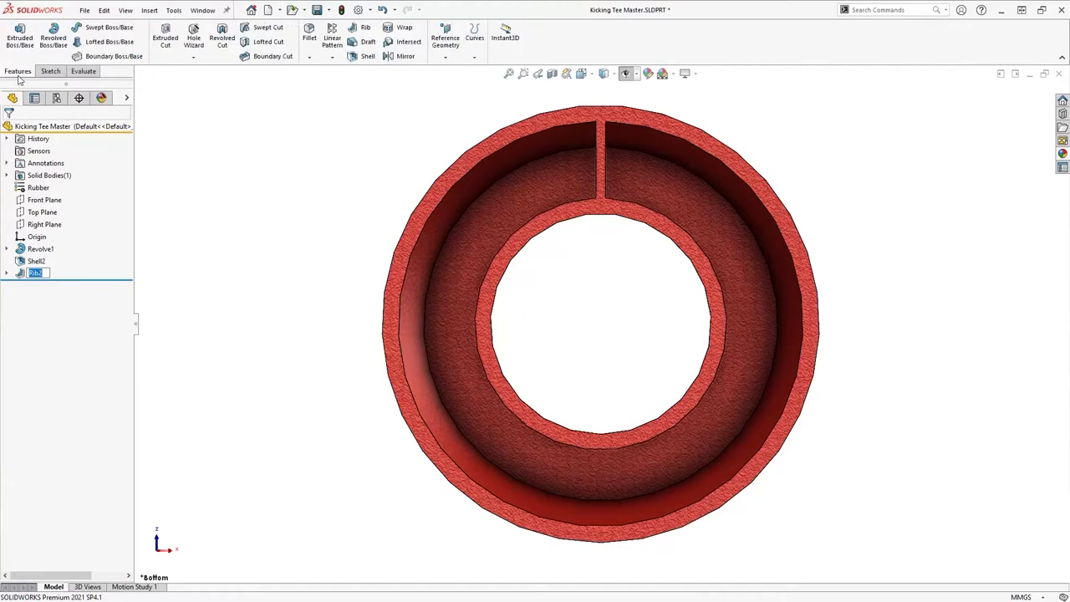
pyautogui.click(308, 38)
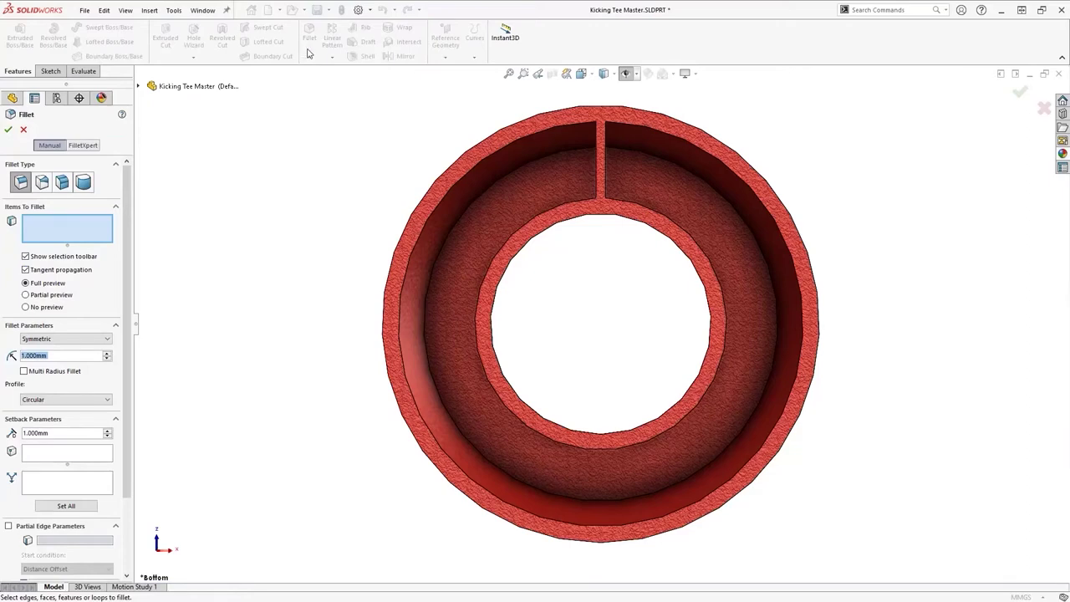
pyautogui.click(84, 184)
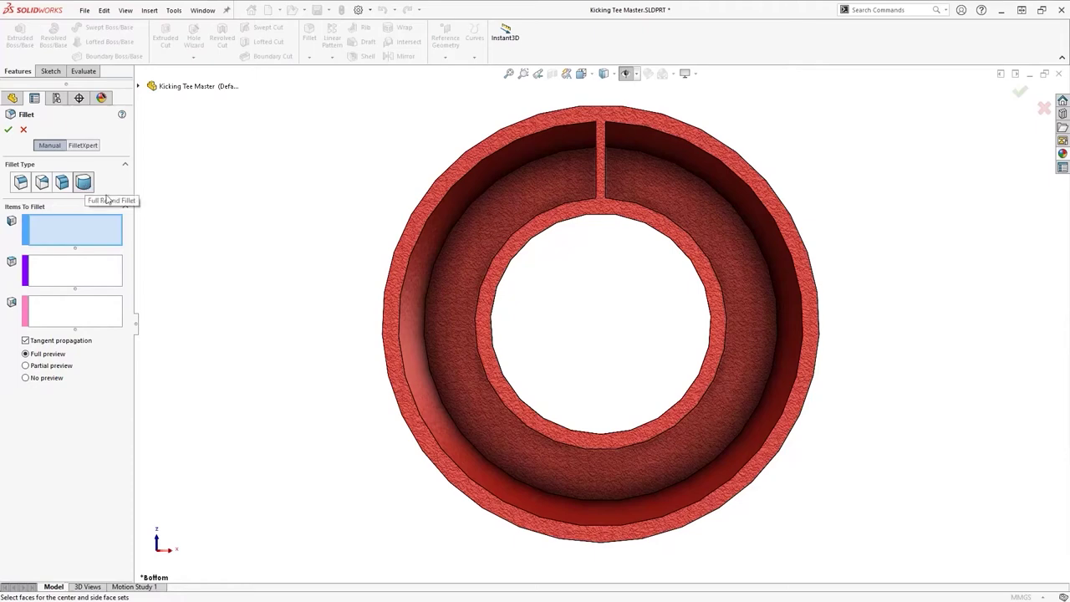
pyautogui.moveTo(565, 311); pyautogui.dragTo(624, 175, button='middle')
pyautogui.click(620, 150)
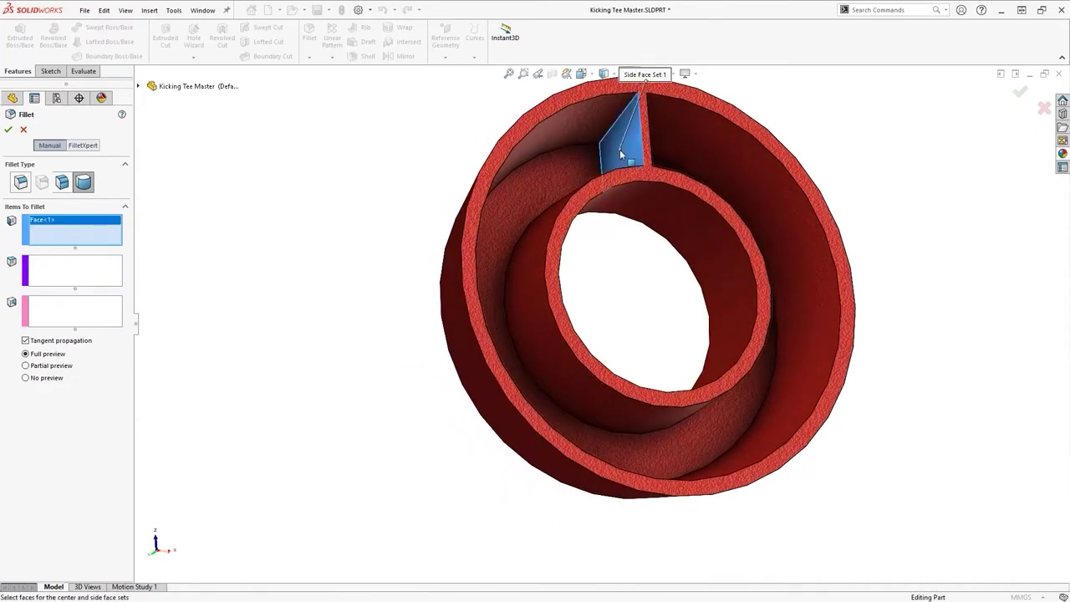
pyautogui.click(646, 152)
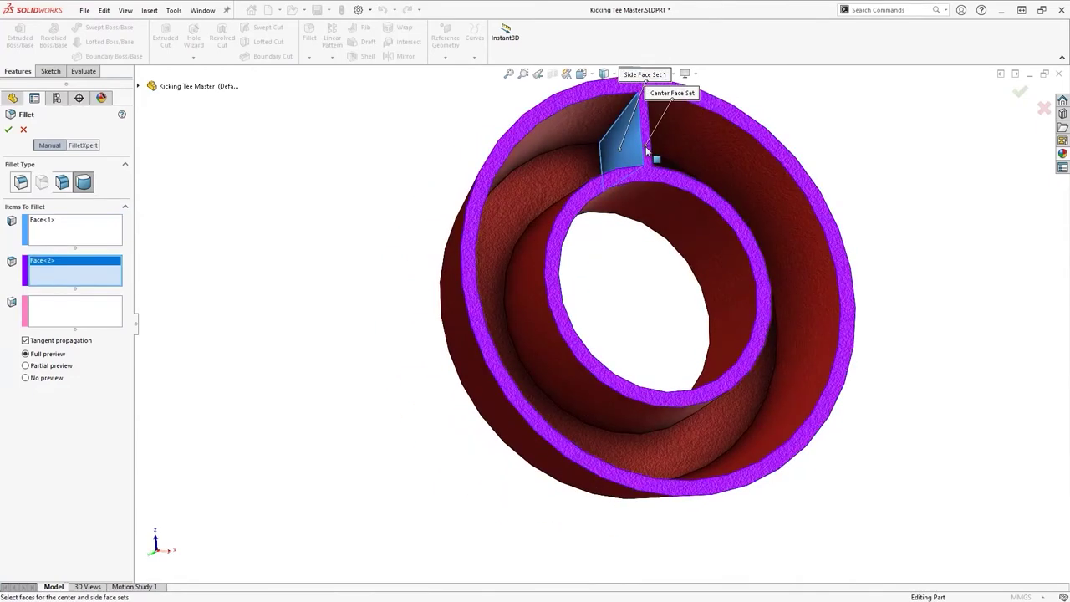
pyautogui.moveTo(646, 151); pyautogui.dragTo(577, 155, button='middle')
pyautogui.click(577, 155)
pyautogui.rightClick(577, 156)
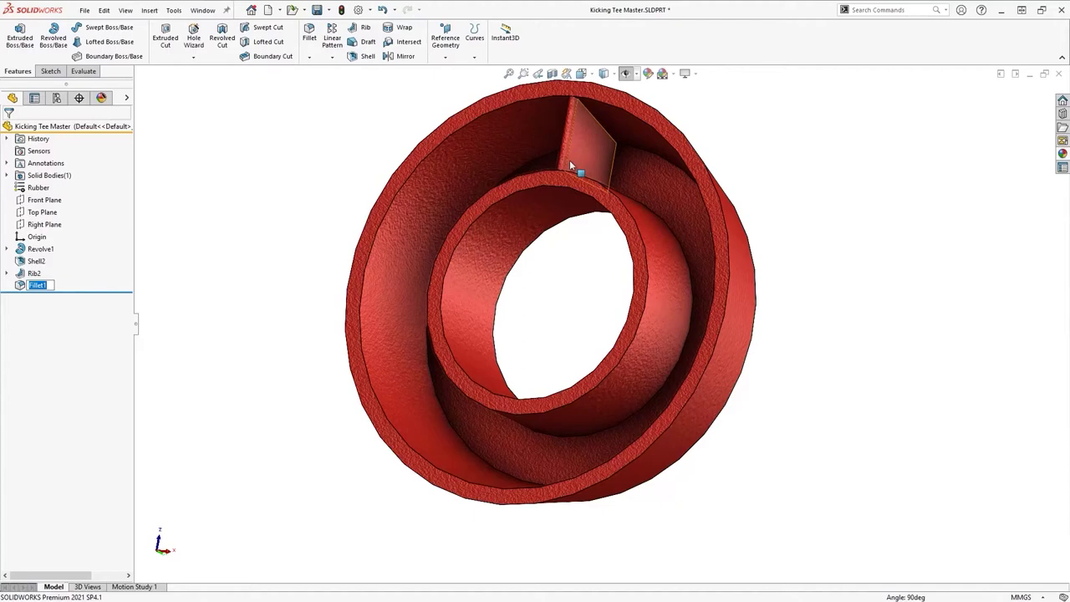
# Step: Circularly pattern the rib and fillet about the inner edge: 8 instances, equally spaced over 360°
pyautogui.click(332, 57)
pyautogui.click(351, 84)
pyautogui.click(139, 86)
pyautogui.click(178, 233)
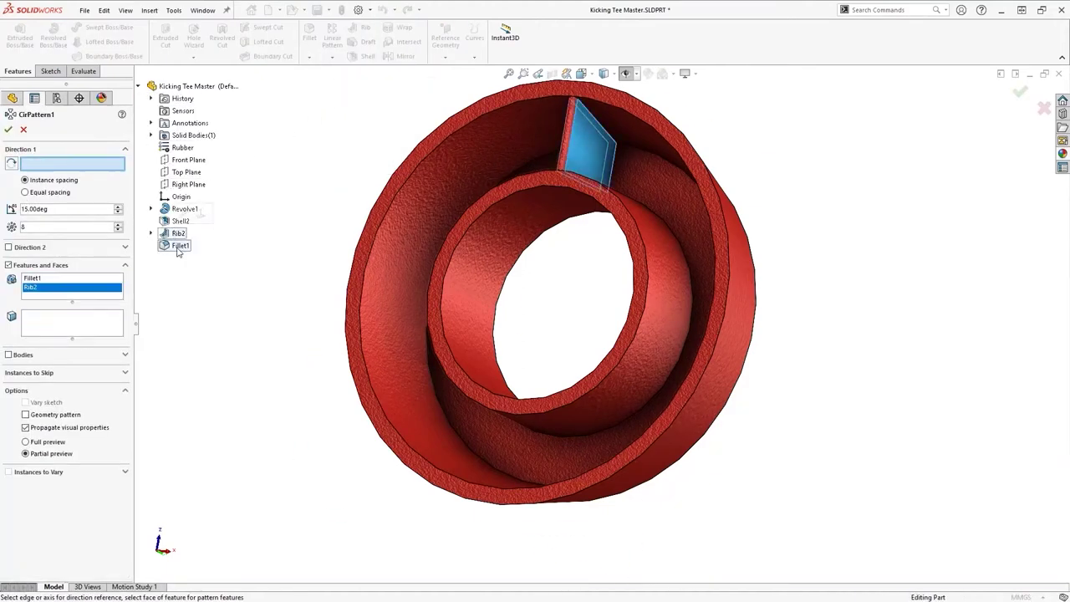
pyautogui.click(493, 205)
pyautogui.click(57, 194)
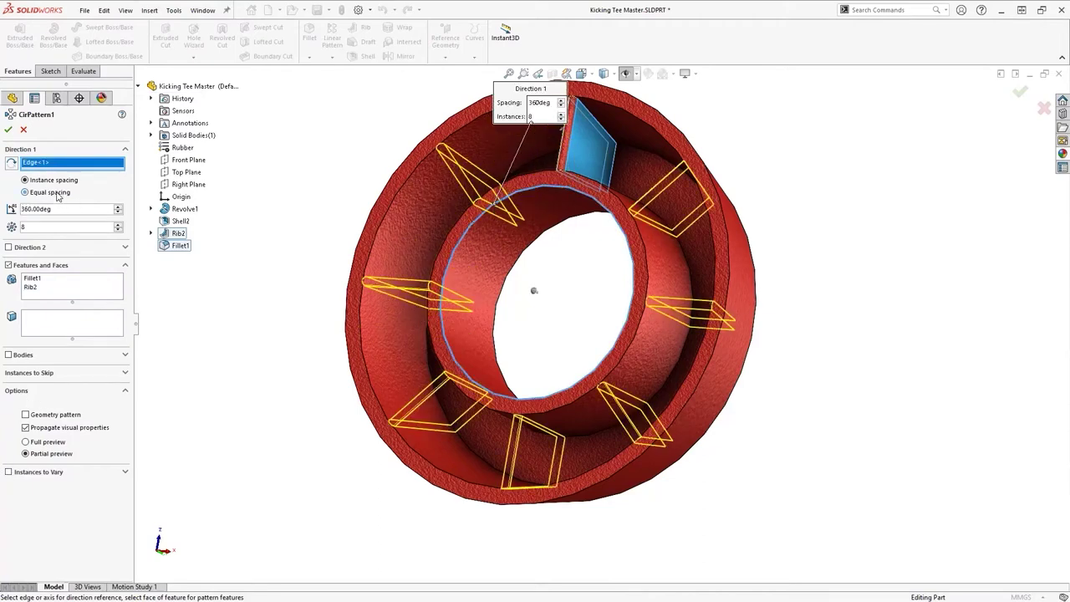
pyautogui.click(9, 130)
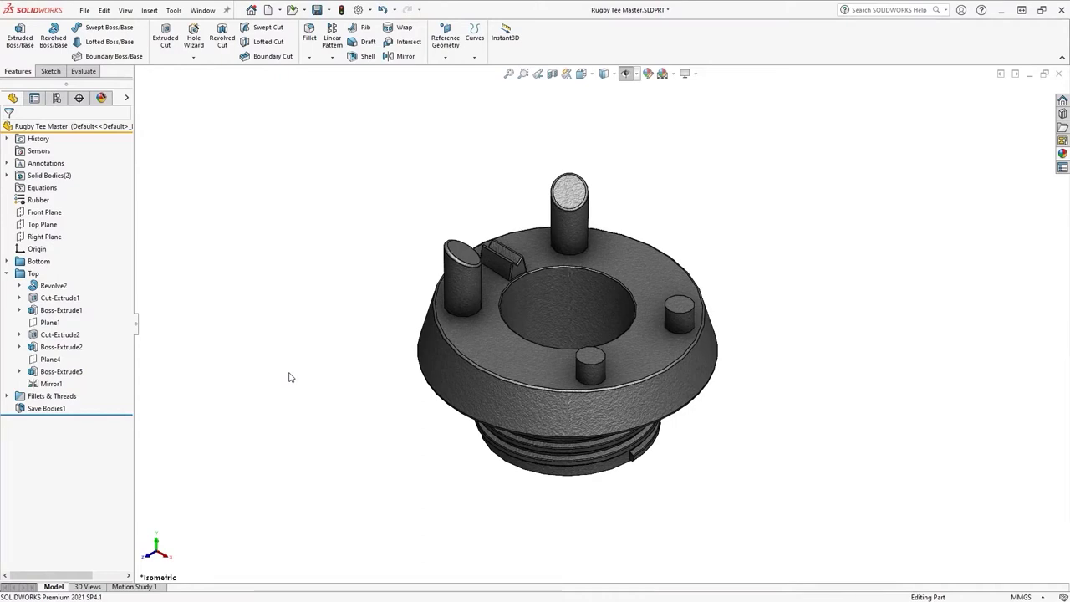
# Step: Search commands for 'dome', then add and remove a Dome shortcut on the CommandManager
pyautogui.press('w')
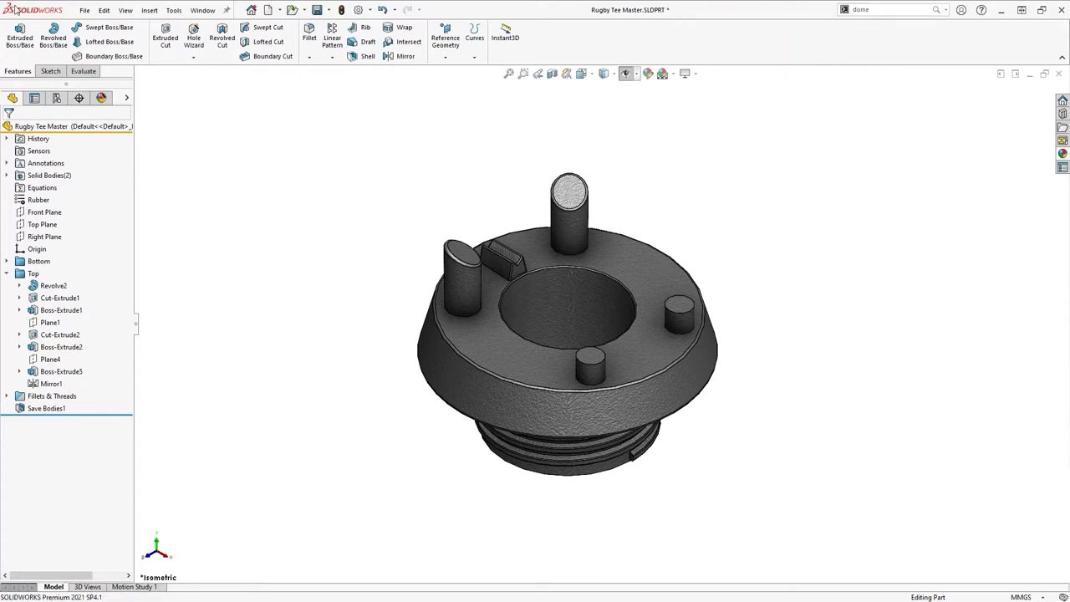
pyautogui.click(148, 10)
pyautogui.moveTo(197, 56)
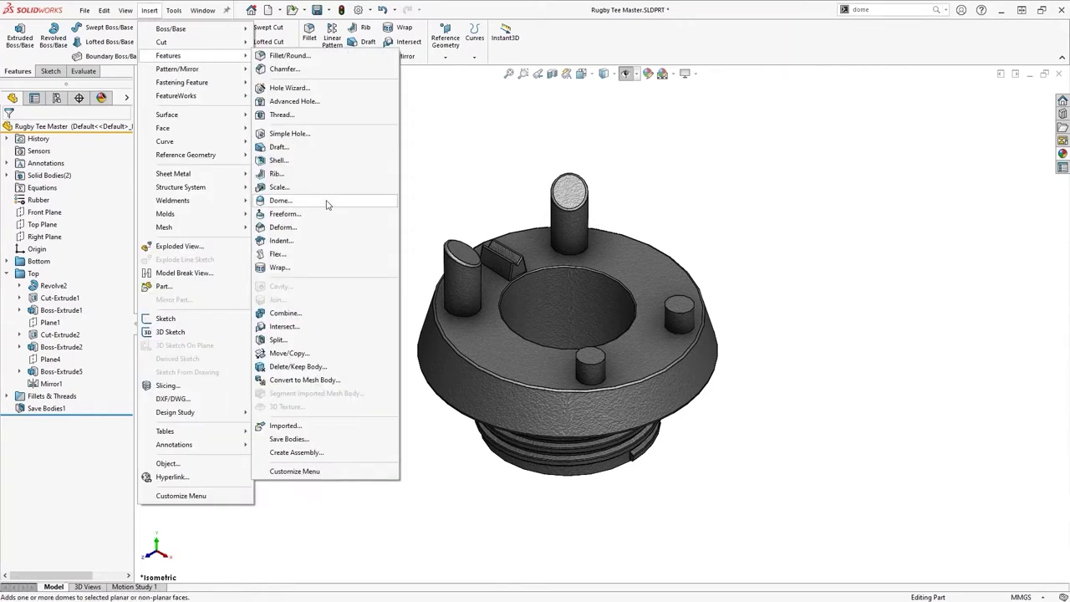
pyautogui.click(810, 149)
pyautogui.click(937, 10)
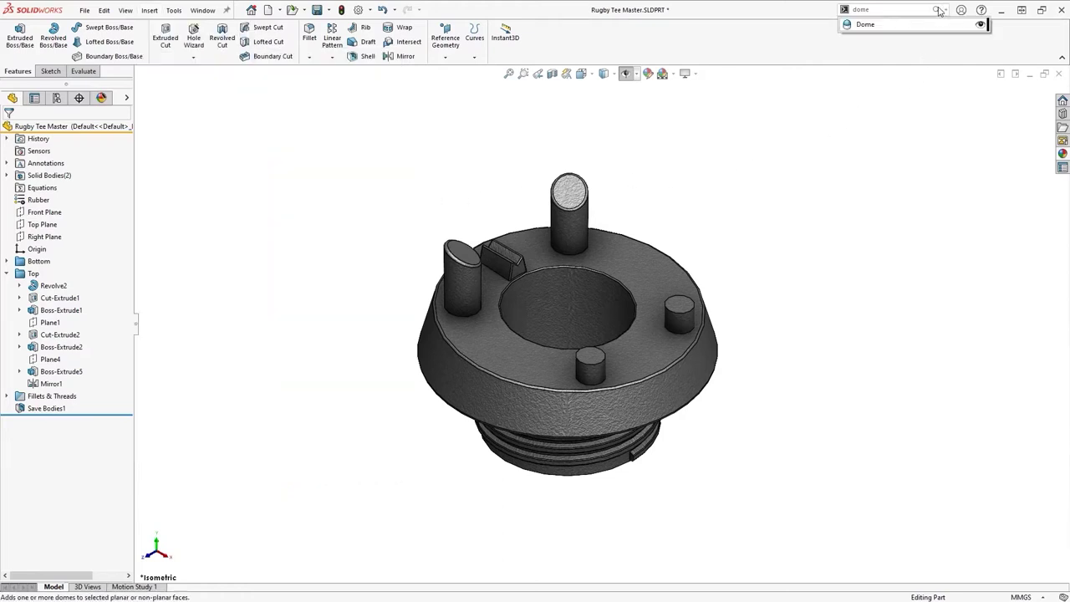
pyautogui.moveTo(557, 46); pyautogui.dragTo(535, 38)
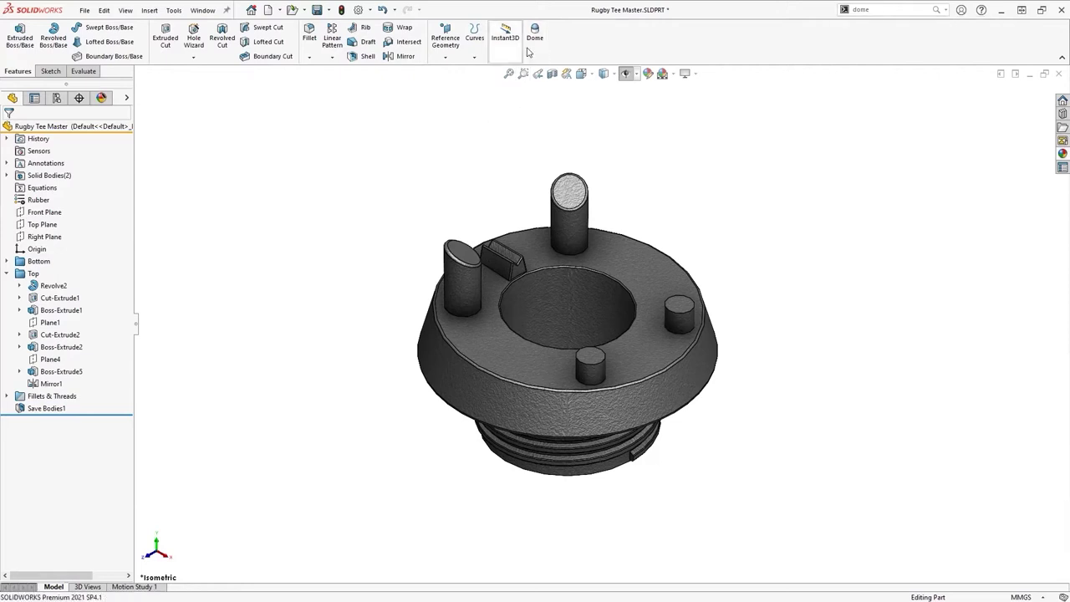
pyautogui.moveTo(609, 126); pyautogui.dragTo(611, 127)
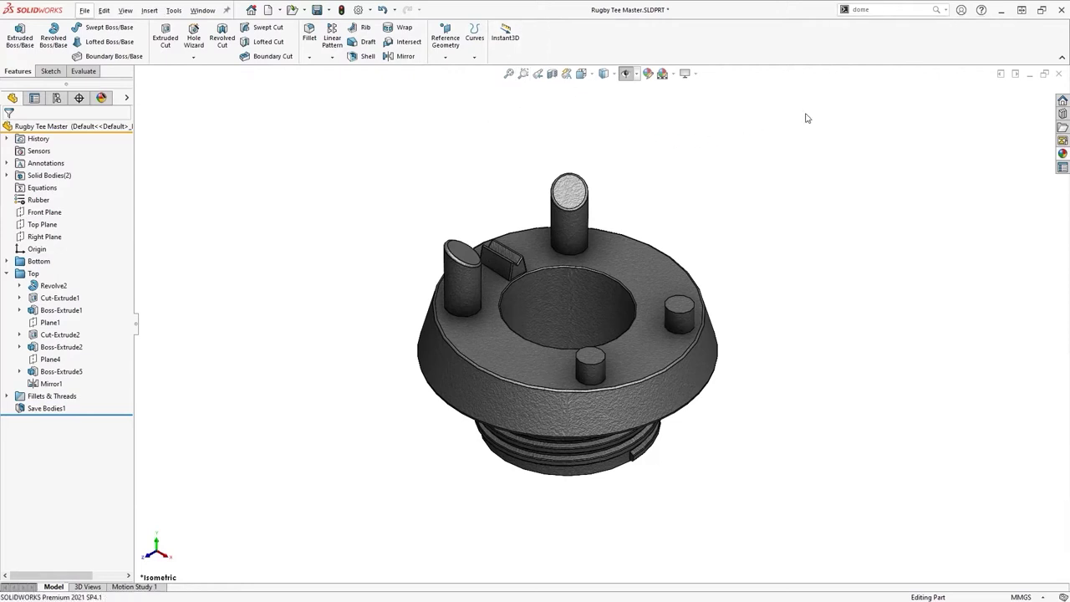
# Step: Add a 6 mm Dome to the top face of the Rugby Tee Master's front short peg
pyautogui.click(936, 12)
pyautogui.click(928, 28)
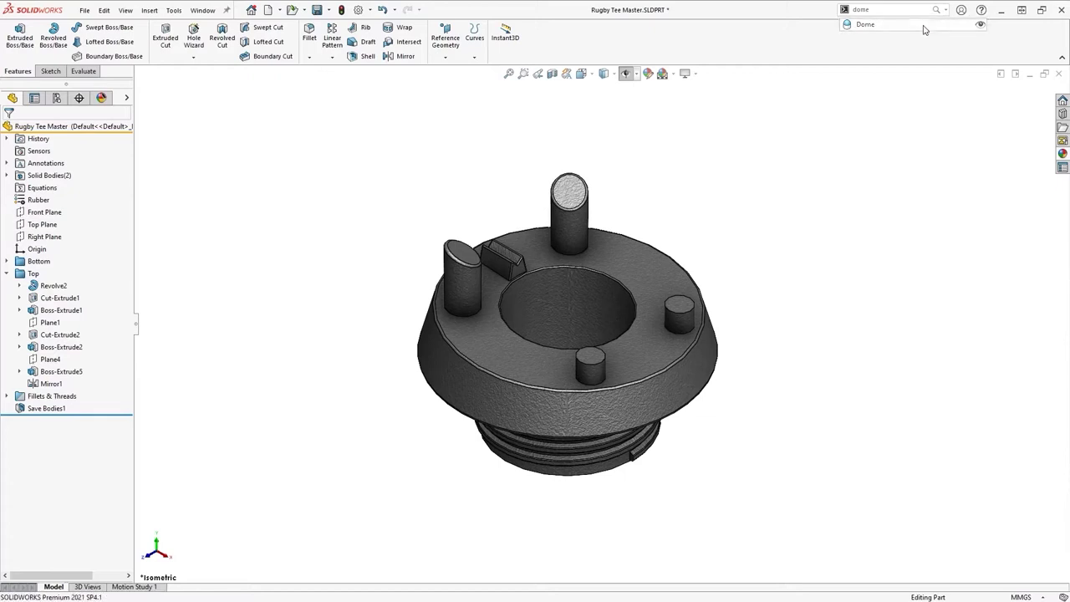
pyautogui.click(590, 354)
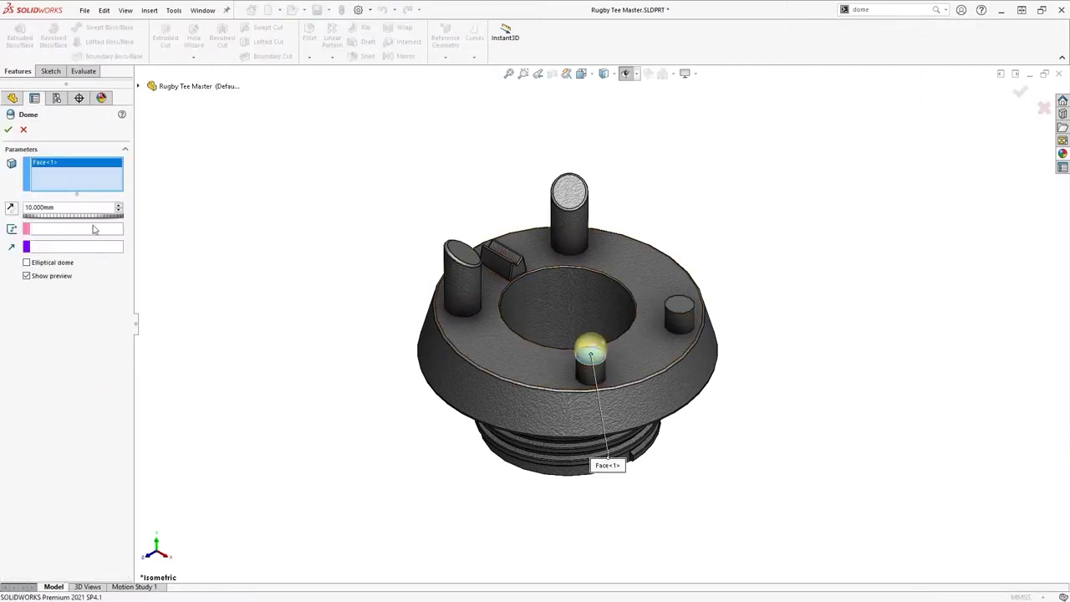
pyautogui.scroll(-2, 80, 206)
pyautogui.scroll(-1, 79, 206)
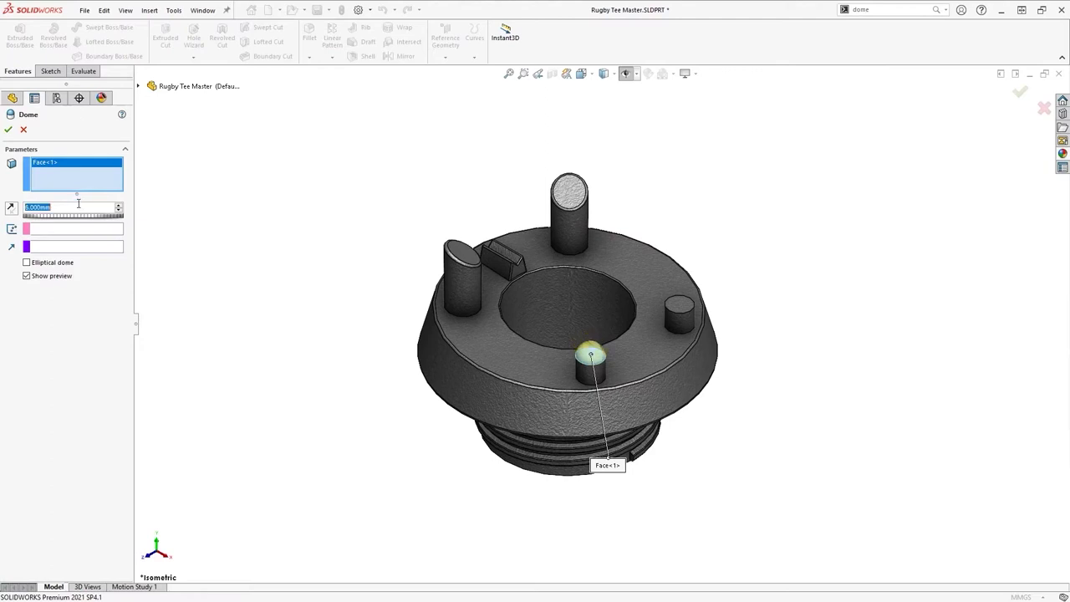
pyautogui.click(8, 129)
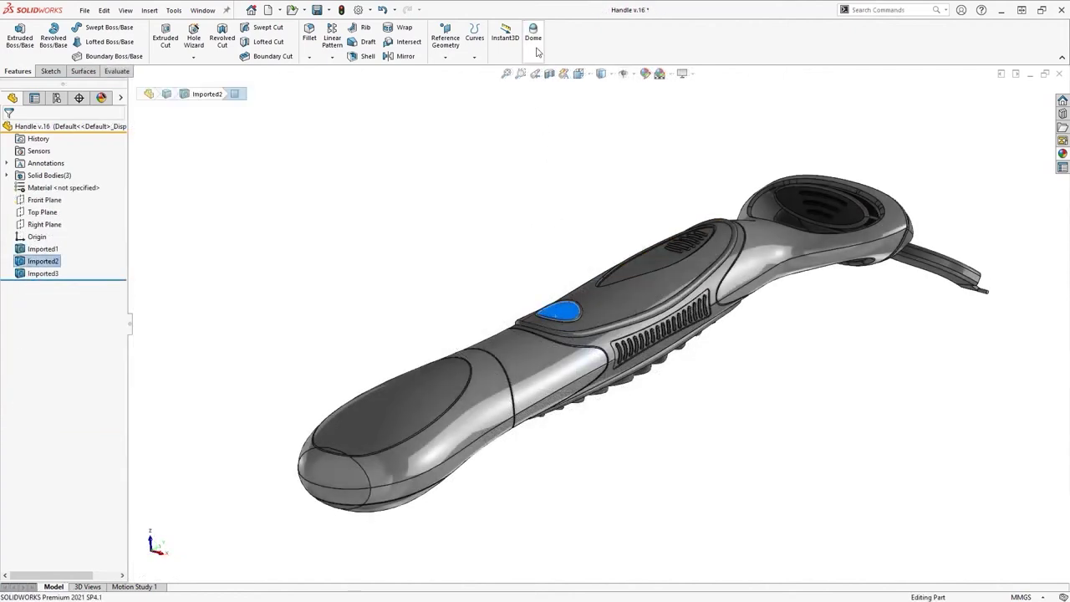
# Step: Flip the handle dome inward, then dome the octagon's top face with Continuous dome unchecked
pyautogui.click(533, 35)
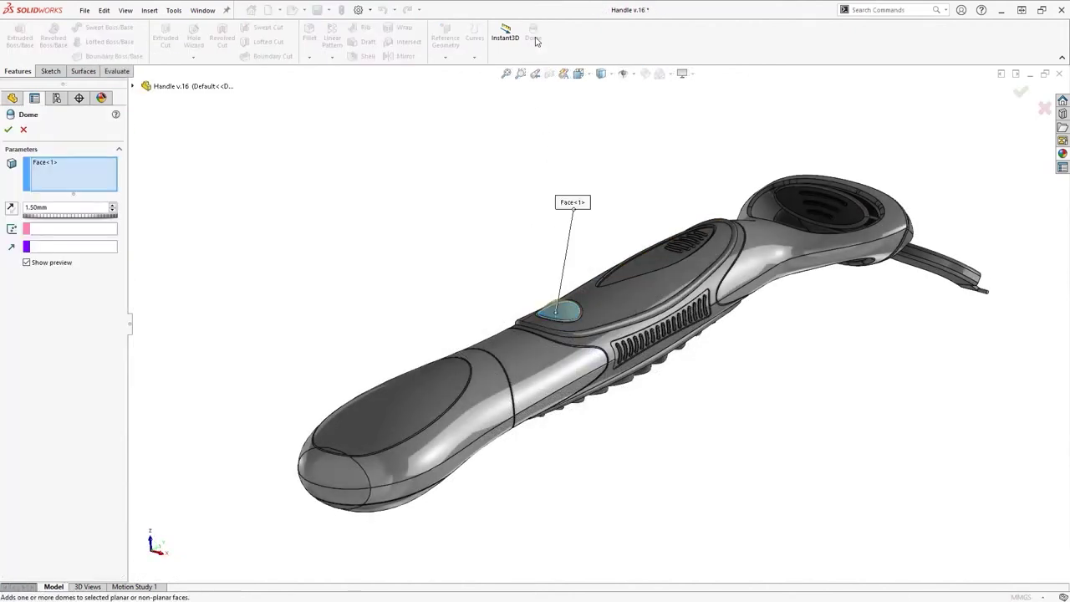
pyautogui.click(11, 209)
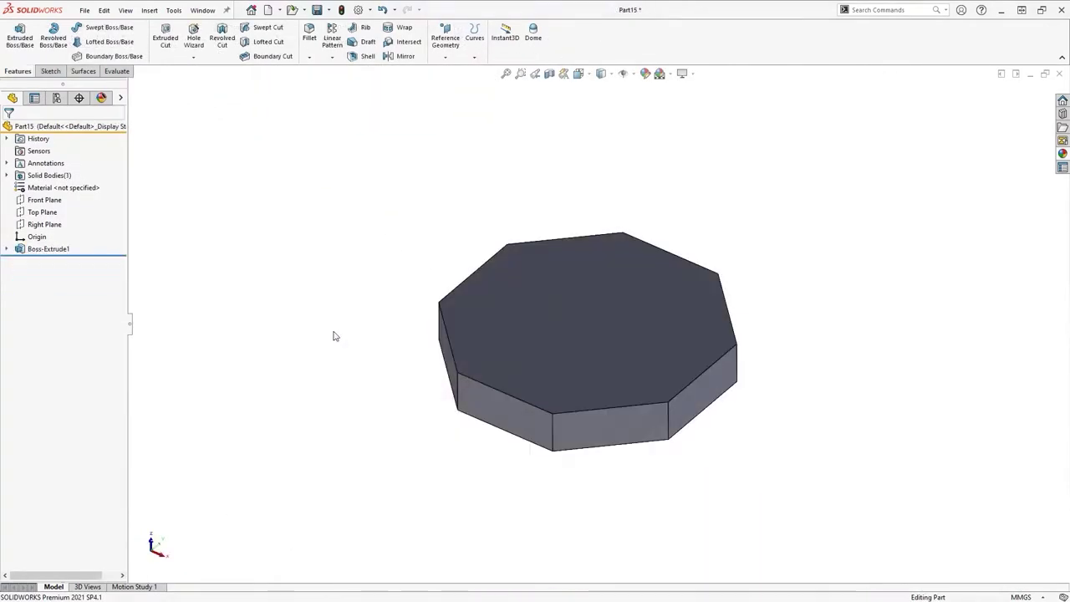
pyautogui.click(522, 325)
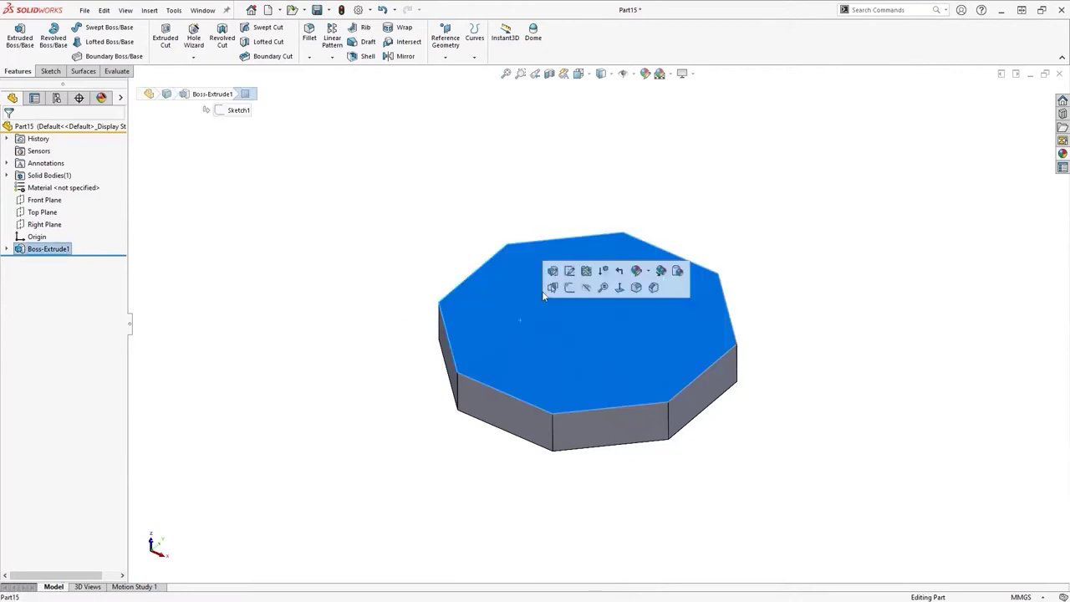
pyautogui.click(532, 35)
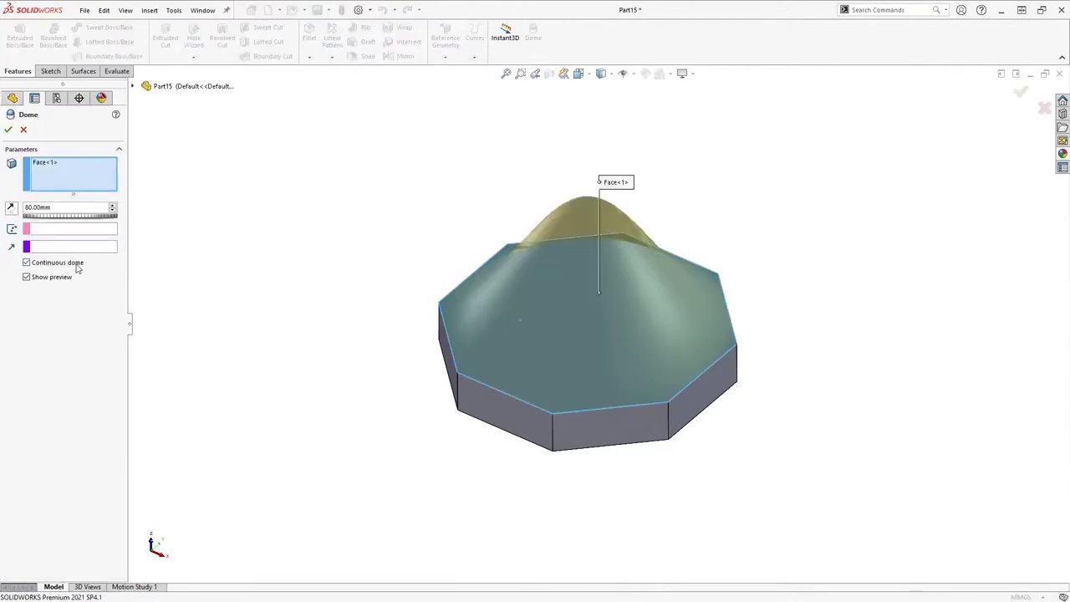
pyautogui.click(26, 263)
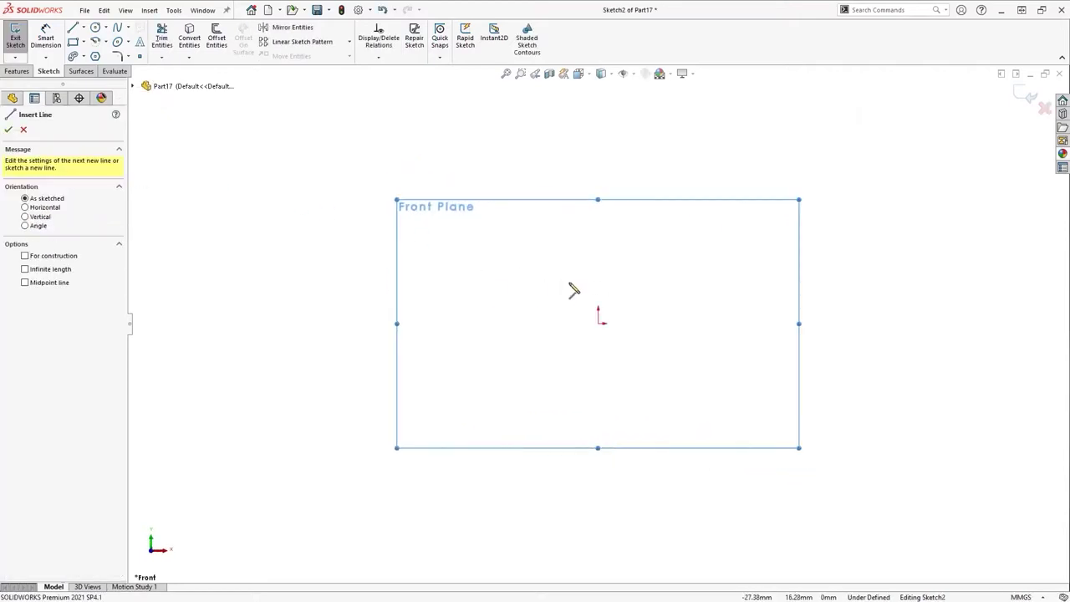
# Step: Draw the closed thread profile on the Front Plane from lines and rounded corners, then exit the sketch
pyautogui.click(661, 225)
pyautogui.click(661, 427)
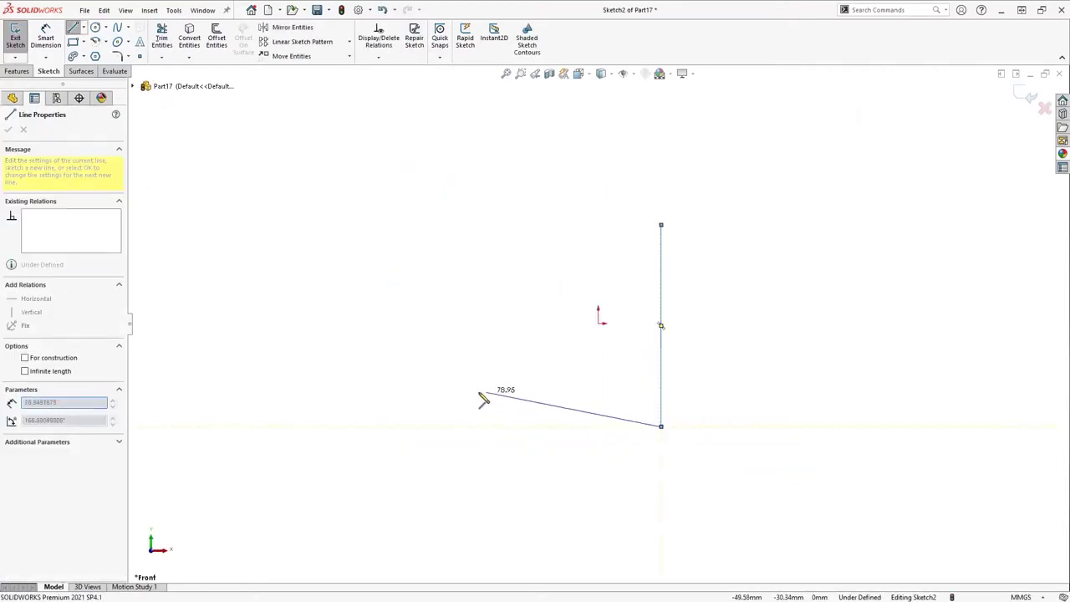
pyautogui.click(478, 392)
pyautogui.click(454, 346)
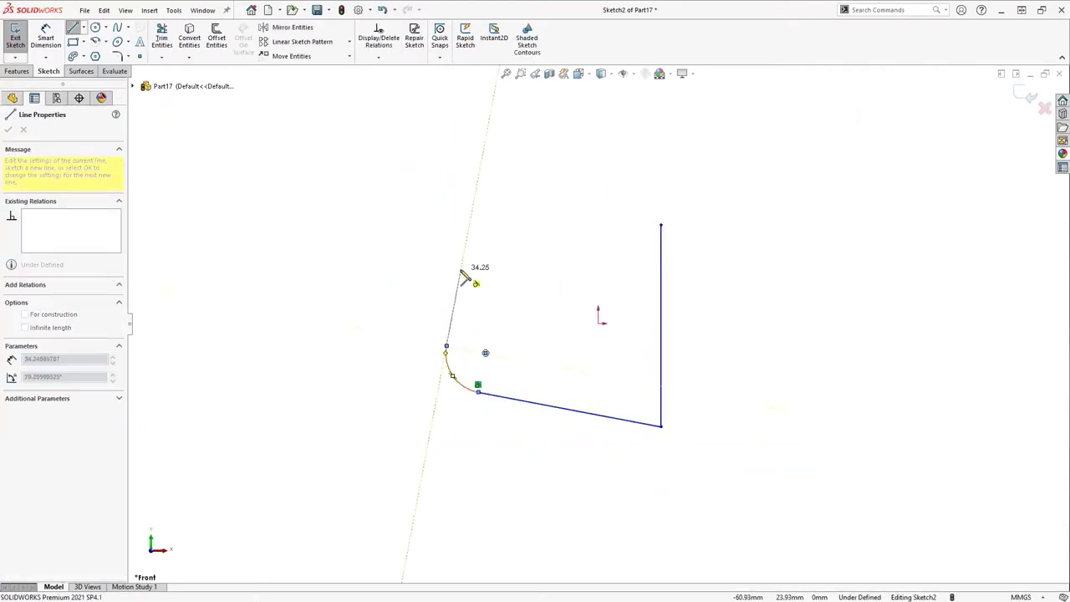
pyautogui.click(460, 269)
pyautogui.click(492, 225)
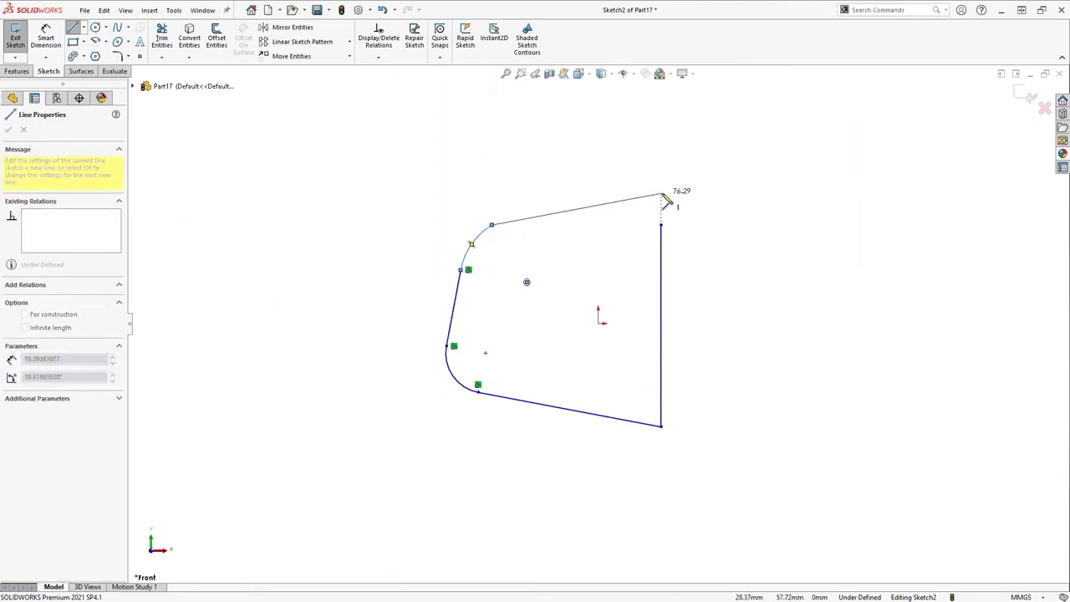
pyautogui.click(660, 193)
pyautogui.moveTo(730, 204); pyautogui.dragTo(729, 152, button='right')
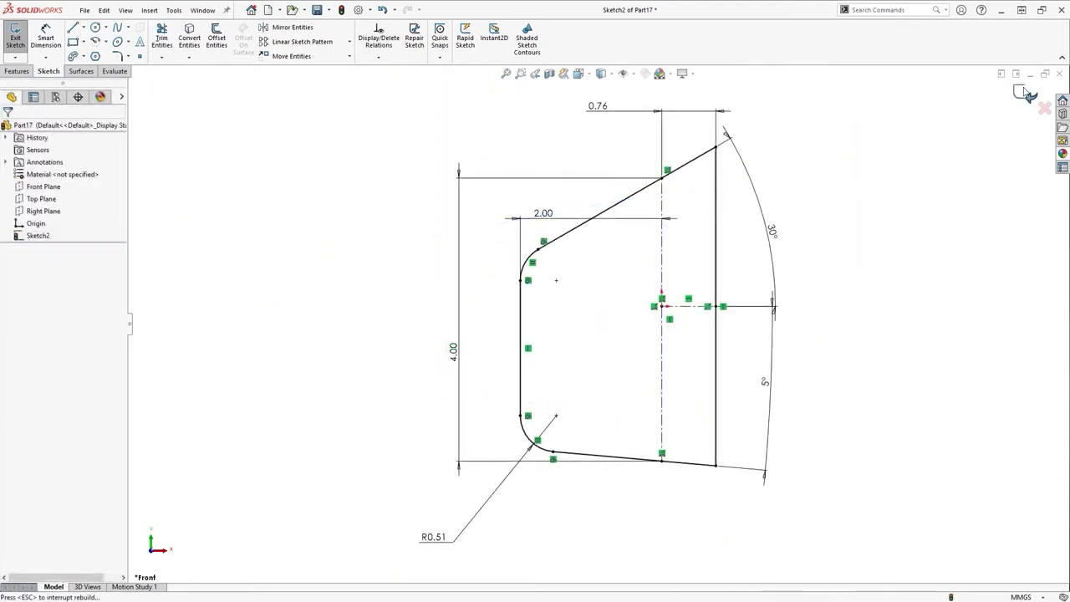
pyautogui.click(1027, 94)
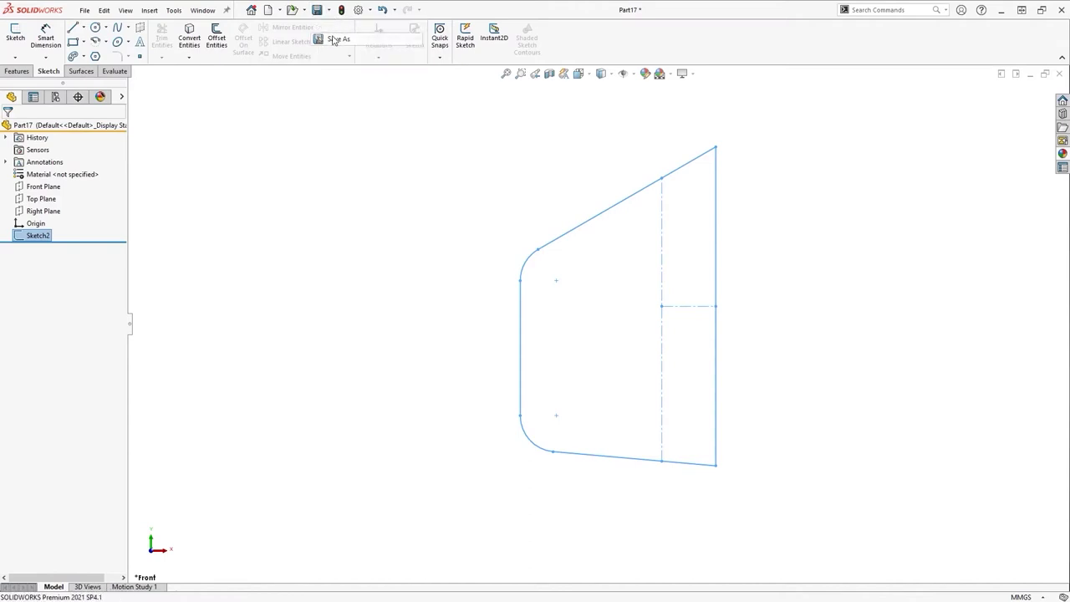
# Step: Save the profile as Lib Feat Part KickingTeeThread in the Thread Profiles folder
pyautogui.click(318, 10)
pyautogui.click(287, 319)
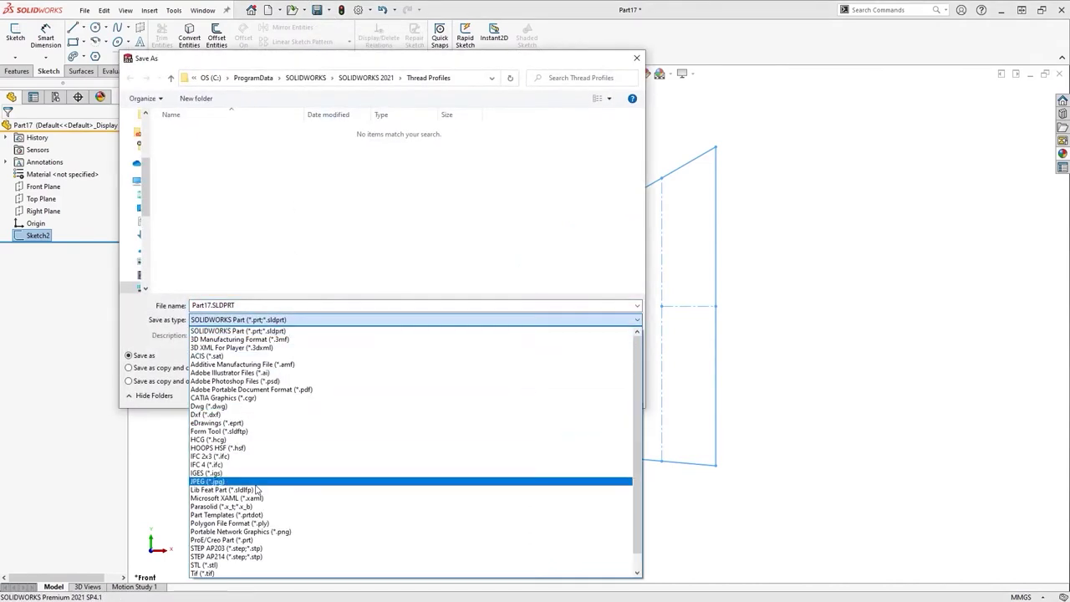
pyautogui.click(221, 489)
pyautogui.click(463, 78)
pyautogui.write('C:\\ProgramData\\SOLIDWORKS\\SOLIDWORKS 2021\\Thread Profiles')
pyautogui.press('Return')
pyautogui.doubleClick(189, 305)
pyautogui.write('K')
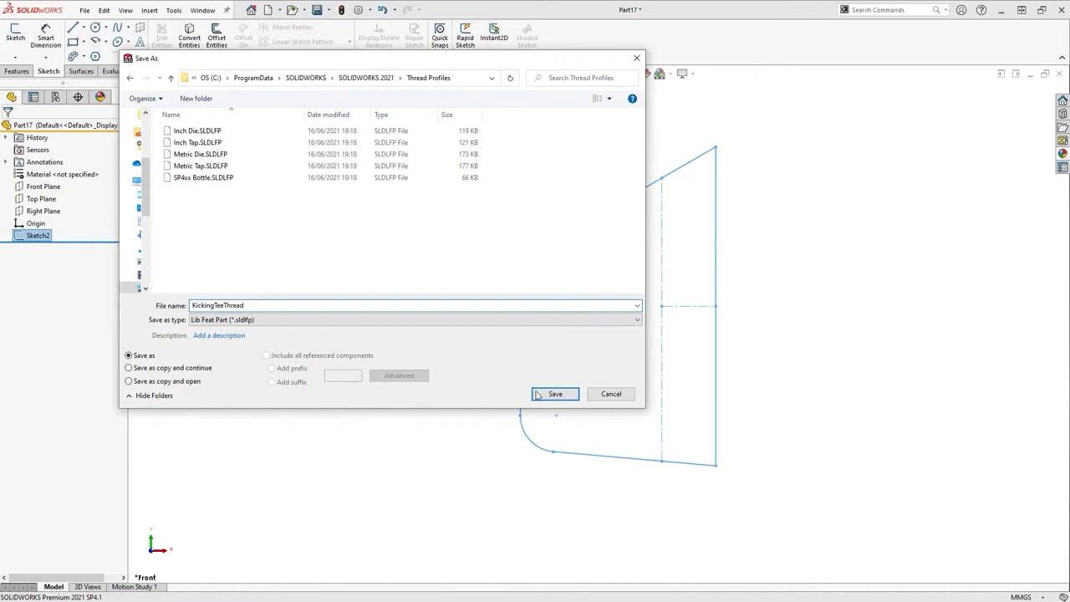
pyautogui.click(552, 394)
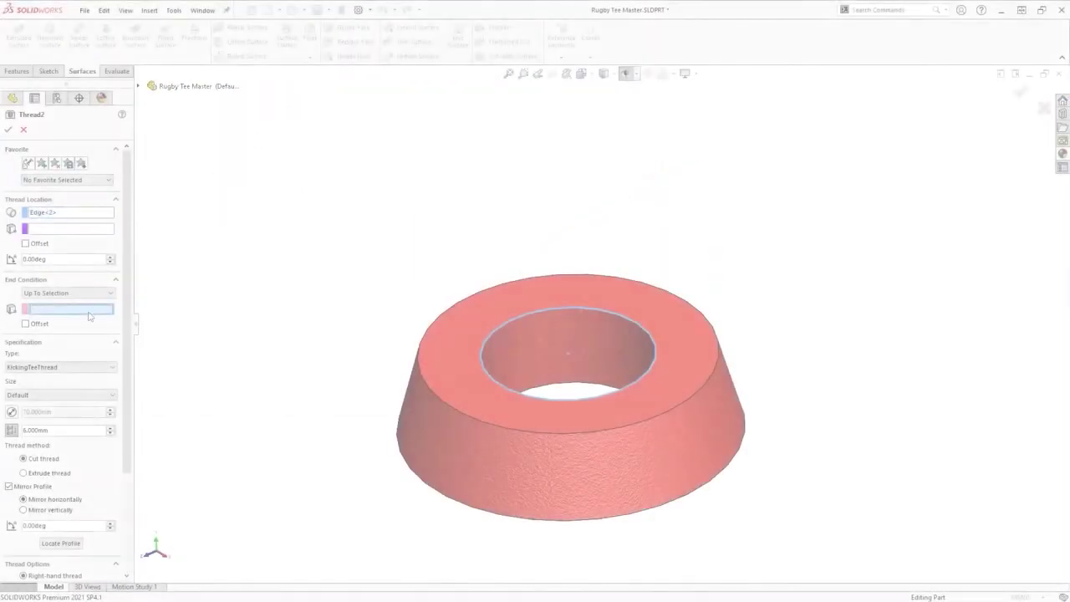
# Step: End the KickingTeeThread cut at the chosen face with 0.500mm and 4.000mm offsets
pyautogui.moveTo(251, 368); pyautogui.dragTo(526, 447, button='middle')
pyautogui.click(526, 446)
pyautogui.moveTo(470, 306); pyautogui.dragTo(483, 429, button='middle')
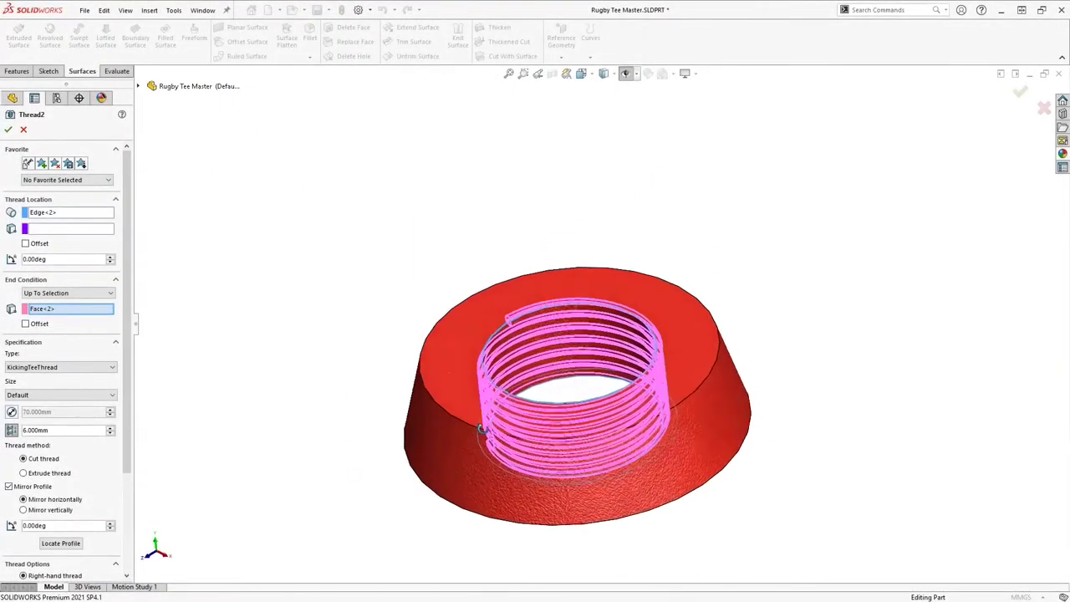
pyautogui.click(36, 244)
pyautogui.click(40, 341)
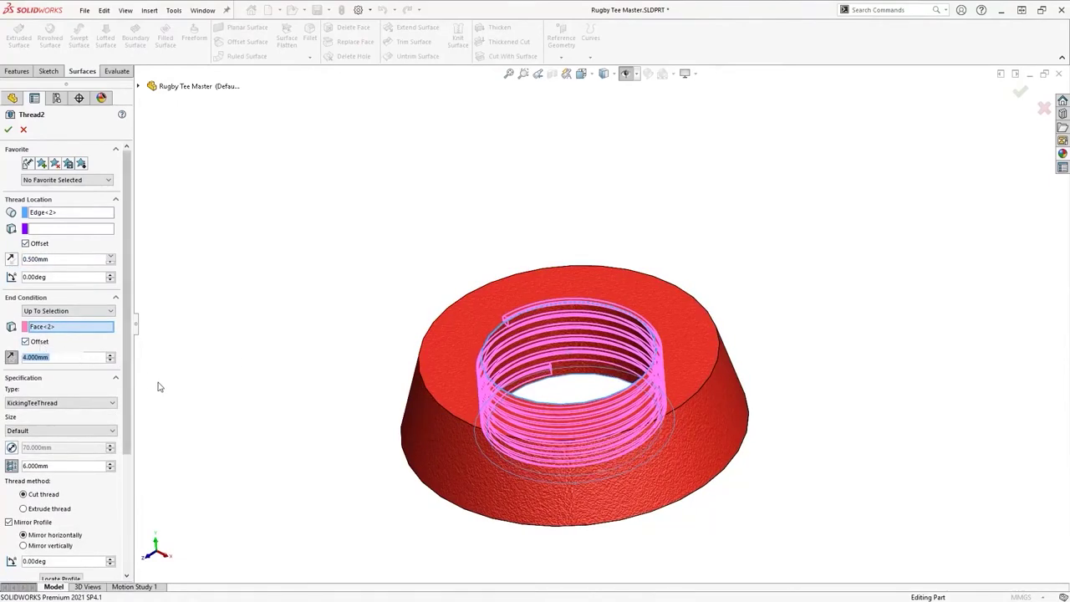
pyautogui.click(8, 129)
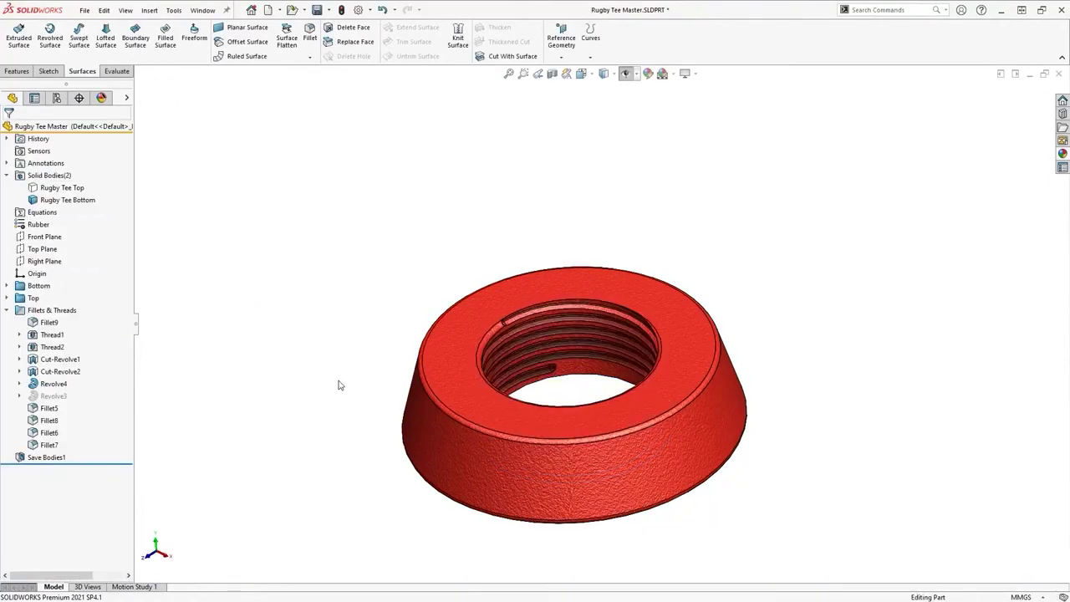
# Step: Sketch on the black top body and preview a revolve about Line13
pyautogui.moveTo(337, 382); pyautogui.dragTo(359, 400, button='middle')
pyautogui.click(739, 437)
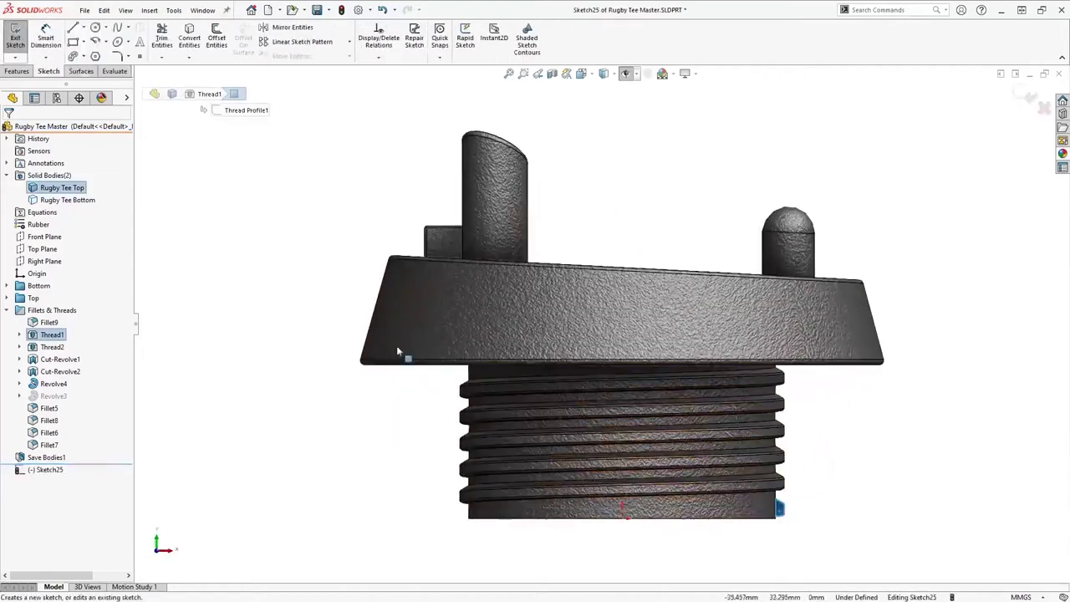
pyautogui.scroll(1, 75, 69)
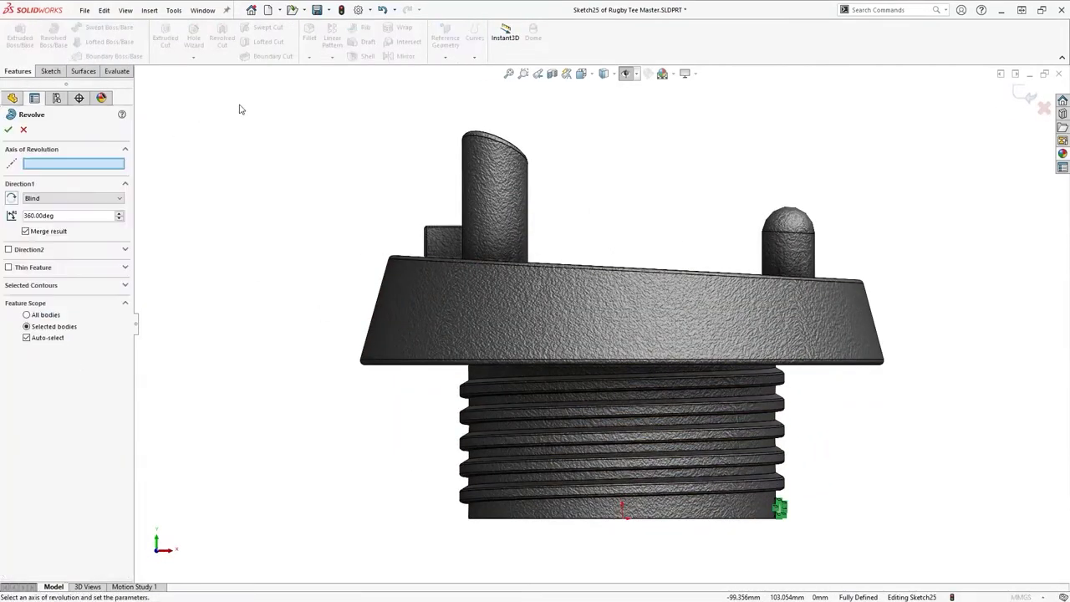
pyautogui.scroll(-6, 797, 504)
pyautogui.click(606, 393)
pyautogui.moveTo(606, 393); pyautogui.dragTo(604, 456, button='middle')
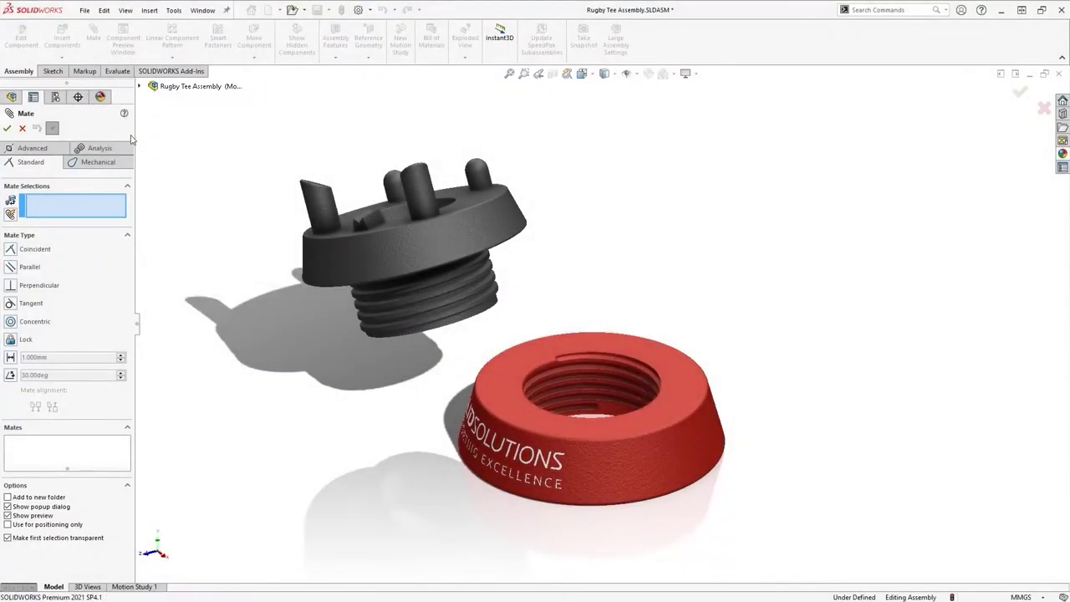
# Step: Add a Limit Distance mate between the red ring's top face and the black top's face
pyautogui.click(97, 162)
pyautogui.click(33, 148)
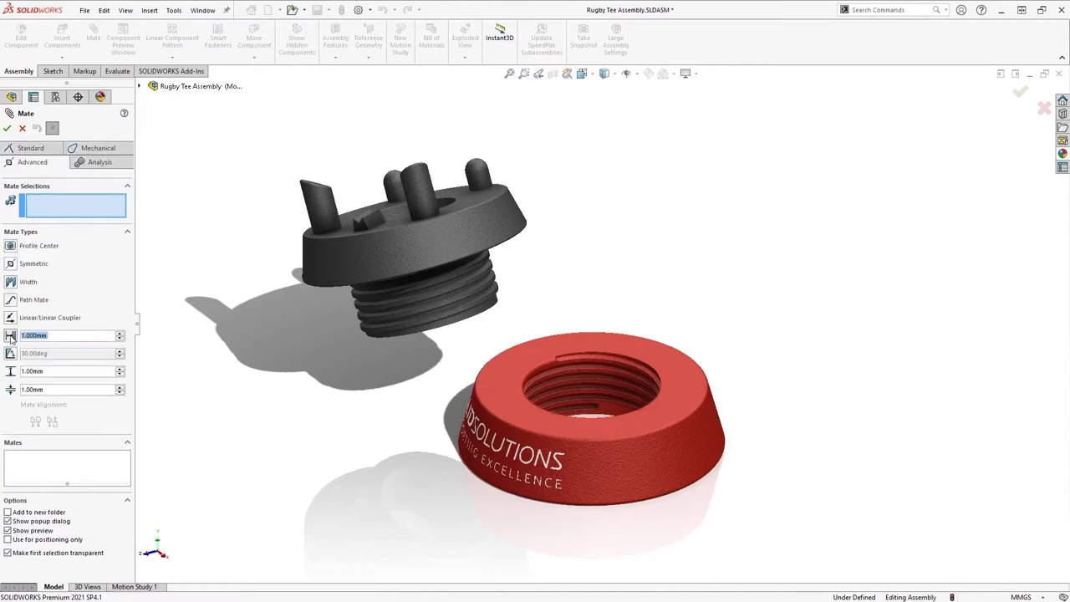
pyautogui.click(499, 399)
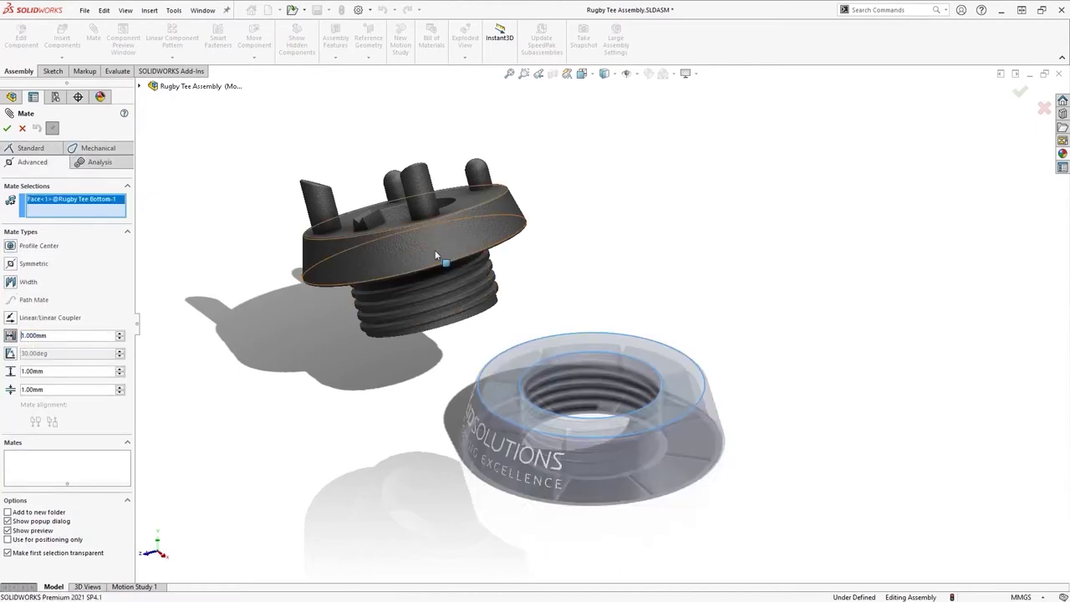
pyautogui.click(449, 216)
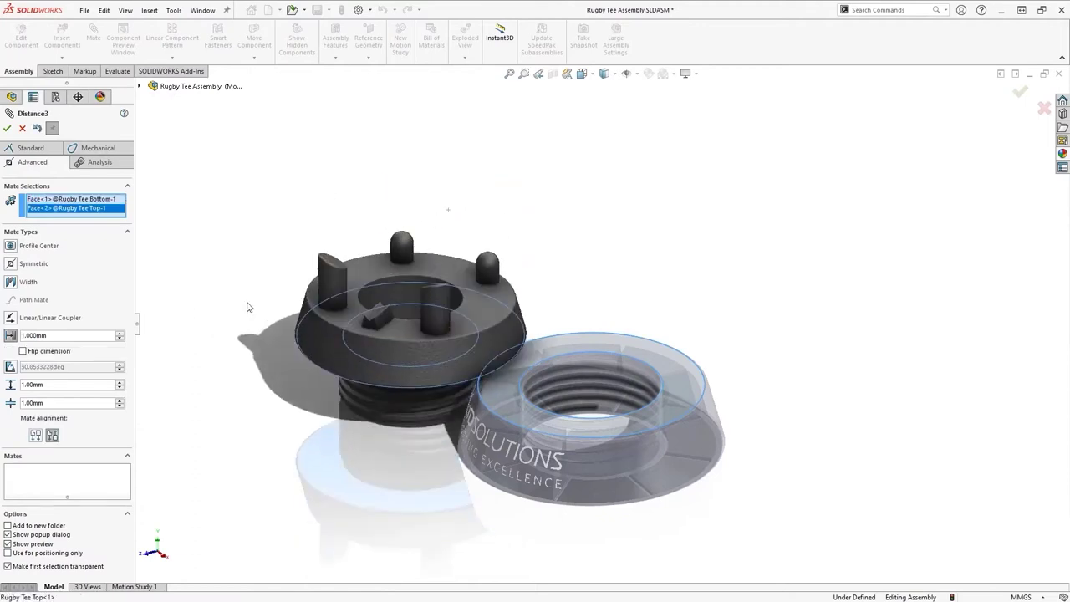
pyautogui.click(119, 339)
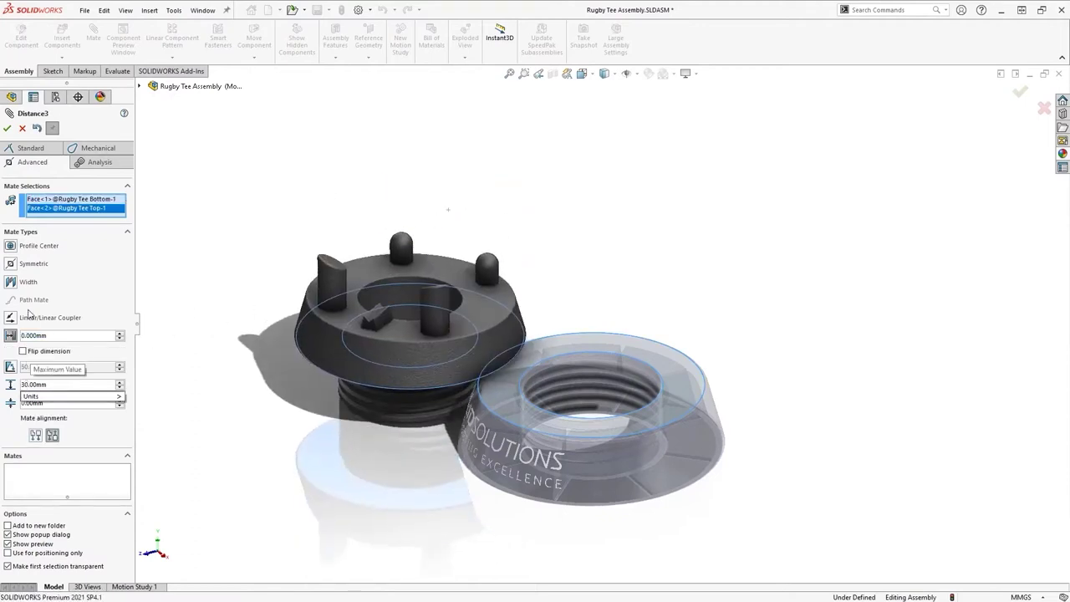
pyautogui.click(7, 128)
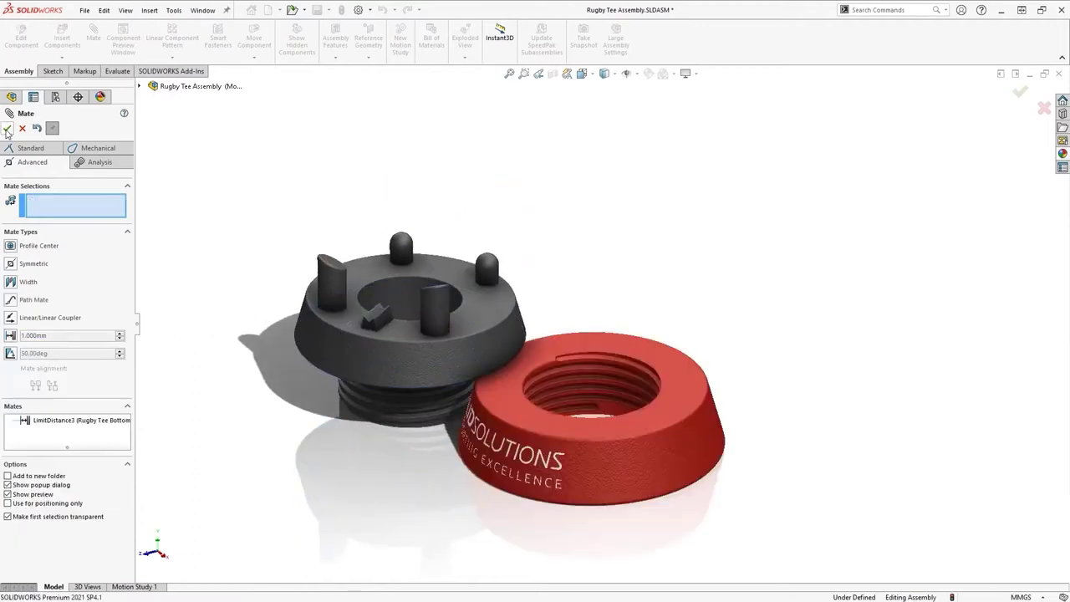
# Step: Add a reversed Screw mate on both thread faces using distance per revolution
pyautogui.click(92, 148)
pyautogui.click(33, 336)
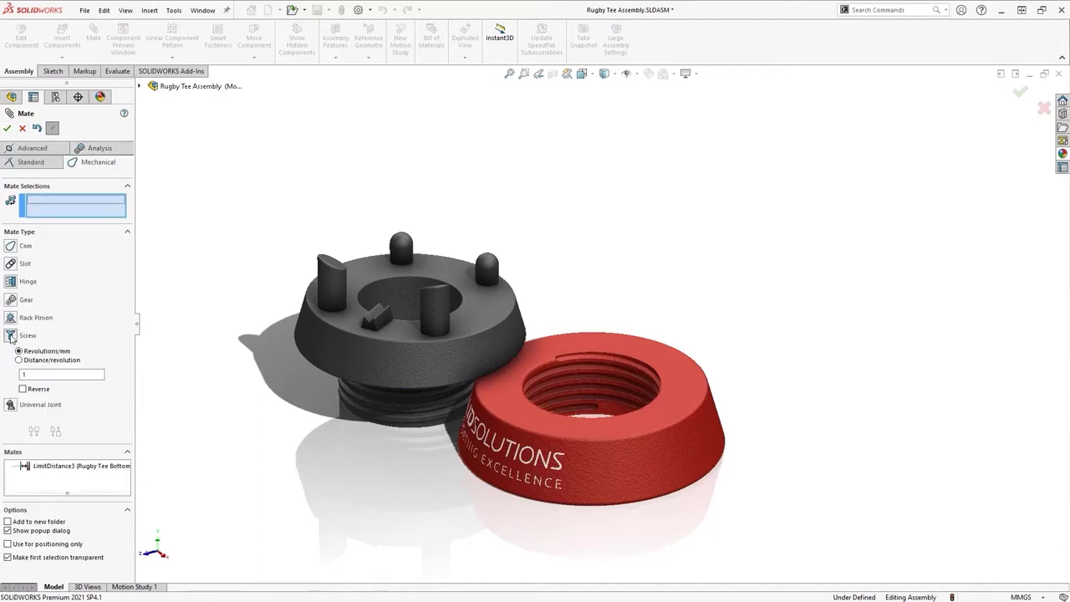
pyautogui.click(368, 401)
pyautogui.click(577, 360)
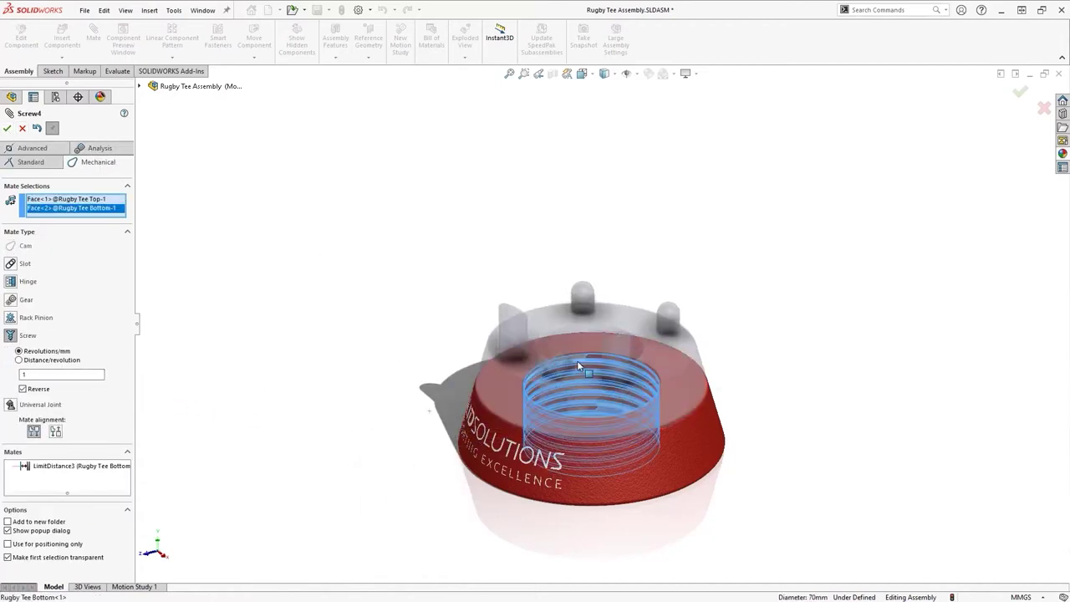
pyautogui.click(62, 361)
pyautogui.click(7, 128)
pyautogui.click(7, 128)
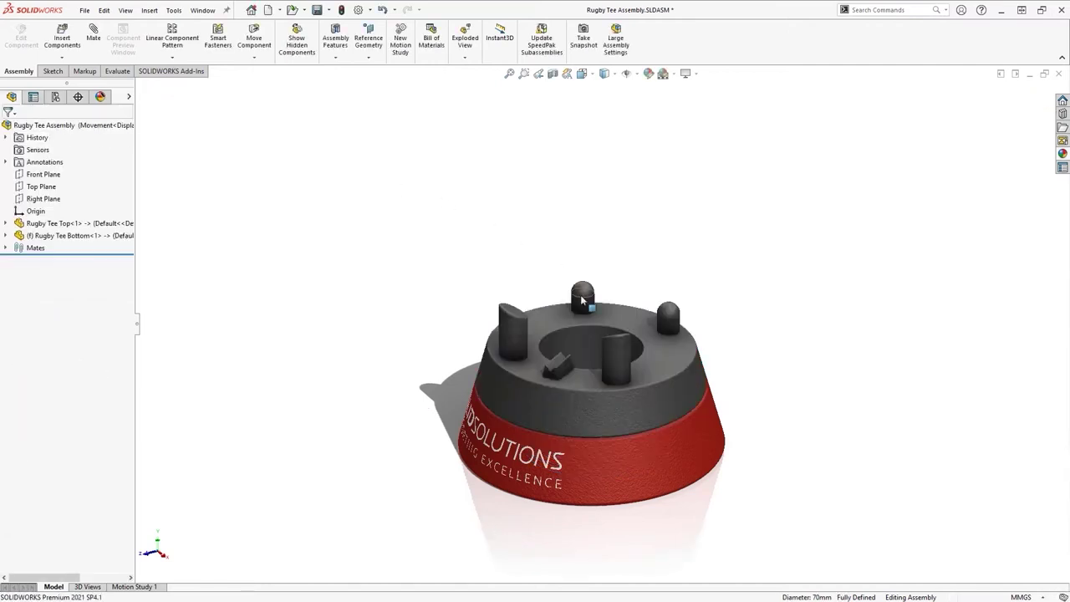
# Step: Turn the top into the ring, then browse the Centipede Warm Season Grass model and 3D Warehouse results
pyautogui.moveTo(582, 303); pyautogui.dragTo(649, 289)
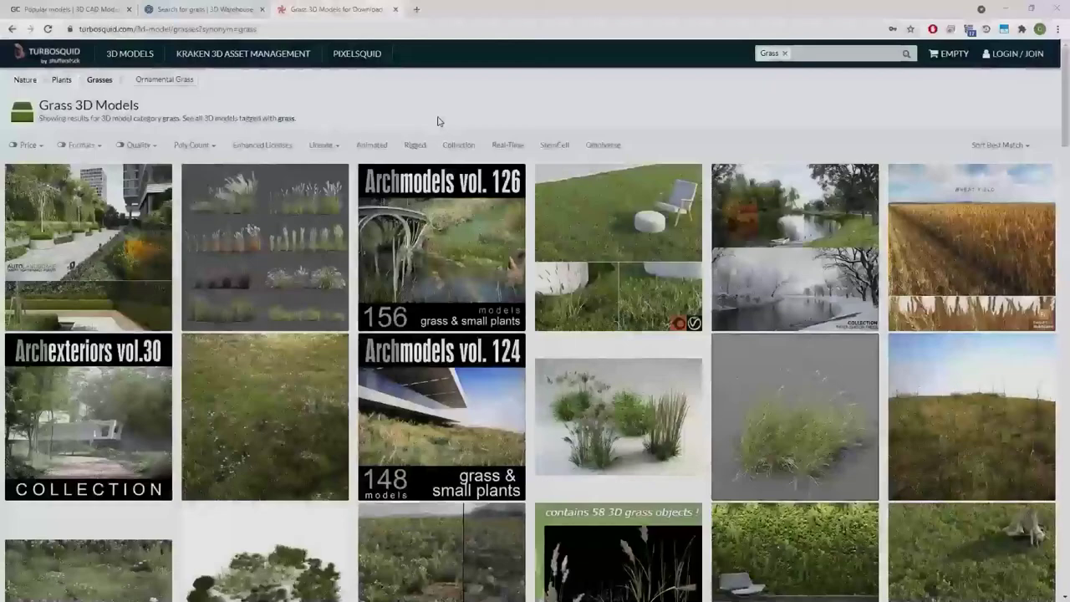
pyautogui.scroll(-5, 566, 365)
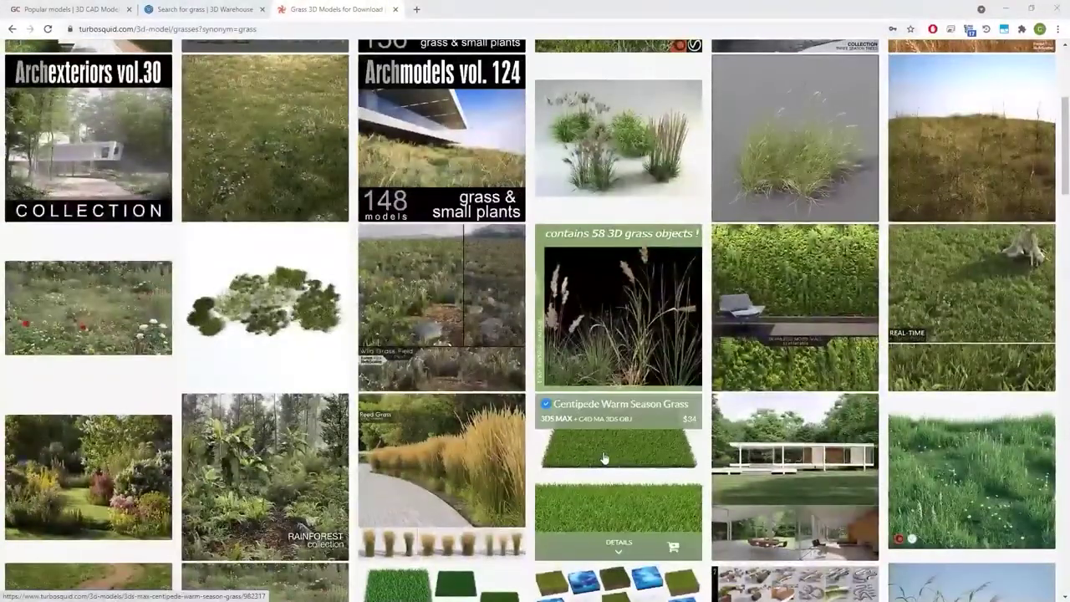
pyautogui.click(581, 398)
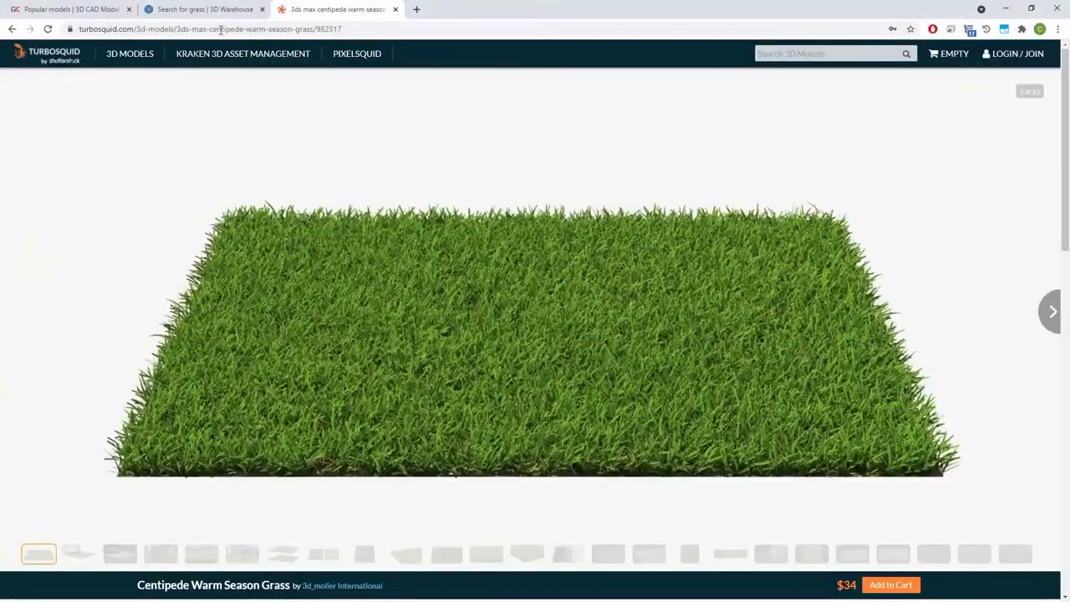
pyautogui.click(205, 9)
pyautogui.scroll(-4, 236, 114)
# Step: Search GrabCAD for 'grass' and download the Tileable/Scatter Grass Patch files as a zip
pyautogui.click(71, 10)
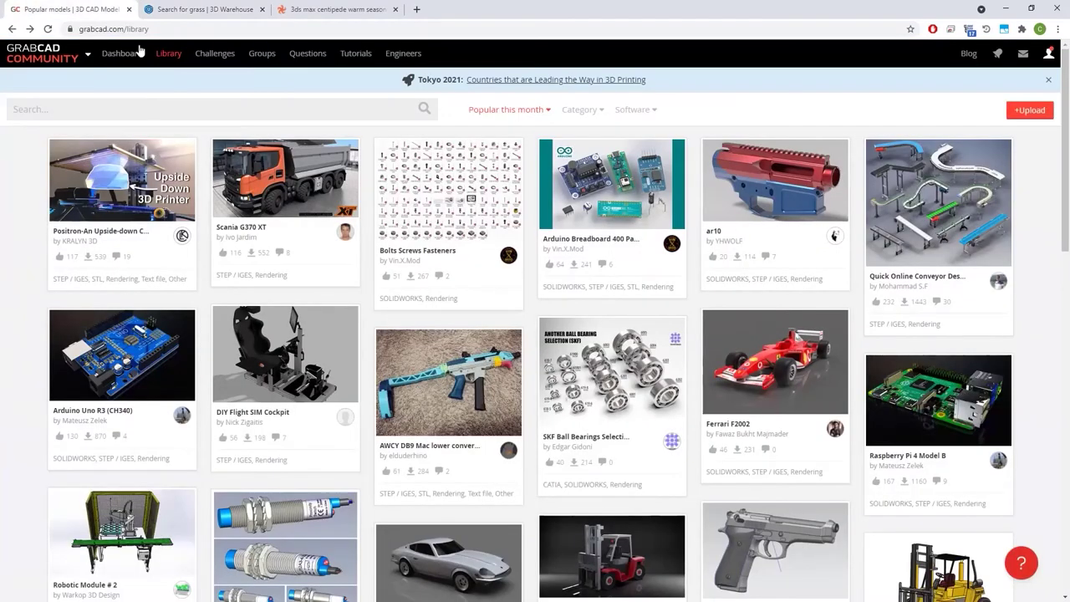
pyautogui.click(132, 104)
pyautogui.write('grass')
pyautogui.press('Return')
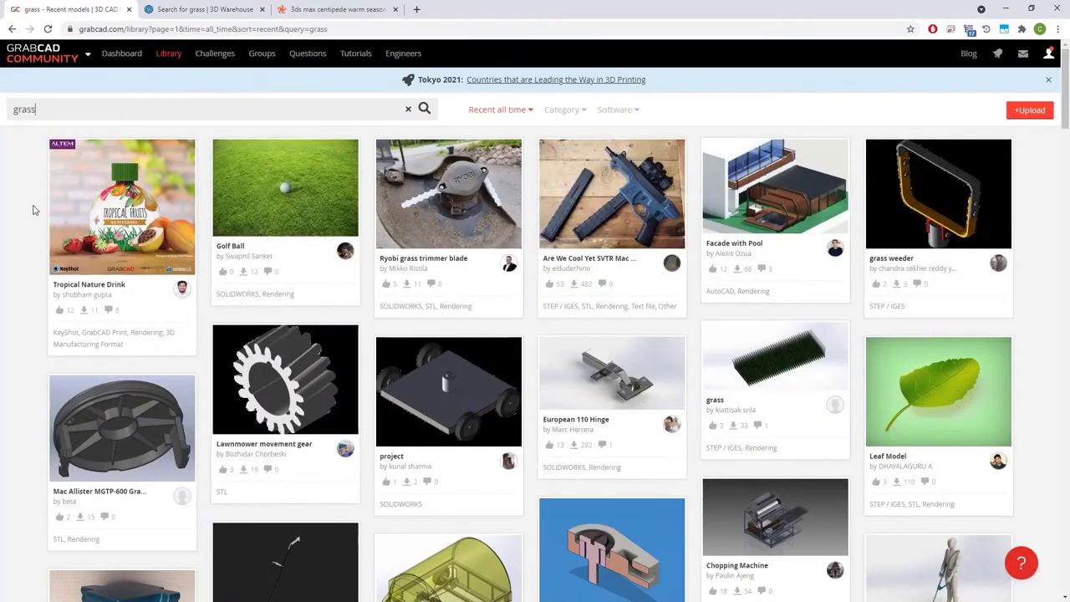
pyautogui.scroll(-10, 32, 284)
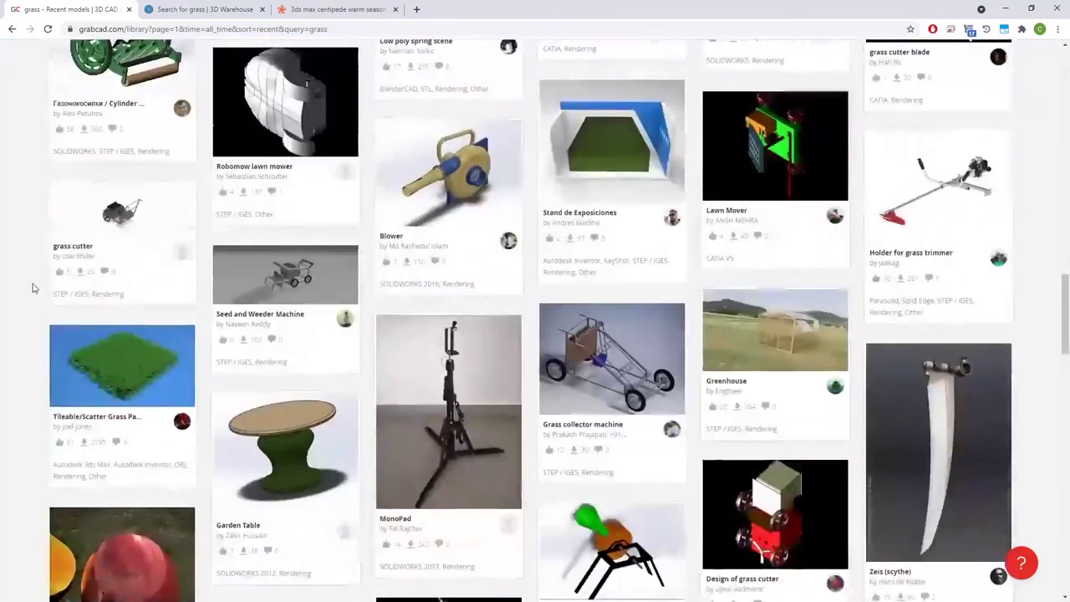
pyautogui.click(106, 365)
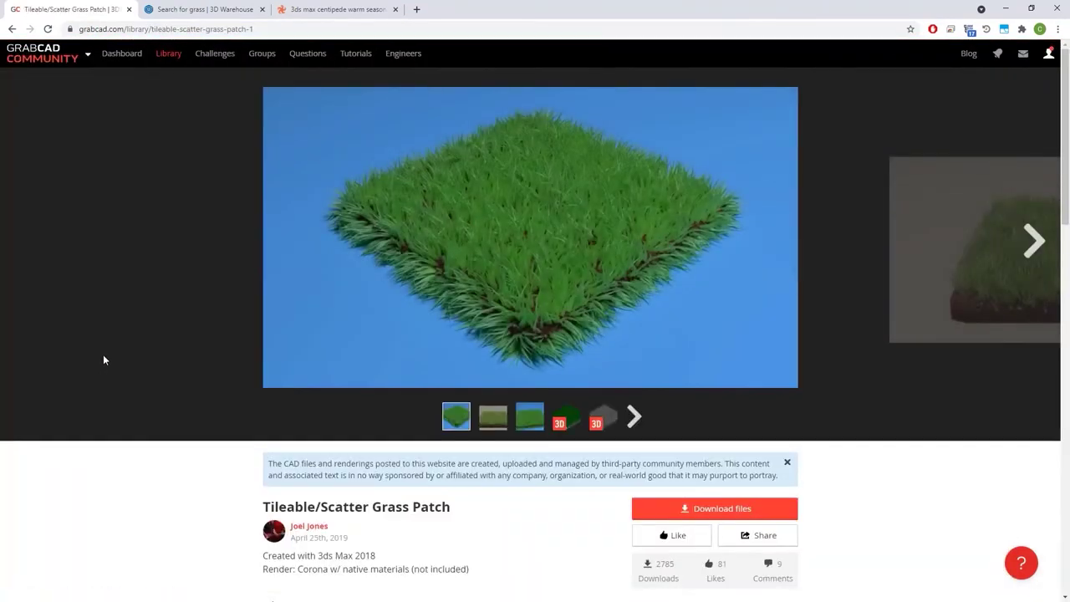
pyautogui.scroll(-3, 651, 426)
pyautogui.scroll(1, 538, 461)
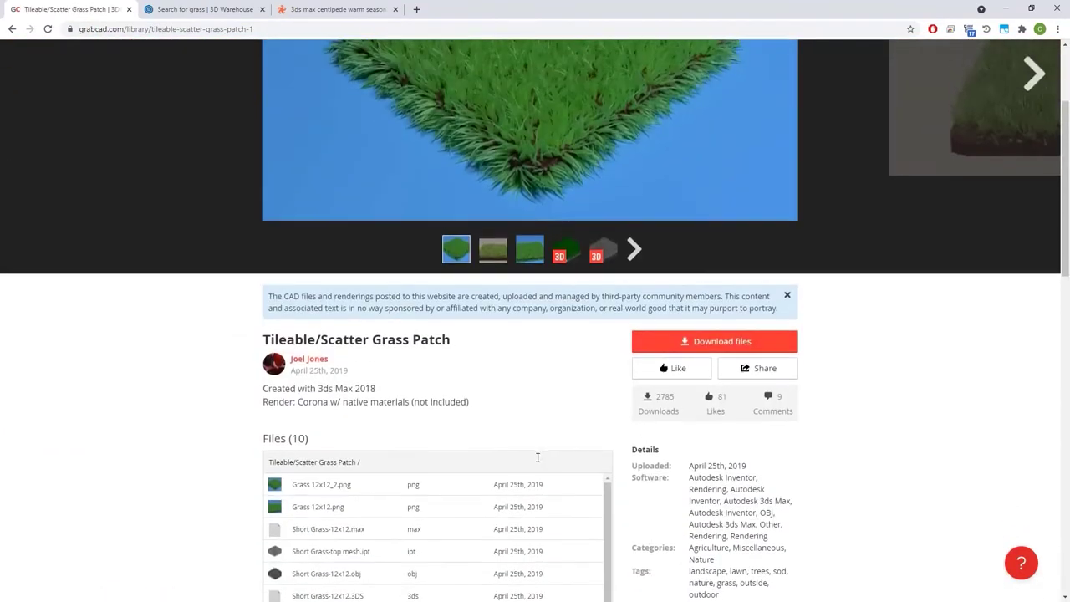
pyautogui.scroll(-2, 410, 454)
pyautogui.scroll(2, 409, 411)
pyautogui.click(691, 345)
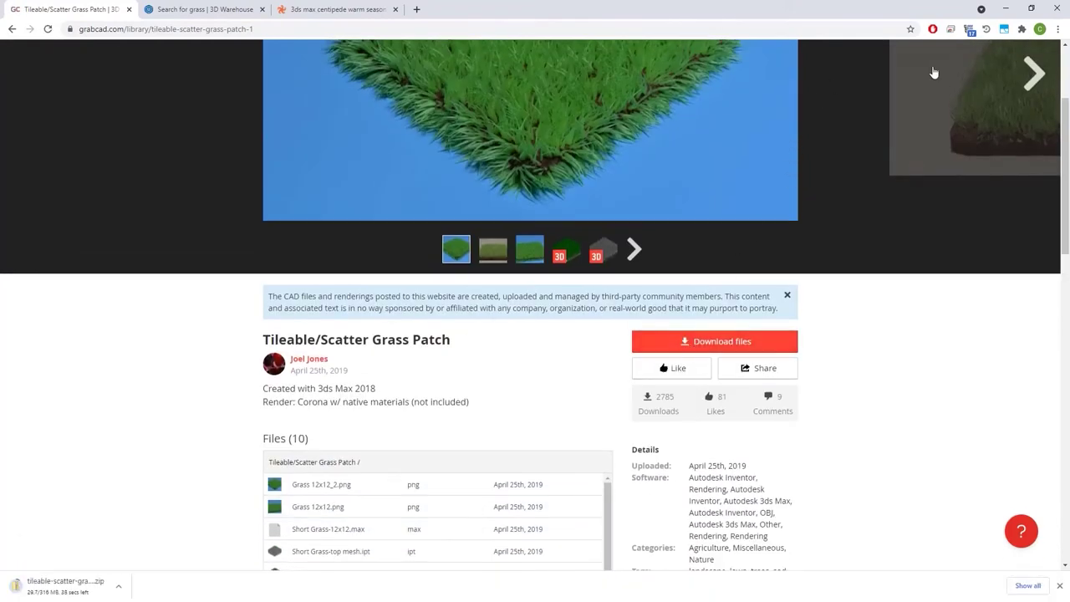
pyautogui.scroll(2, 934, 72)
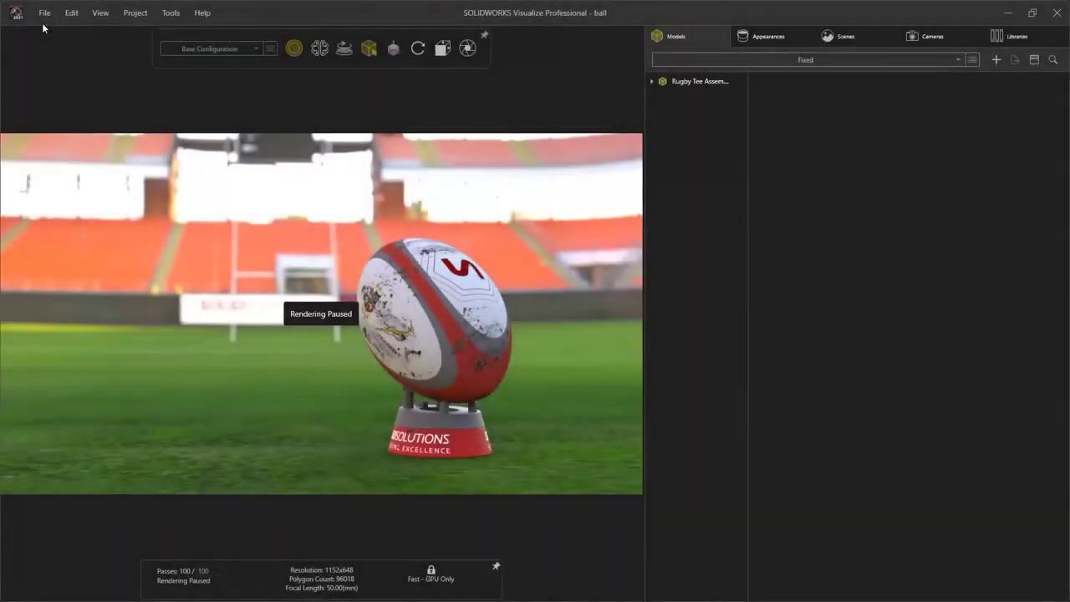
# Step: Import grass.fbx into the ball scene with Animation unticked
pyautogui.click(43, 19)
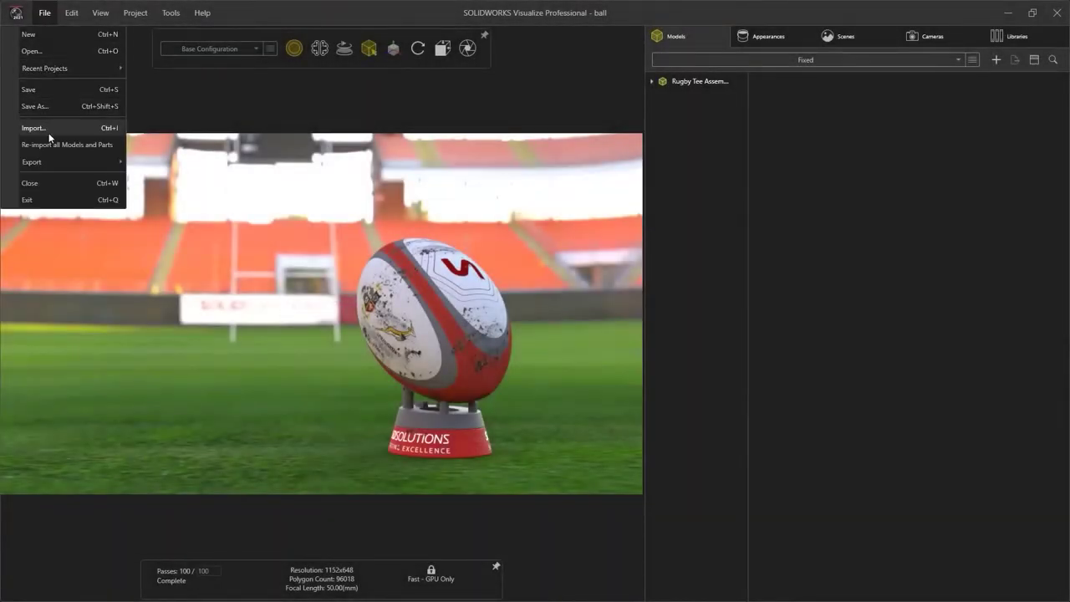
pyautogui.click(33, 128)
pyautogui.click(249, 90)
pyautogui.click(685, 480)
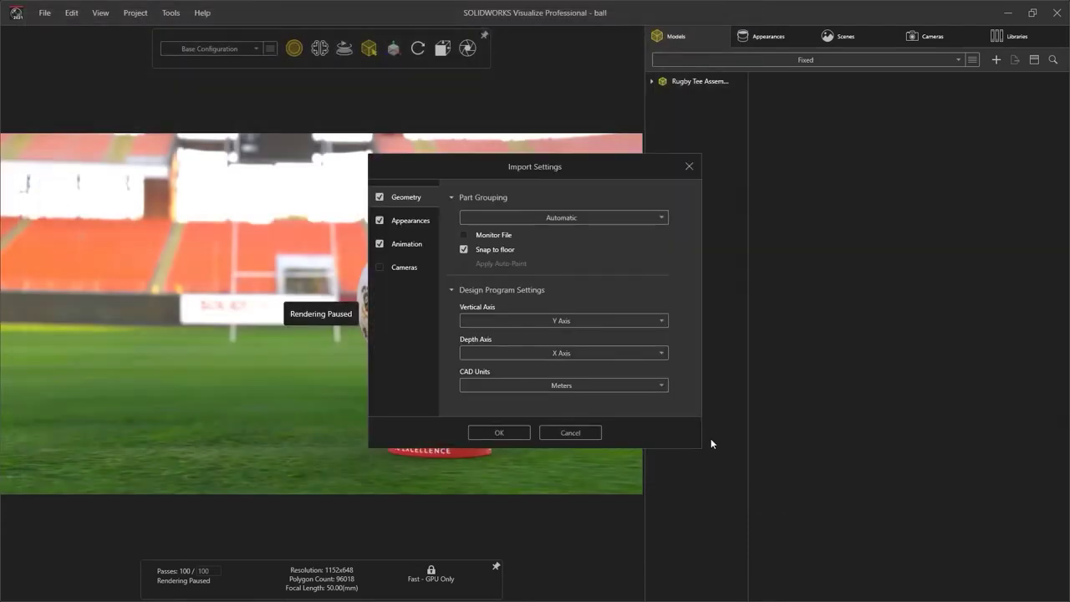
pyautogui.click(380, 243)
pyautogui.click(493, 433)
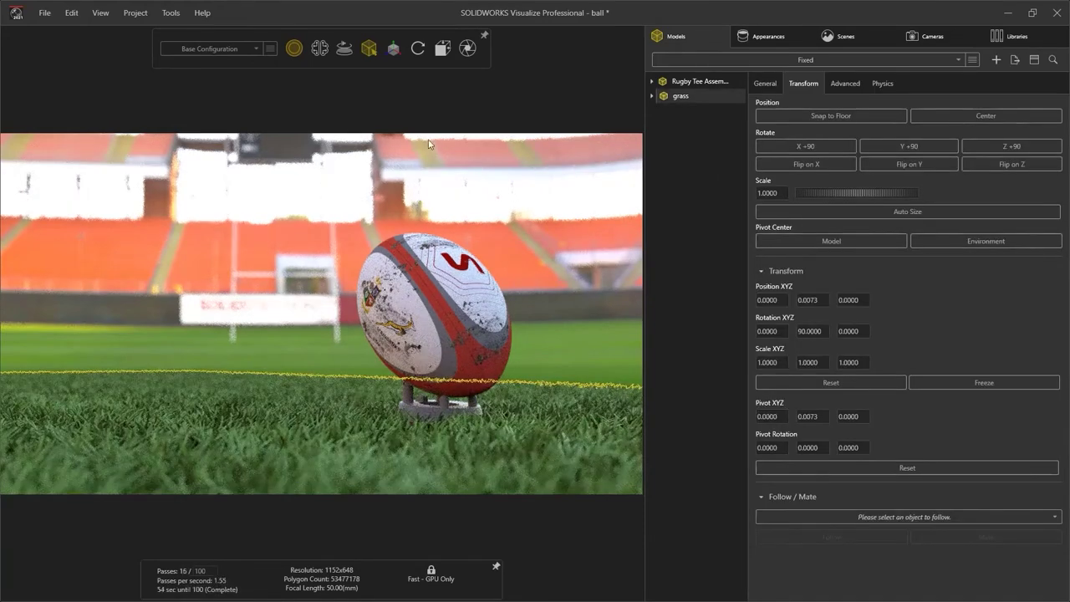
# Step: Lower the grass along Z and raise the Rugby Tee Assembly above it
pyautogui.moveTo(390, 62)
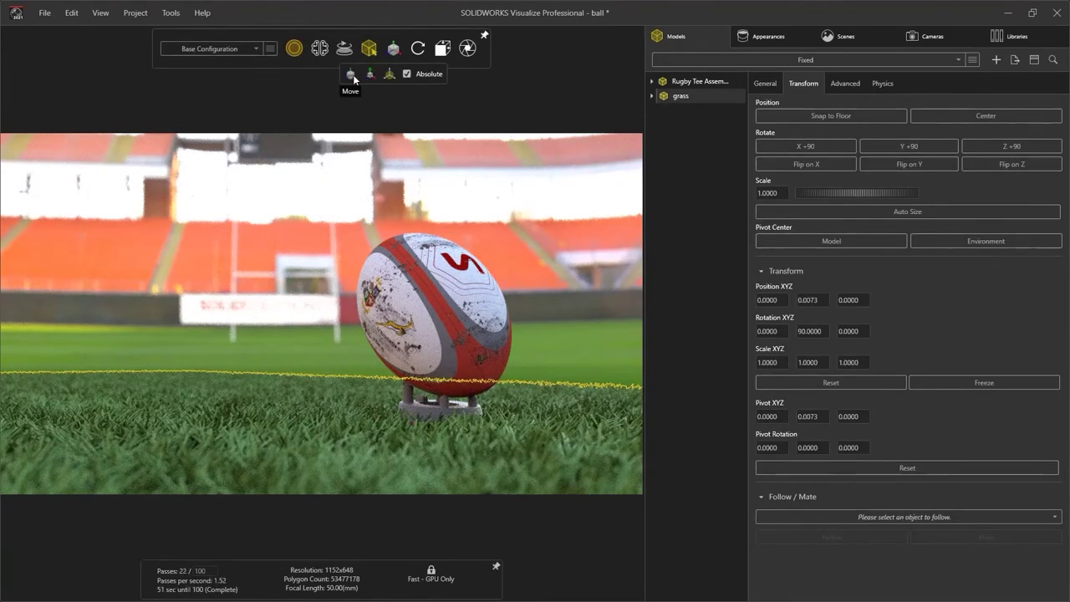
pyautogui.click(352, 74)
pyautogui.moveTo(393, 450); pyautogui.dragTo(620, 447)
pyautogui.click(440, 377)
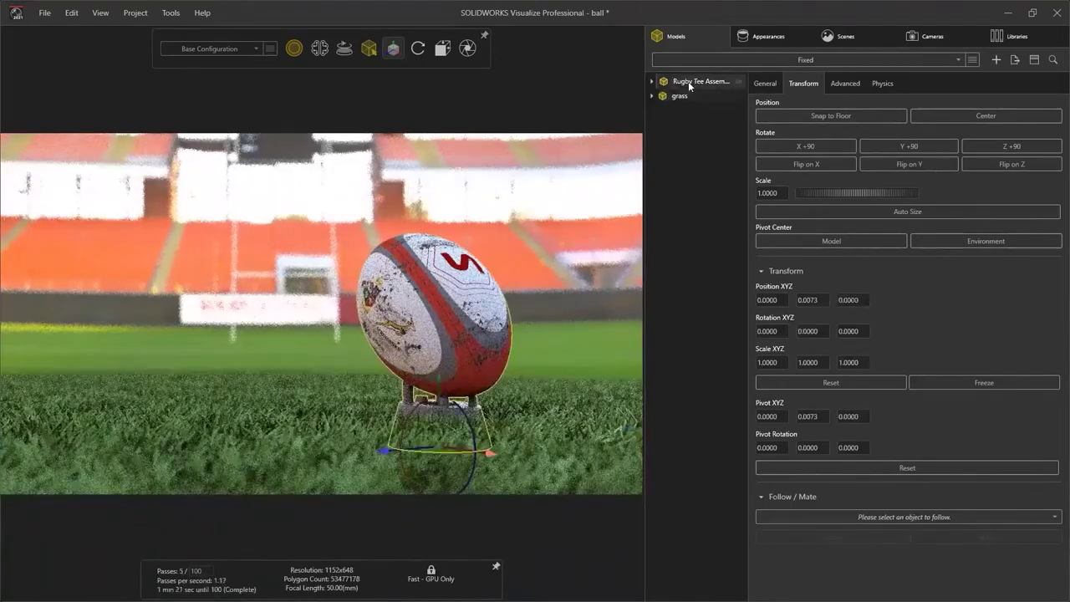
pyautogui.moveTo(440, 378); pyautogui.dragTo(451, 348)
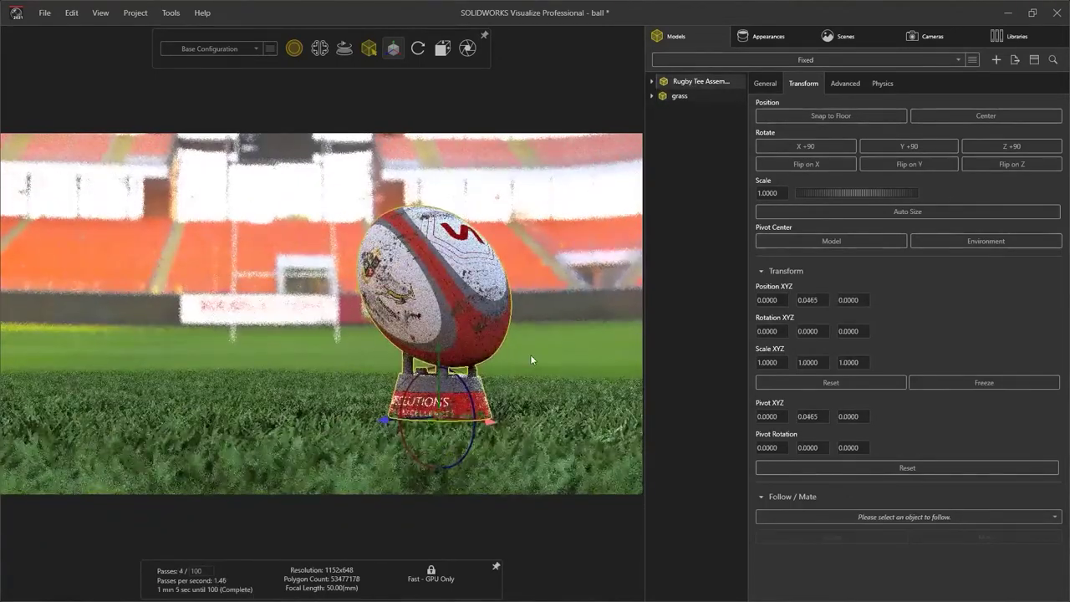
# Step: Make the grass a Paint appearance with a green sampled from the grass and clearcoat about 2.47
pyautogui.click(530, 354)
pyautogui.moveTo(392, 49)
pyautogui.click(388, 74)
pyautogui.click(538, 415)
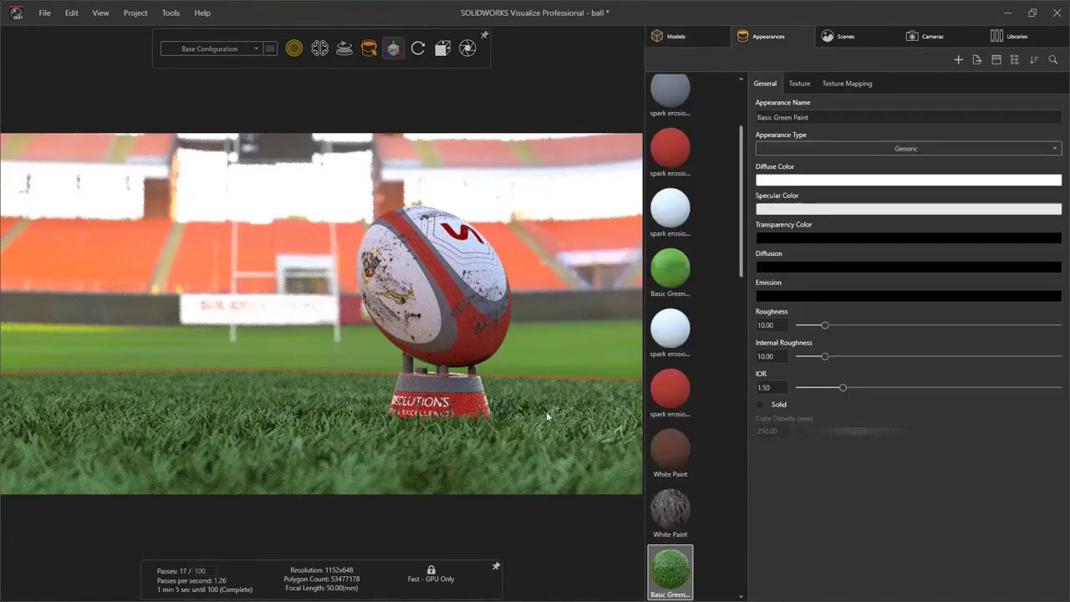
pyautogui.click(782, 149)
pyautogui.click(789, 298)
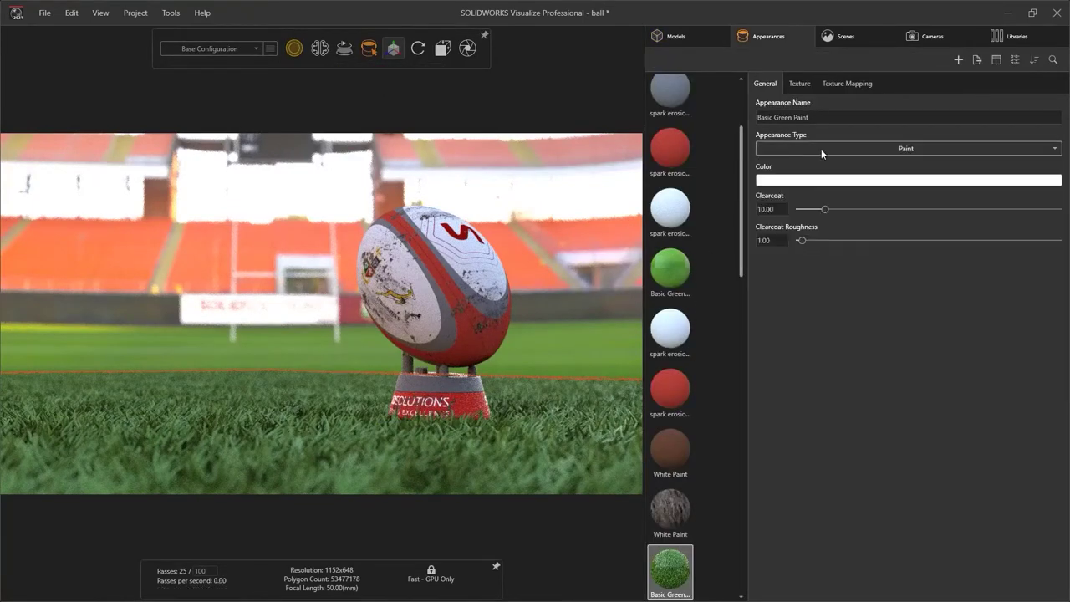
pyautogui.click(801, 181)
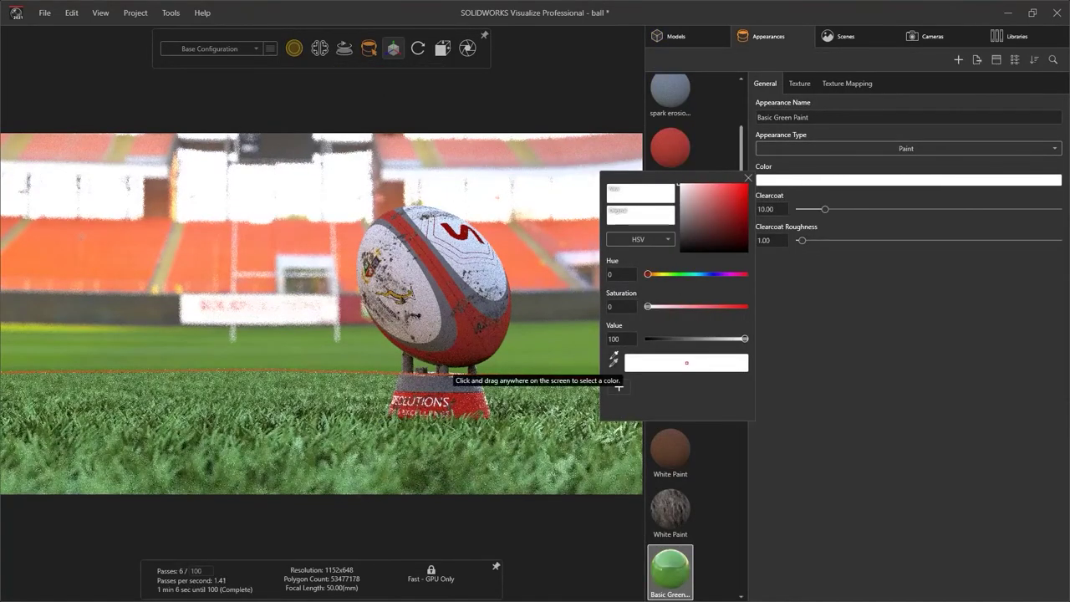
pyautogui.moveTo(614, 361); pyautogui.dragTo(555, 353)
pyautogui.moveTo(825, 209); pyautogui.dragTo(806, 211)
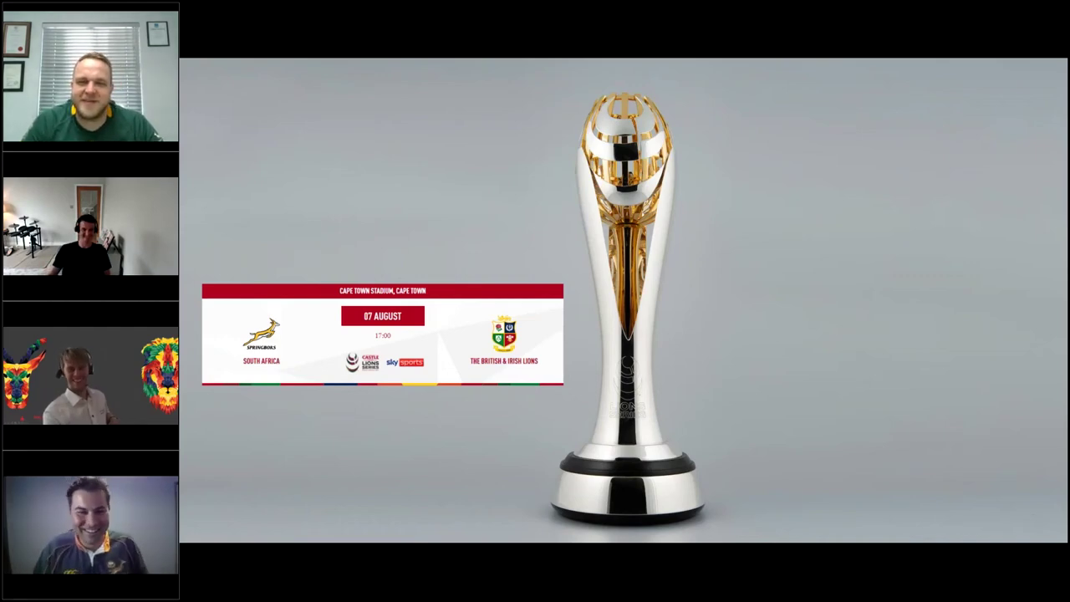
# Step: Advance the webinar slides to the Lions trophy title slide
pyautogui.press('Right')
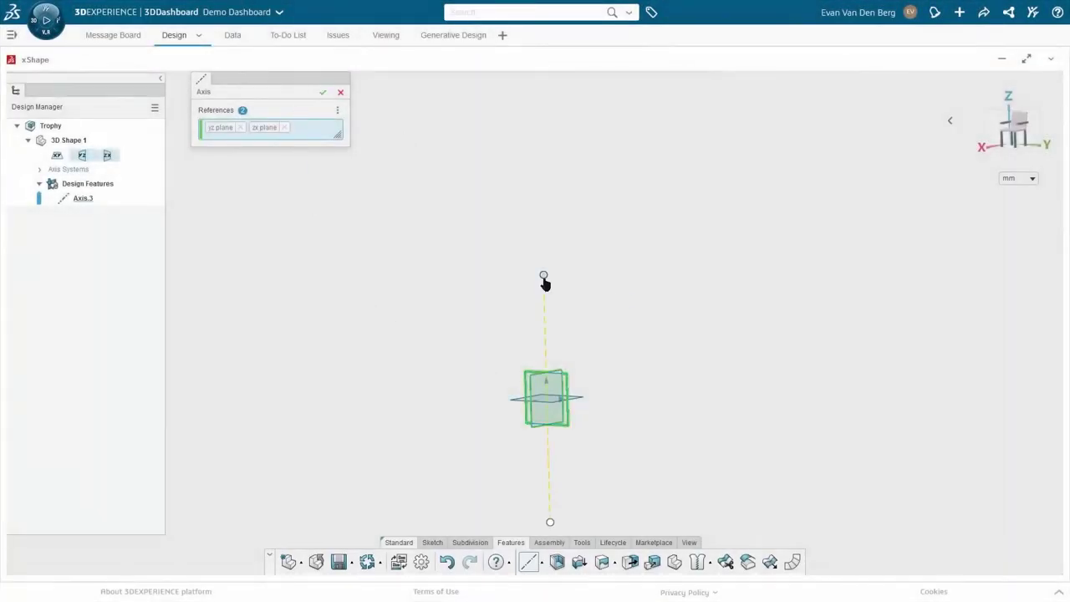
# Step: Lengthen Axis.3 both upward and downward and confirm it
pyautogui.moveTo(544, 278); pyautogui.dragTo(537, 92)
pyautogui.moveTo(549, 525); pyautogui.dragTo(552, 553)
pyautogui.click(321, 92)
# Step: Place a Globe subdivision primitive (8 × 8 sections, scale 100) on Axis.3
pyautogui.moveTo(449, 411)
pyautogui.mouseDown(button='middle')
pyautogui.moveTo(451, 437)
pyautogui.moveTo(437, 413)
pyautogui.mouseUp(button='middle')
pyautogui.click(470, 541)
pyautogui.click(540, 468)
pyautogui.click(531, 563)
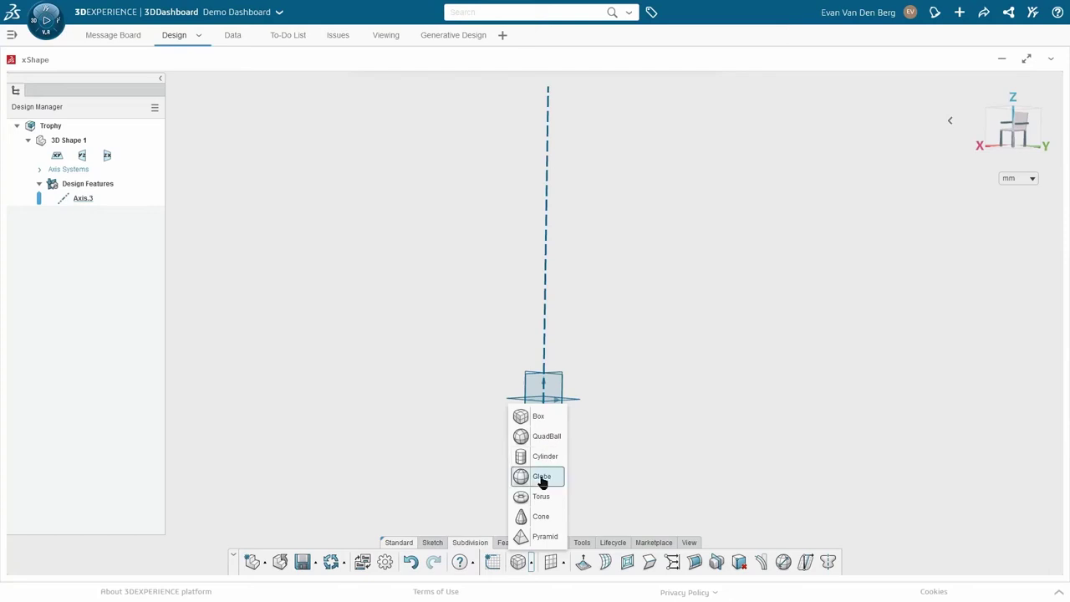
pyautogui.click(541, 477)
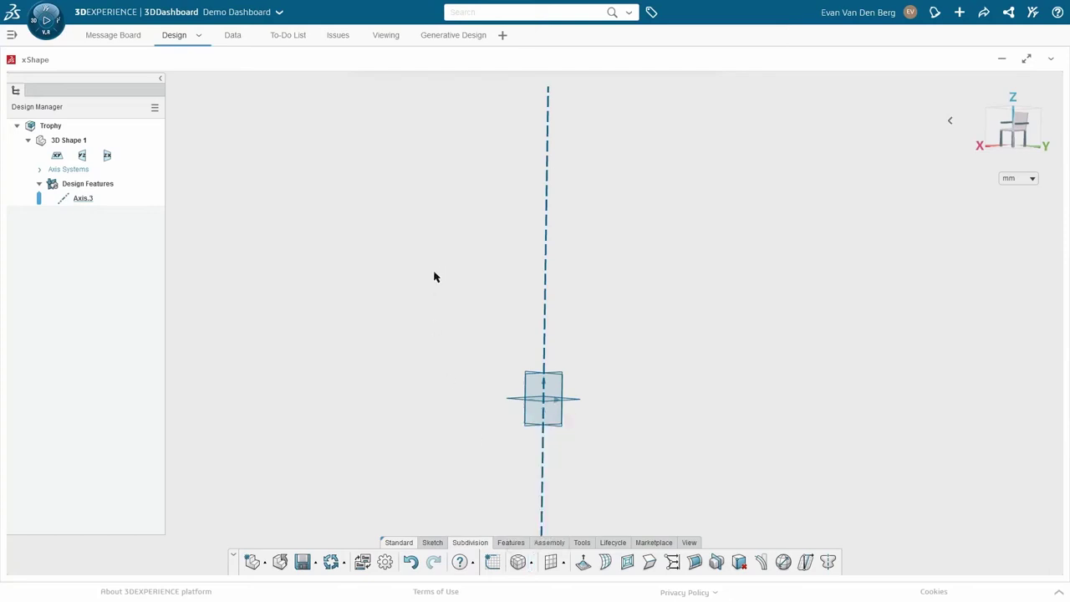
pyautogui.click(531, 562)
pyautogui.click(539, 477)
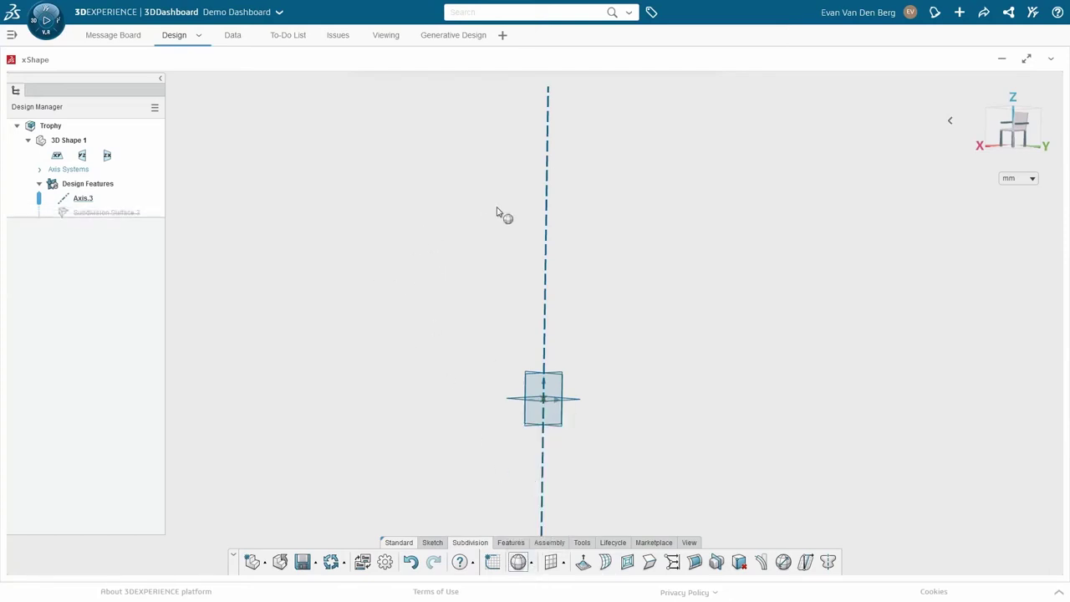
pyautogui.click(551, 189)
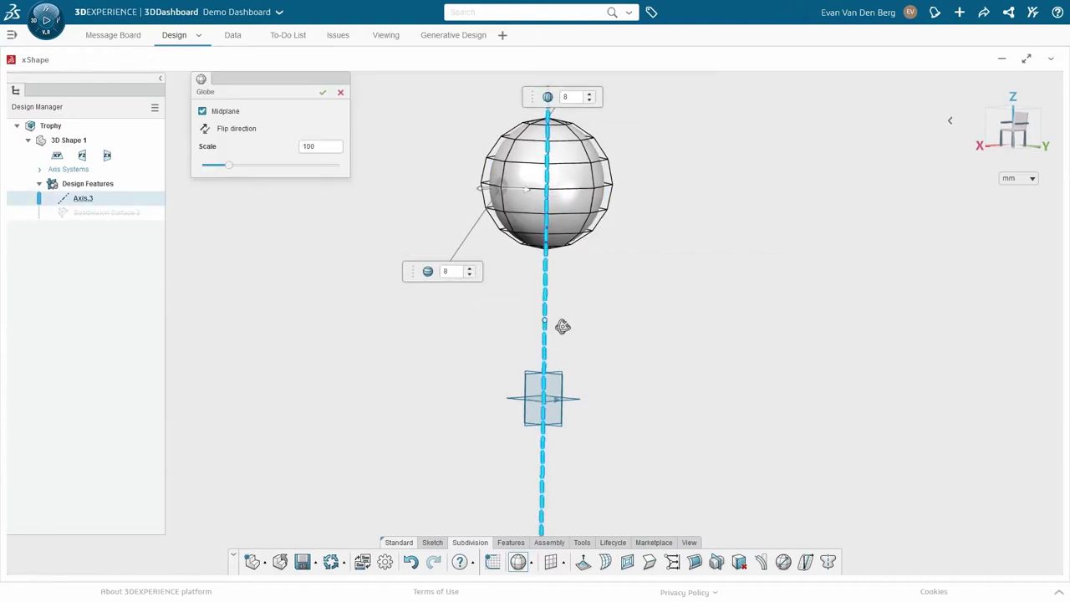
pyautogui.click(323, 92)
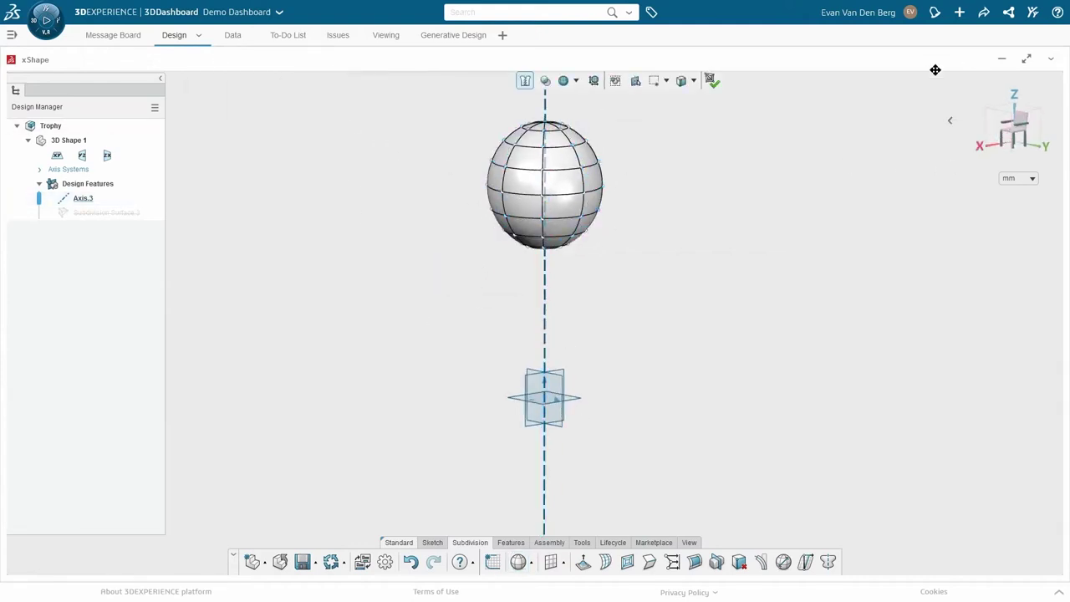
# Step: In a front view, stretch the sphere's top rows of faces upward
pyautogui.click(1001, 124)
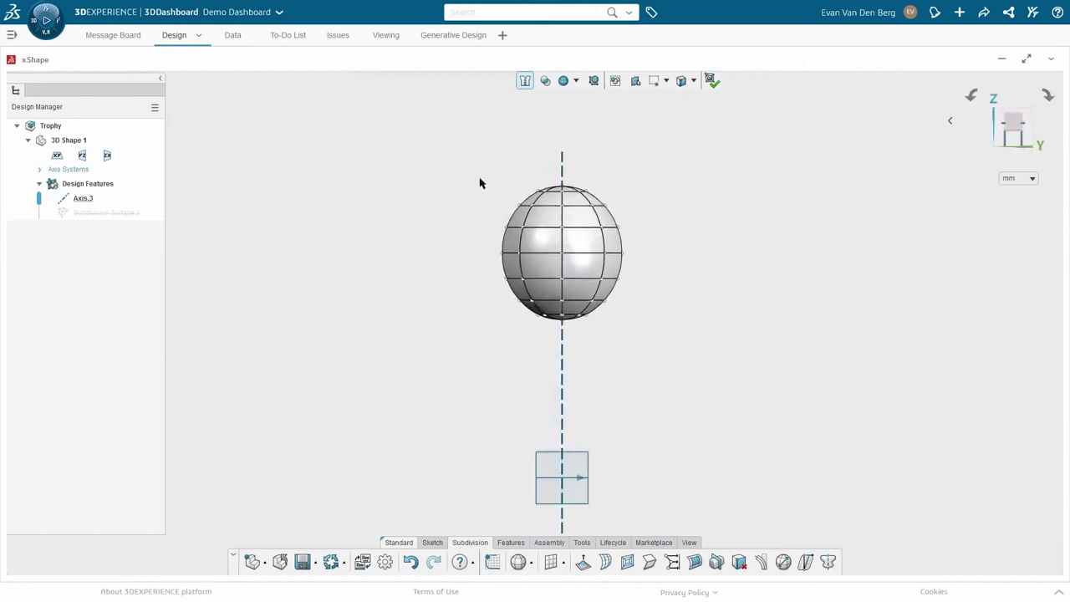
pyautogui.click(679, 237)
pyautogui.moveTo(564, 162); pyautogui.dragTo(562, 146)
pyautogui.click(471, 167)
# Step: Pull the sphere's top pole up into a point, forming an egg shape
pyautogui.click(641, 208)
pyautogui.click(564, 141)
pyautogui.click(564, 139)
pyautogui.moveTo(565, 136); pyautogui.dragTo(566, 112)
pyautogui.click(401, 200)
pyautogui.moveTo(401, 200); pyautogui.dragTo(554, 150, button='middle')
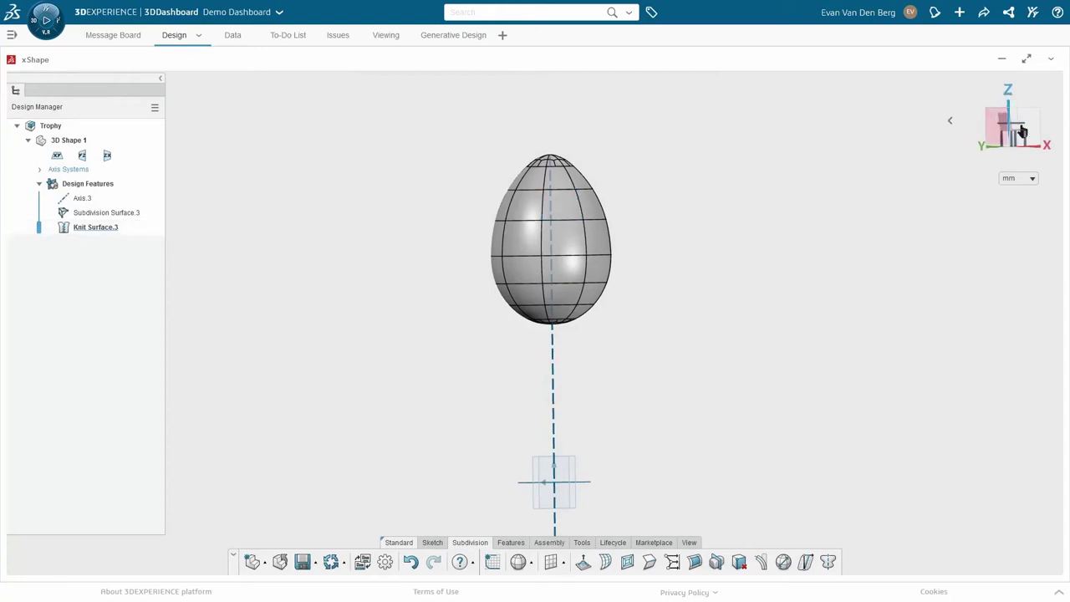
pyautogui.moveTo(1024, 132); pyautogui.dragTo(907, 173)
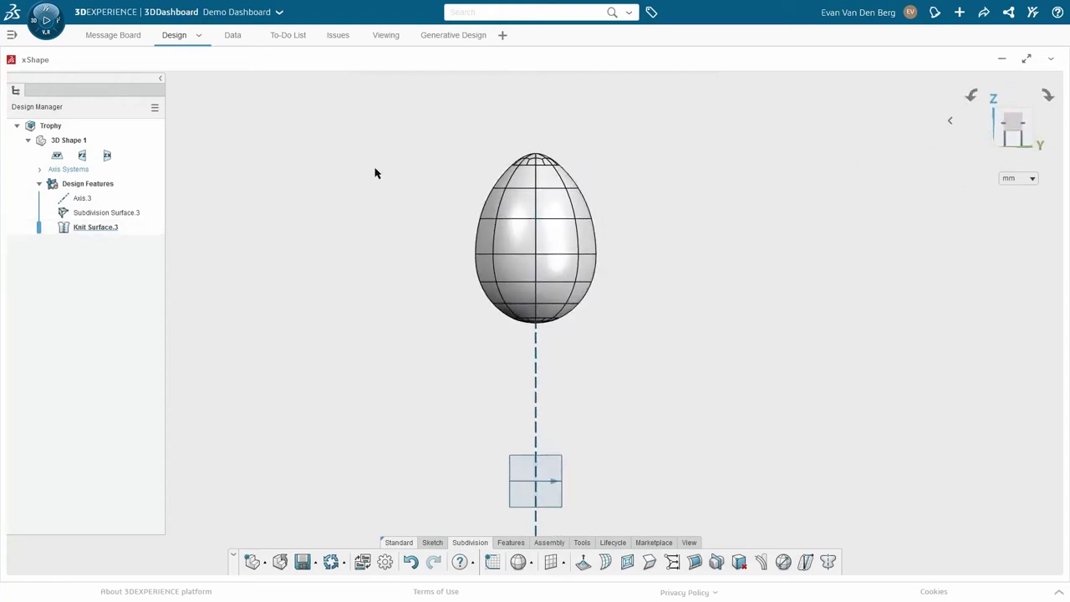
pyautogui.moveTo(370, 267); pyautogui.dragTo(438, 429, button='middle')
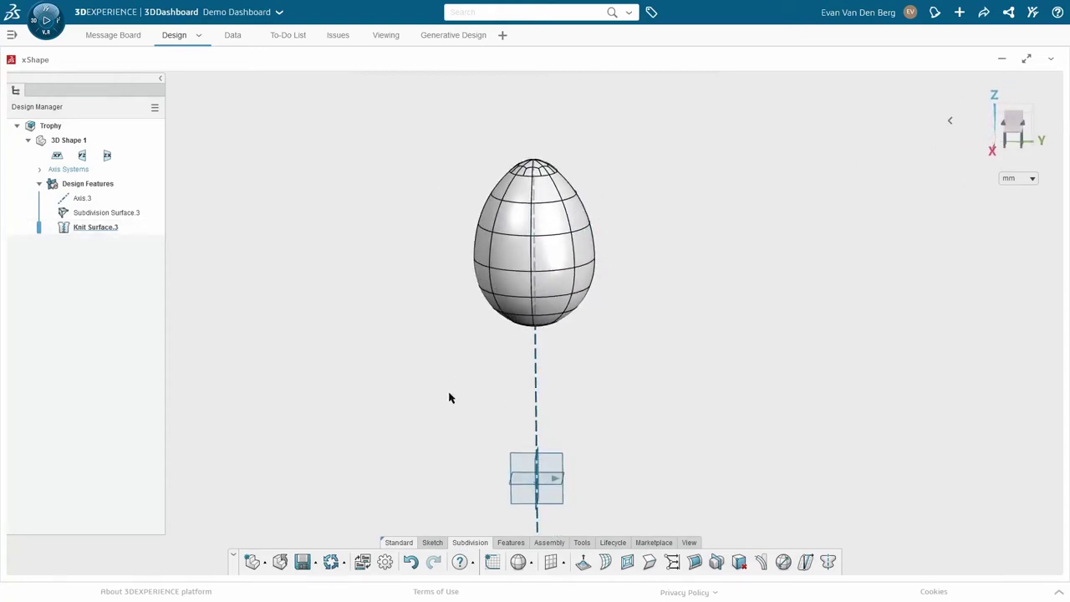
# Step: Create Plane.3 through a vertex near the egg's top, normal to Axis.3
pyautogui.click(509, 544)
pyautogui.click(546, 566)
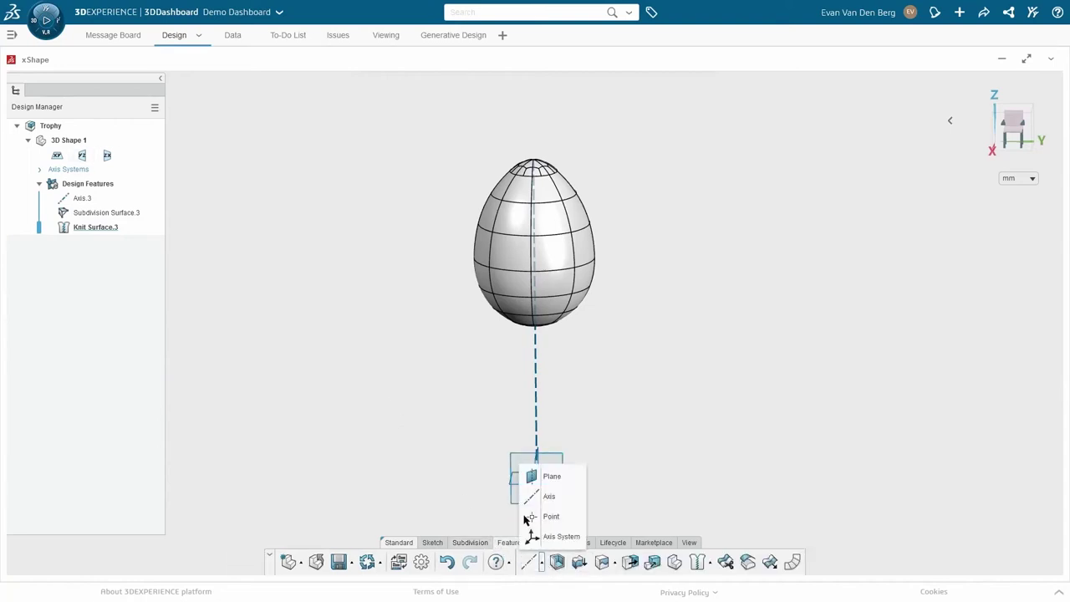
pyautogui.click(540, 478)
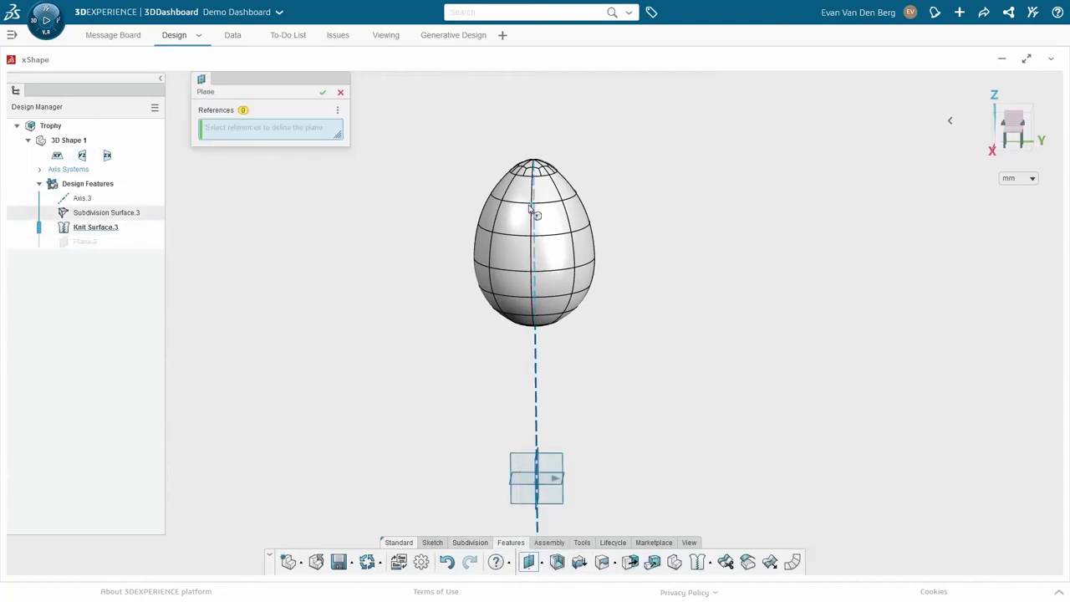
pyautogui.click(539, 197)
pyautogui.click(535, 197)
pyautogui.click(325, 92)
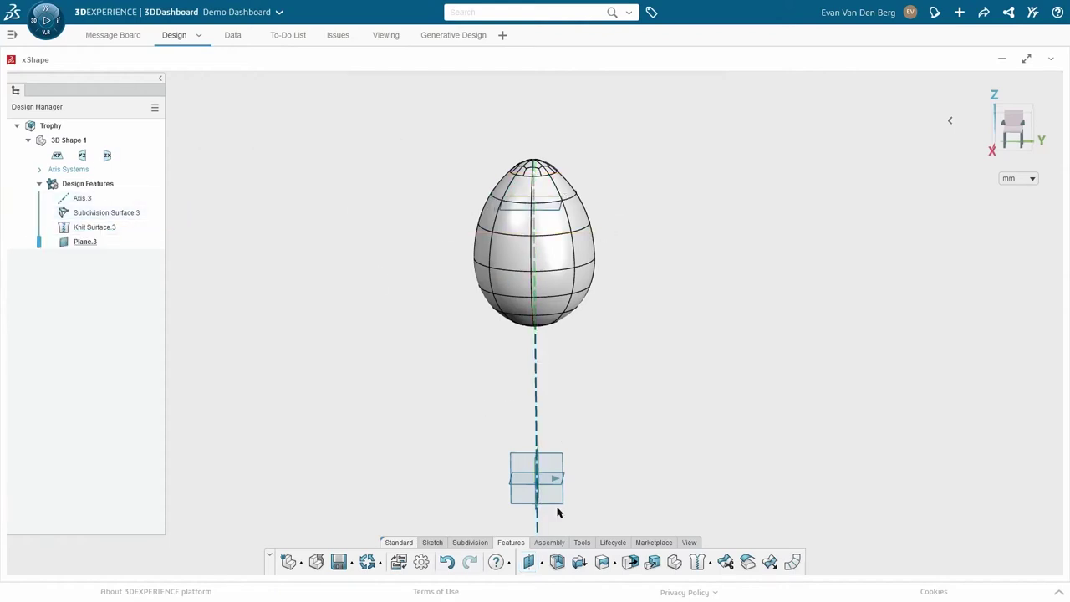
# Step: Split the egg body with Plane.3 as Split.2, then switch to xDesign
pyautogui.click(614, 567)
pyautogui.click(615, 516)
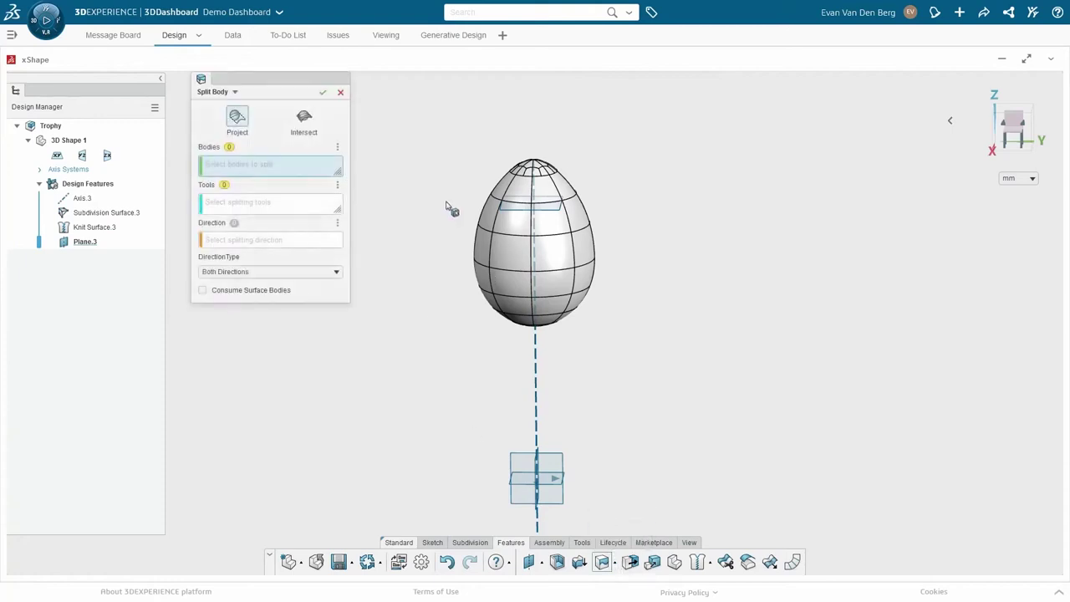
pyautogui.click(525, 199)
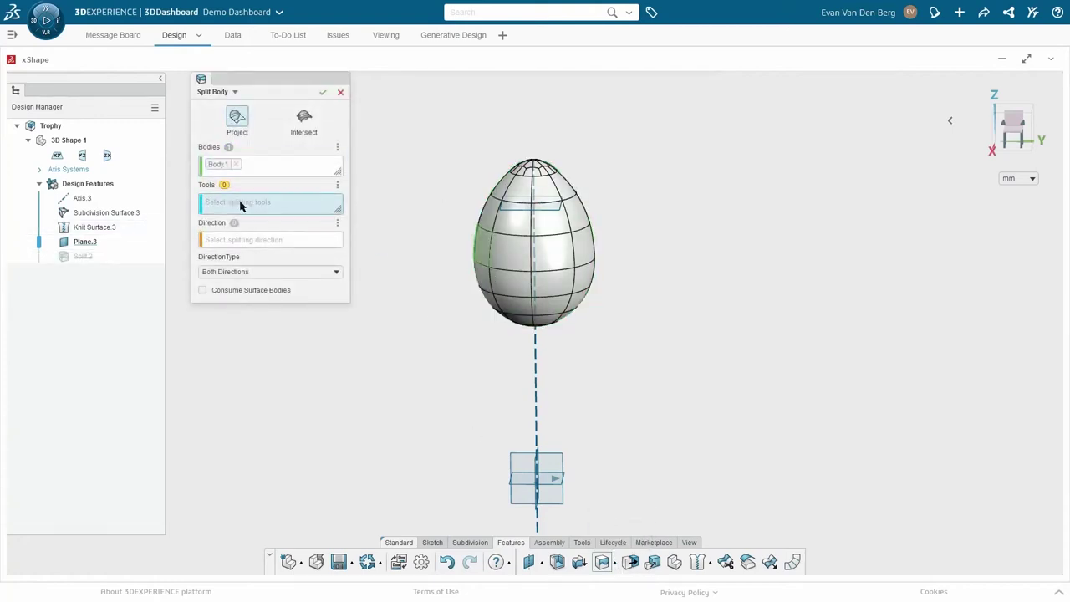
pyautogui.moveTo(509, 214); pyautogui.dragTo(460, 237, button='middle')
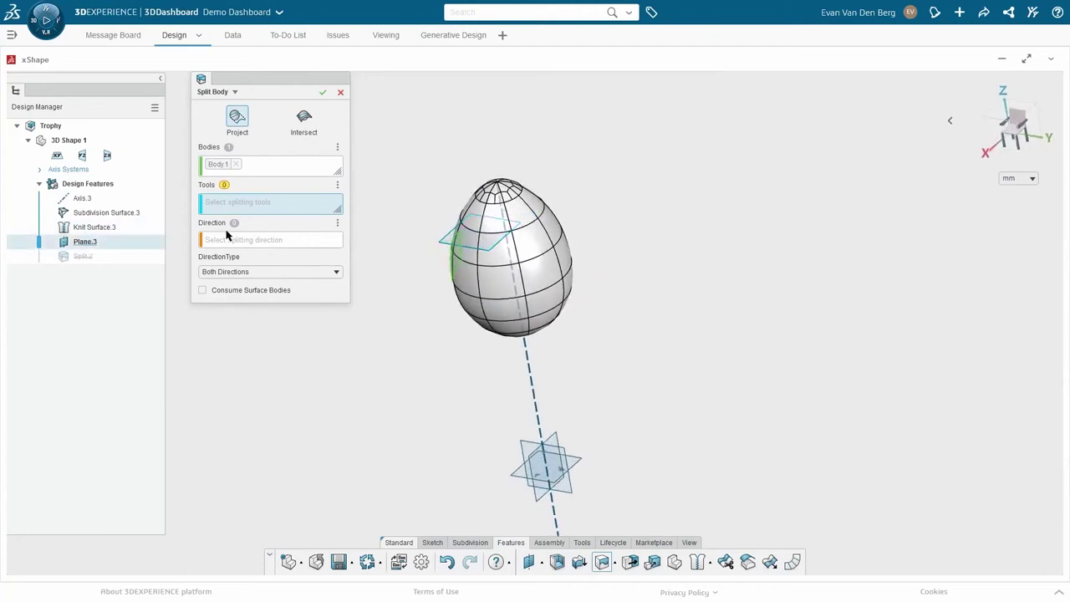
pyautogui.click(238, 204)
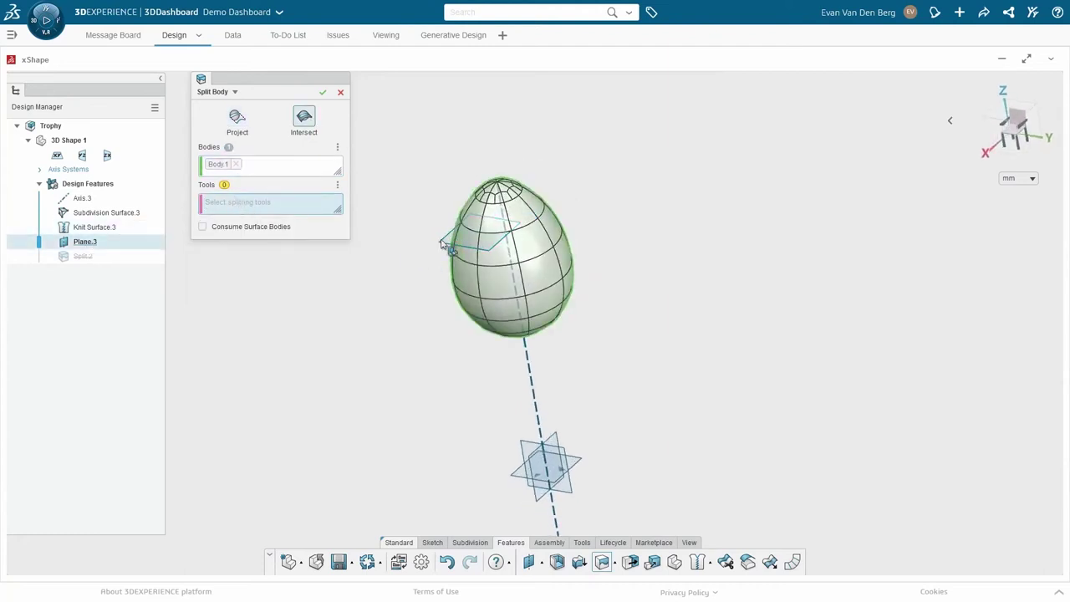
pyautogui.click(447, 242)
pyautogui.moveTo(357, 332); pyautogui.dragTo(423, 282, button='middle')
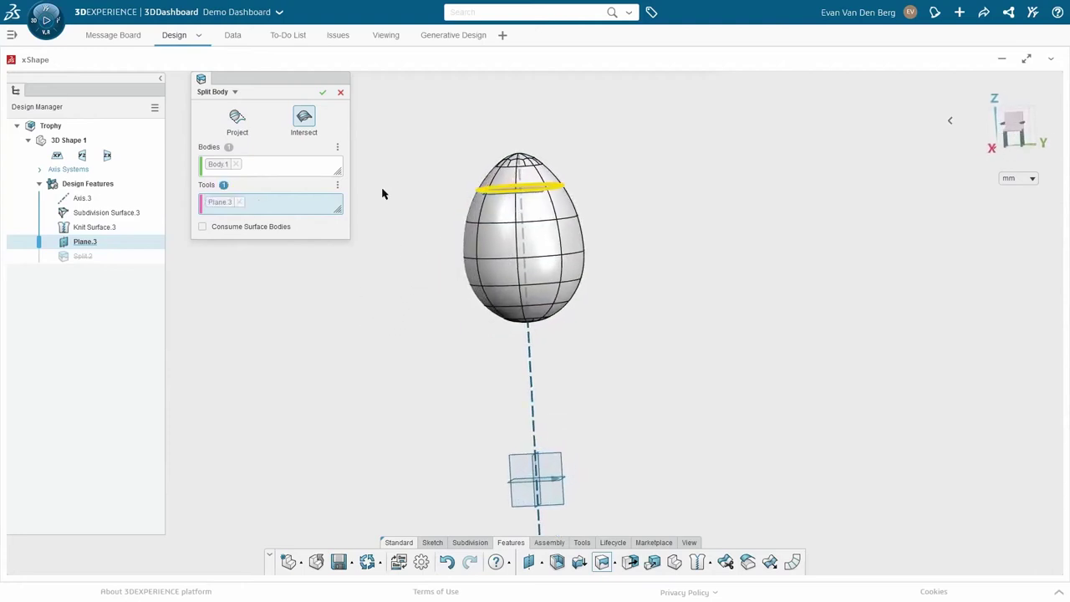
pyautogui.click(322, 92)
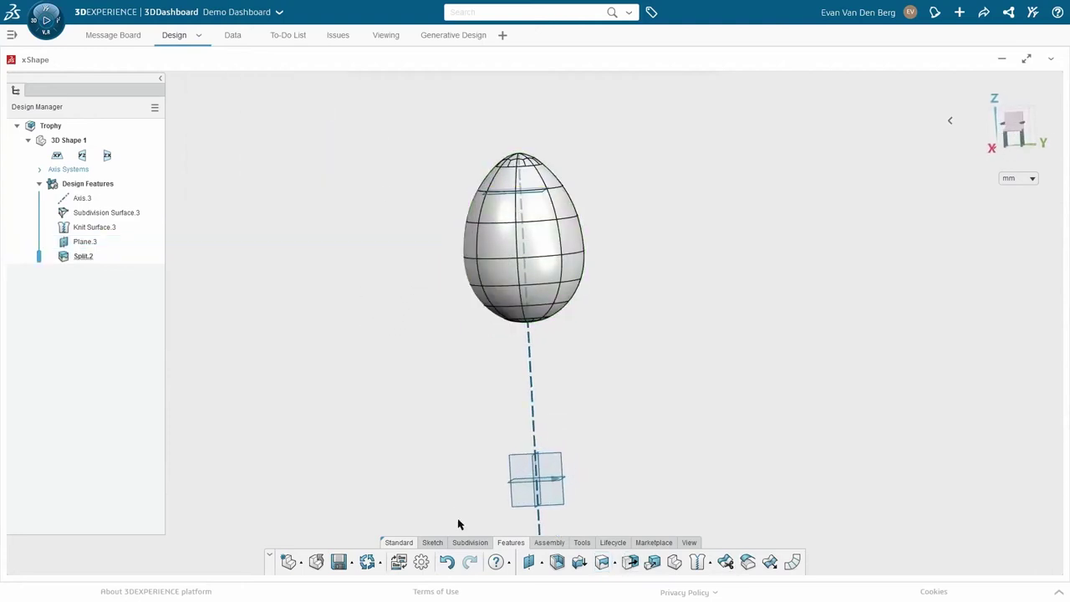
pyautogui.moveTo(354, 134); pyautogui.dragTo(434, 131, button='middle')
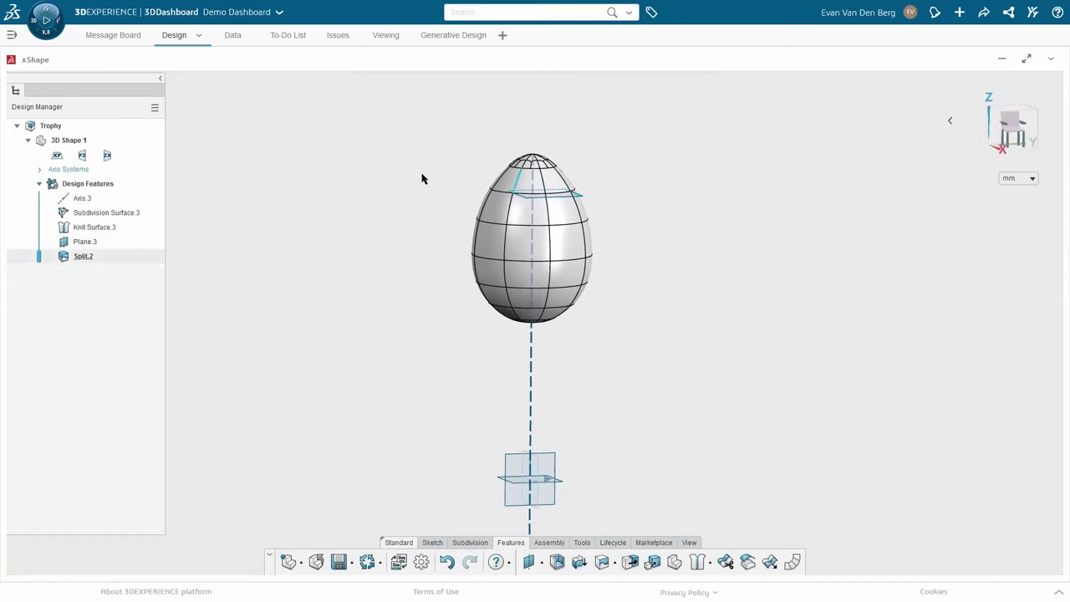
pyautogui.click(485, 330)
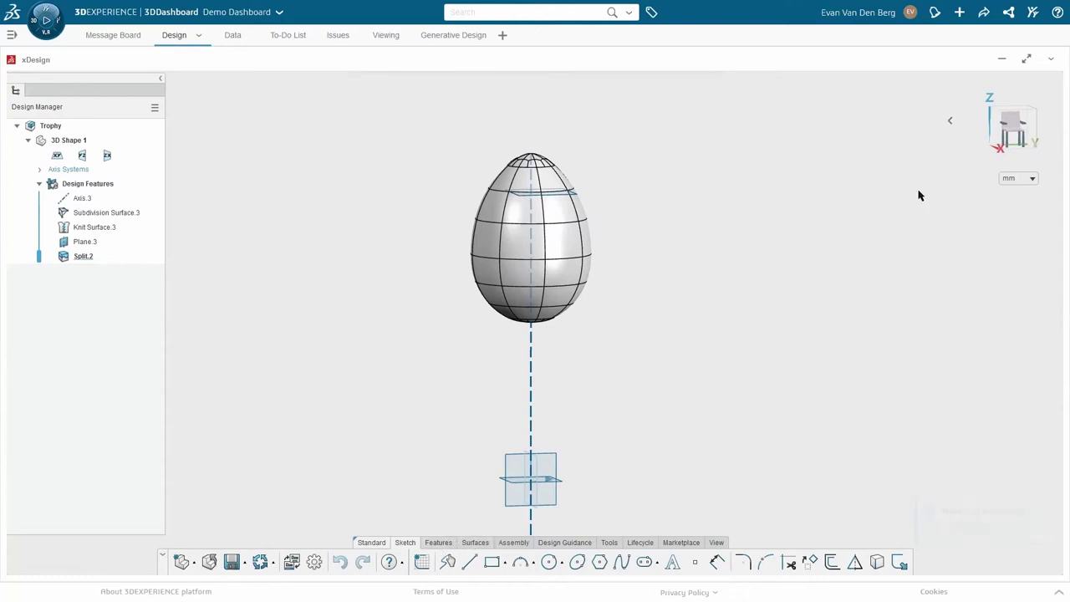
# Step: Delete the egg's top cap body with Delete Body
pyautogui.click(1017, 130)
pyautogui.click(447, 545)
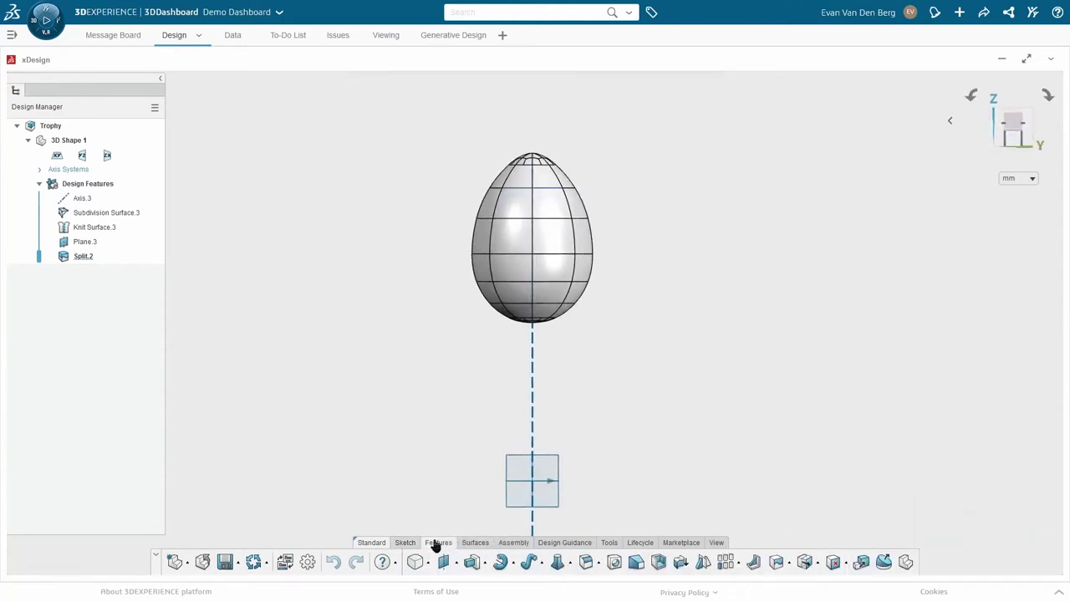
pyautogui.click(843, 568)
pyautogui.click(848, 535)
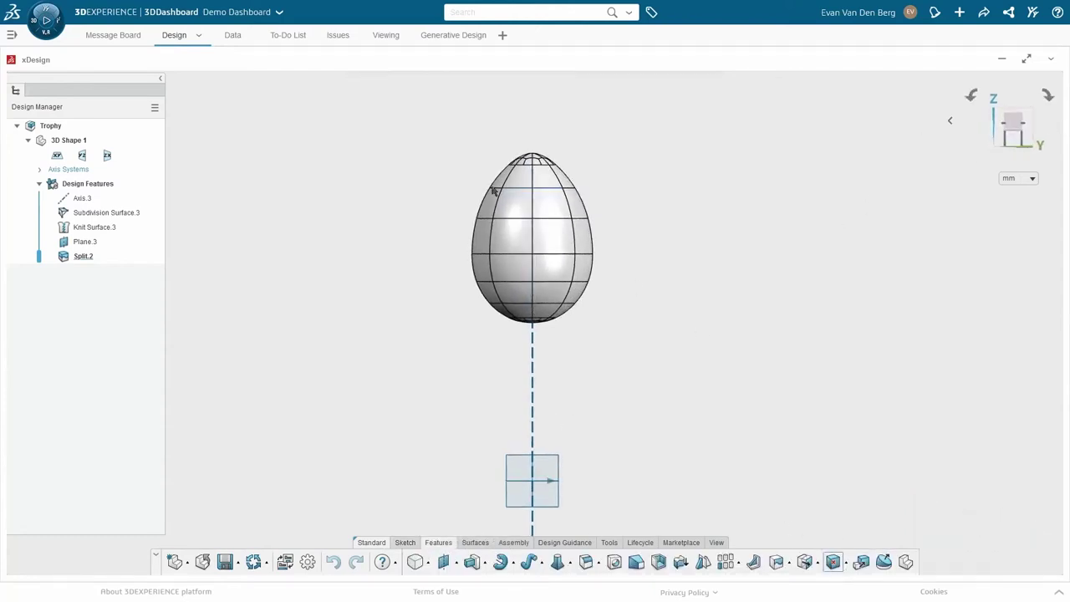
pyautogui.click(539, 176)
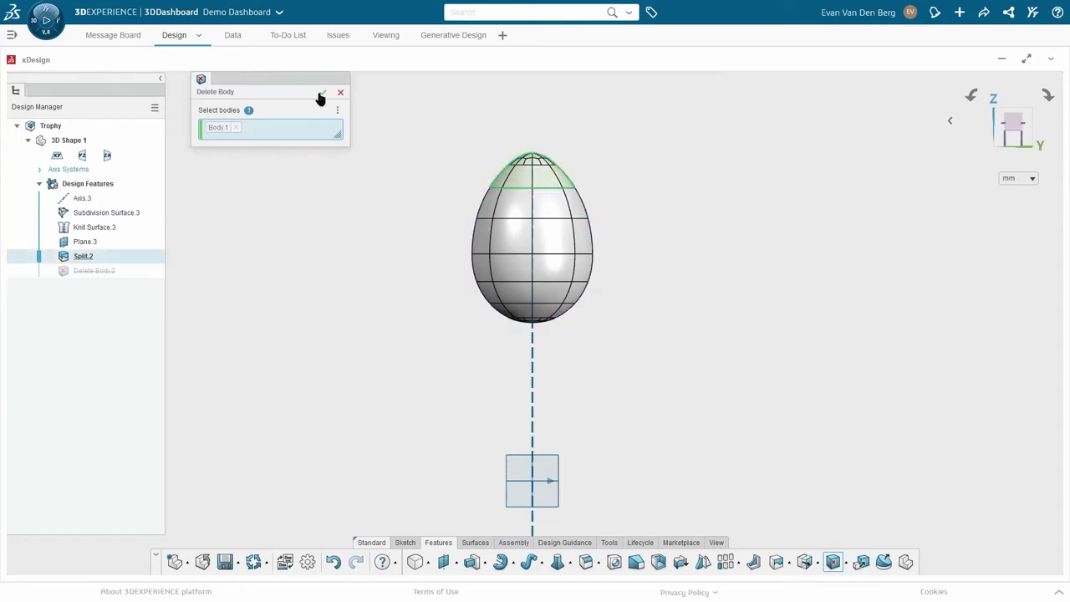
pyautogui.press('Return')
pyautogui.moveTo(662, 245); pyautogui.dragTo(875, 577, button='middle')
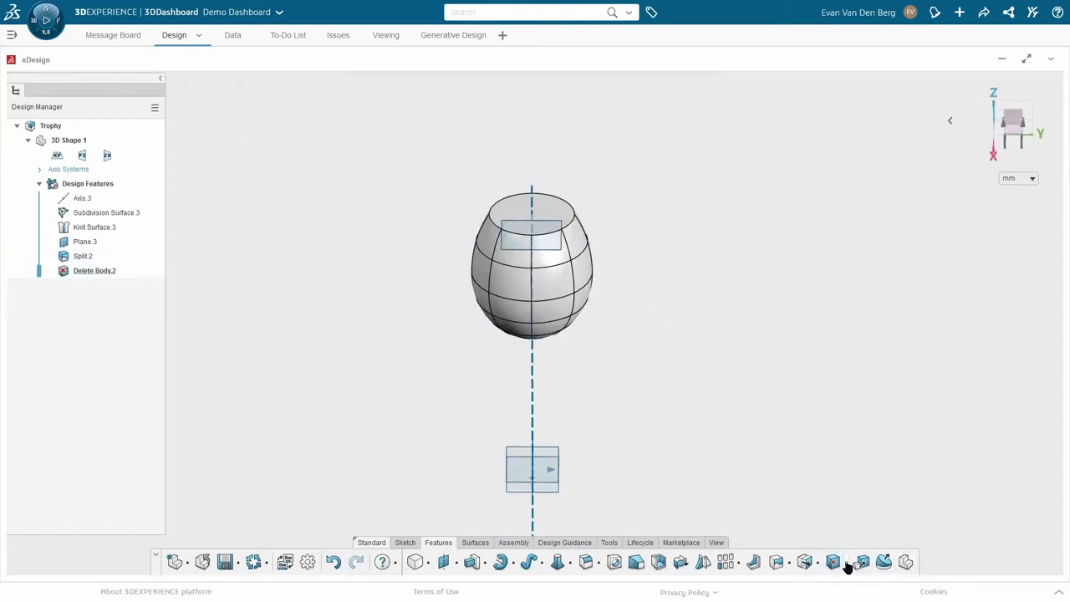
# Step: Delete the egg's flat top face so the cup is open
pyautogui.click(847, 567)
pyautogui.click(849, 514)
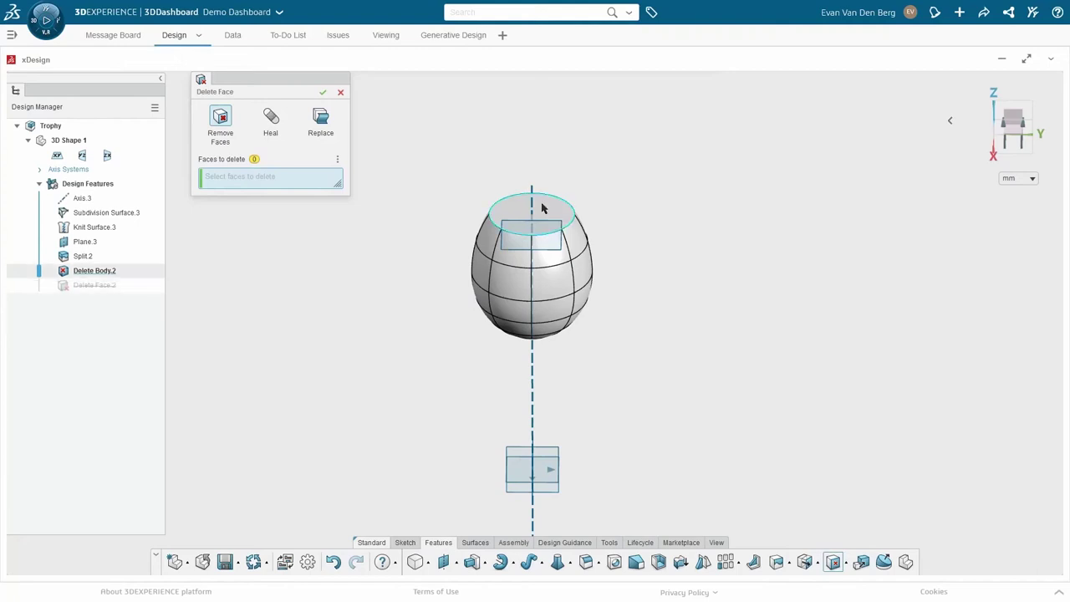
pyautogui.click(528, 209)
pyautogui.click(323, 92)
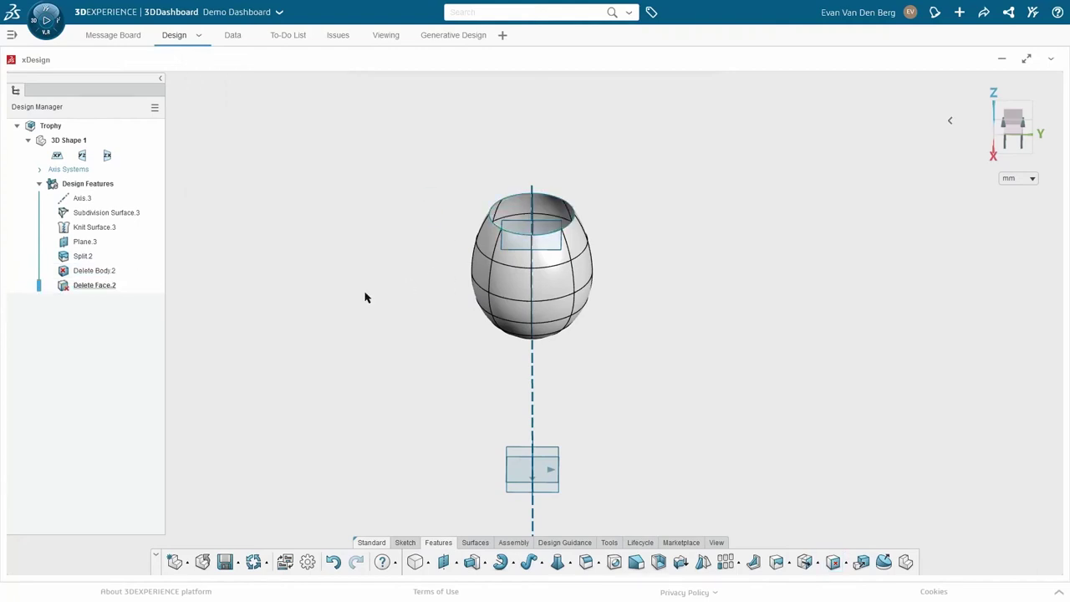
# Step: Start a sketch on the small plane below the egg, then discard it
pyautogui.click(551, 454)
pyautogui.click(578, 391)
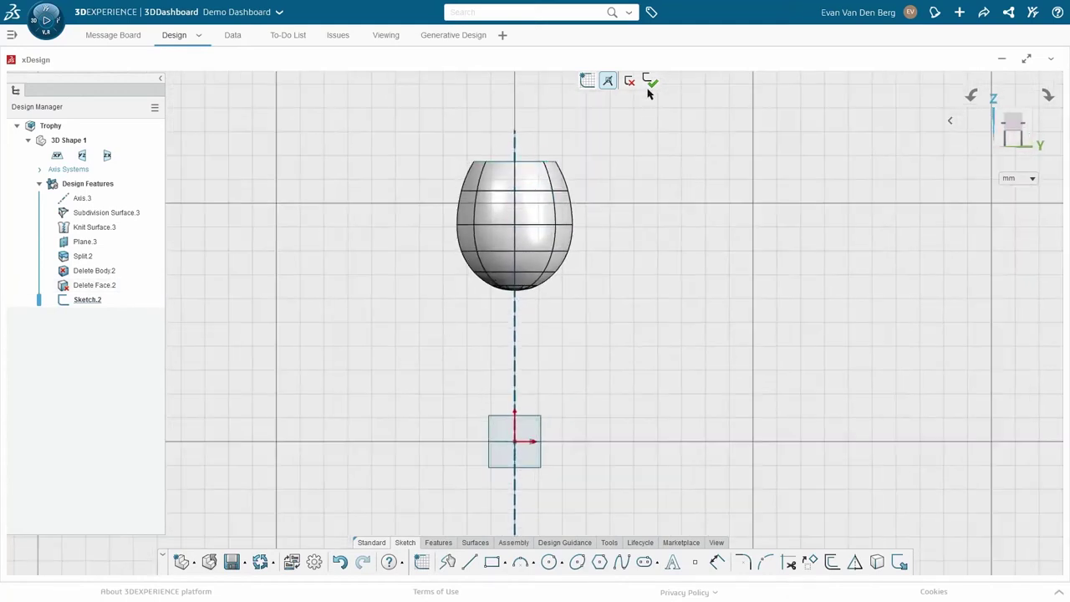
pyautogui.click(565, 181)
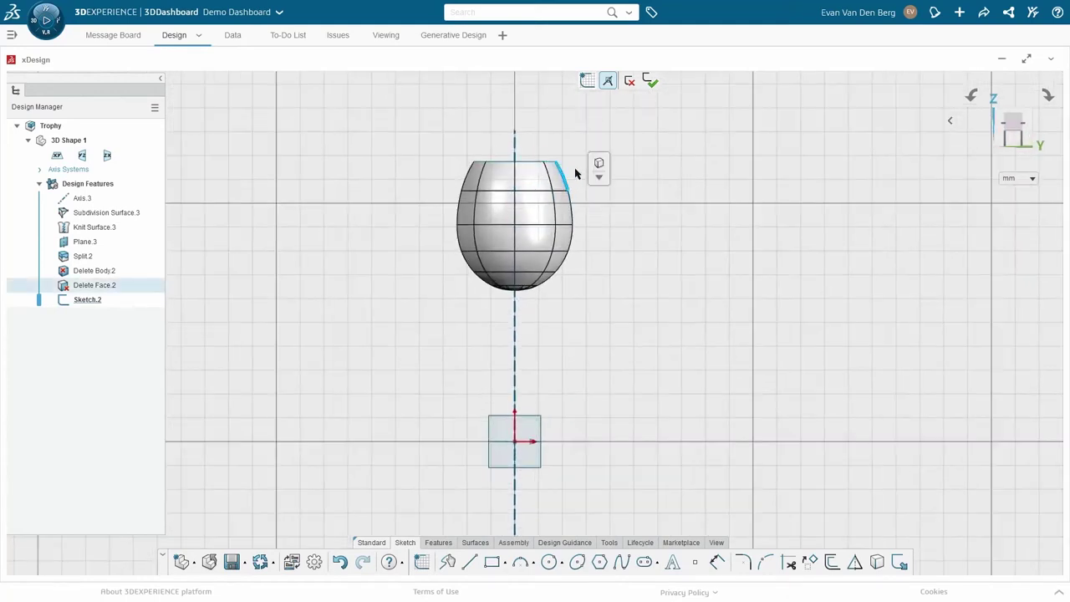
pyautogui.click(630, 80)
# Step: Create Intersection Curve.1 between the yz plane and the egg body
pyautogui.click(476, 543)
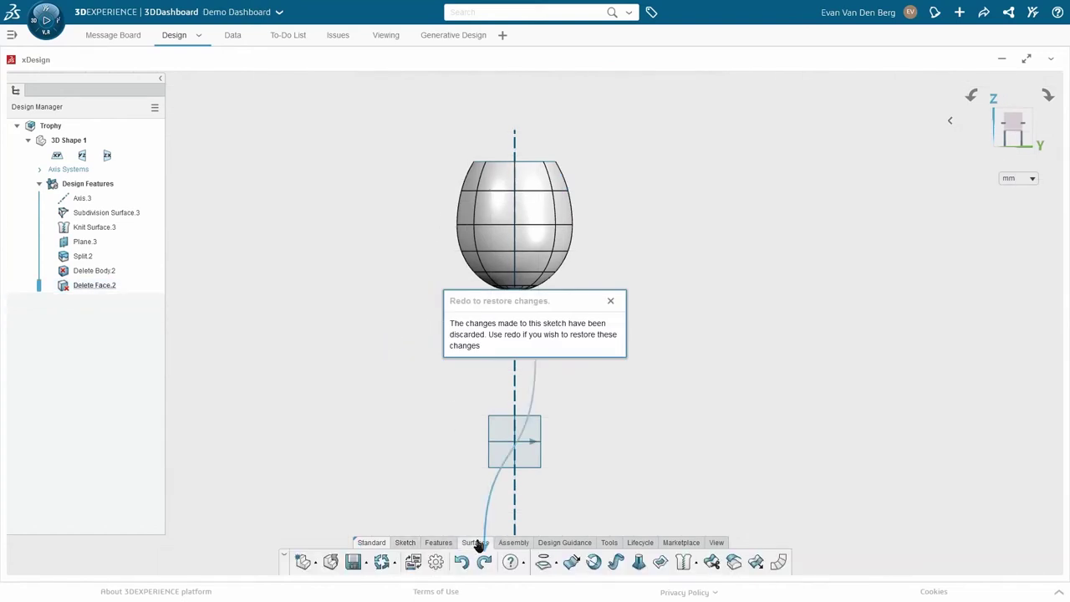
pyautogui.click(557, 566)
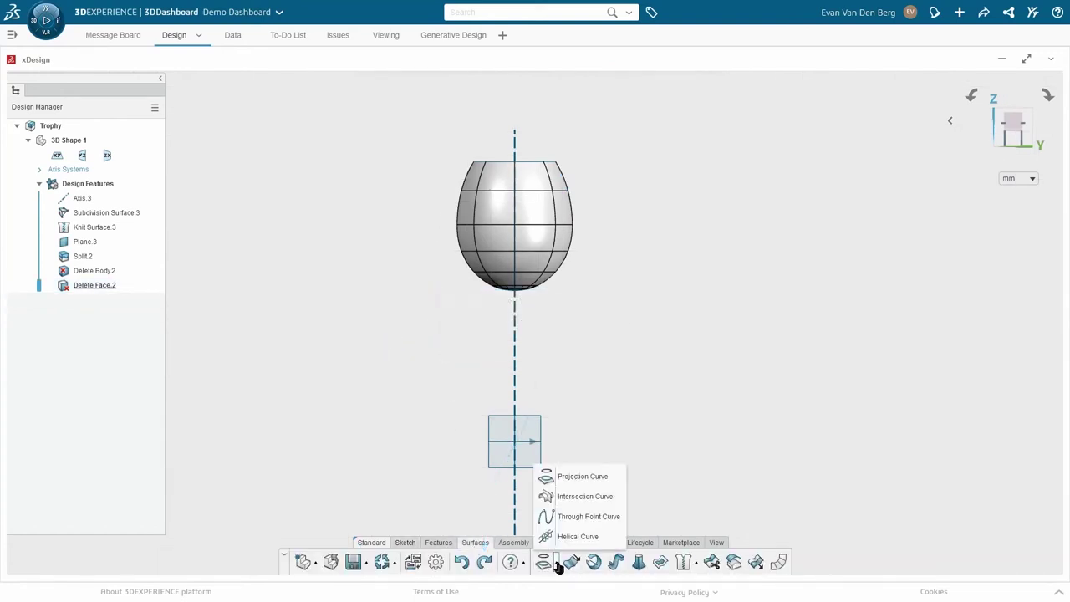
pyautogui.click(590, 498)
pyautogui.moveTo(540, 433)
pyautogui.mouseDown(button='middle')
pyautogui.moveTo(577, 394)
pyautogui.moveTo(535, 431)
pyautogui.mouseUp(button='middle')
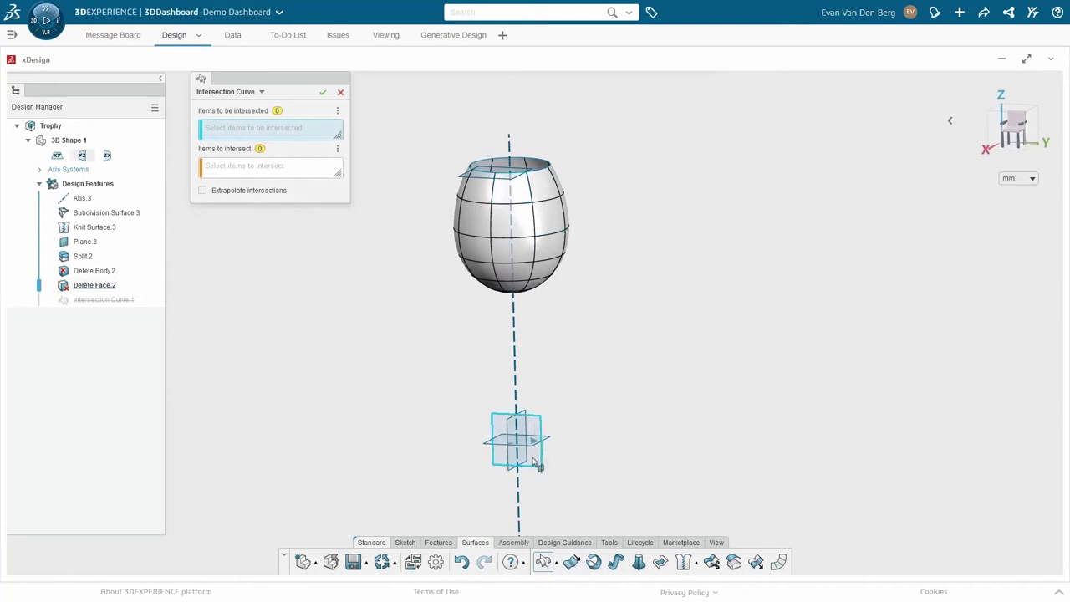
pyautogui.click(535, 430)
pyautogui.click(292, 167)
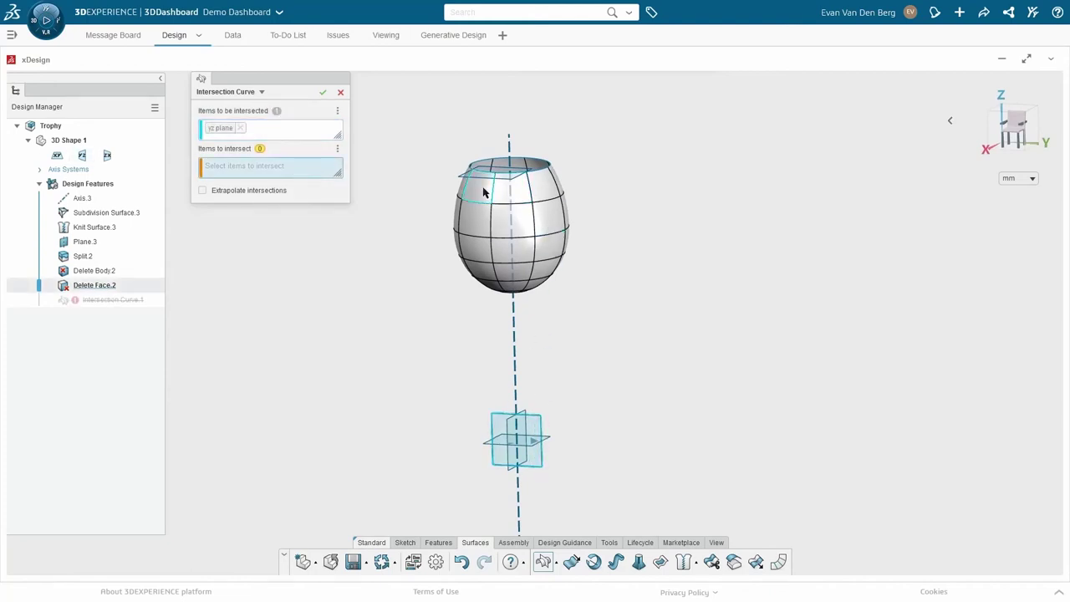
pyautogui.click(483, 193)
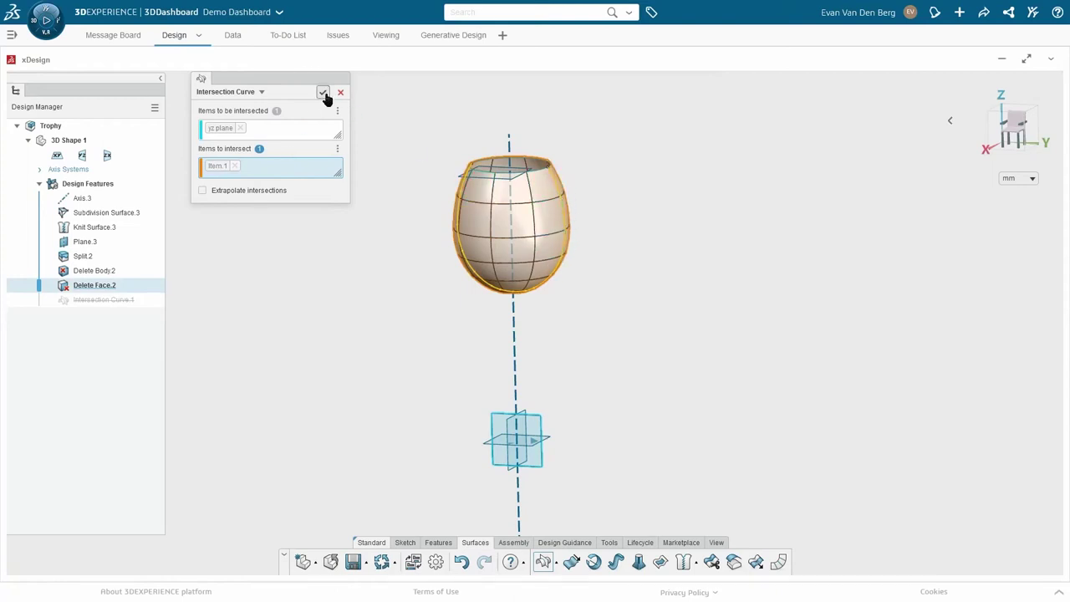
pyautogui.press('Return')
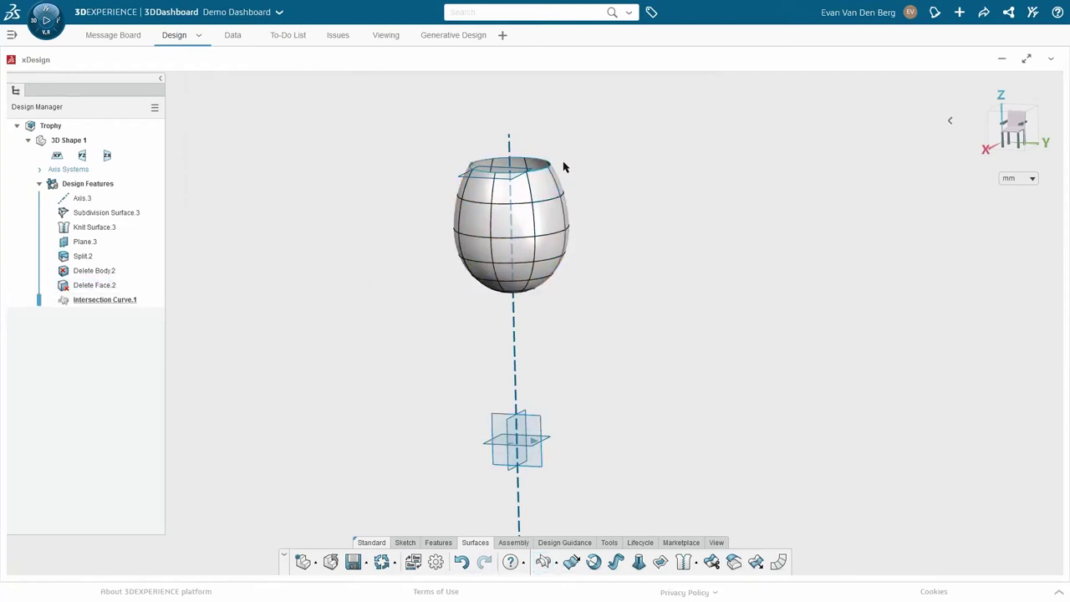
# Step: Hide the egg surfaces so only the intersection curve remains
pyautogui.click(536, 199)
pyautogui.click(579, 136)
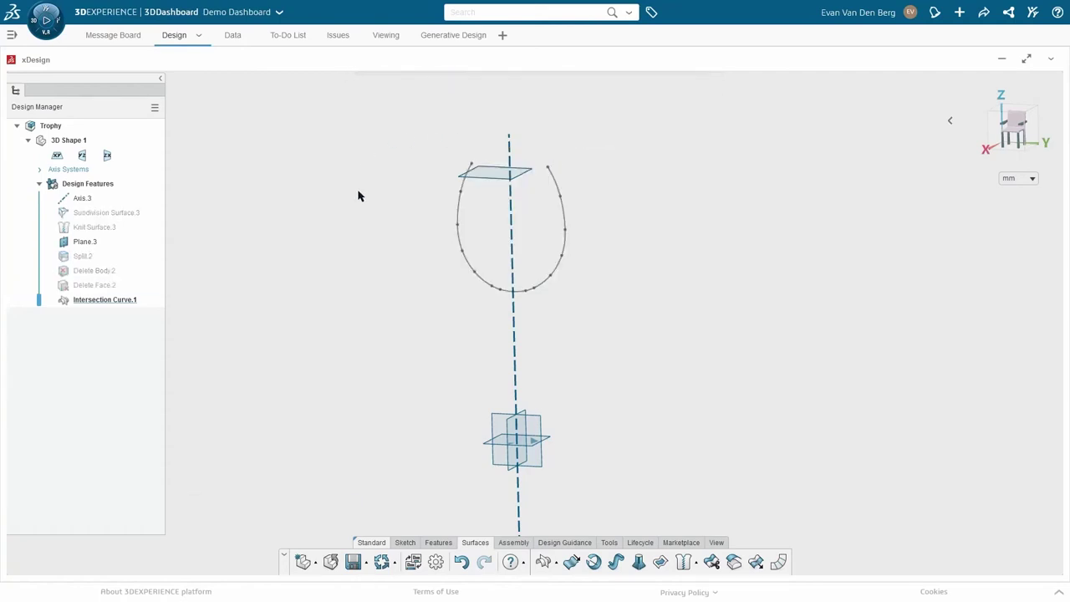
pyautogui.moveTo(389, 161); pyautogui.dragTo(456, 200, button='middle')
# Step: Create Plane.4 at the curve's top end from its edge and end point
pyautogui.click(436, 542)
pyautogui.click(455, 566)
pyautogui.click(471, 479)
pyautogui.click(573, 211)
pyautogui.click(573, 215)
pyautogui.click(324, 92)
pyautogui.moveTo(417, 157); pyautogui.dragTo(597, 239, button='middle')
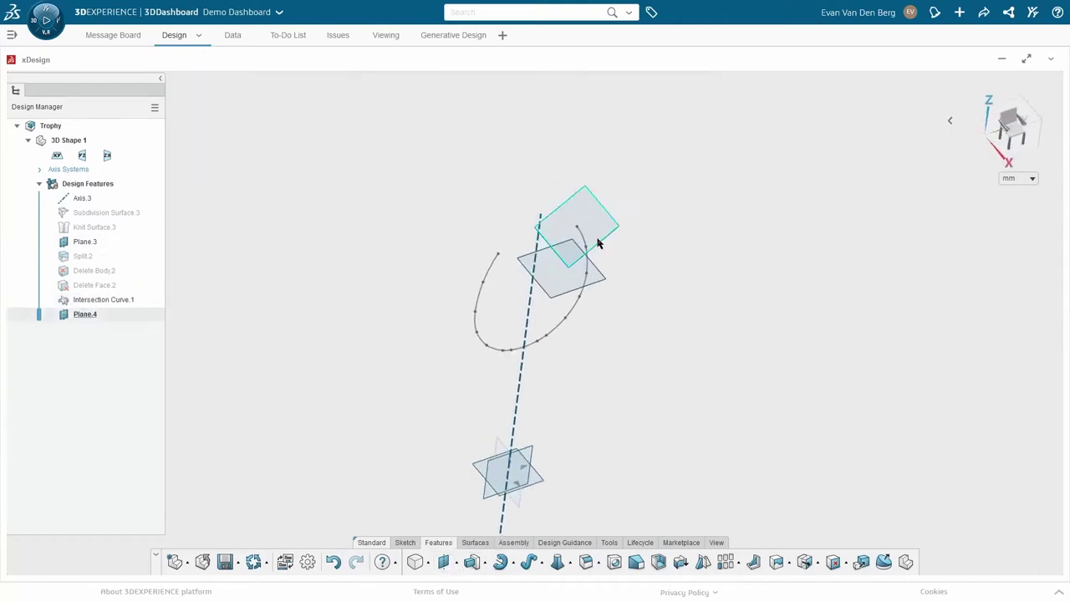
# Step: Hide Plane.3
pyautogui.click(555, 282)
pyautogui.moveTo(600, 226)
pyautogui.click(597, 144)
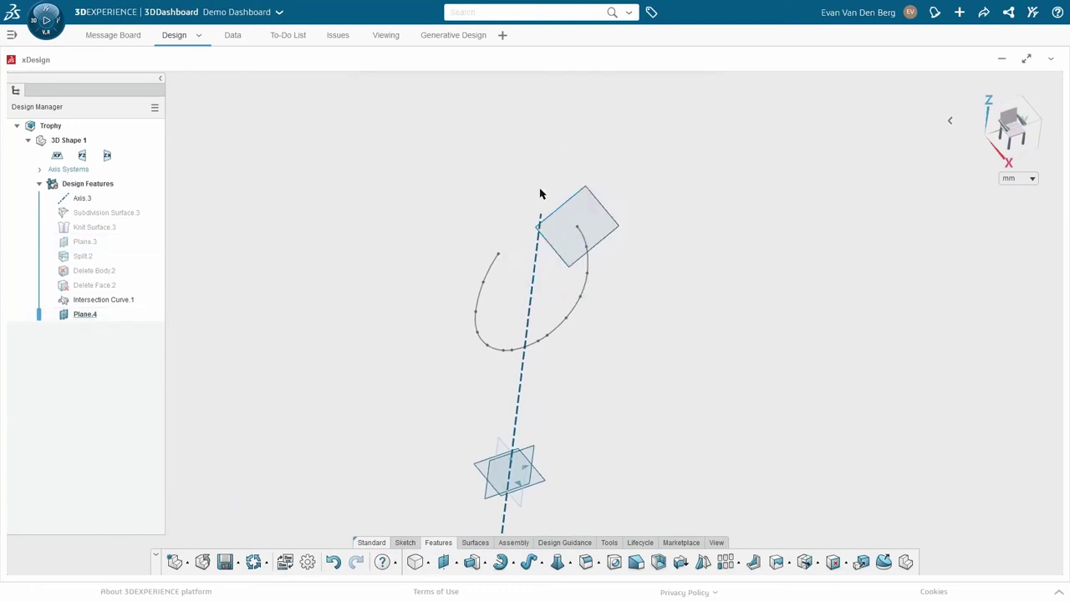
# Step: Sketch a center rectangle on Plane.4 centred at the curve's end
pyautogui.click(580, 227)
pyautogui.click(613, 175)
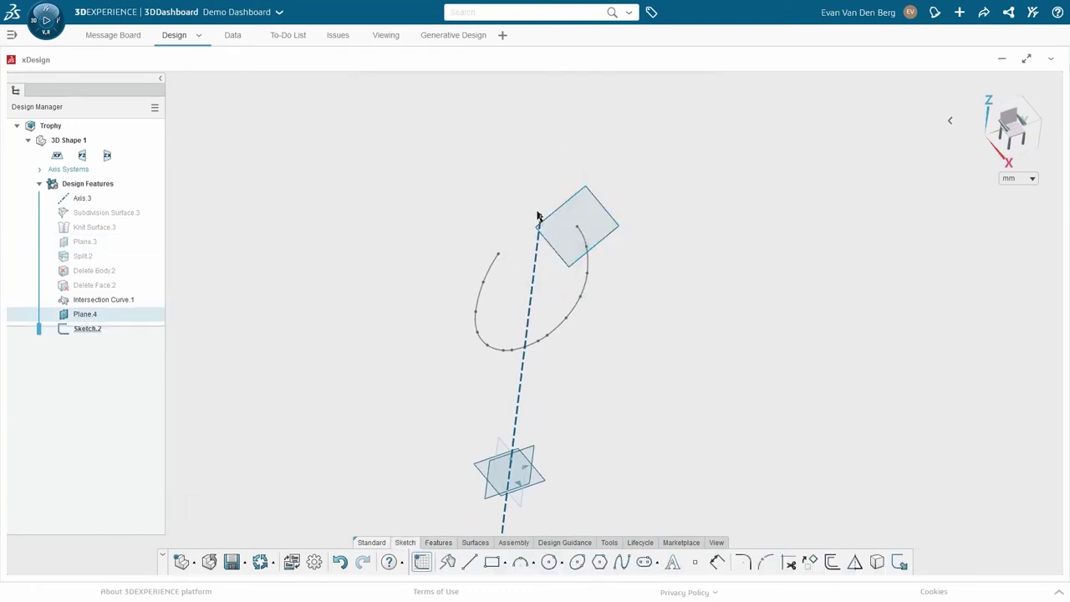
pyautogui.click(509, 566)
pyautogui.click(517, 474)
pyautogui.scroll(3, 530, 343)
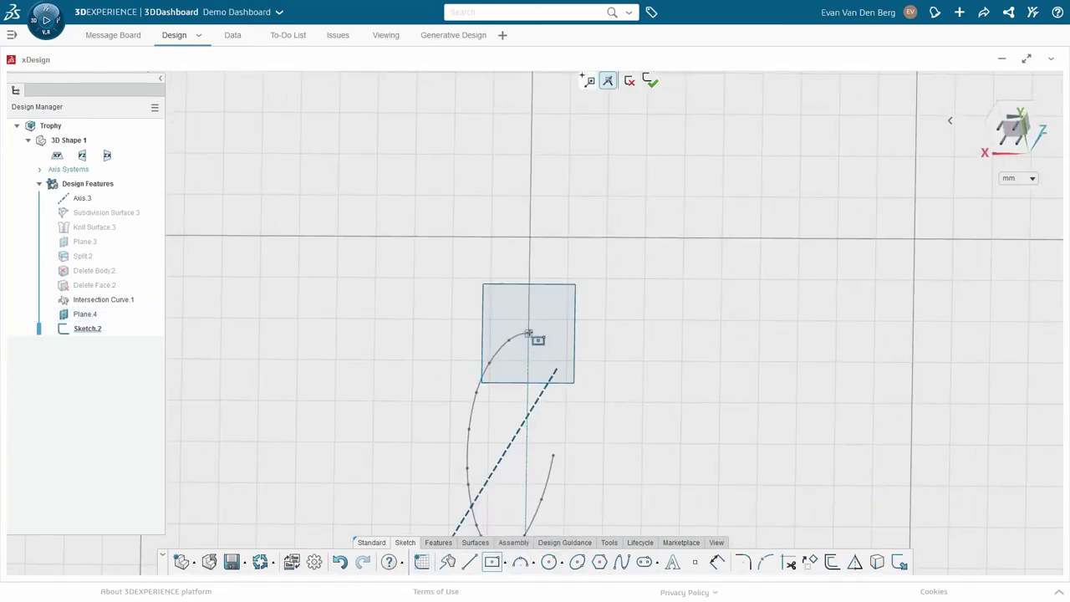
pyautogui.click(528, 334)
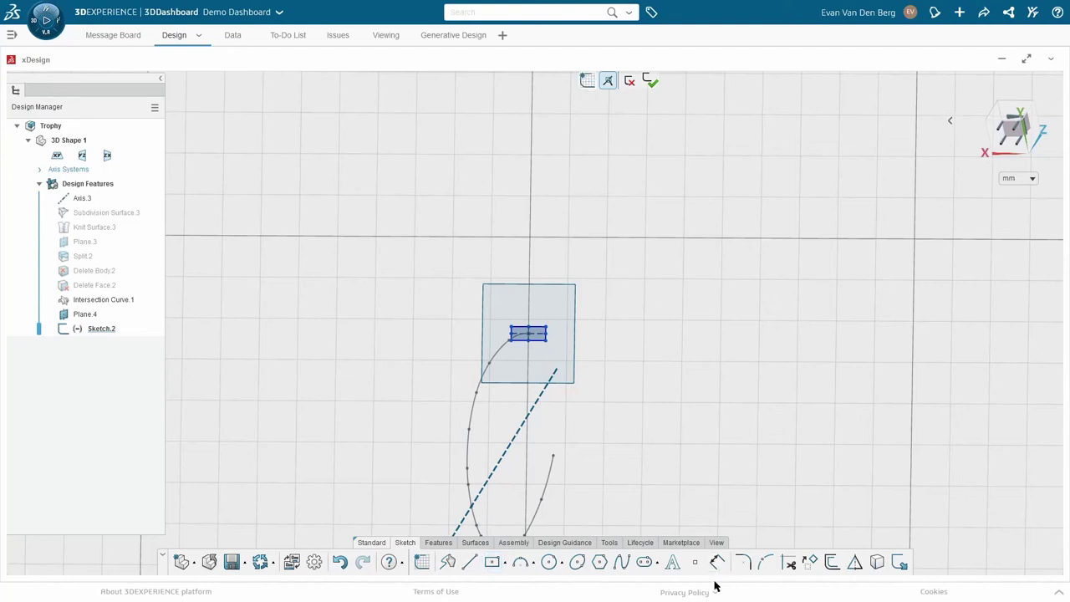
pyautogui.click(540, 333)
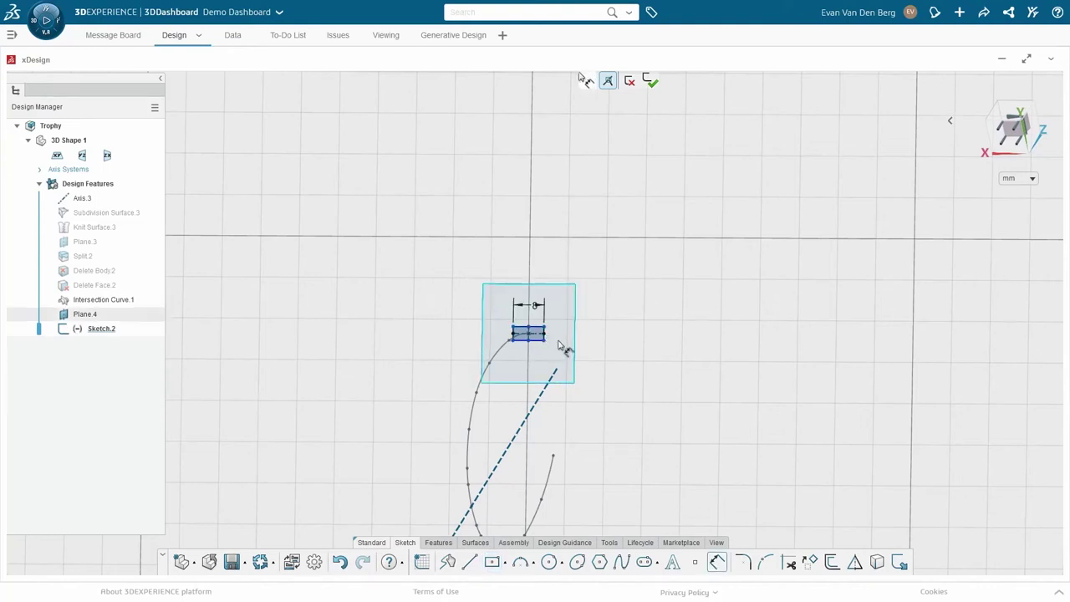
# Step: Dimension the rectangle 2 mm high and 7 mm wide, and exit the sketch
pyautogui.scroll(2, 558, 340)
pyautogui.click(532, 328)
pyautogui.click(551, 329)
pyautogui.press('Return')
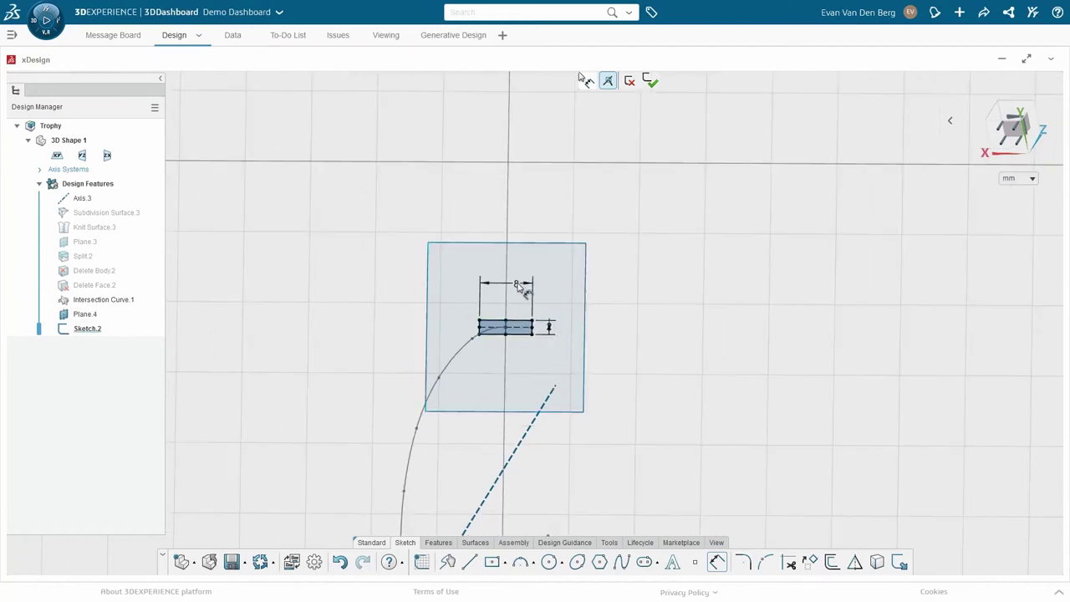
pyautogui.click(519, 285)
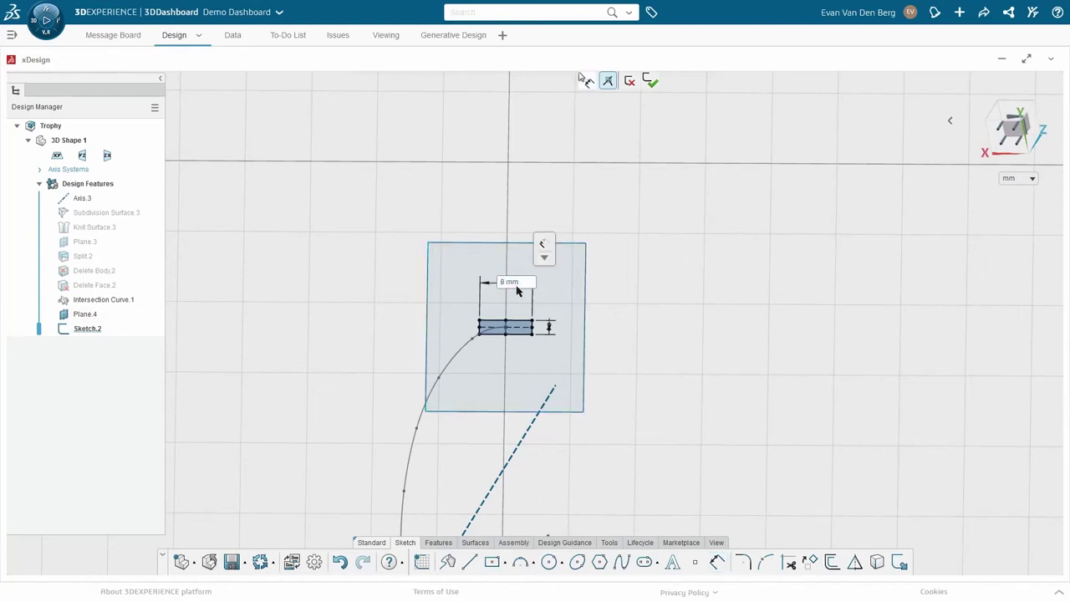
pyautogui.write('7')
pyautogui.press('Return')
pyautogui.click(650, 80)
# Step: Sweep Sketch.2 along Intersection Curve.1 to make a solid rim
pyautogui.click(438, 542)
pyautogui.click(528, 562)
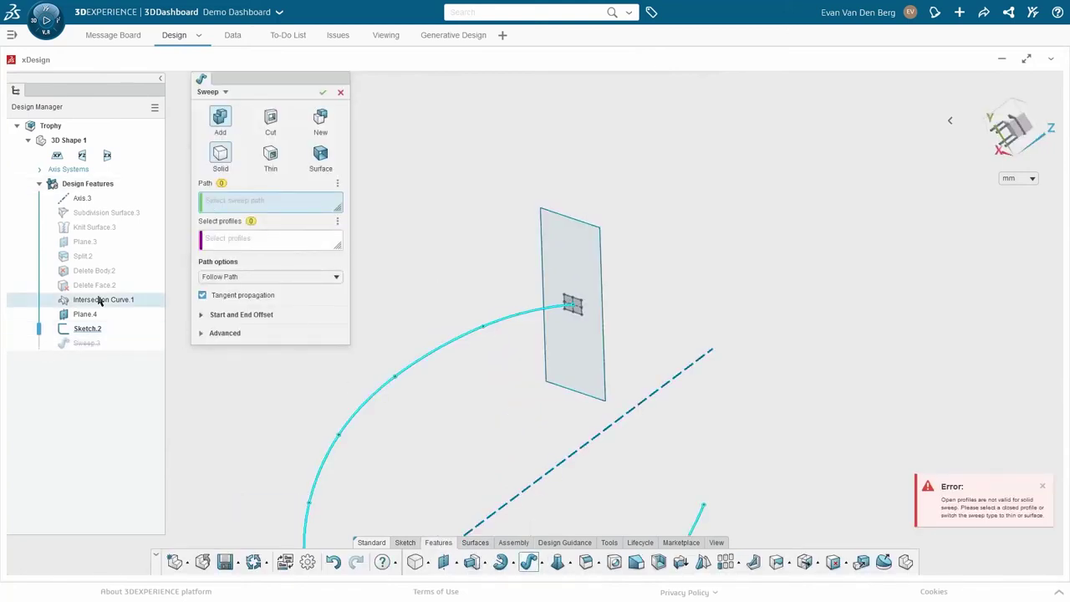
pyautogui.click(446, 339)
pyautogui.click(84, 330)
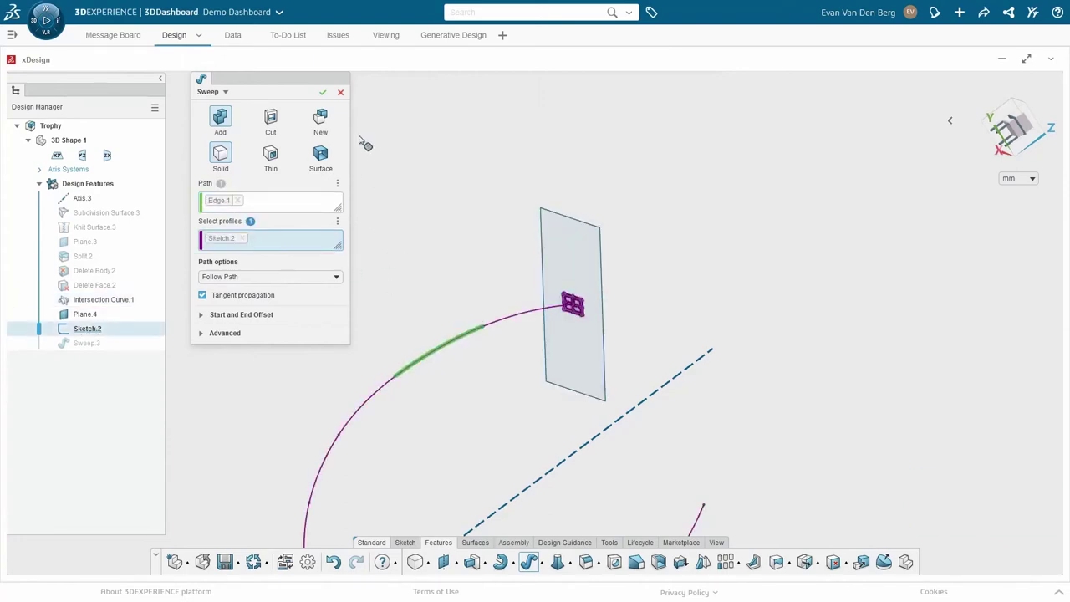
pyautogui.press('Return')
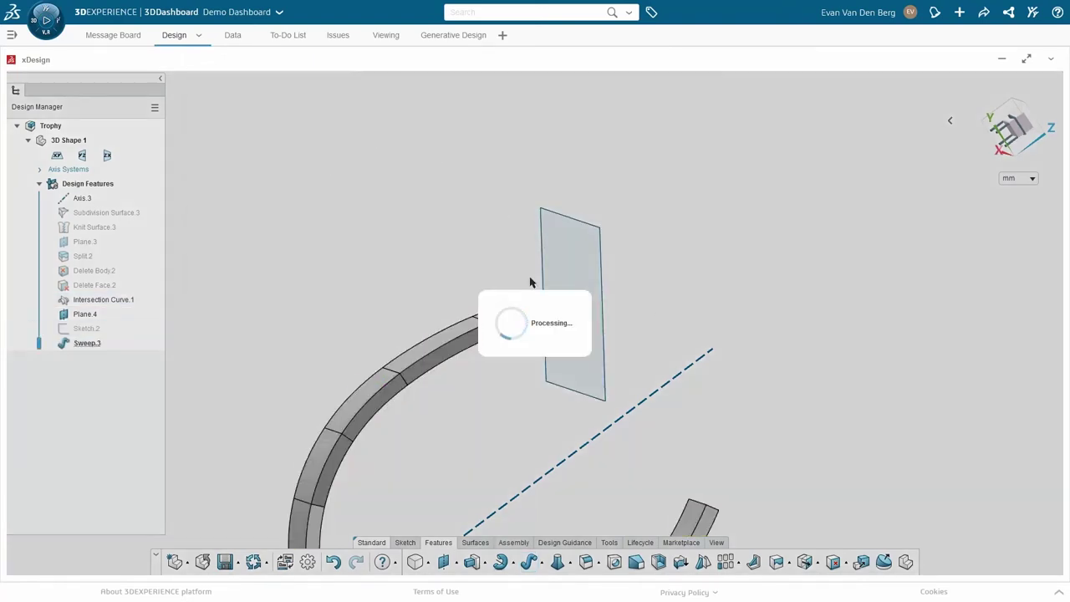
pyautogui.scroll(-3, 523, 281)
pyautogui.moveTo(523, 281)
pyautogui.mouseDown(button='middle')
pyautogui.moveTo(420, 339)
pyautogui.moveTo(582, 433)
pyautogui.moveTo(420, 423)
pyautogui.mouseUp(button='middle')
# Step: Change Sketch.2's rectangle to 5 mm wide and 1.5 mm high, rebuilding the sweep
pyautogui.doubleClick(77, 330)
pyautogui.doubleClick(518, 368)
pyautogui.write('5')
pyautogui.press('Return')
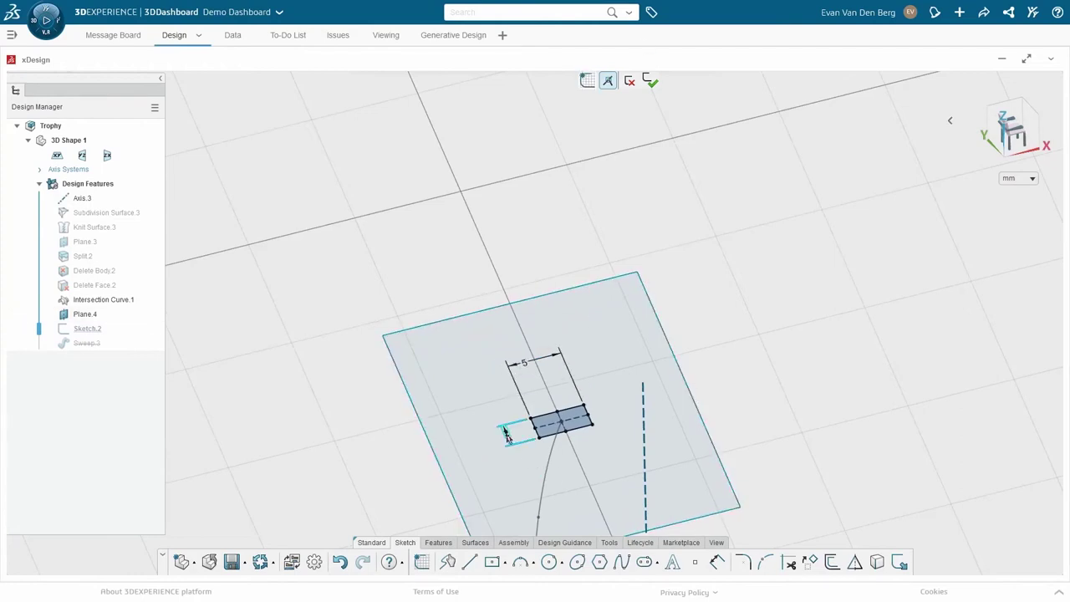
pyautogui.doubleClick(507, 434)
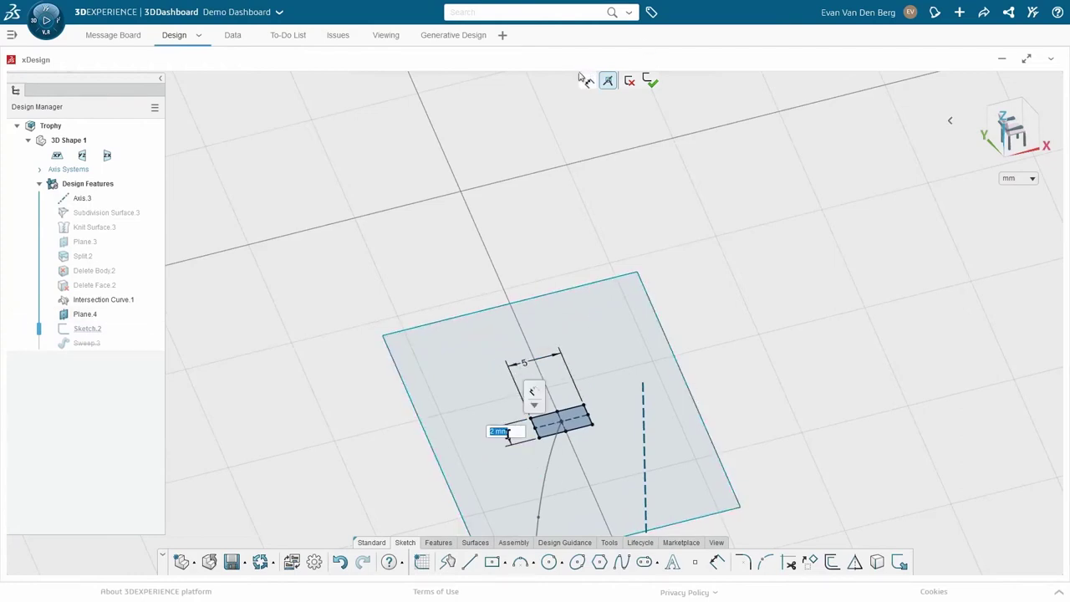
pyautogui.write('1.5')
pyautogui.press('Return')
pyautogui.click(651, 82)
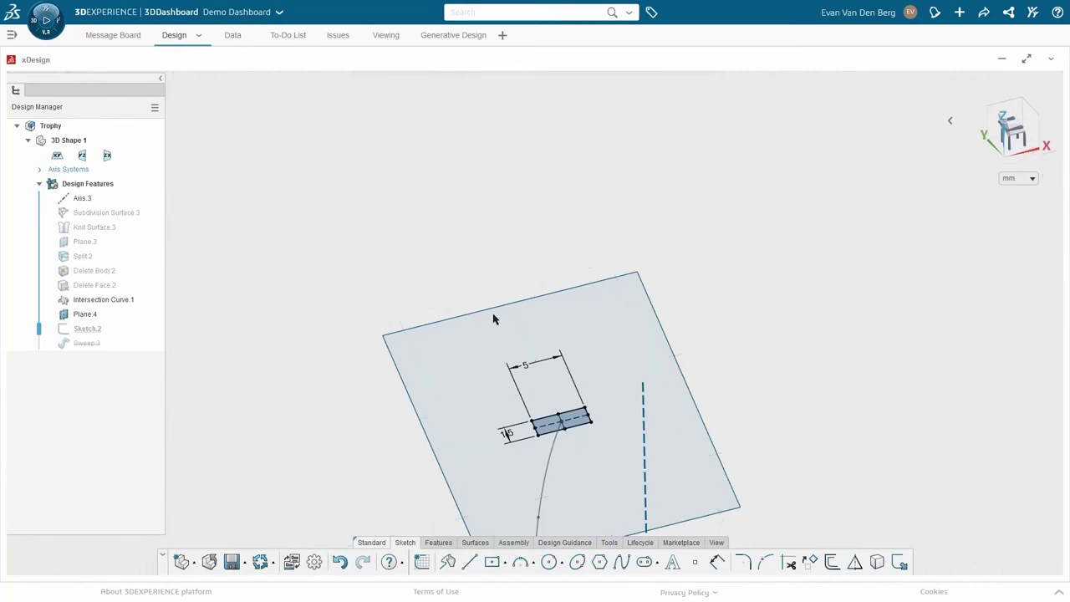
pyautogui.moveTo(493, 321); pyautogui.dragTo(428, 552, button='middle')
# Step: Start a whole-body circular pattern around Axis.3 with the swept strip selected
pyautogui.click(430, 545)
pyautogui.click(738, 563)
pyautogui.click(757, 535)
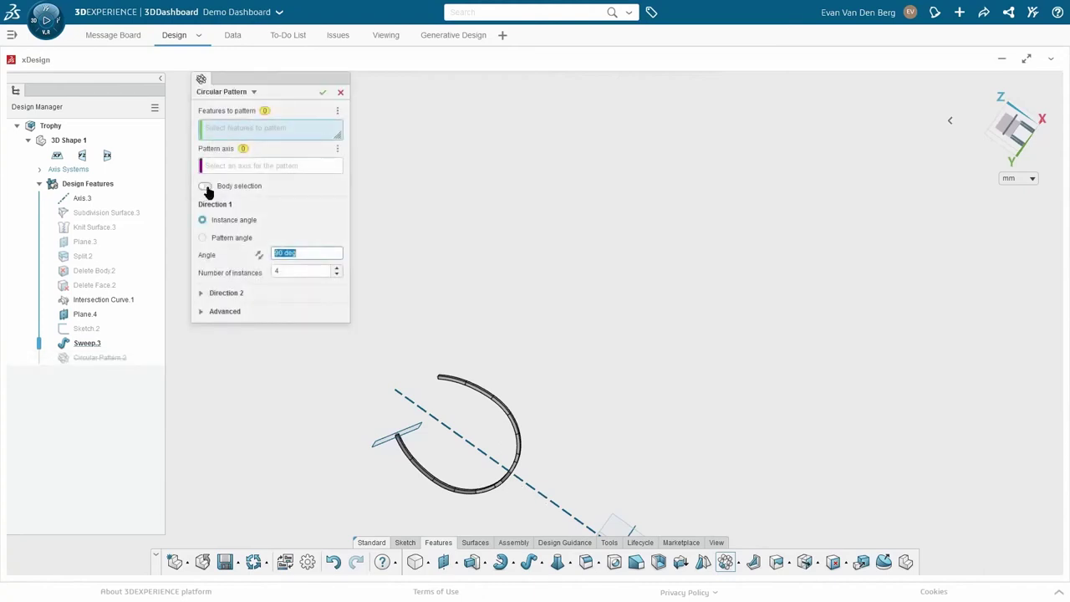
pyautogui.click(204, 186)
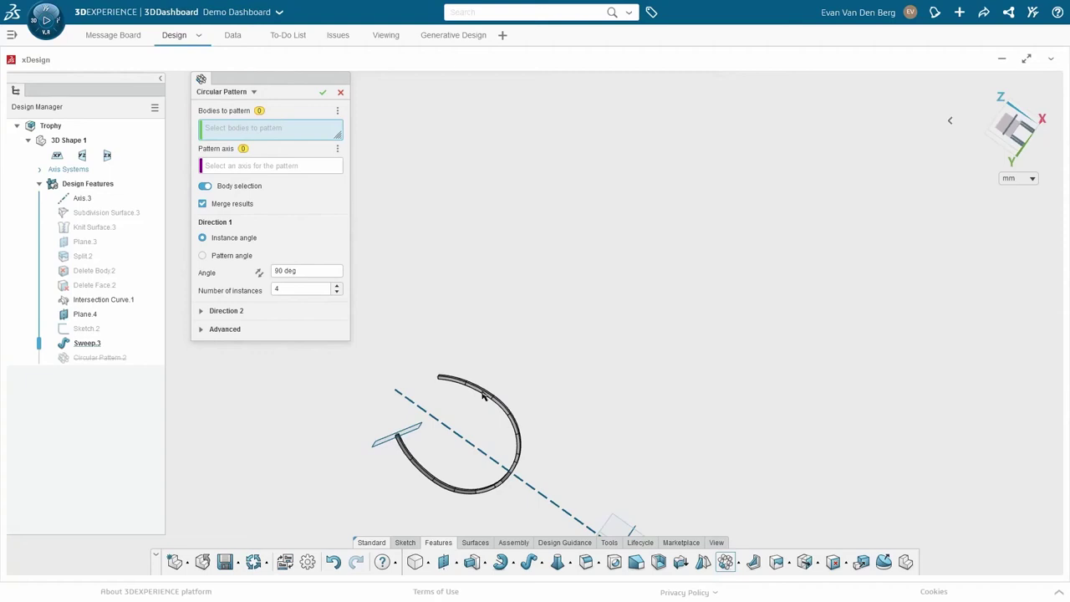
pyautogui.click(251, 165)
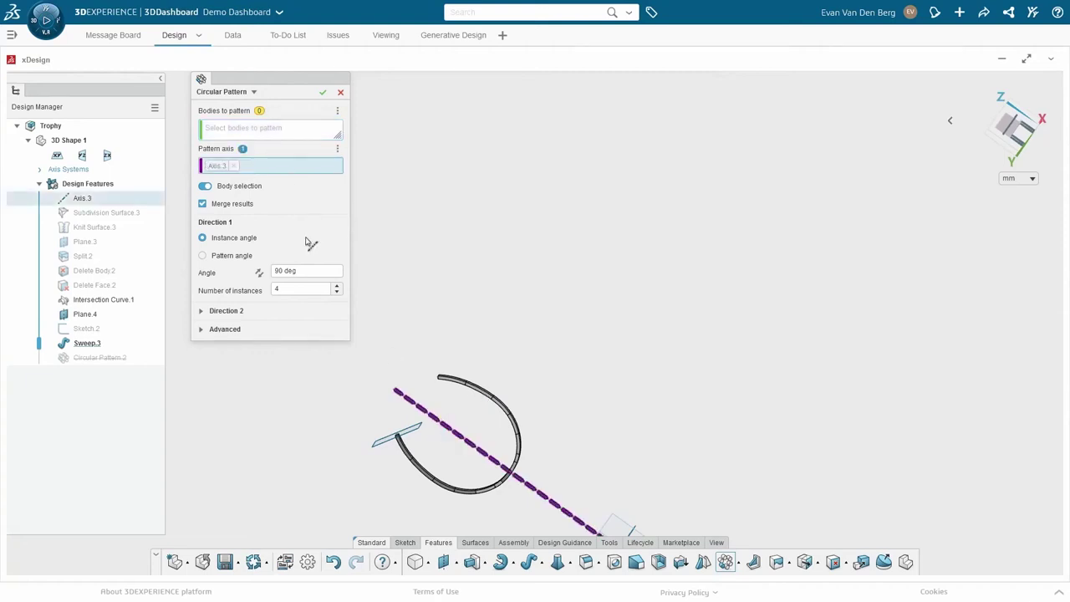
pyautogui.click(257, 132)
pyautogui.moveTo(501, 409); pyautogui.dragTo(450, 389, button='middle')
pyautogui.scroll(4, 451, 383)
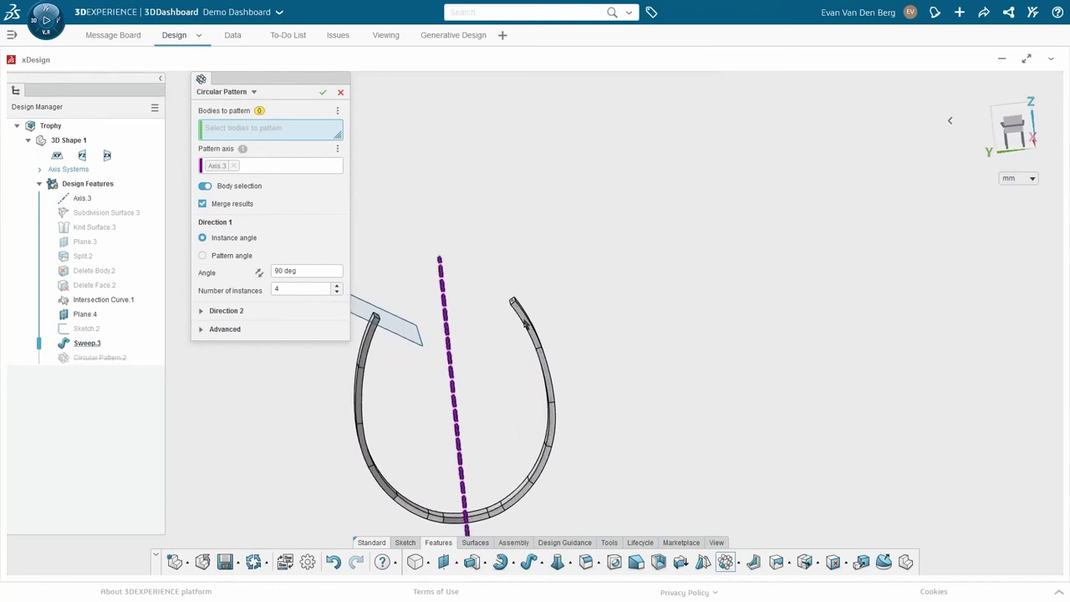
pyautogui.scroll(3, 522, 318)
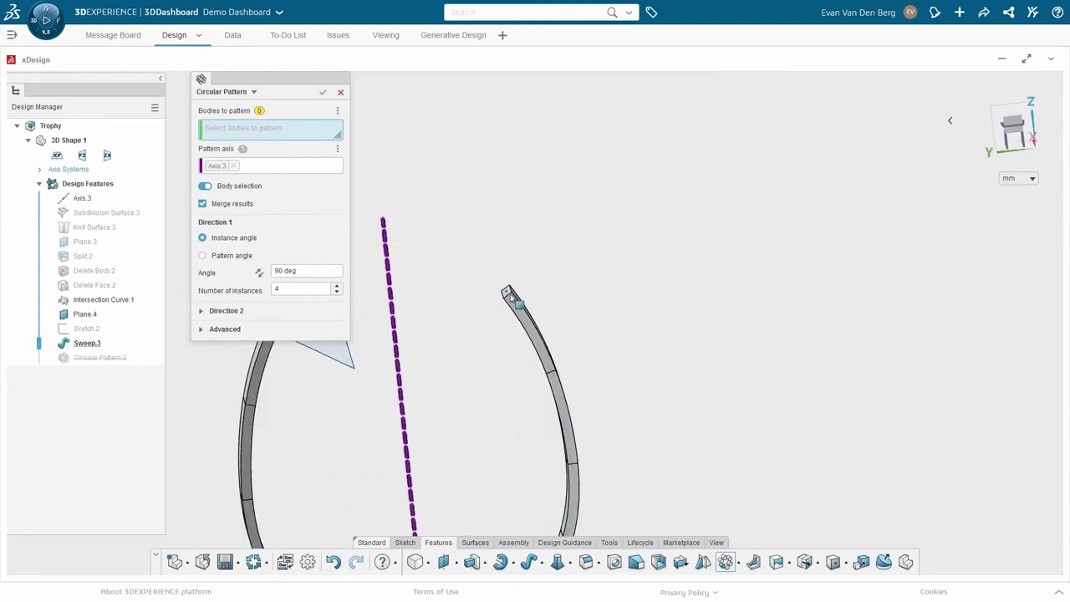
pyautogui.click(523, 316)
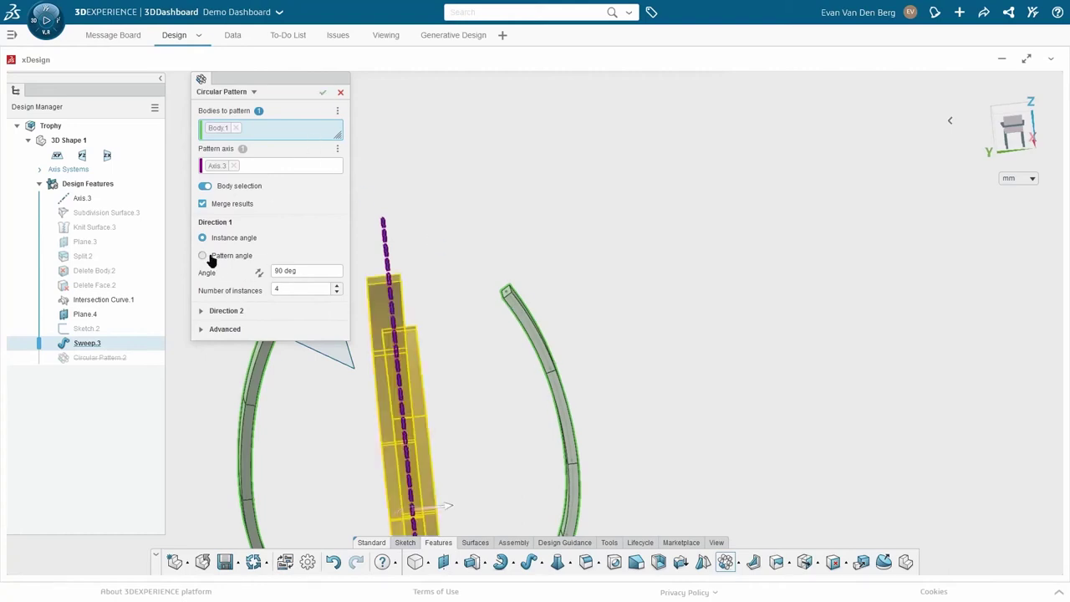
# Step: Set the pattern angle and 9 instances with quick preview, and confirm Circular Pattern.2
pyautogui.doubleClick(278, 271)
pyautogui.write('360')
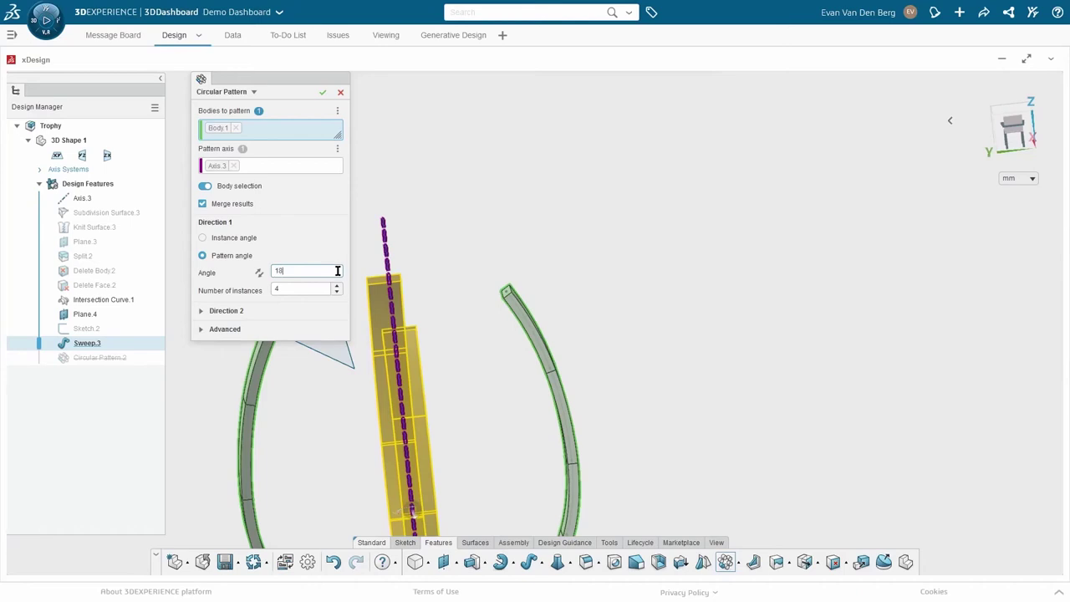
pyautogui.click(294, 290)
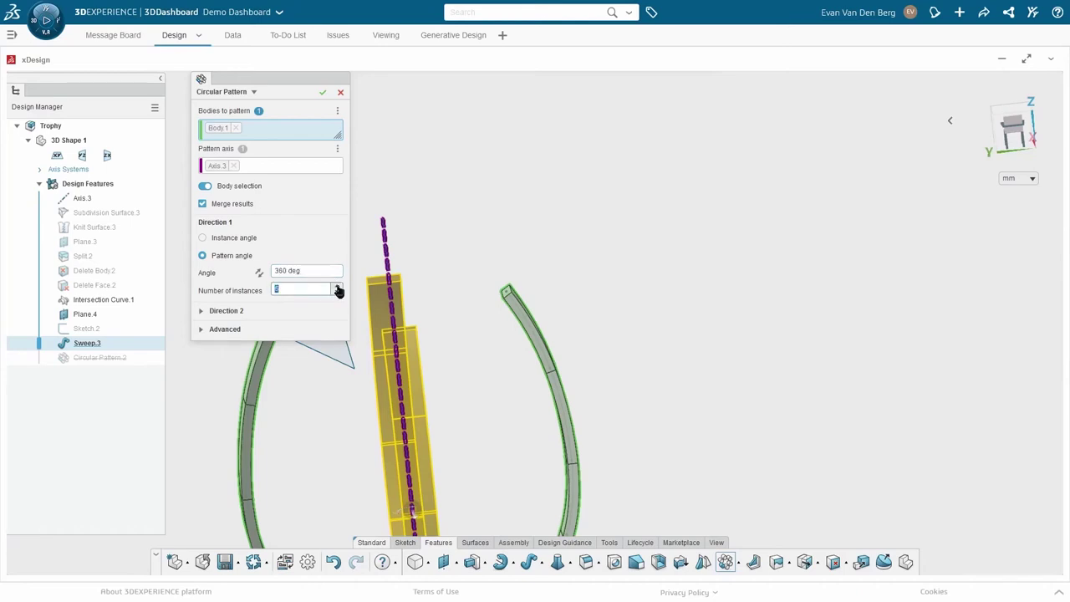
pyautogui.write('5')
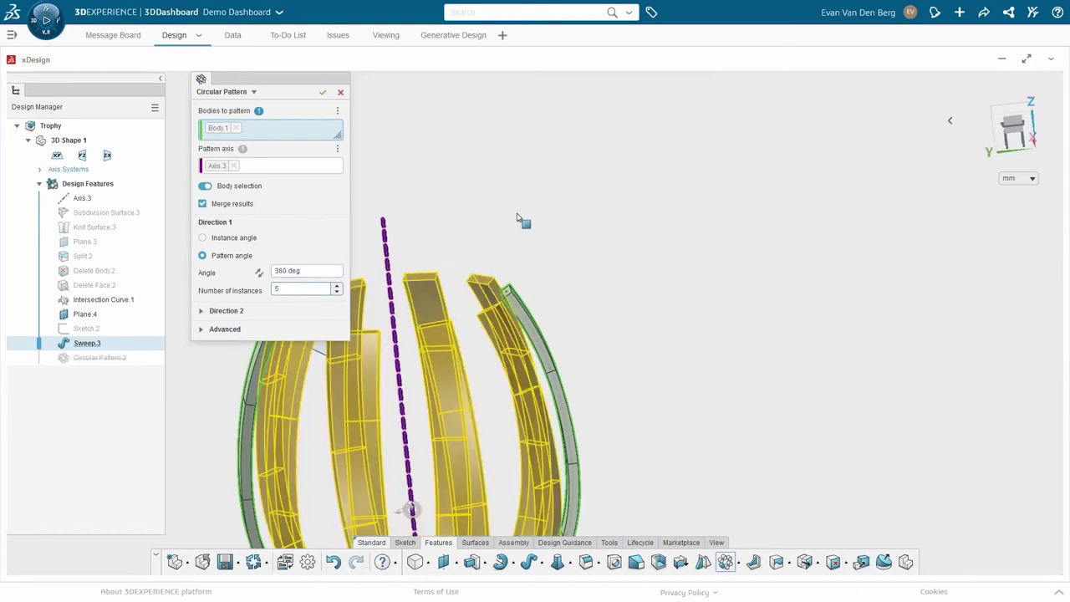
pyautogui.click(224, 329)
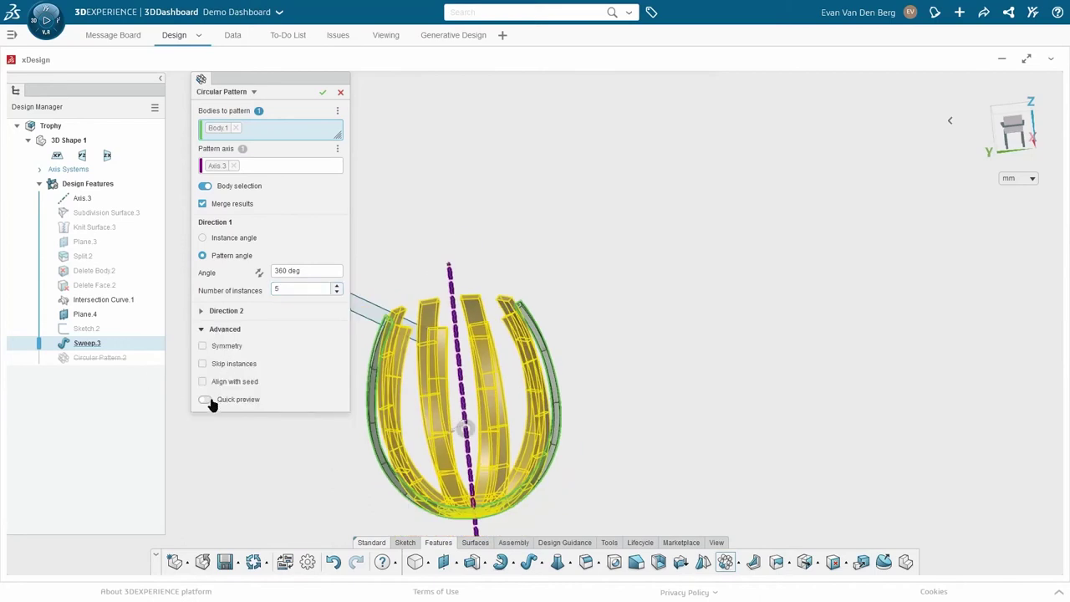
pyautogui.moveTo(400, 243); pyautogui.dragTo(416, 289, button='middle')
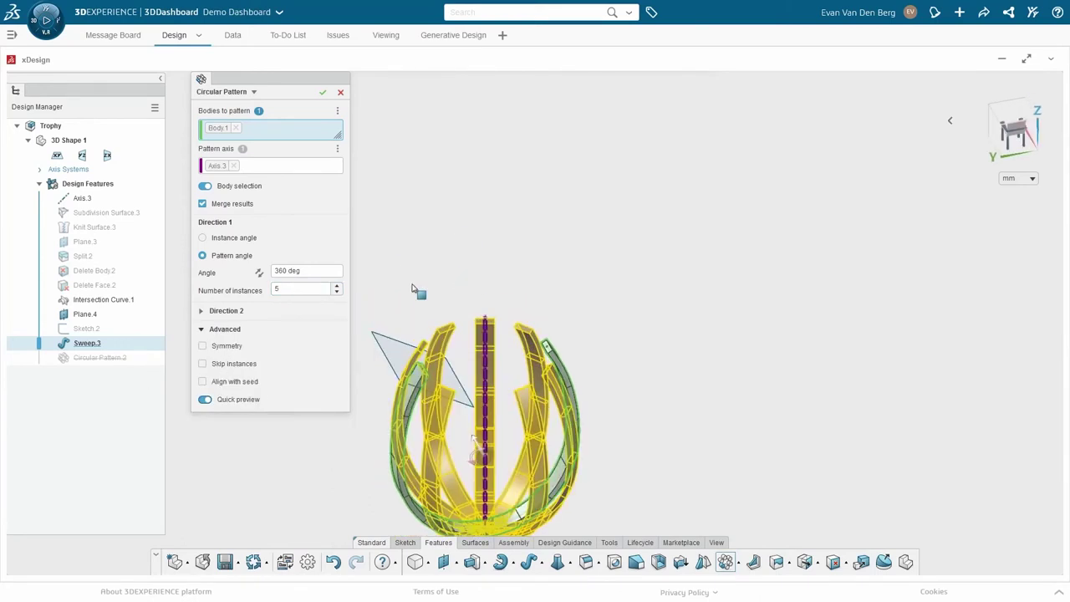
pyautogui.click(322, 94)
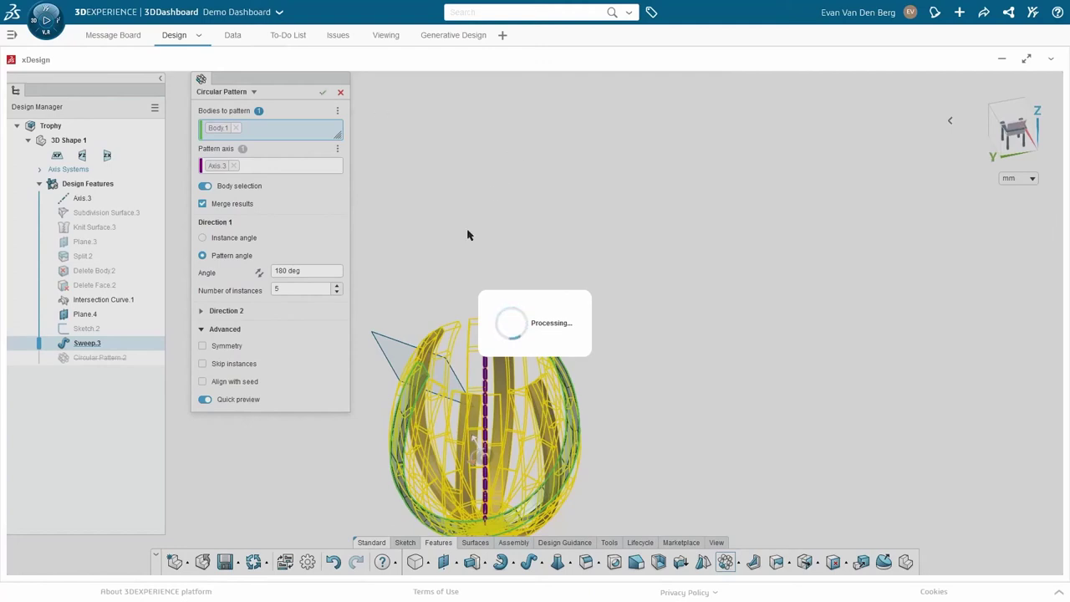
pyautogui.write('9')
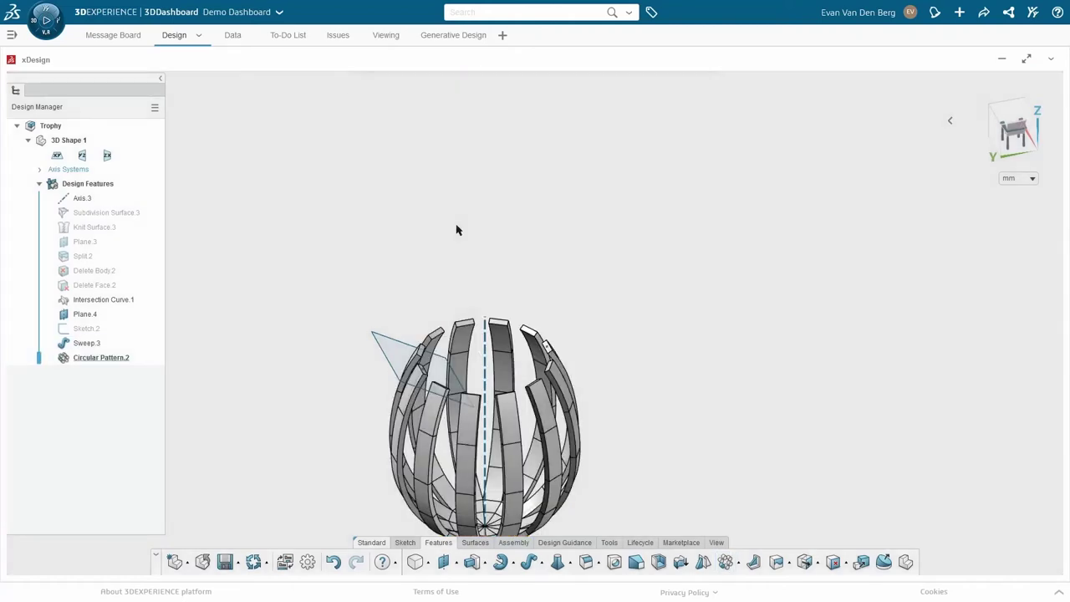
pyautogui.moveTo(456, 229)
pyautogui.mouseDown(button='middle')
pyautogui.moveTo(521, 454)
pyautogui.moveTo(573, 359)
pyautogui.mouseUp(button='middle')
pyautogui.scroll(-5, 219, 266)
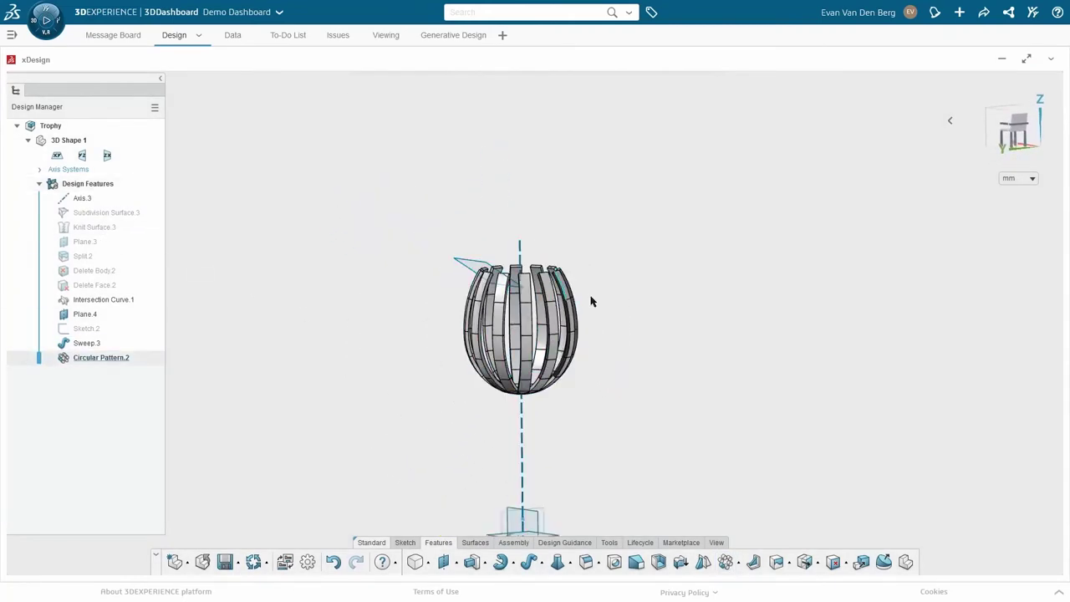
# Step: Drag Subdivision Surface.3's top vertices upward in xShape, making the body a taller vase
pyautogui.click(107, 215)
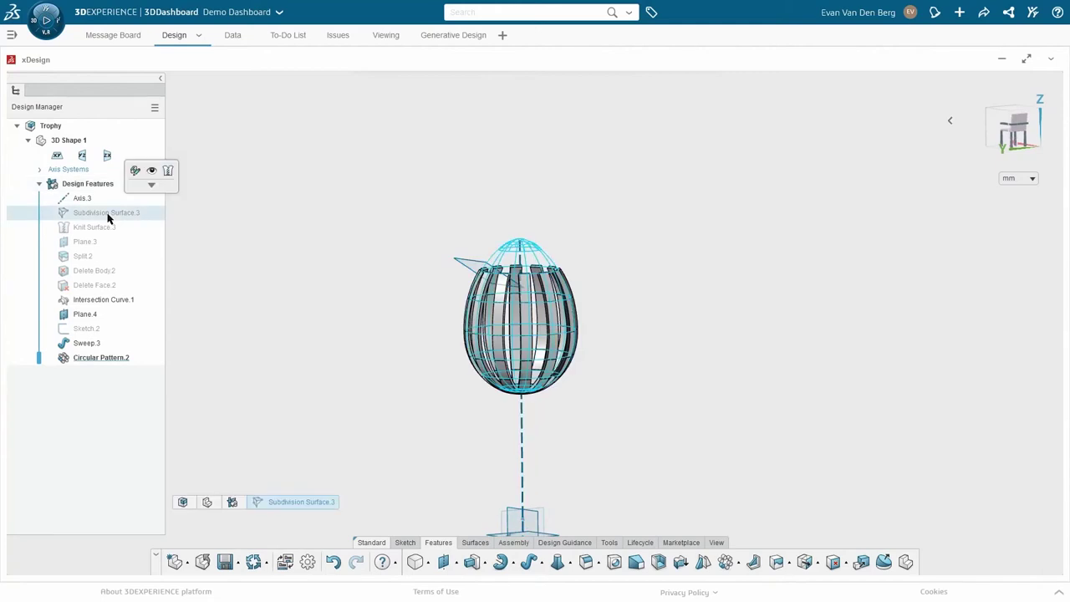
pyautogui.click(134, 170)
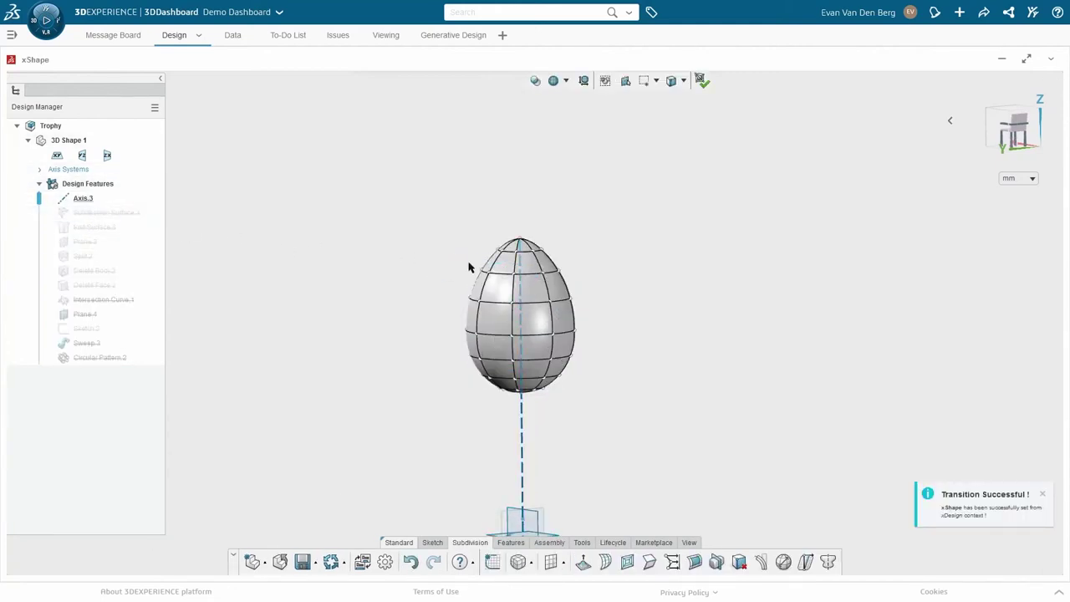
pyautogui.moveTo(431, 198); pyautogui.dragTo(599, 306)
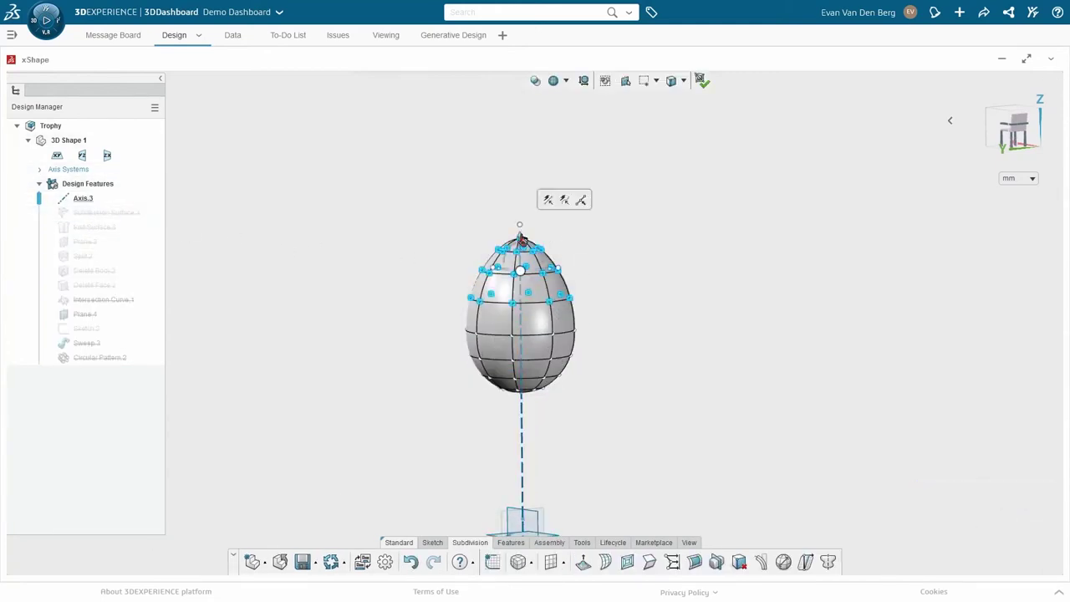
pyautogui.moveTo(521, 237); pyautogui.dragTo(521, 146)
pyautogui.click(755, 112)
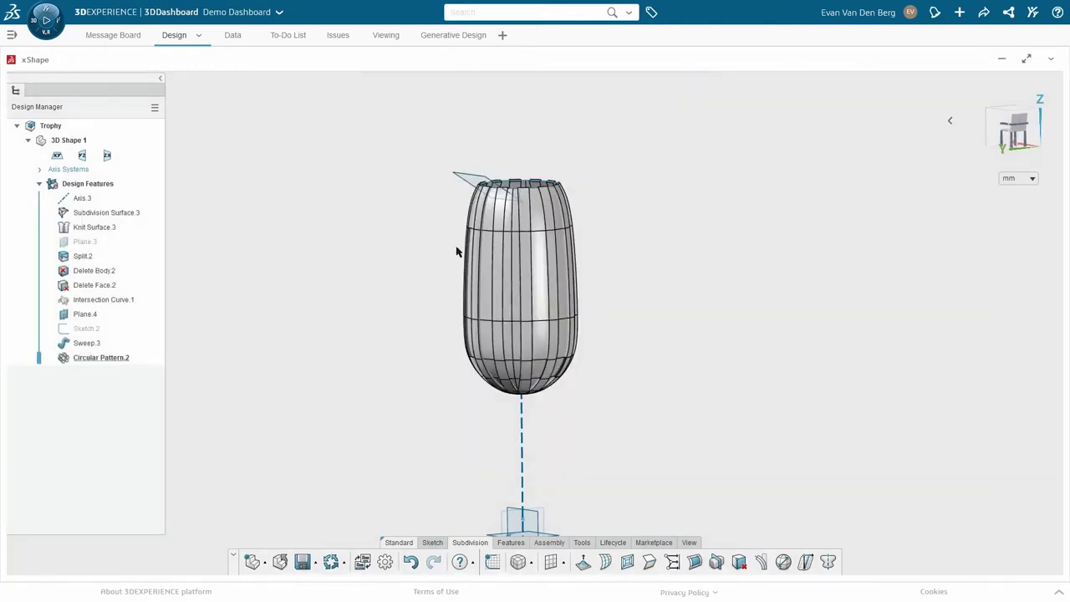
pyautogui.moveTo(457, 252); pyautogui.dragTo(508, 229, button='middle')
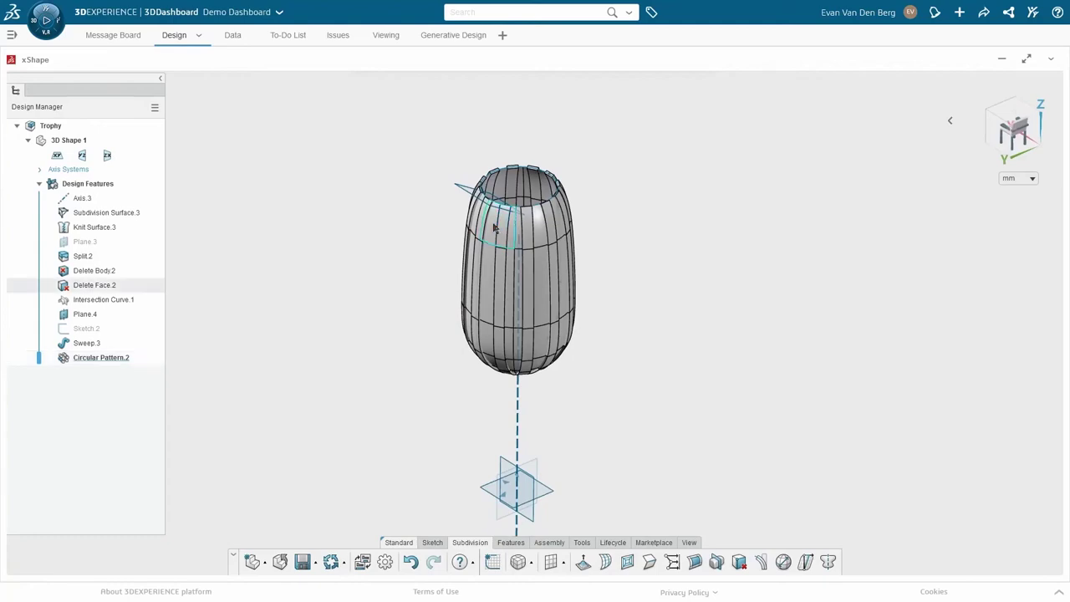
pyautogui.click(494, 226)
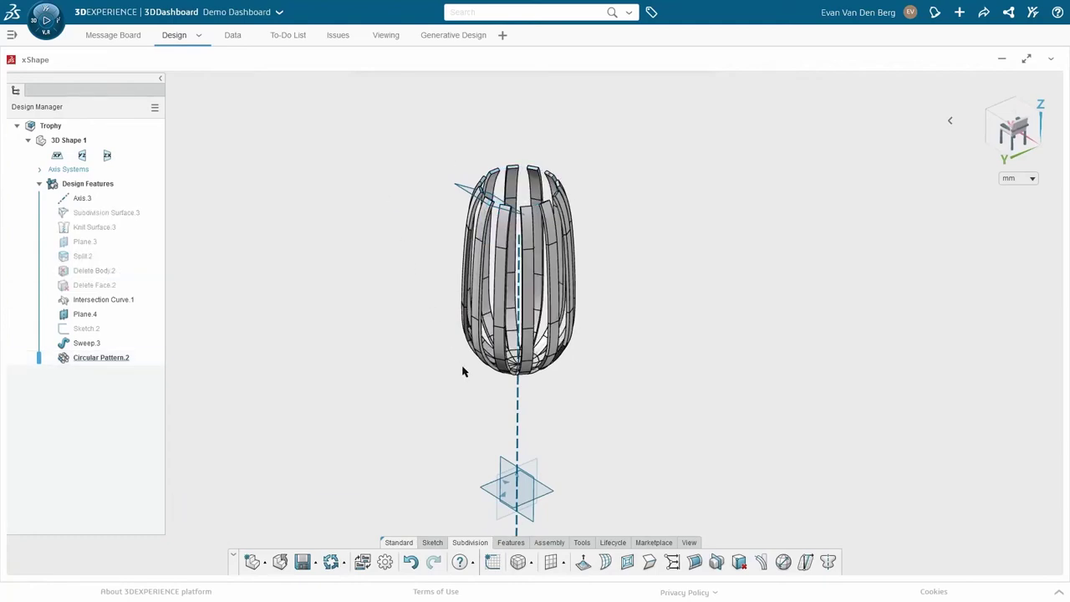
pyautogui.moveTo(463, 370); pyautogui.dragTo(401, 256, button='middle')
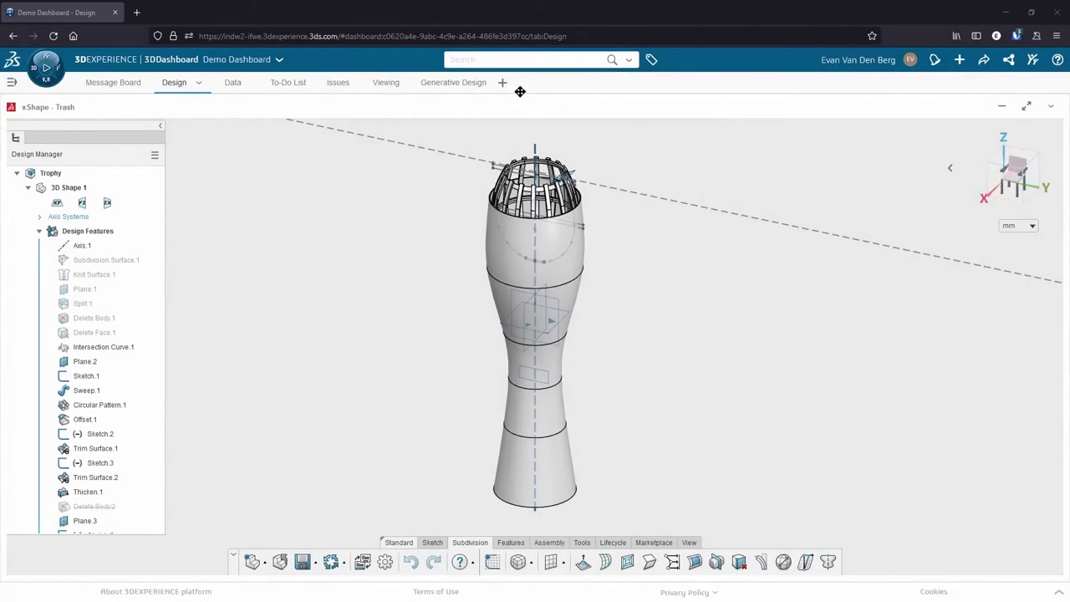
# Step: Tile the browser on the left half and create a new blank Part in SOLIDWORKS
pyautogui.moveTo(953, 5); pyautogui.dragTo(2, 92)
pyautogui.click(620, 14)
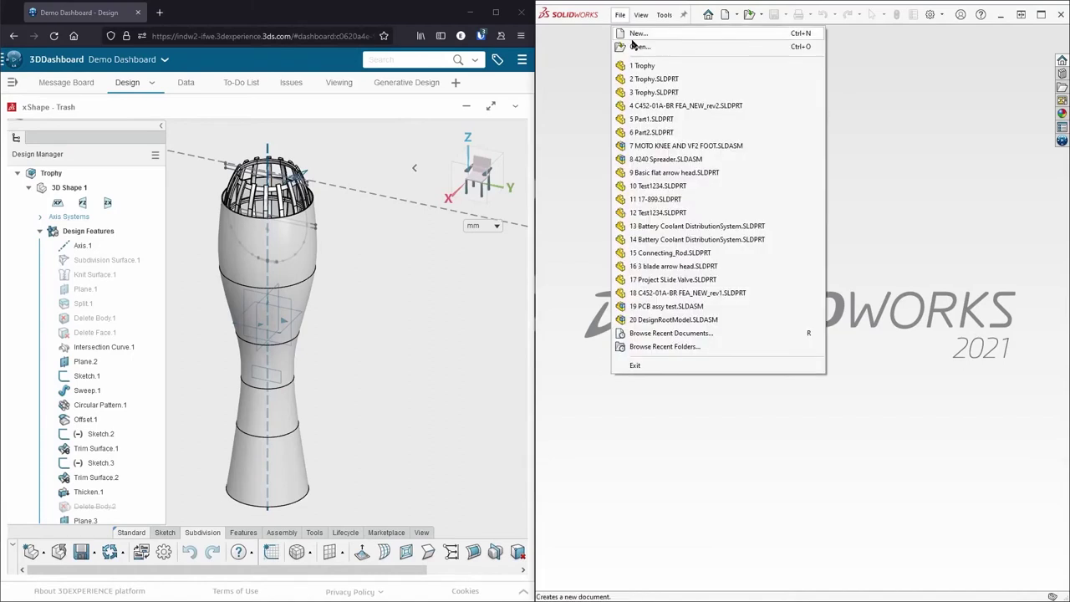
pyautogui.click(635, 35)
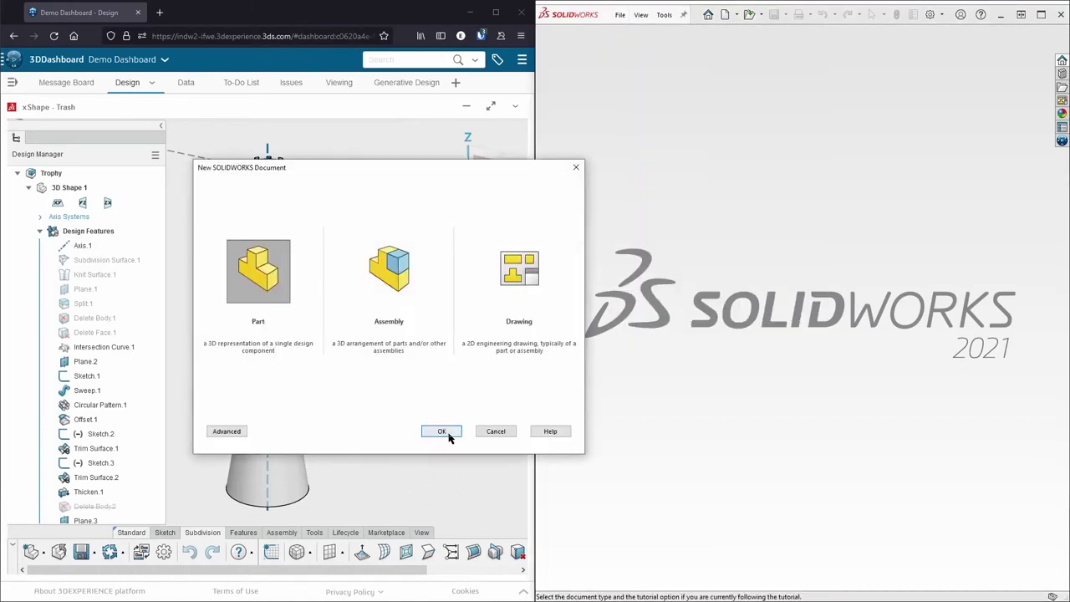
pyautogui.click(445, 432)
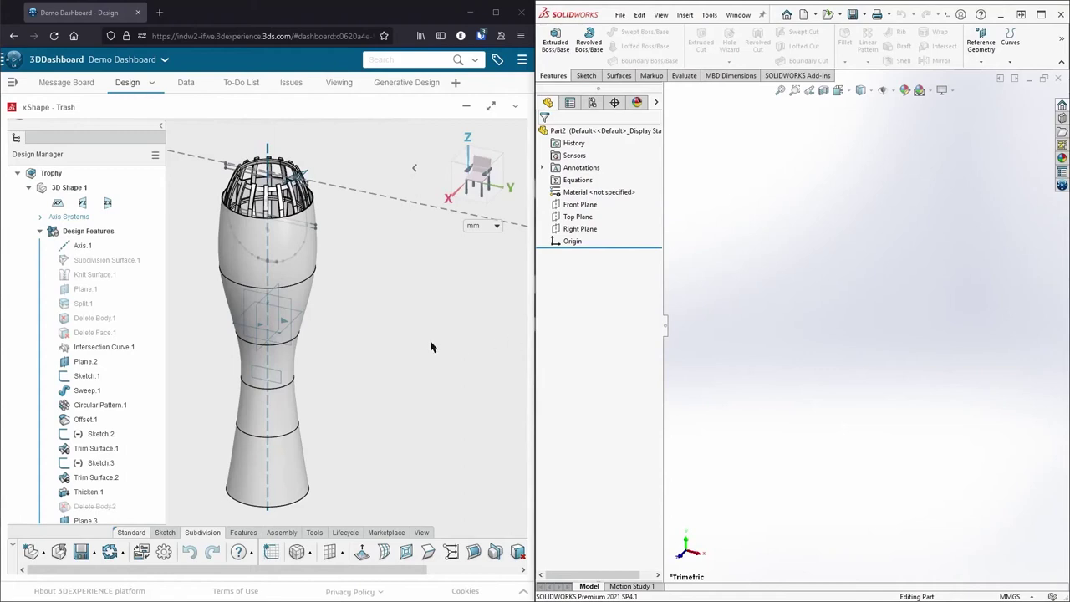
# Step: Search 3DDashboard for 'Trophy' and drag the Trophy product into Part2
pyautogui.click(386, 50)
pyautogui.write('Trophy')
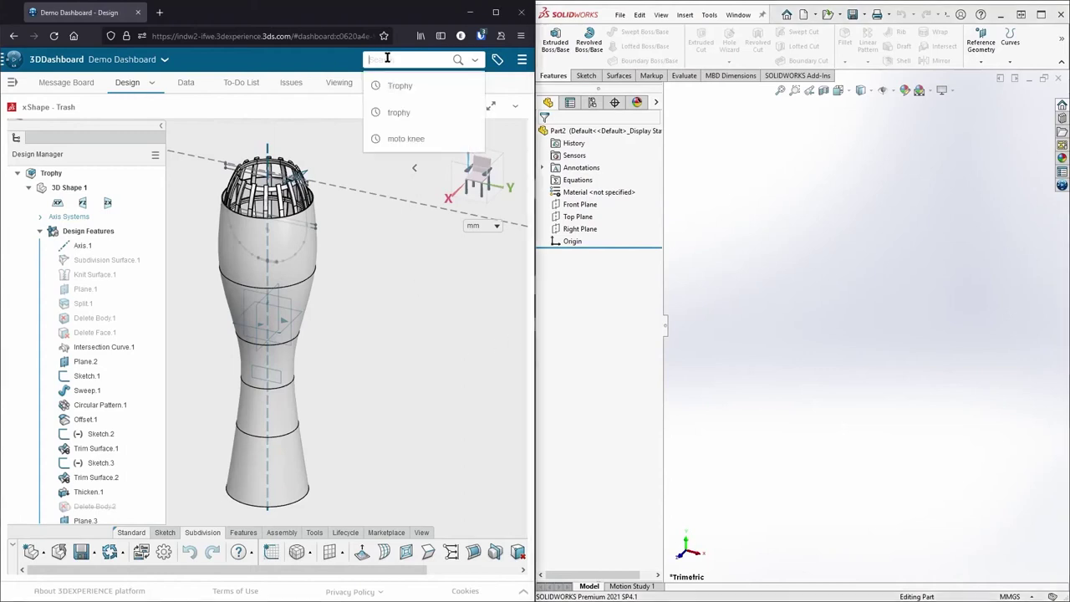
pyautogui.click(400, 88)
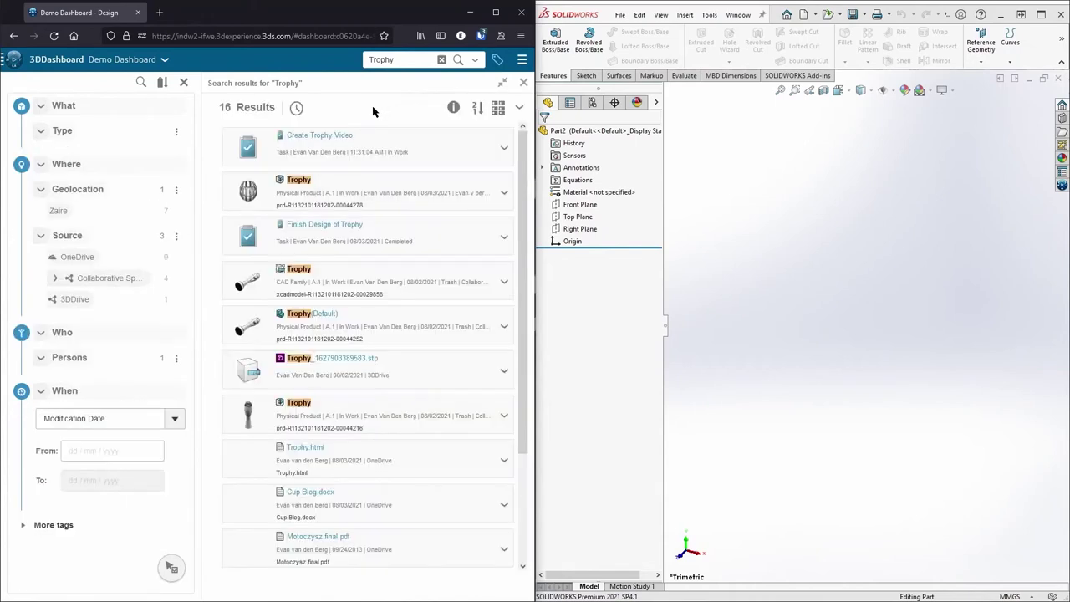
pyautogui.moveTo(280, 420); pyautogui.dragTo(895, 341)
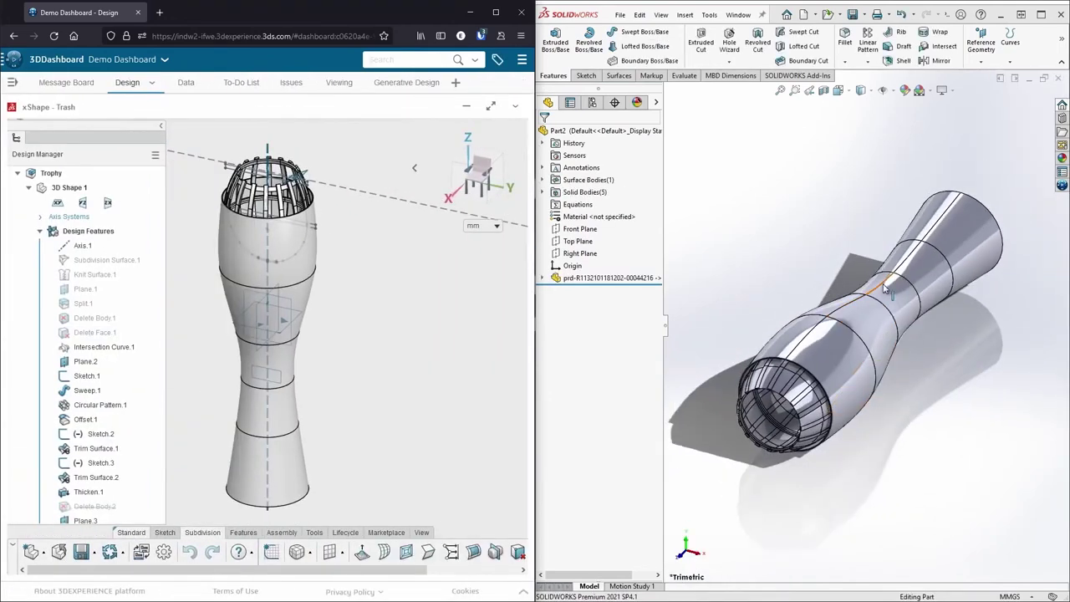
# Step: Stand the imported trophy upright, then maximise the browser and scroll the Design Manager tree
pyautogui.moveTo(737, 347); pyautogui.dragTo(770, 210, button='middle')
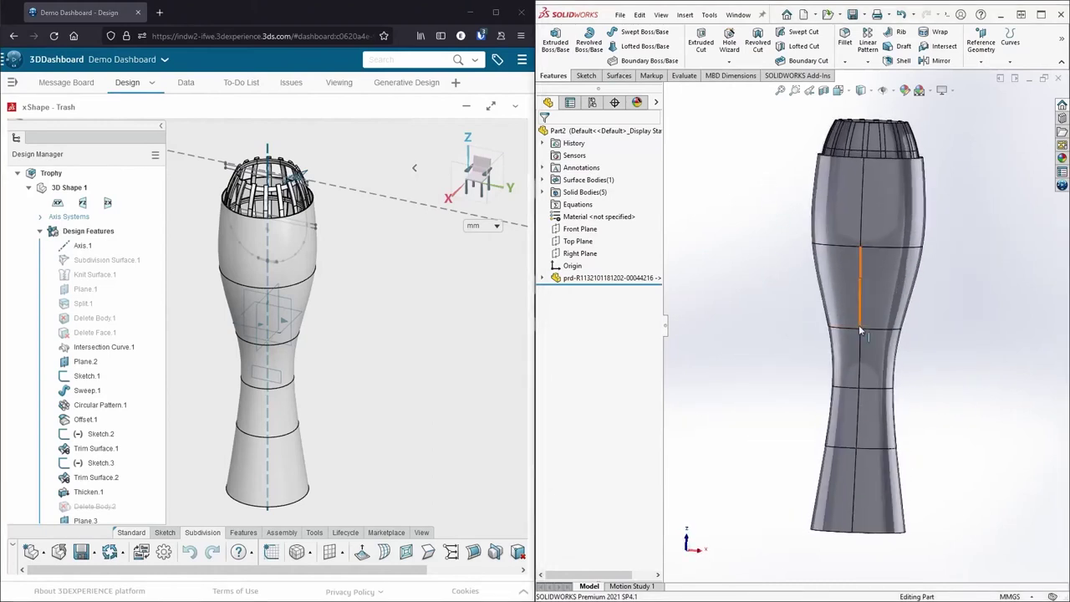
pyautogui.click(496, 11)
pyautogui.scroll(-3, 142, 434)
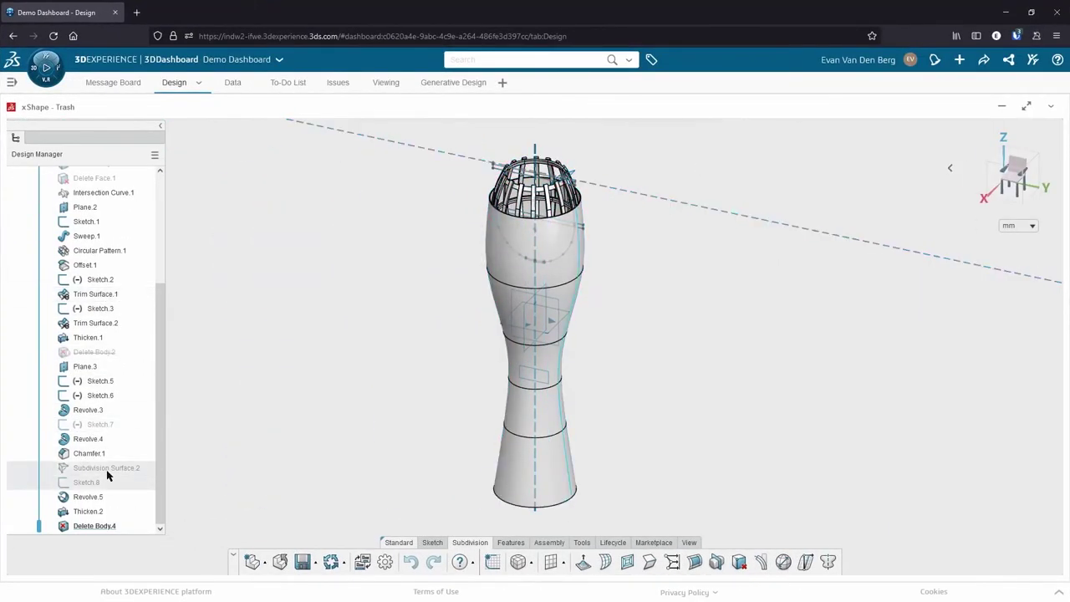
# Step: Widen the trophy's midsection by scaling the middle cage rings of Subdivision Surface.2, then save
pyautogui.click(973, 207)
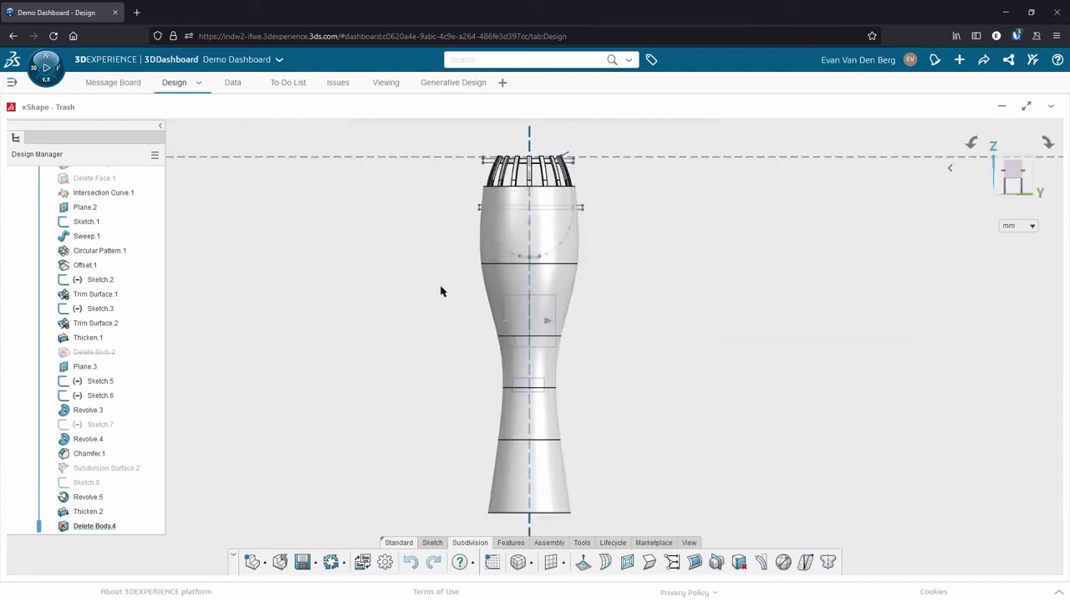
pyautogui.doubleClick(85, 470)
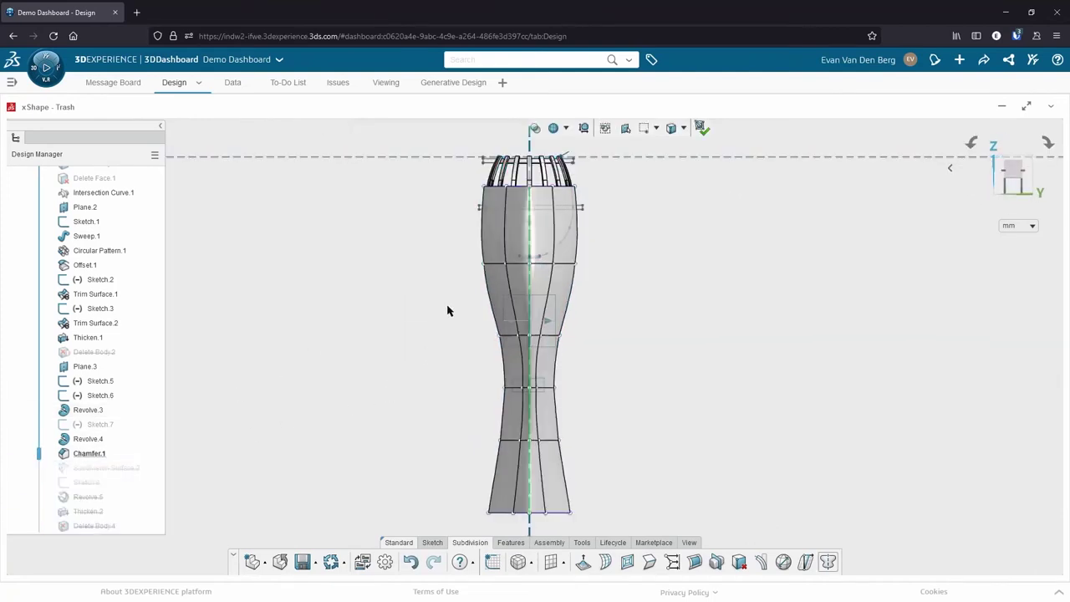
pyautogui.moveTo(448, 307); pyautogui.dragTo(631, 420)
pyautogui.moveTo(570, 362); pyautogui.dragTo(522, 378)
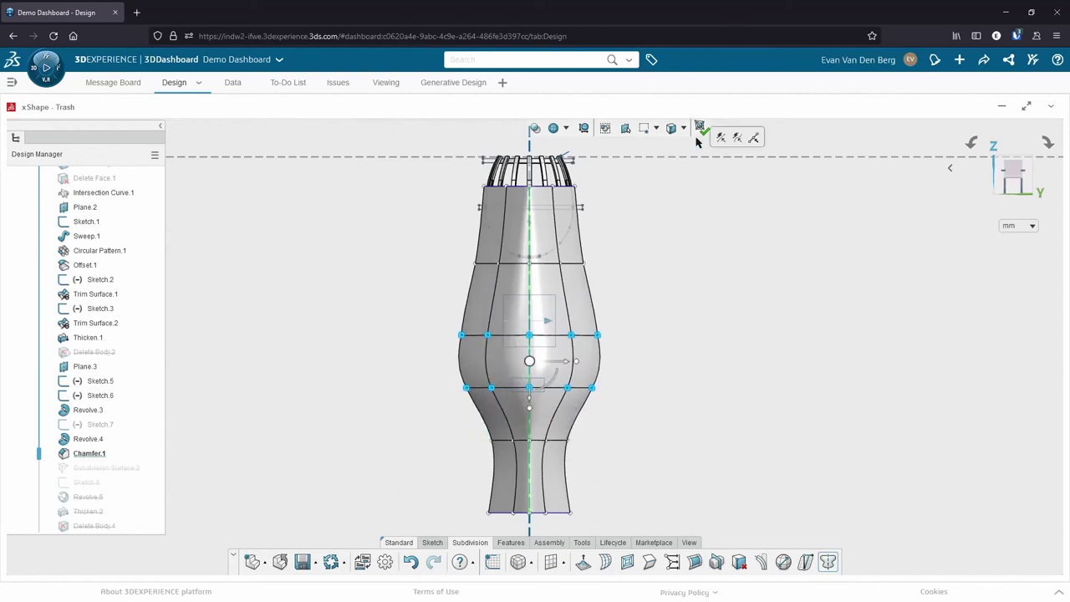
pyautogui.click(691, 176)
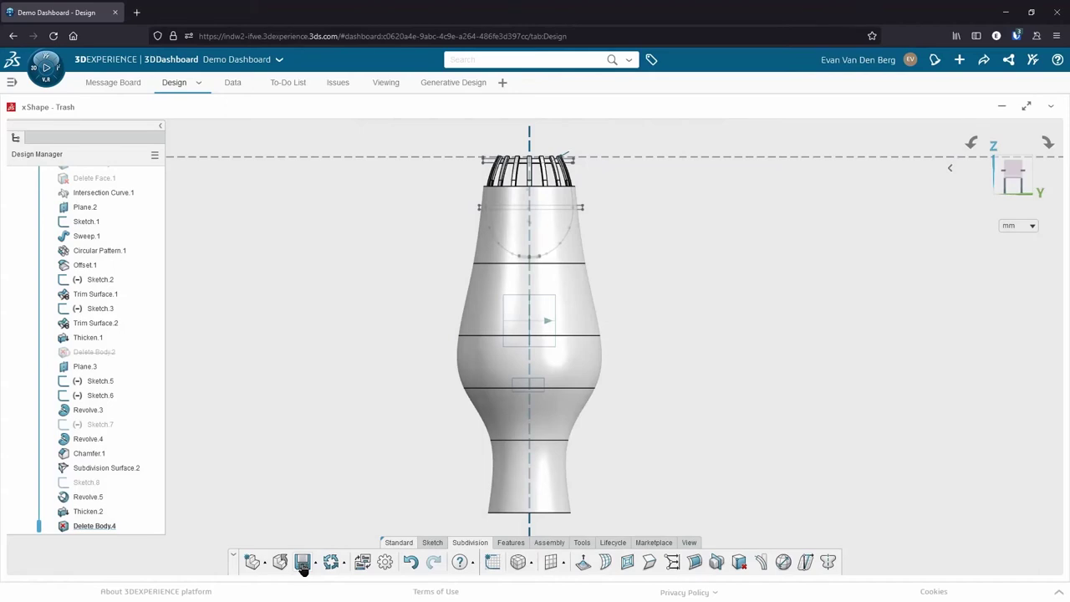
pyautogui.click(303, 563)
# Step: Minimize the browser and show SOLIDWORKS full screen with the 3DEXPERIENCE task pane
pyautogui.click(1005, 12)
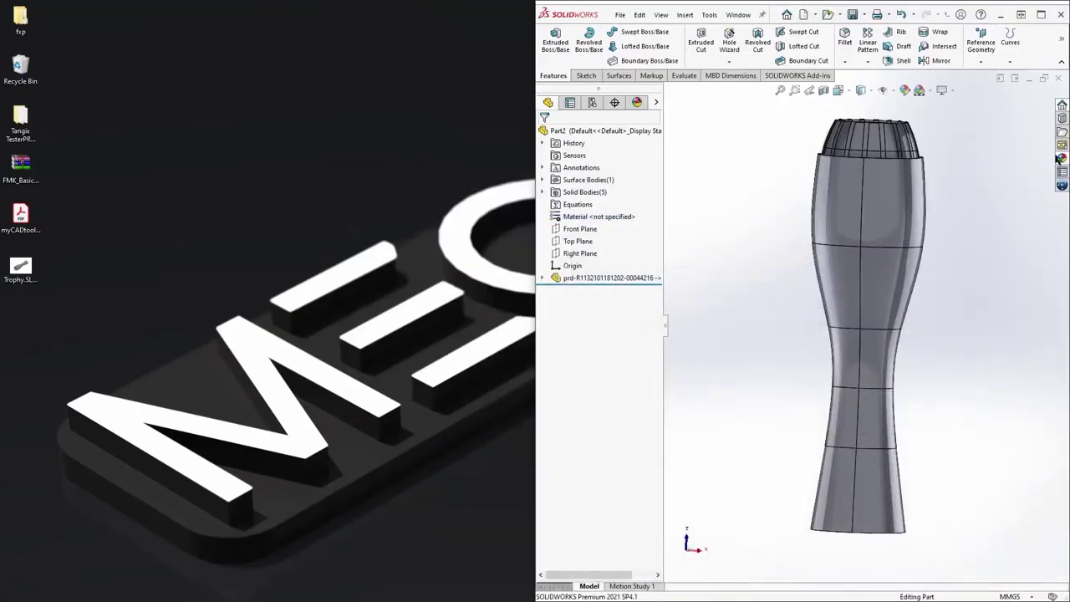
pyautogui.click(1062, 184)
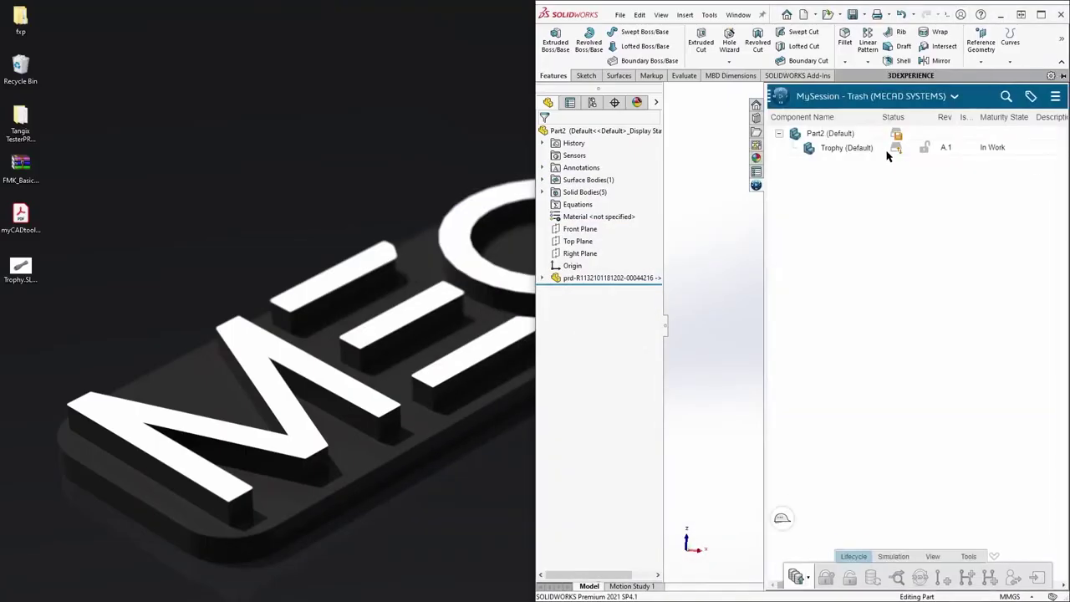
pyautogui.moveTo(898, 153)
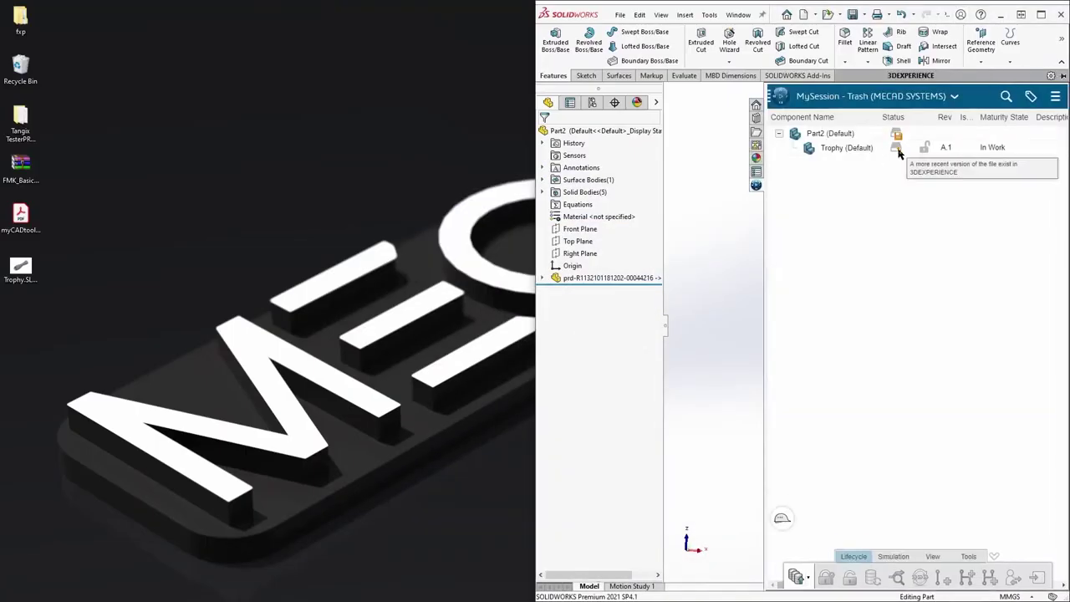
pyautogui.press('super+Up')
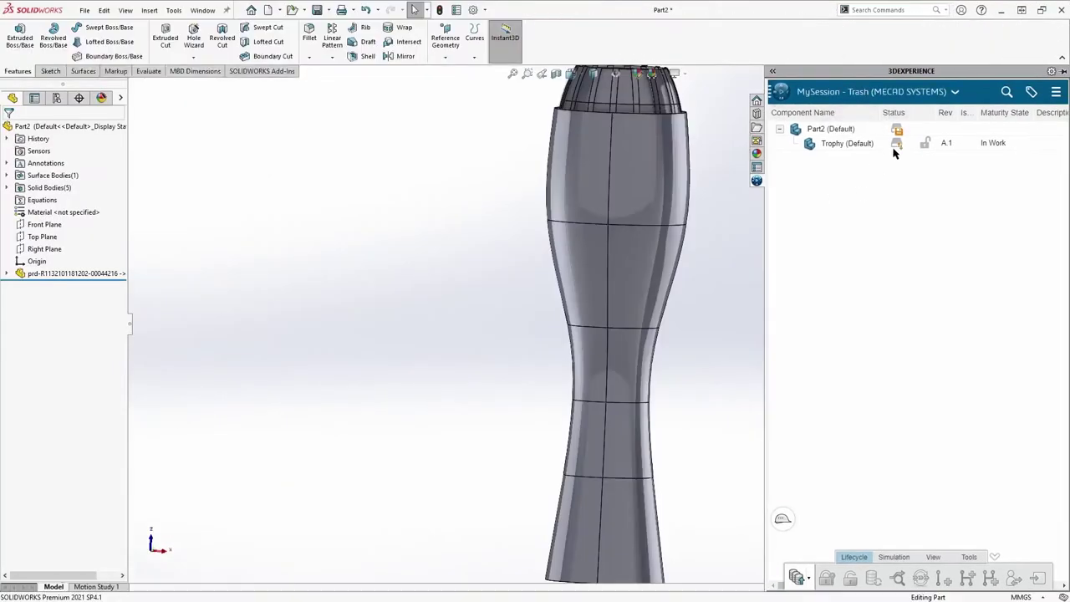
# Step: Reload the out-of-date Trophy component from the server and orbit to inspect it
pyautogui.click(872, 143)
pyautogui.rightClick(874, 143)
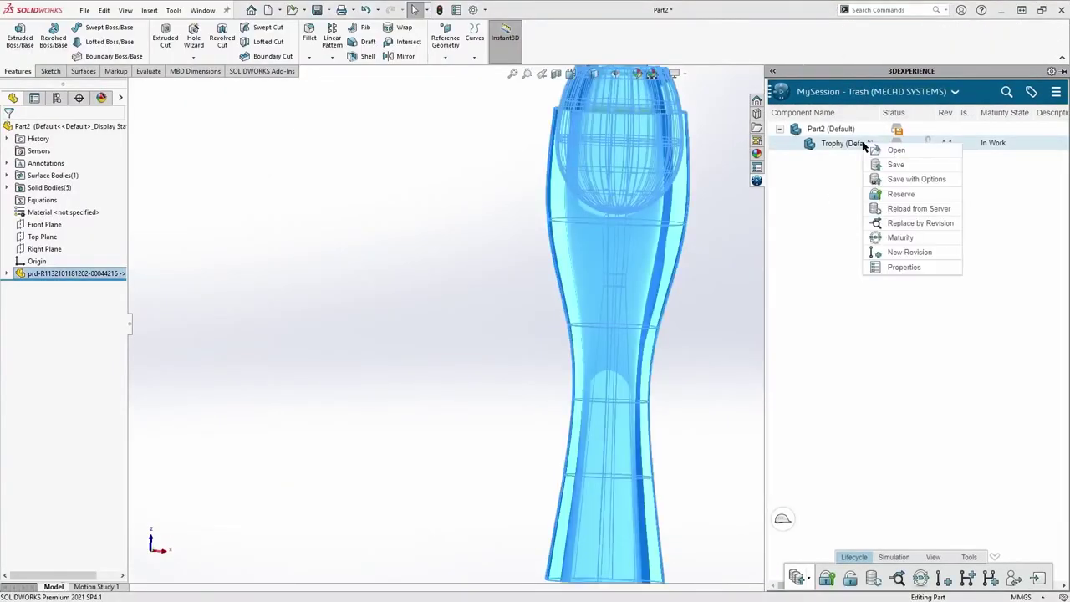
pyautogui.click(909, 210)
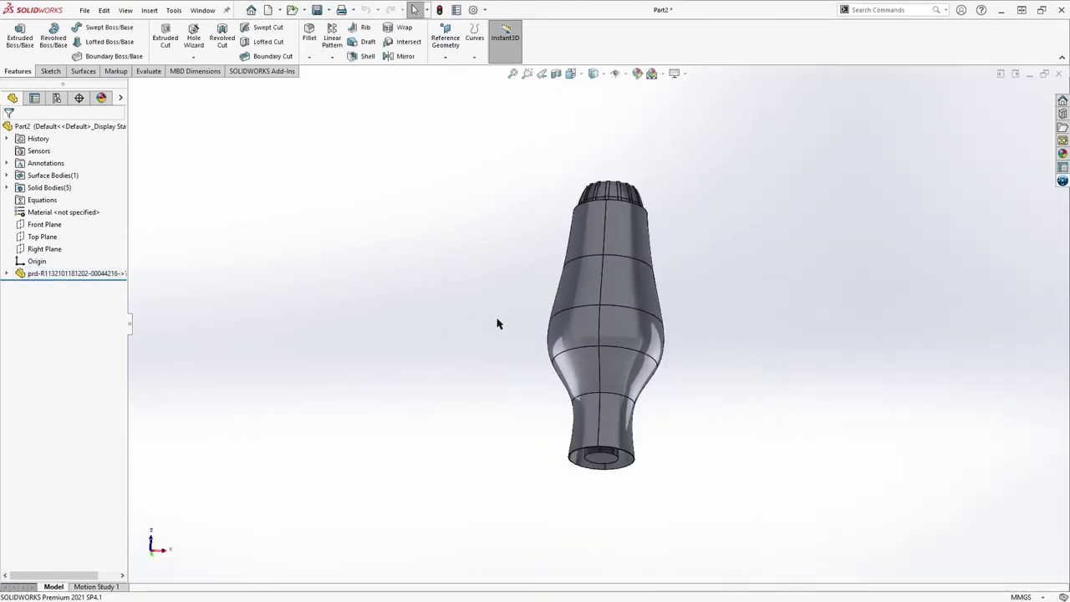
pyautogui.moveTo(524, 297); pyautogui.dragTo(449, 360, button='middle')
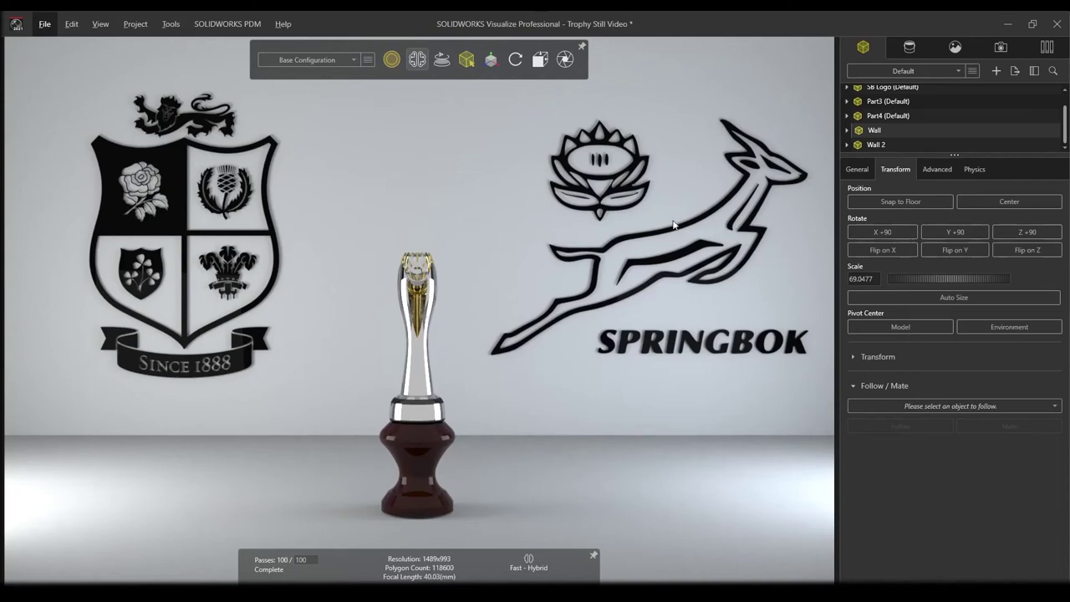
# Step: Select the Springbok logo to inspect its Transform scale
pyautogui.click(673, 262)
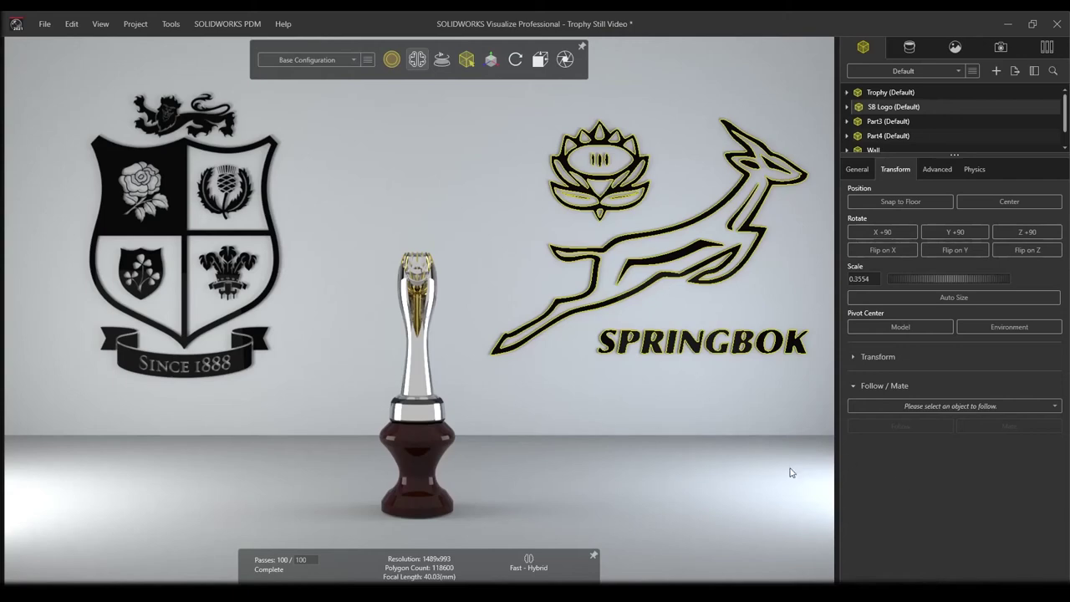
# Step: Deselect the logo and frame the camera closer around the crest, trophy and Springbok logo
pyautogui.click(651, 110)
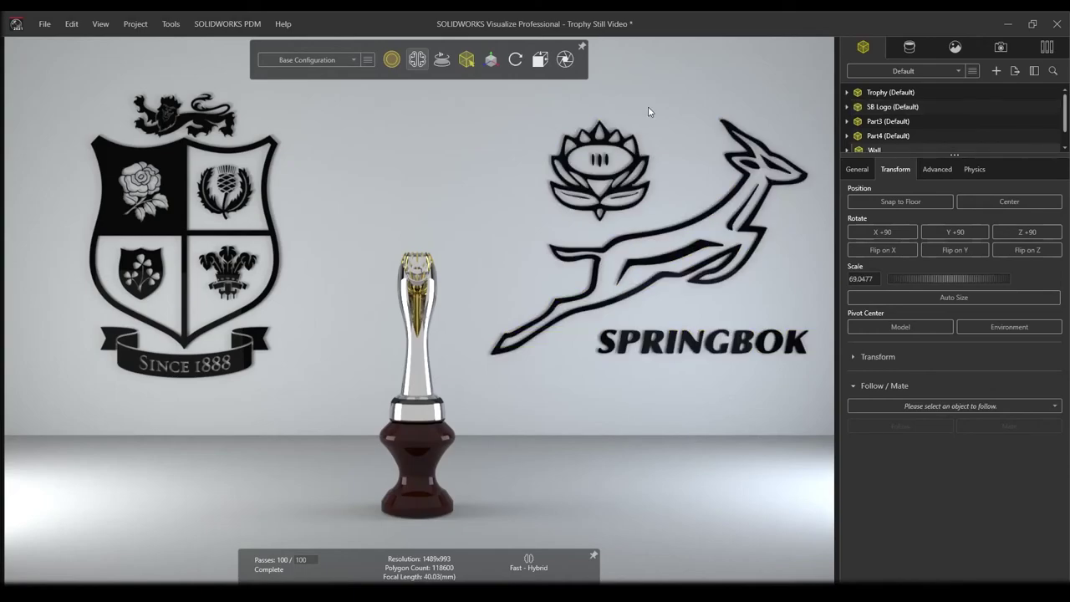
pyautogui.scroll(3, 623, 264)
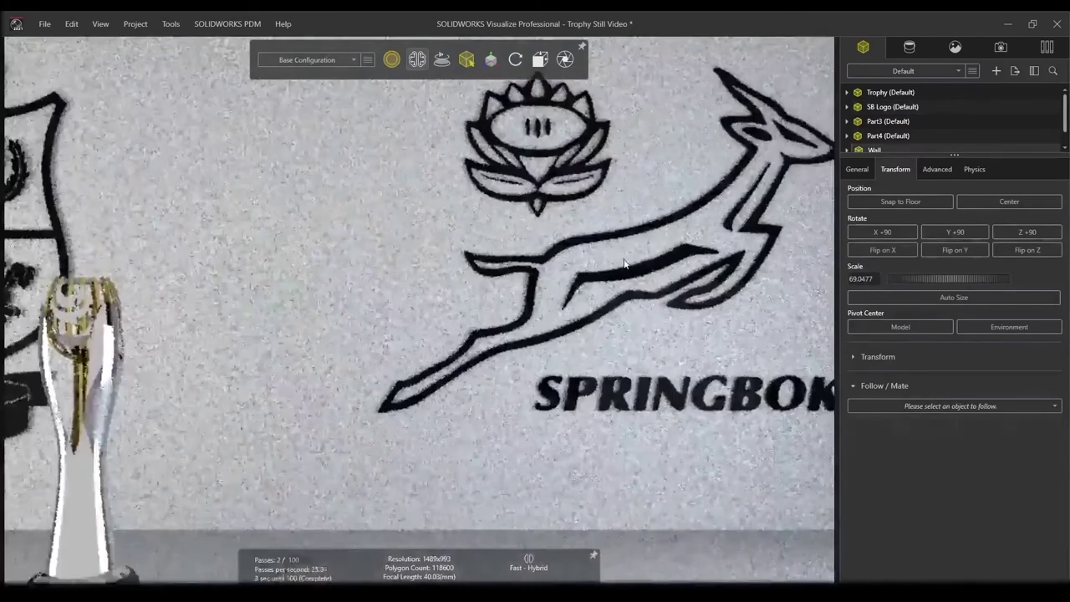
pyautogui.scroll(-3, 624, 263)
pyautogui.moveTo(624, 264); pyautogui.dragTo(458, 241)
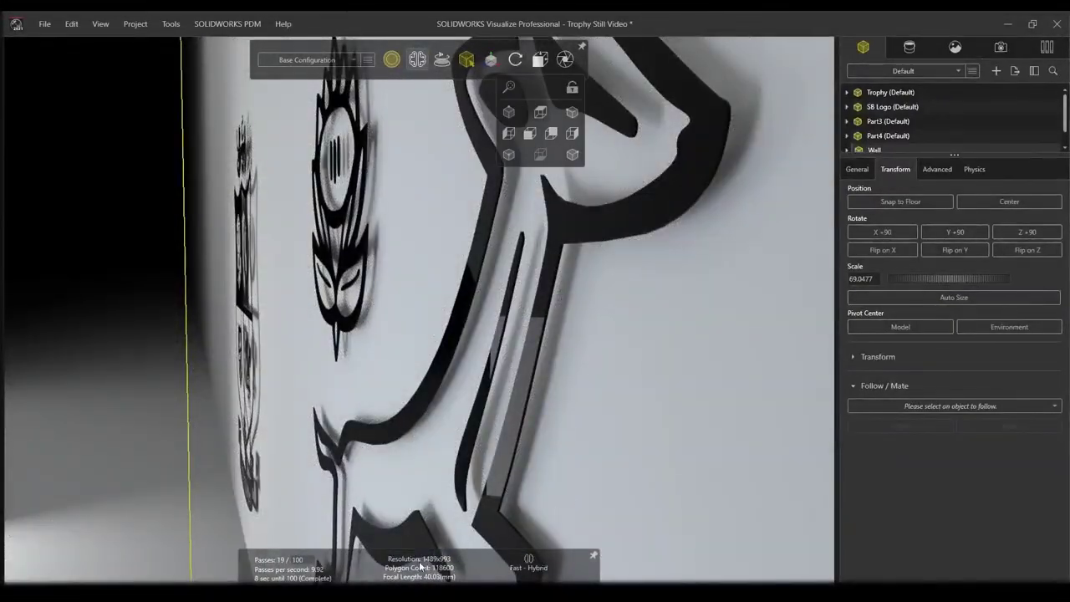
pyautogui.moveTo(532, 381); pyautogui.dragTo(422, 427)
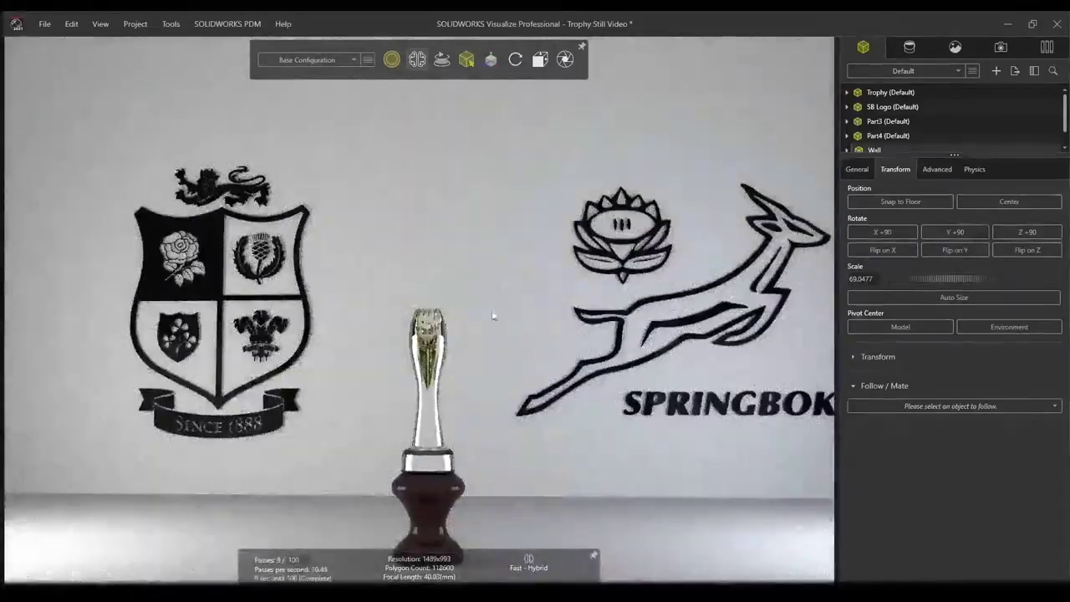
pyautogui.moveTo(493, 316); pyautogui.dragTo(436, 324)
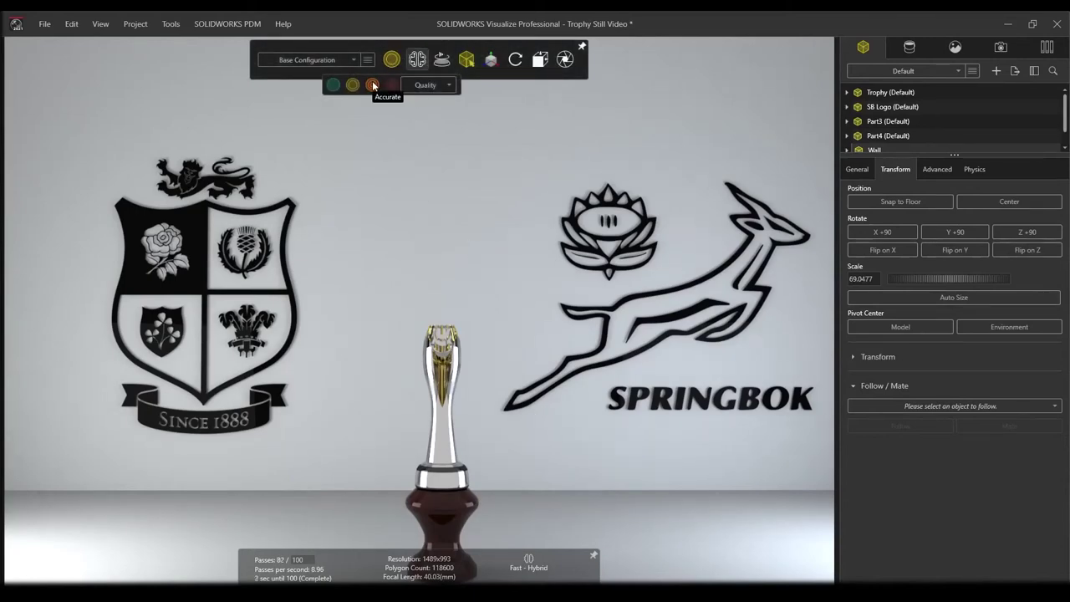
# Step: Switch the renderer to Accurate mode and let the passes accumulate
pyautogui.click(373, 85)
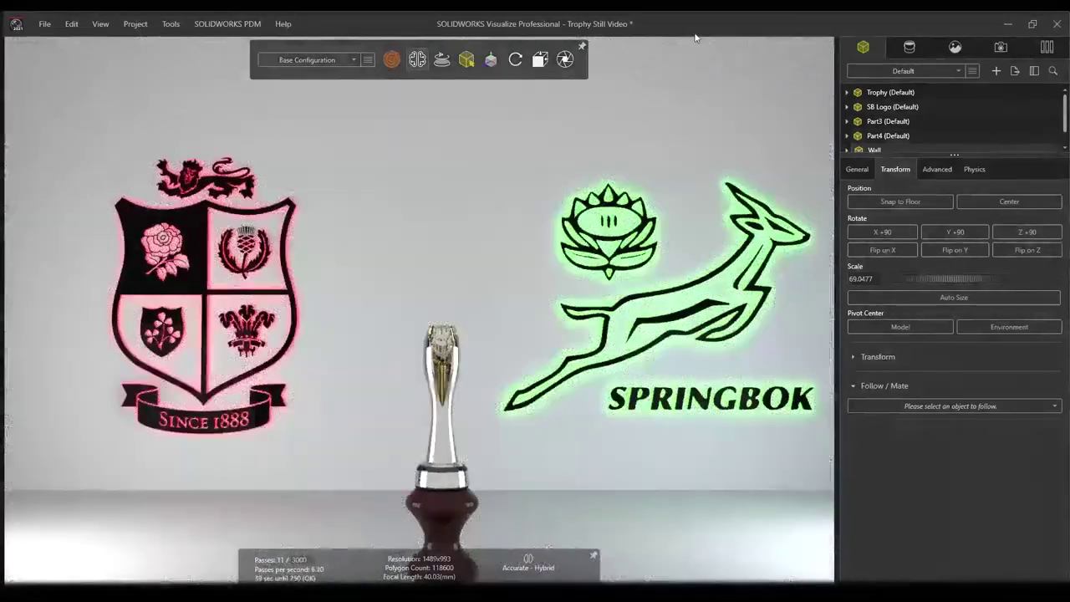
pyautogui.moveTo(391, 60)
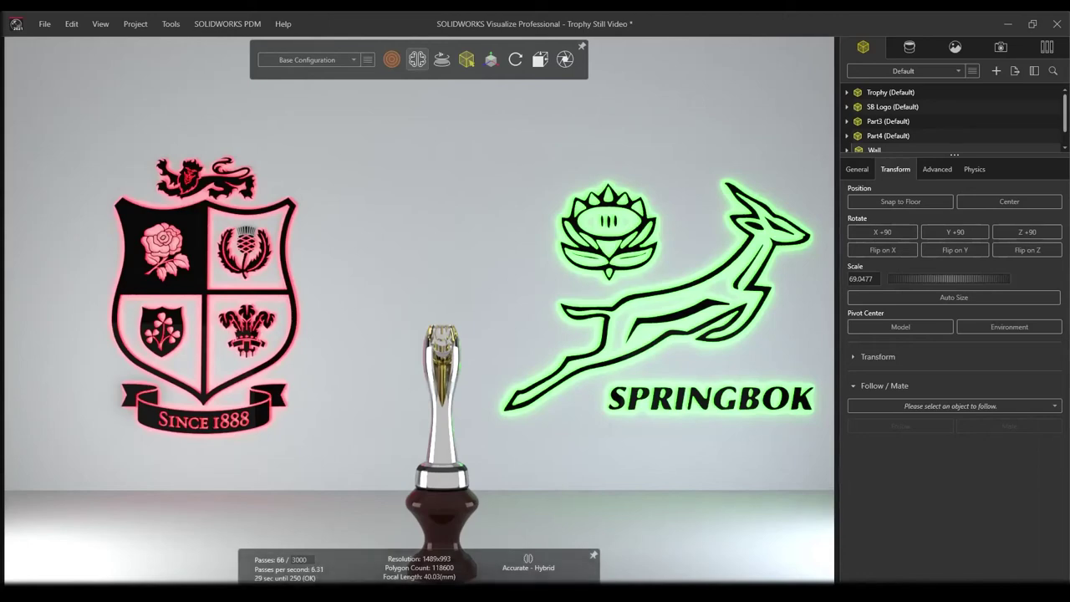
pyautogui.moveTo(232, 596)
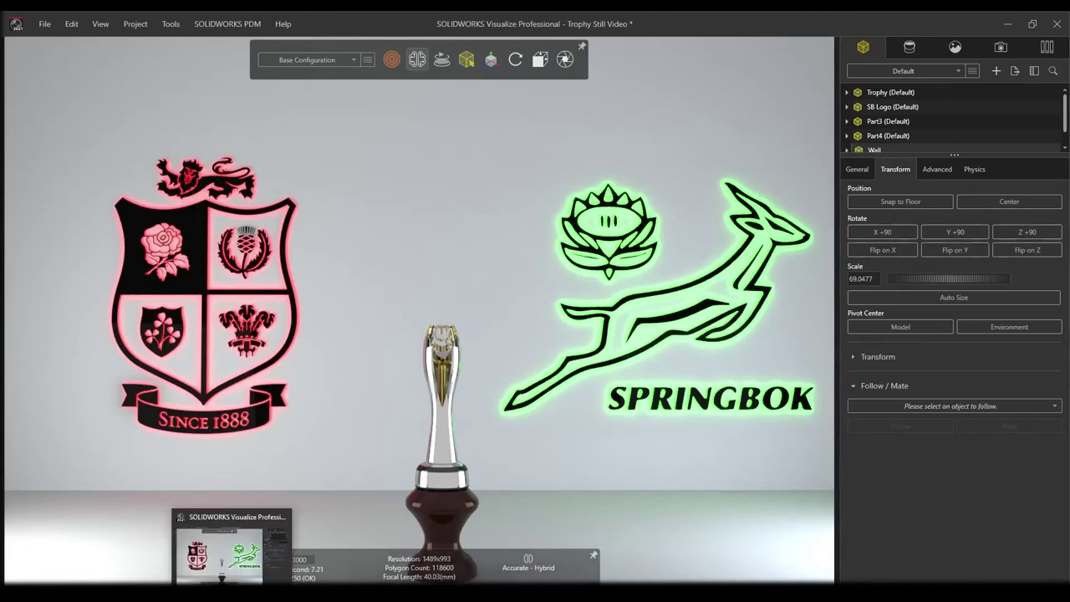
# Step: Play the Trophy Still render video, then return to the Images folder in File Explorer
pyautogui.click(151, 595)
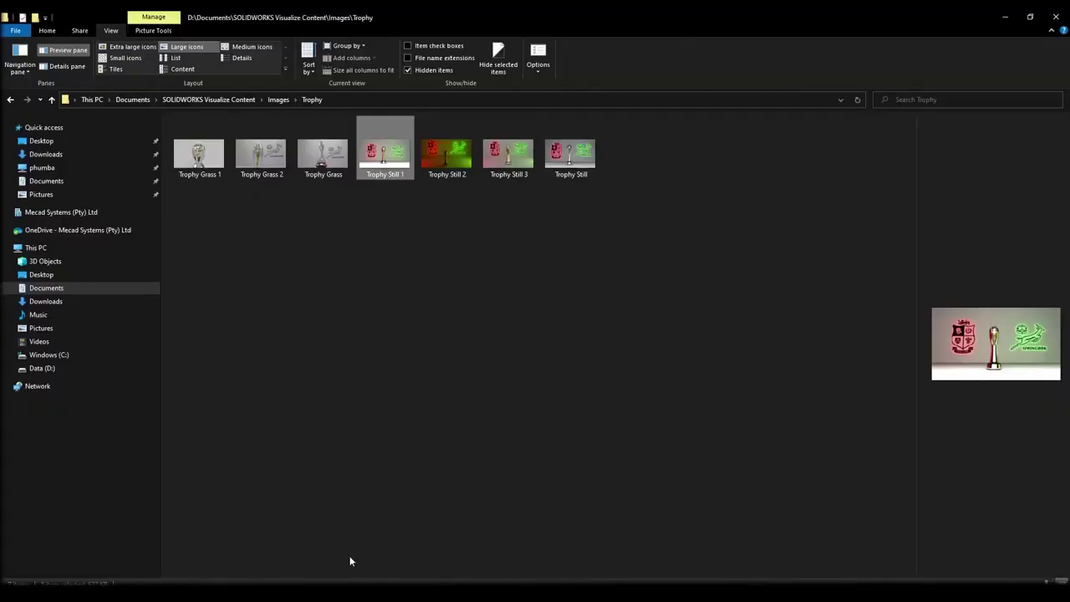
pyautogui.click(493, 412)
pyautogui.click(51, 99)
pyautogui.click(434, 324)
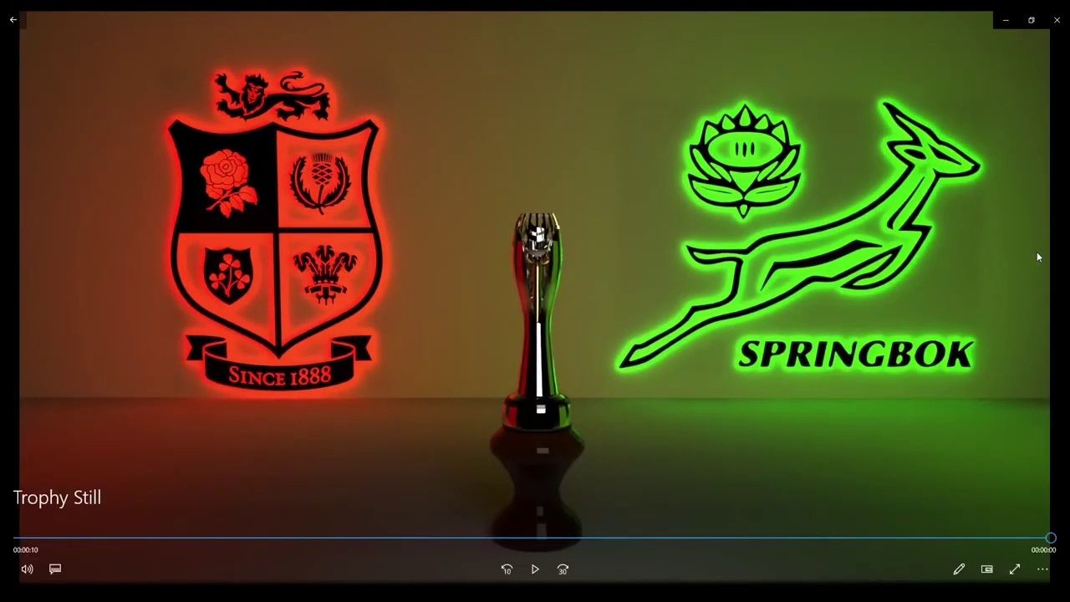
pyautogui.hotkey('alt', 'F4')
pyautogui.click(292, 204)
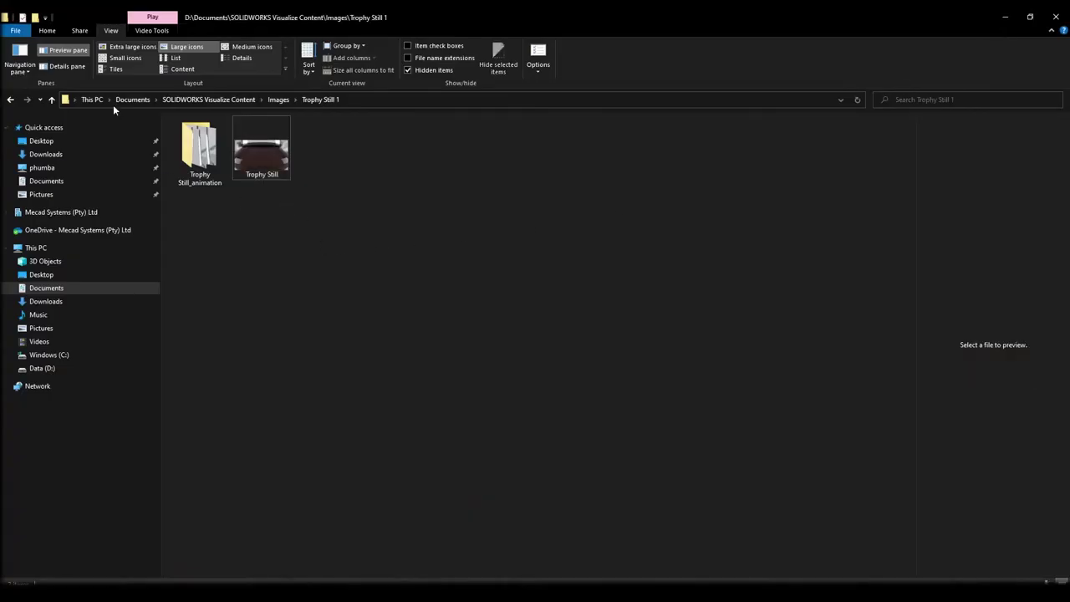
# Step: Open the Trophy renders folder and view Trophy Still 2.jpg in Photos
pyautogui.click(51, 99)
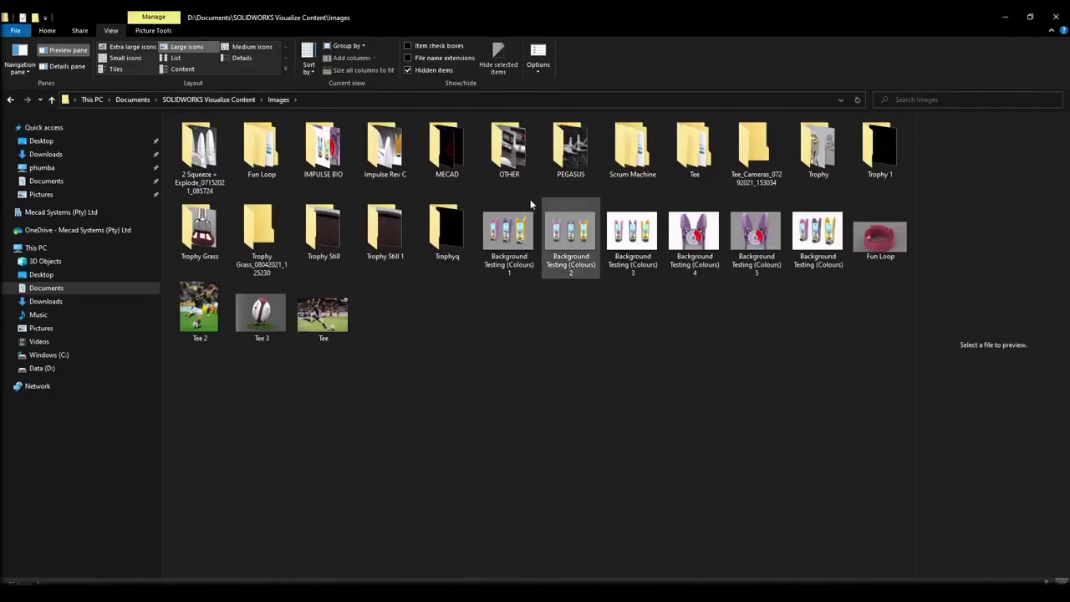
pyautogui.doubleClick(815, 144)
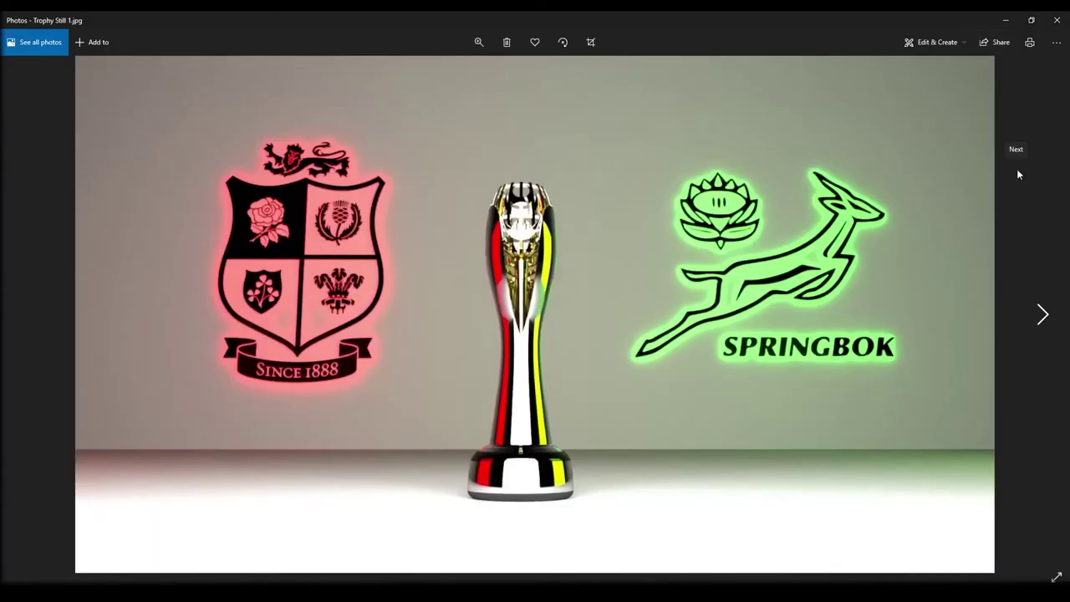
pyautogui.click(1017, 174)
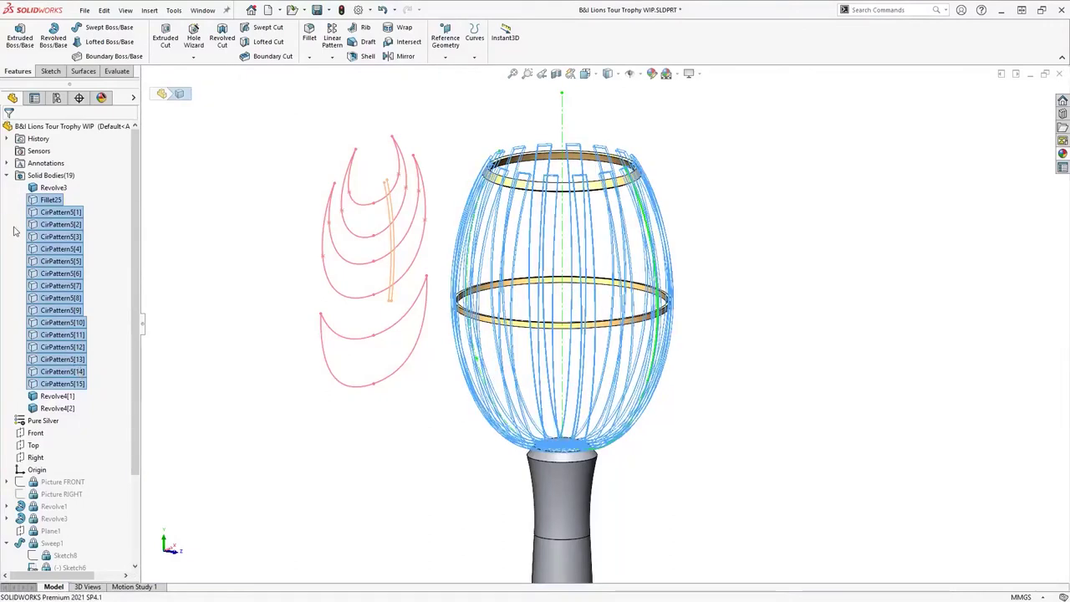
# Step: Revolve the Sketch6 cup profile 360° about the vertical centerline into Surface-Revolve13
pyautogui.click(8, 177)
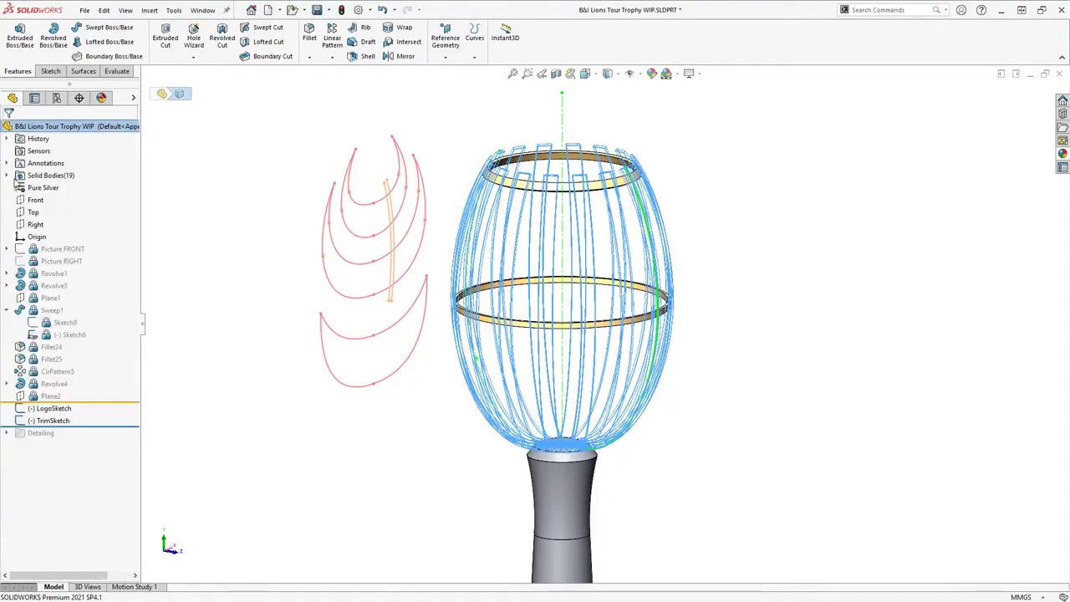
pyautogui.click(166, 251)
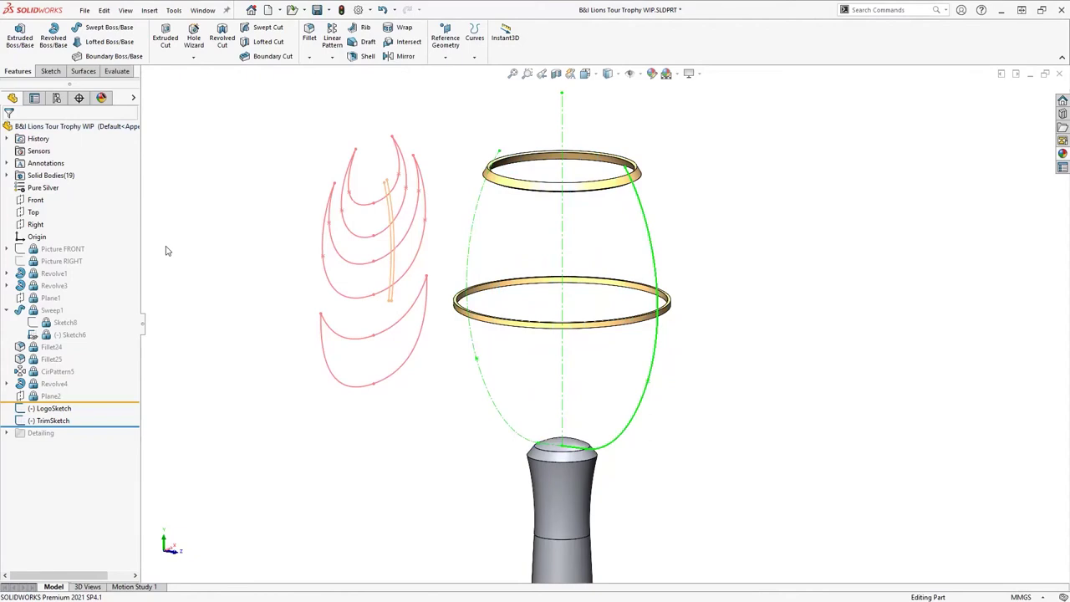
pyautogui.click(651, 283)
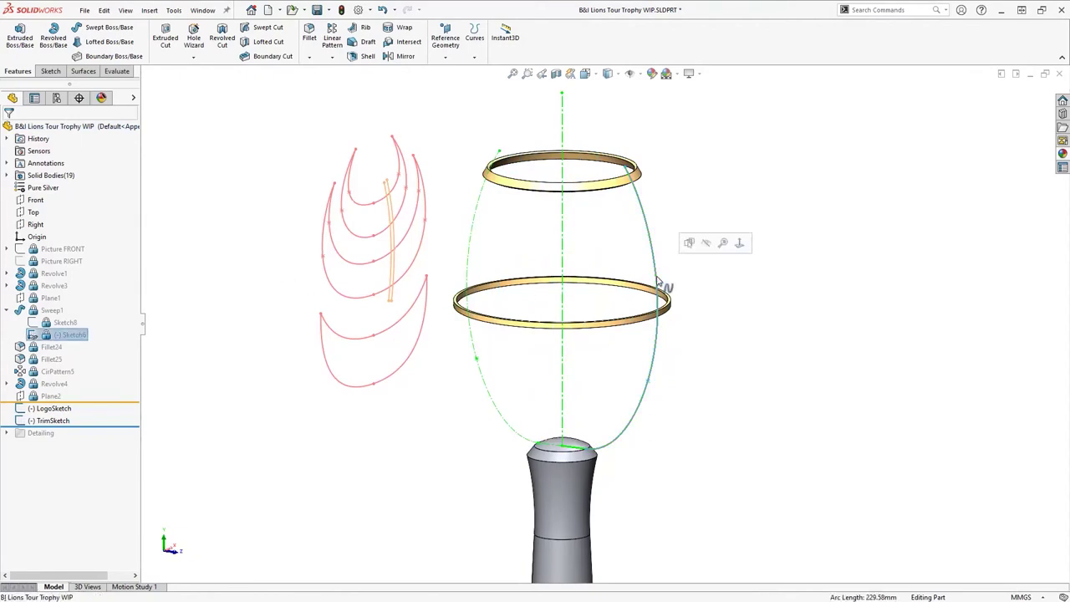
pyautogui.click(87, 72)
pyautogui.click(50, 38)
pyautogui.click(562, 262)
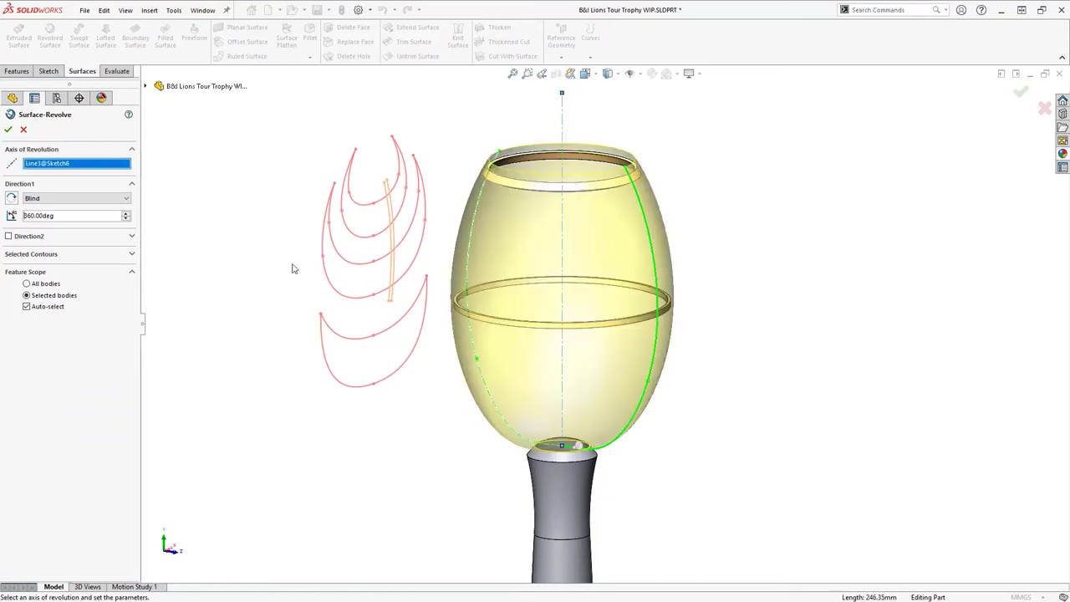
pyautogui.click(7, 132)
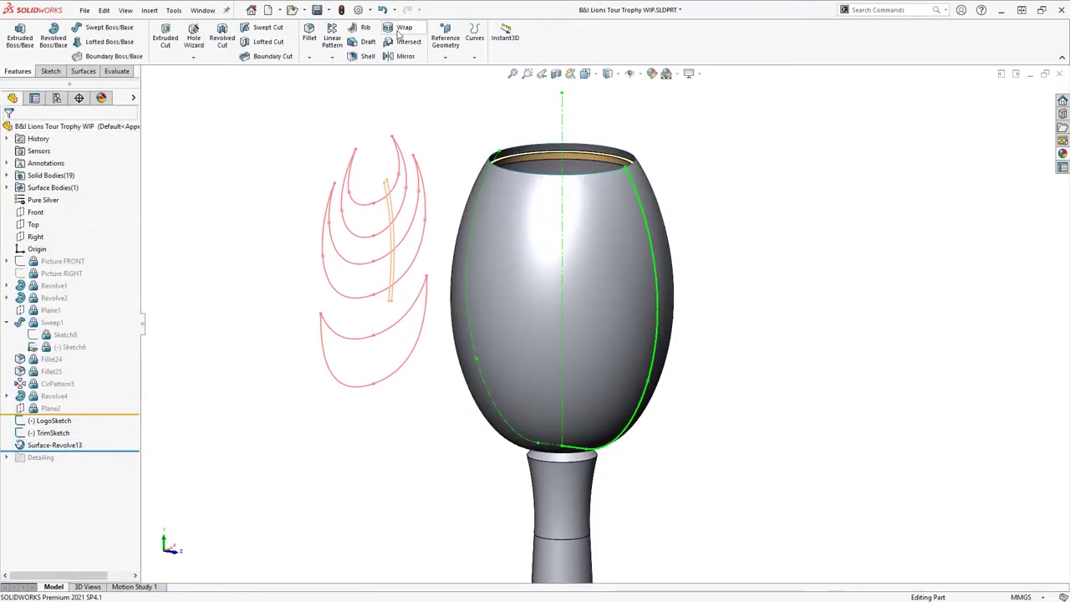
# Step: Wrap the LogoSketch feather logo onto the cup's revolved bowl face as Wrap8
pyautogui.click(403, 28)
pyautogui.click(357, 208)
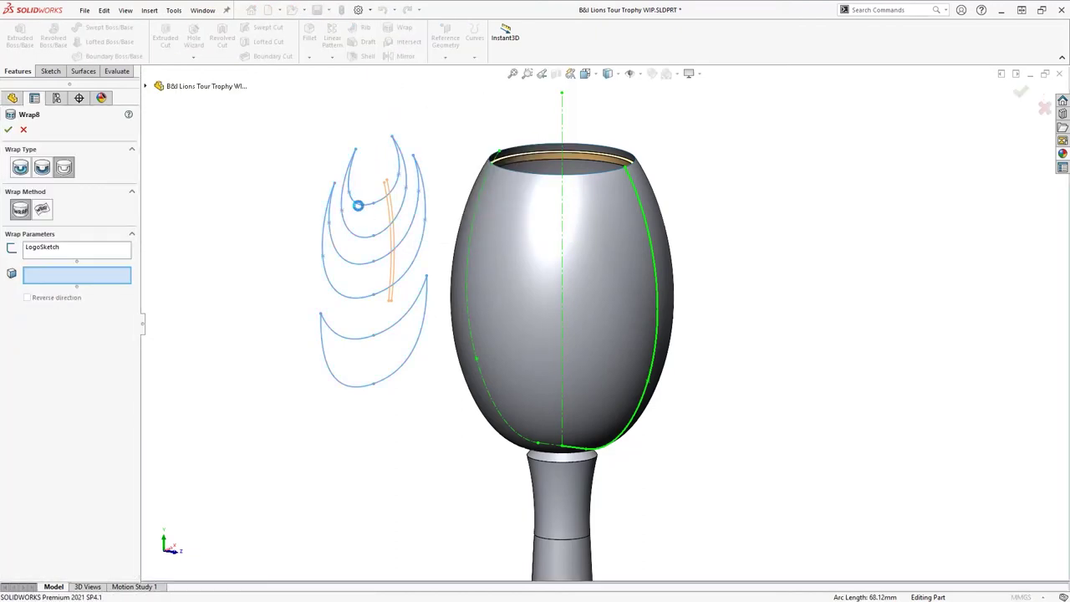
pyautogui.click(495, 276)
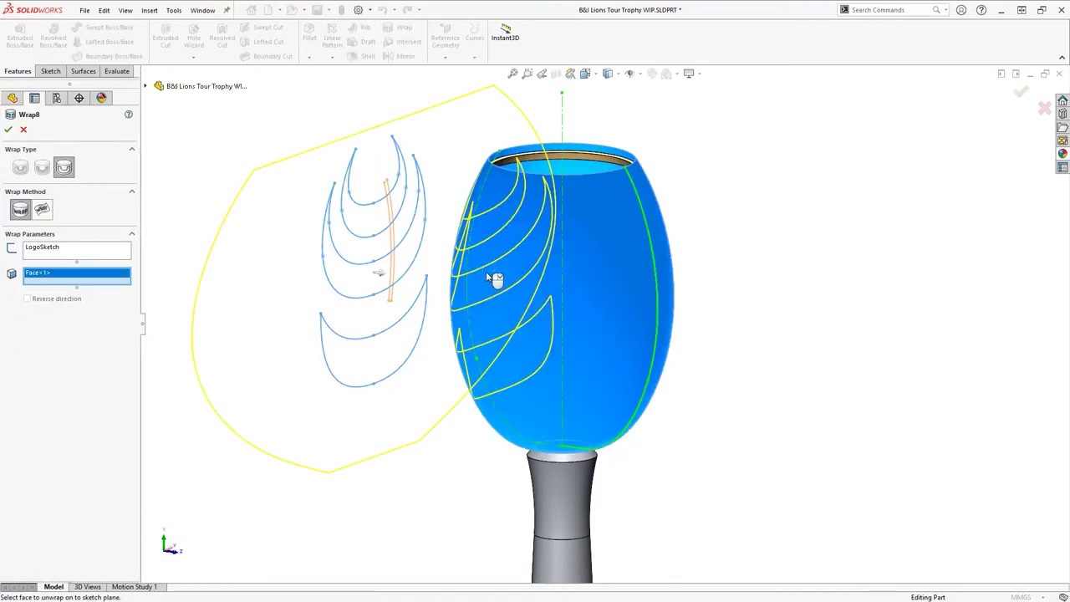
pyautogui.moveTo(289, 354)
pyautogui.mouseDown(button='middle')
pyautogui.moveTo(317, 335)
pyautogui.moveTo(409, 340)
pyautogui.moveTo(580, 310)
pyautogui.moveTo(666, 310)
pyautogui.moveTo(394, 350)
pyautogui.mouseUp(button='middle')
pyautogui.click(8, 130)
pyautogui.click(84, 71)
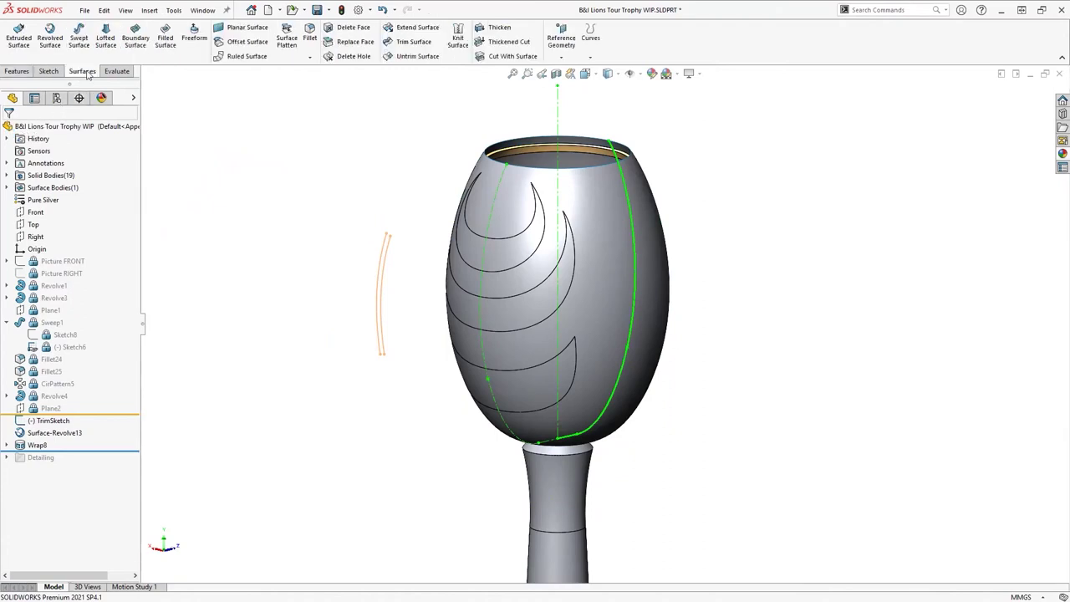
# Step: Delete the cup's outer face, adding DeleteFace3
pyautogui.click(353, 29)
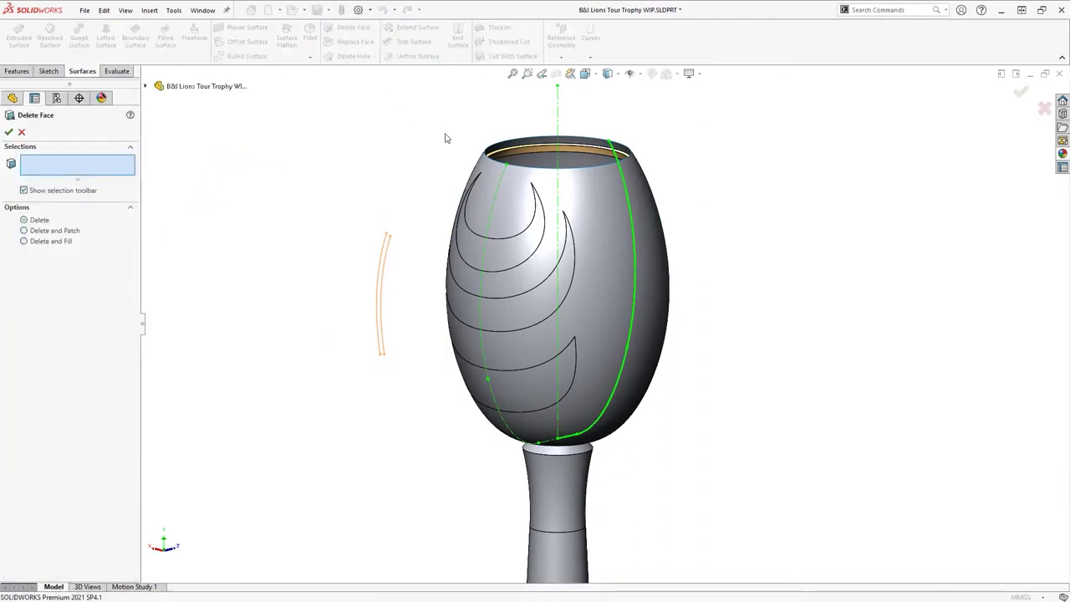
pyautogui.click(511, 202)
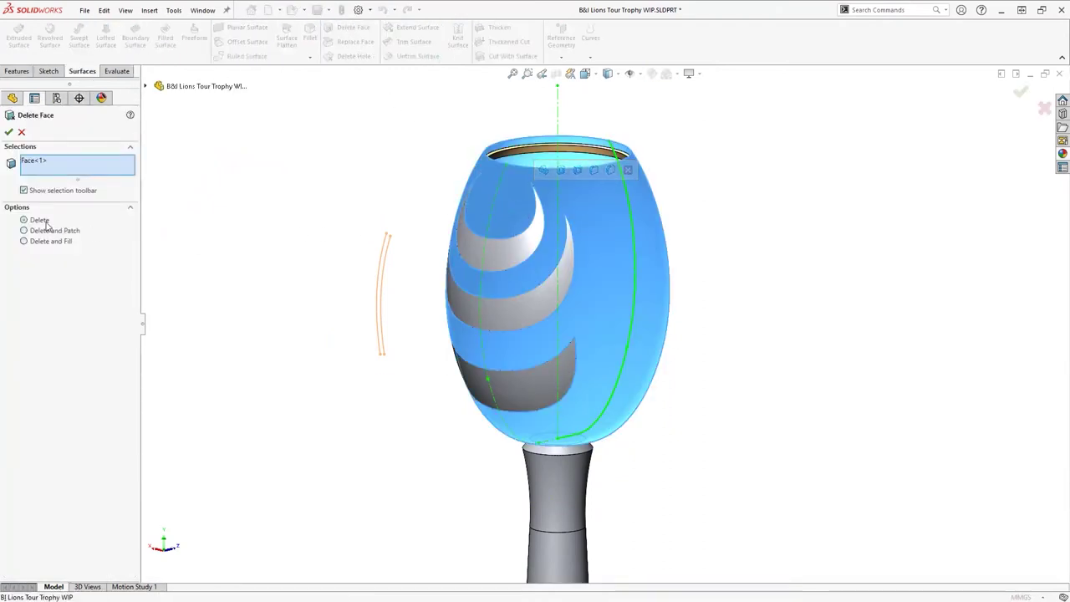
pyautogui.click(8, 132)
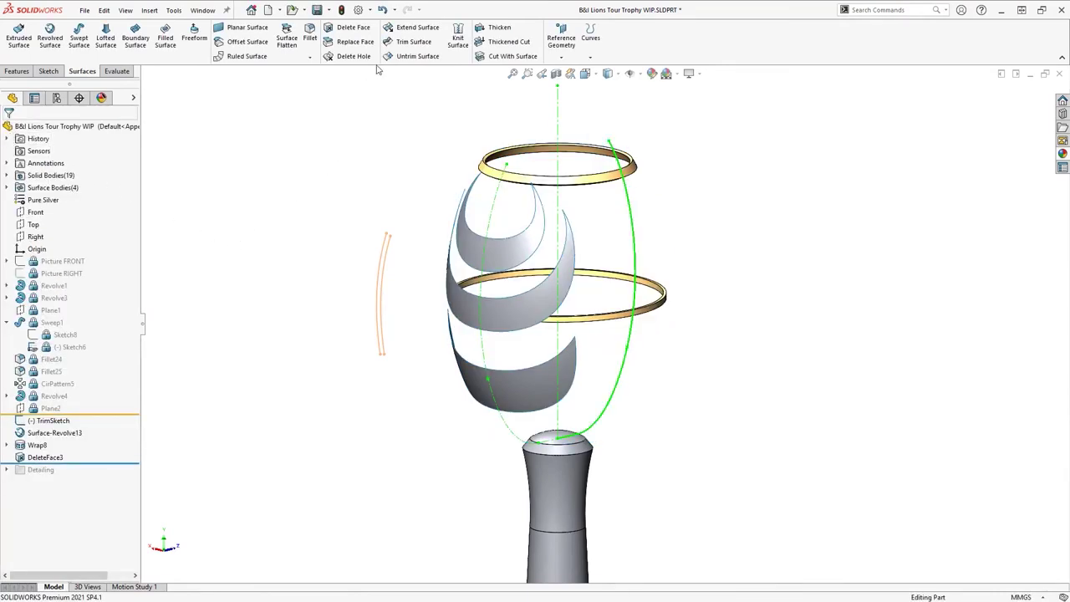
# Step: Trim the surface bands with the curved TrimSketch, removing two pieces, as Surface-Trim7
pyautogui.click(408, 42)
pyautogui.click(386, 255)
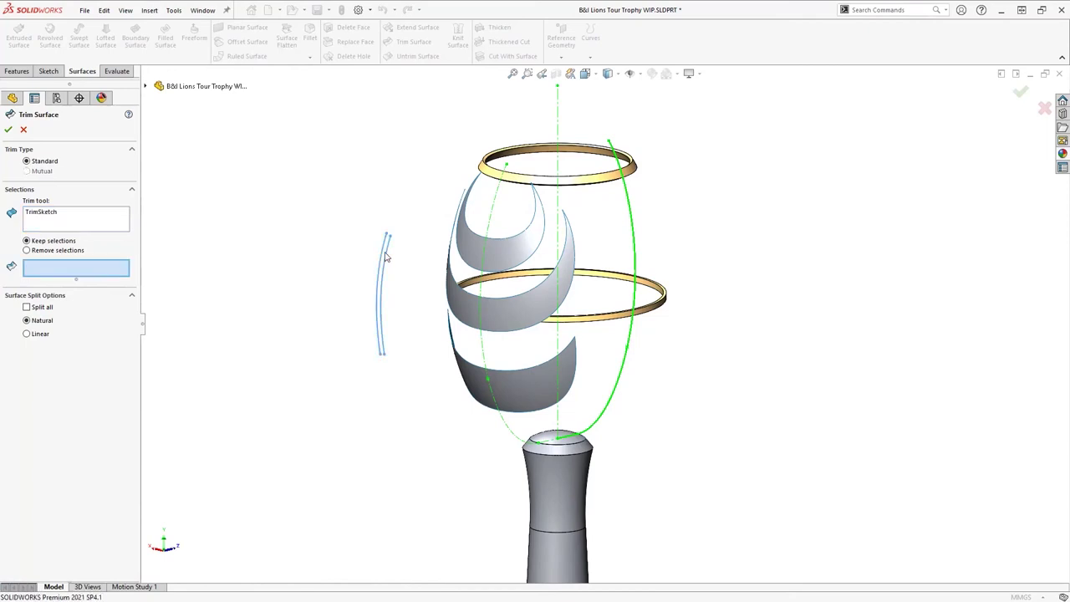
pyautogui.click(458, 251)
pyautogui.click(459, 296)
pyautogui.moveTo(430, 340); pyautogui.dragTo(431, 337, button='middle')
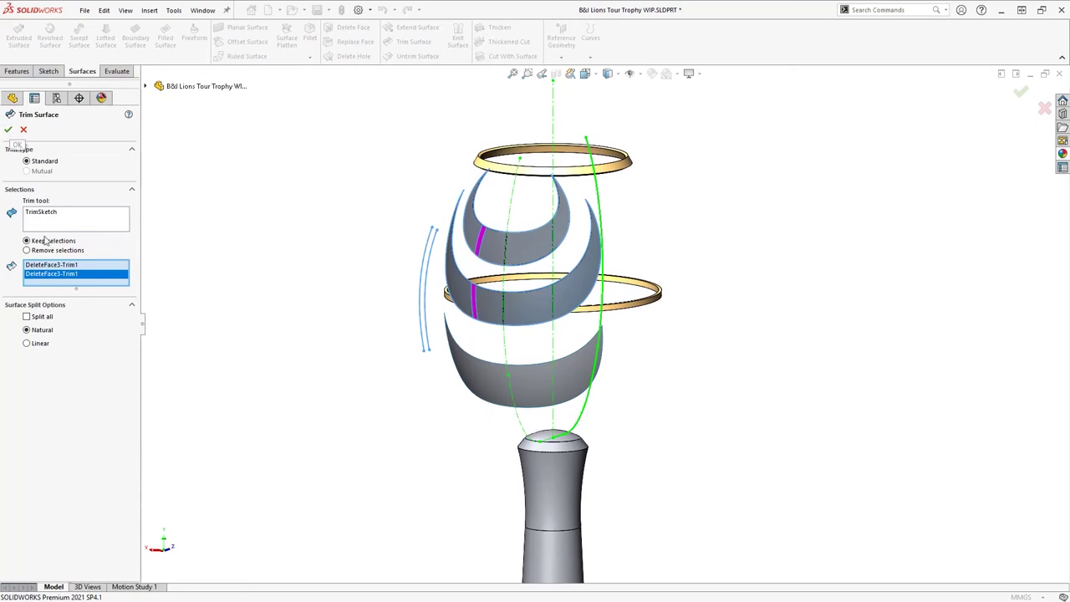
pyautogui.click(8, 129)
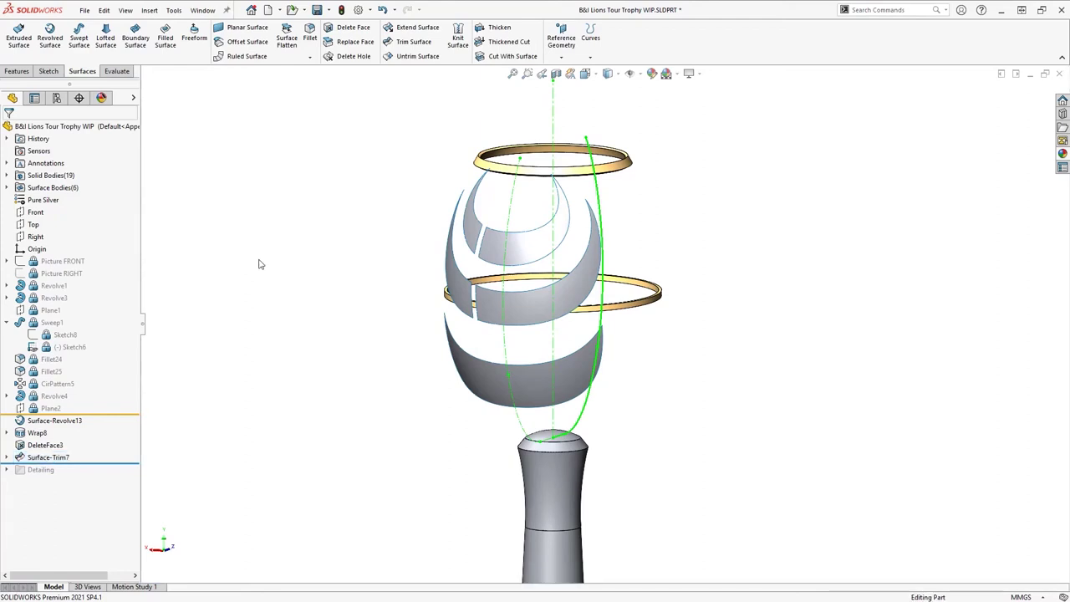
# Step: Thicken trimmed pieces Surface-Trim7[1] and Surface-Trim7[2] by 2.00mm each
pyautogui.click(481, 29)
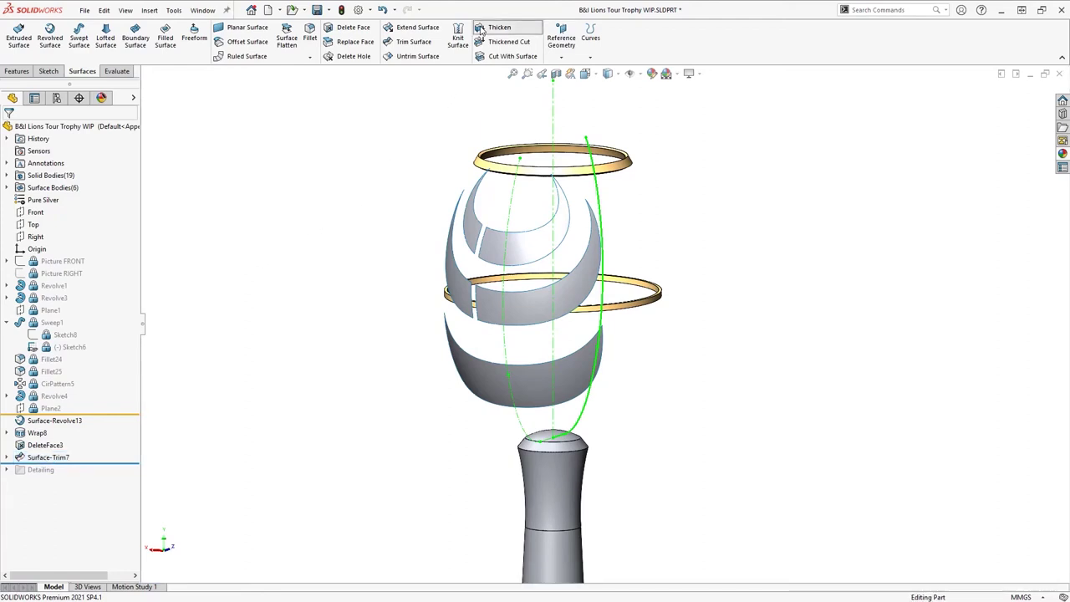
pyautogui.click(472, 226)
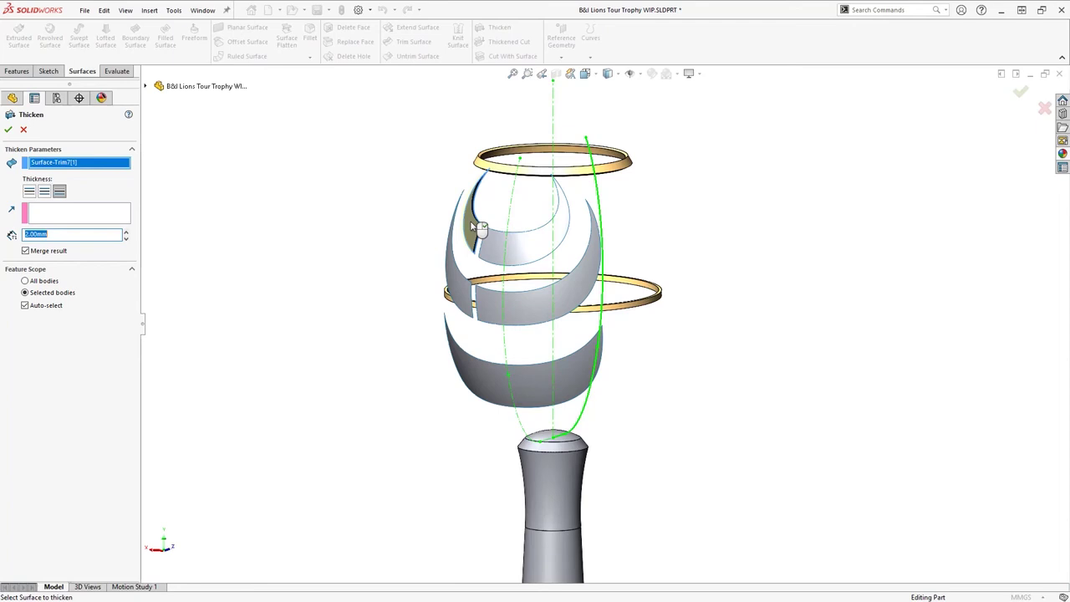
pyautogui.press('Return')
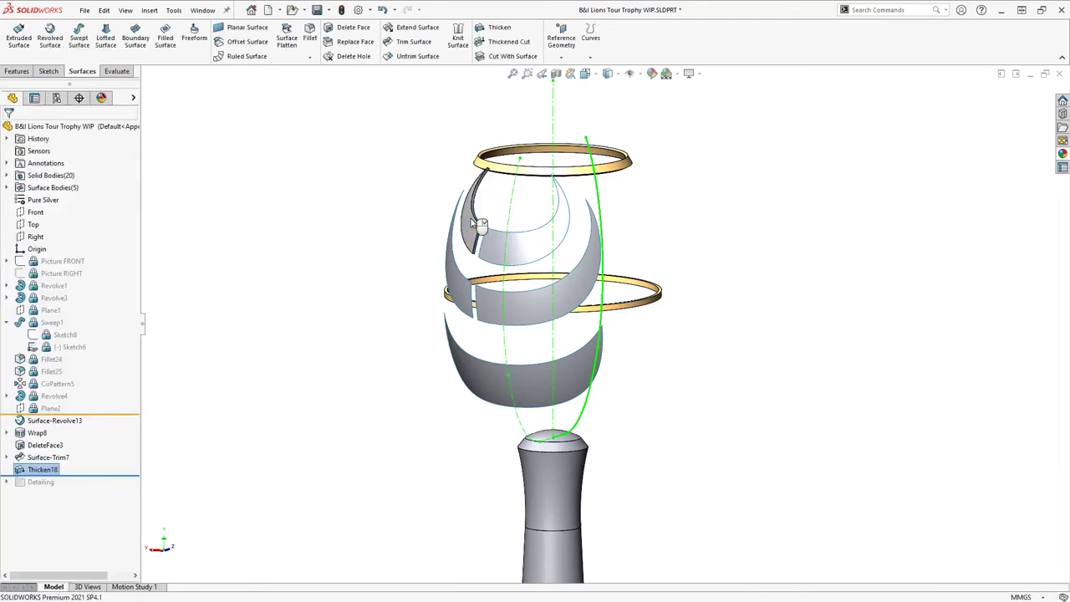
pyautogui.click(490, 239)
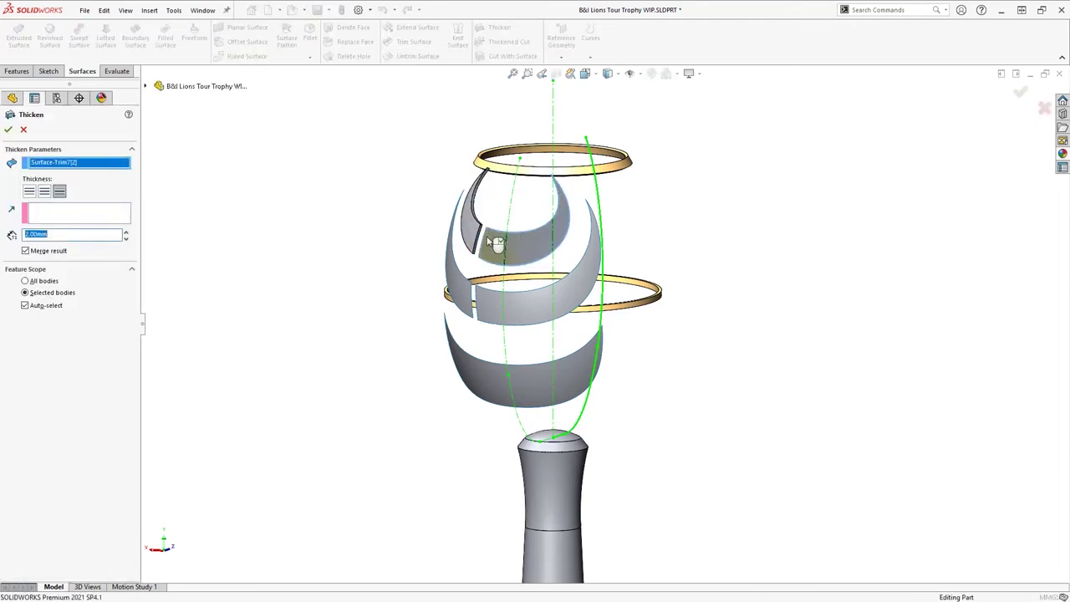
pyautogui.press('Return')
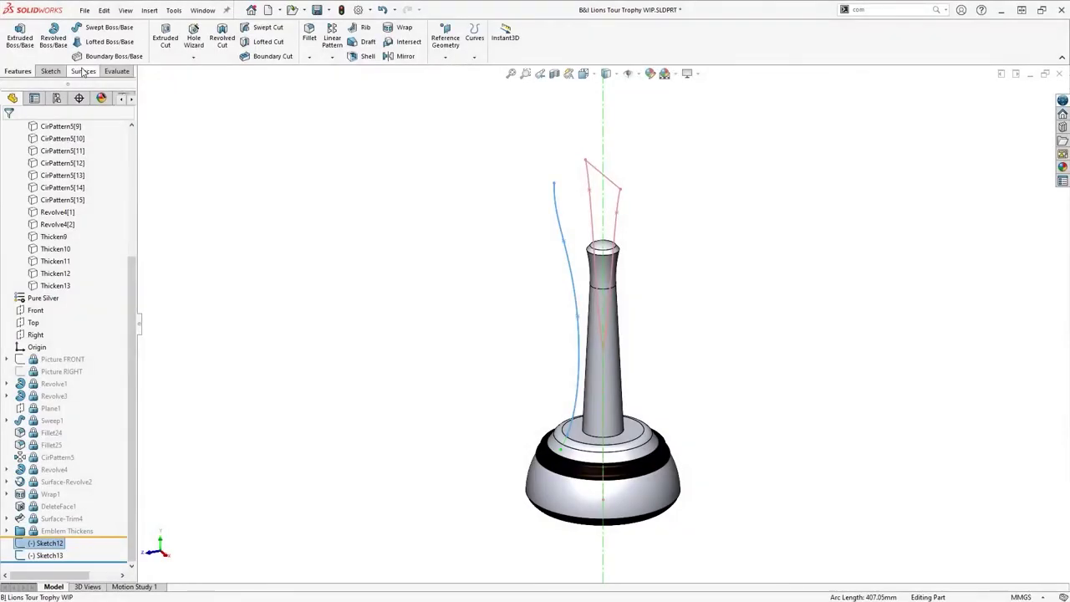
# Step: Revolve the sketch profile 120° mid-plane about the vertical centre line into Surface-Revolve6
pyautogui.click(82, 71)
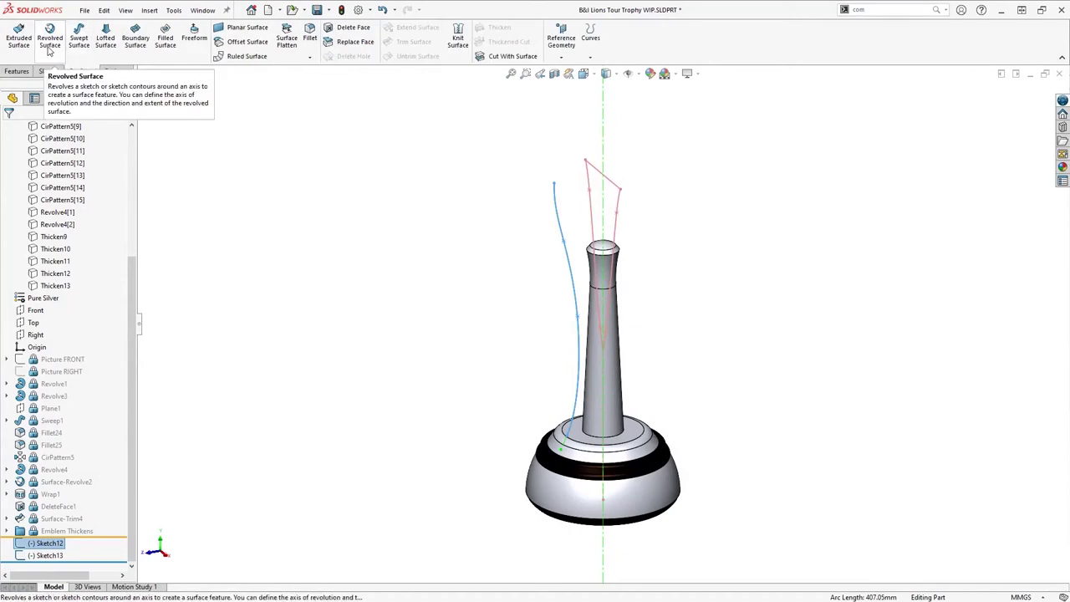
pyautogui.click(48, 48)
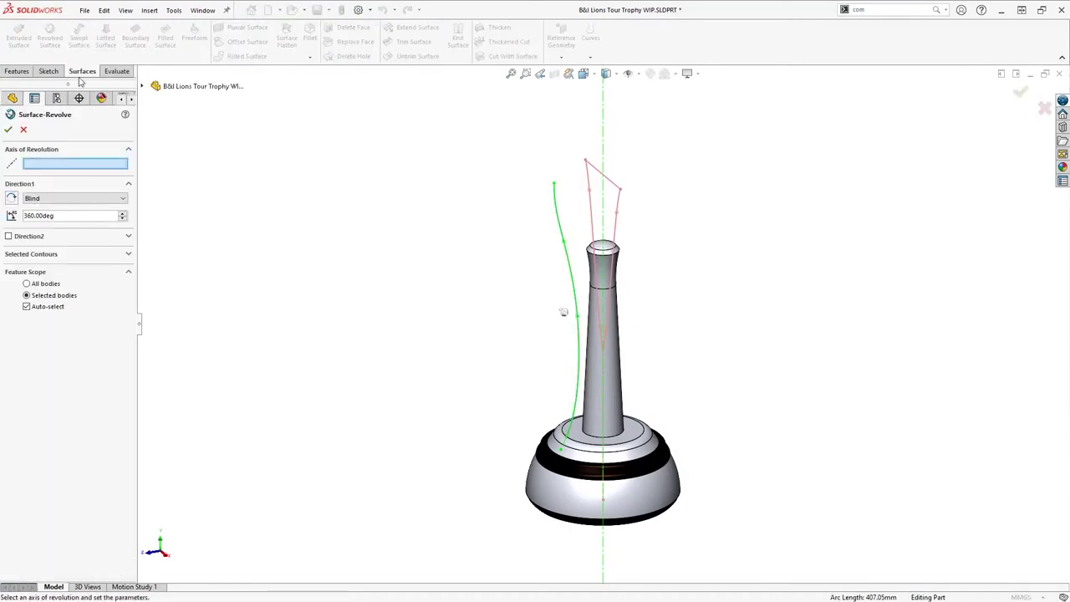
pyautogui.click(602, 140)
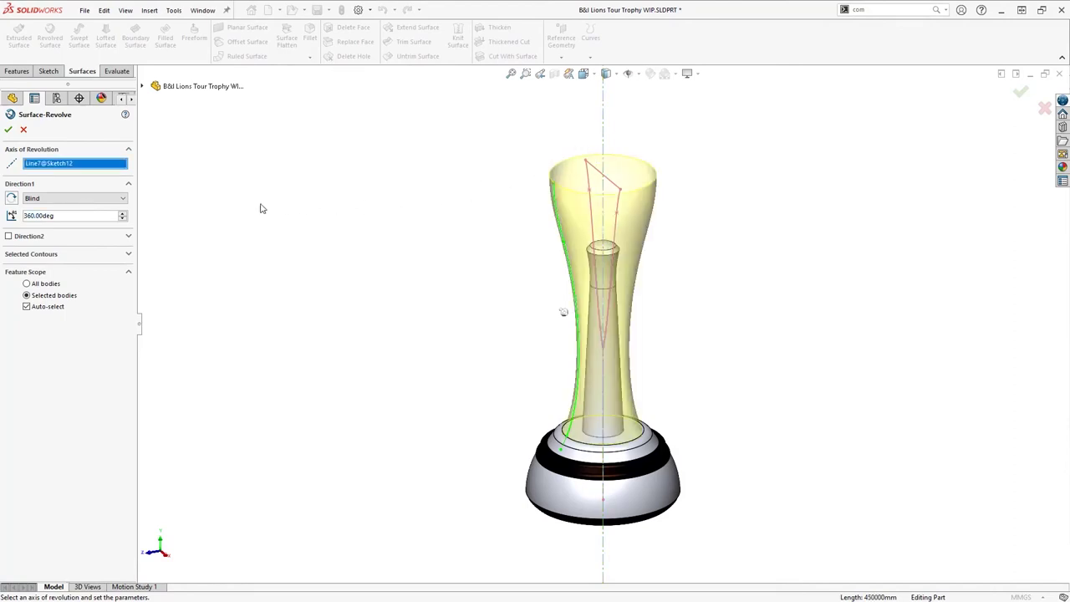
pyautogui.click(119, 199)
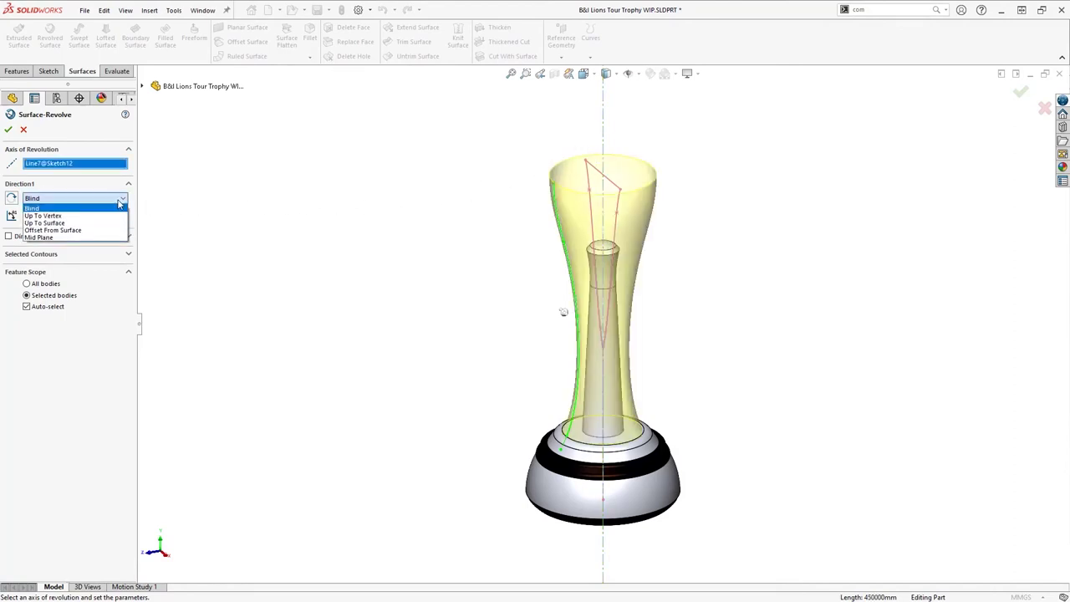
pyautogui.click(95, 237)
pyautogui.write('120')
pyautogui.press('Return')
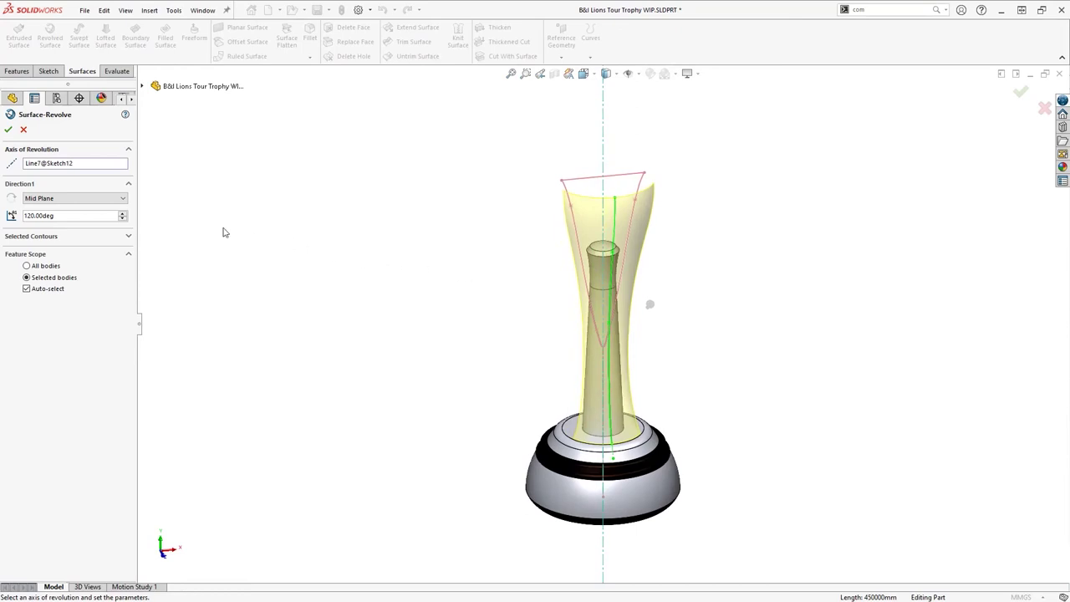
pyautogui.click(9, 129)
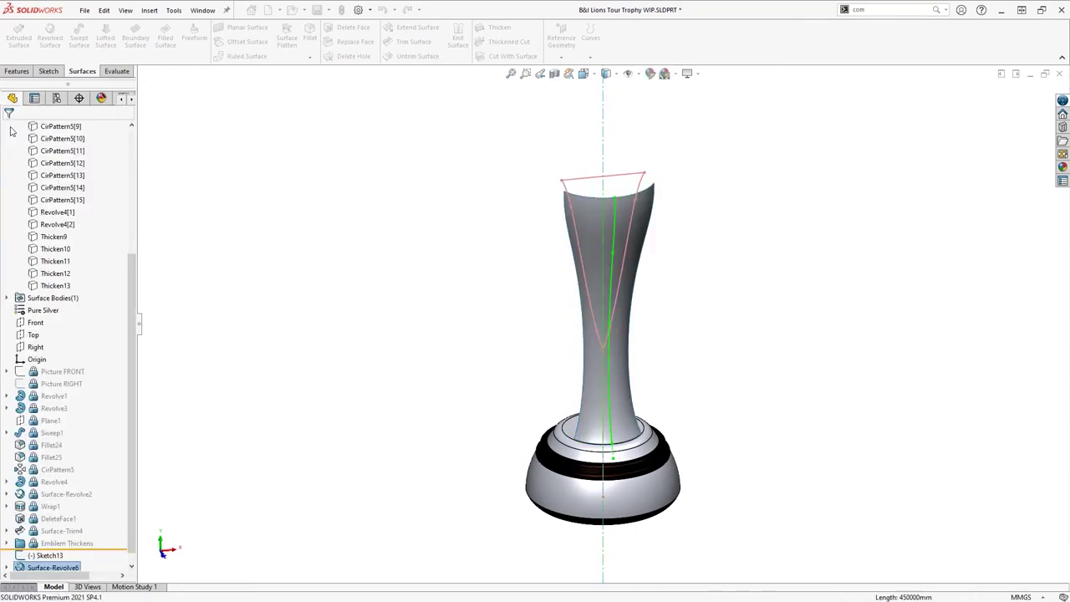
# Step: Hide the central axis line and select the V-shaped Sketch13 outline
pyautogui.click(603, 159)
pyautogui.click(604, 159)
pyautogui.click(647, 128)
pyautogui.click(615, 180)
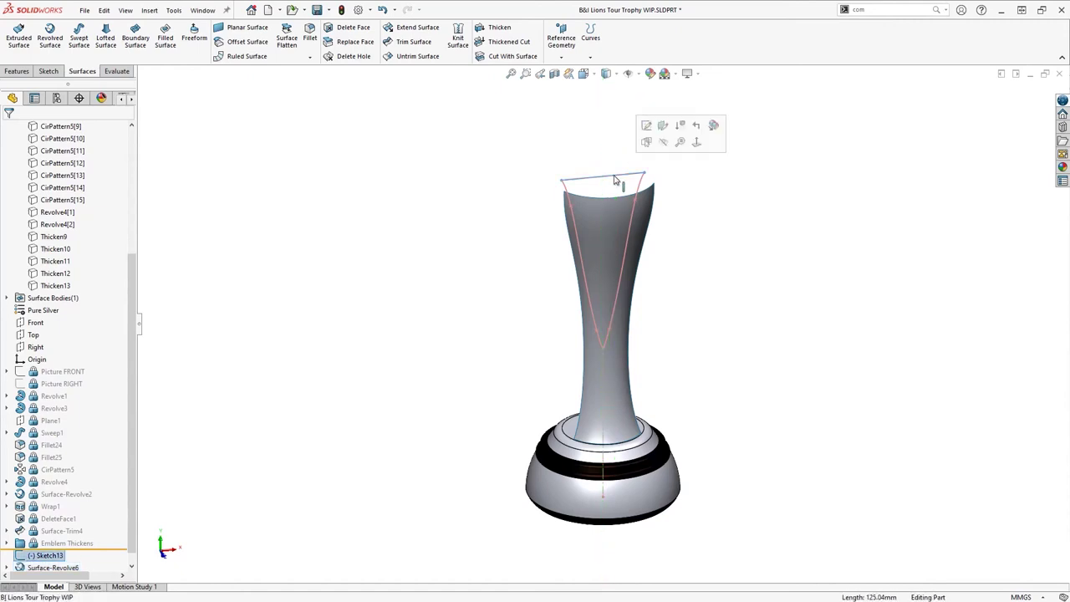
# Step: Trim the V-shaped region out of the revolved surface using Sketch13
pyautogui.click(413, 42)
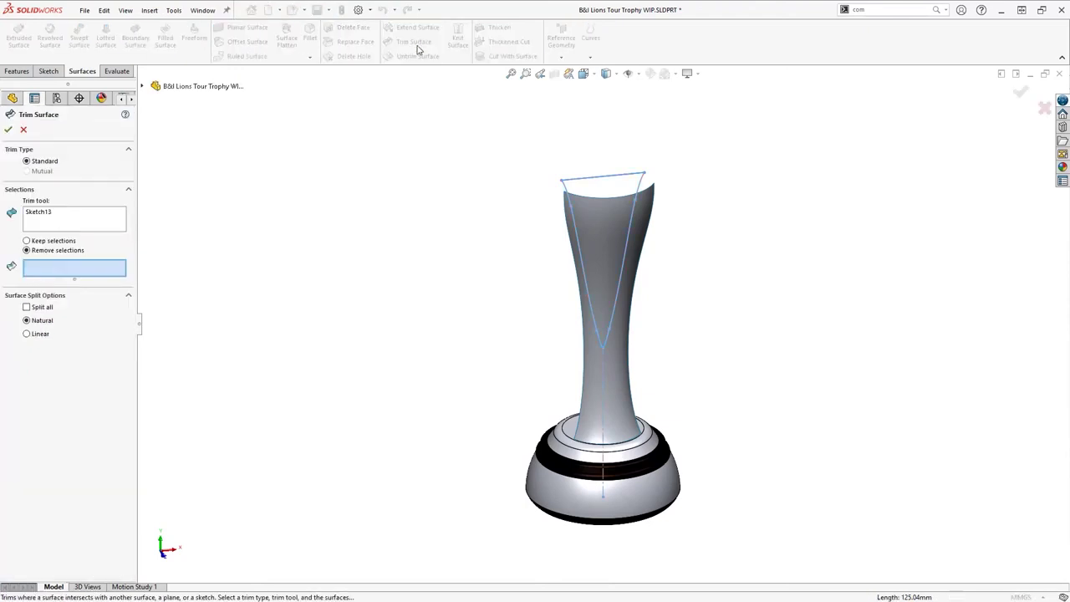
pyautogui.click(609, 227)
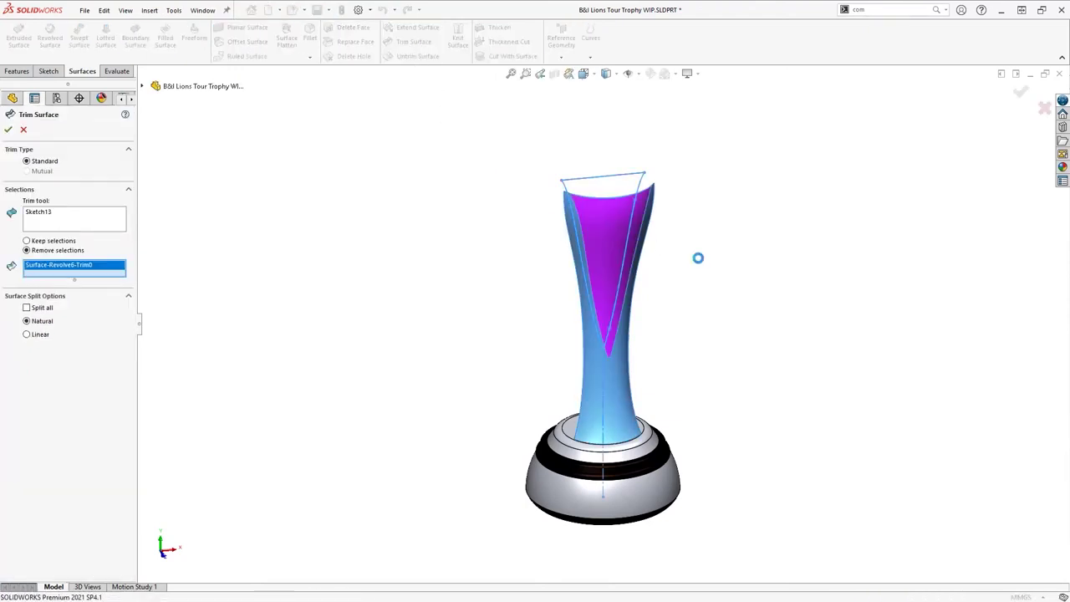
pyautogui.moveTo(664, 280); pyautogui.dragTo(755, 265, button='middle')
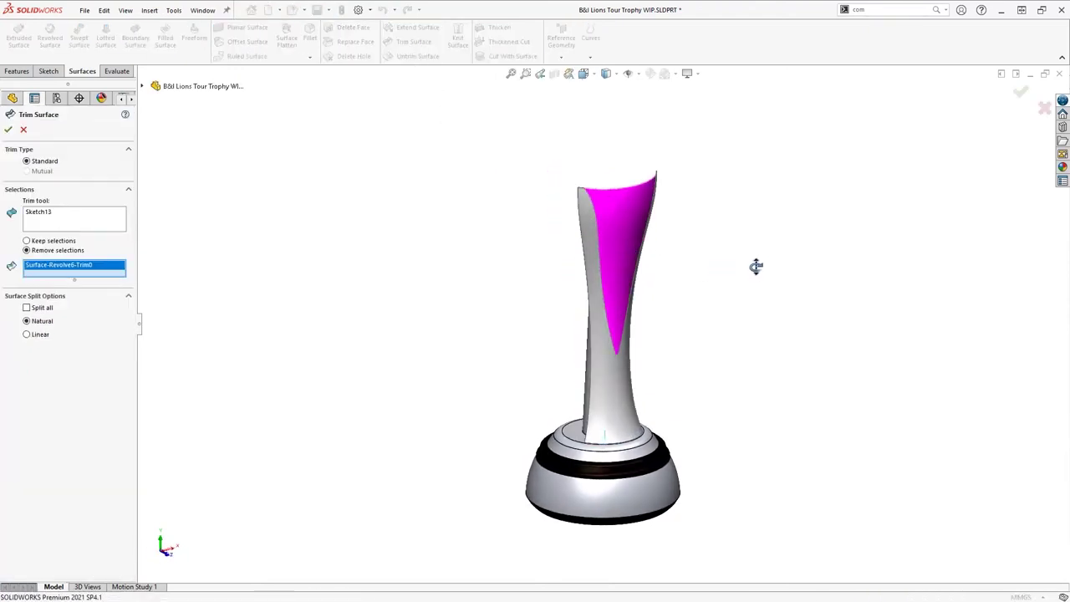
pyautogui.click(9, 130)
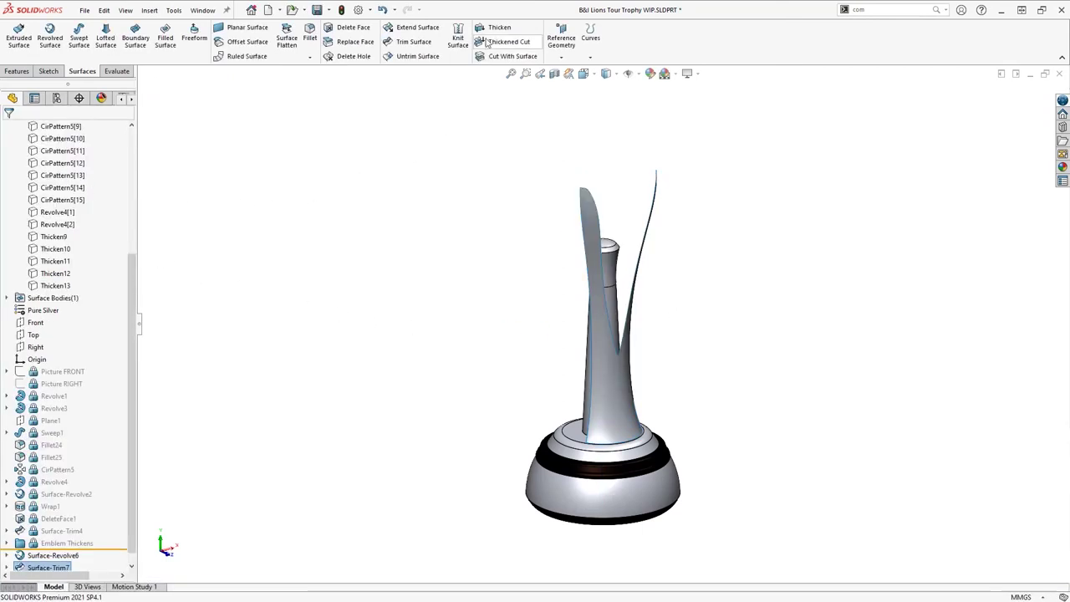
# Step: Thicken the two trimmed prongs by 2.00mm into separate solid Thicken16
pyautogui.click(492, 30)
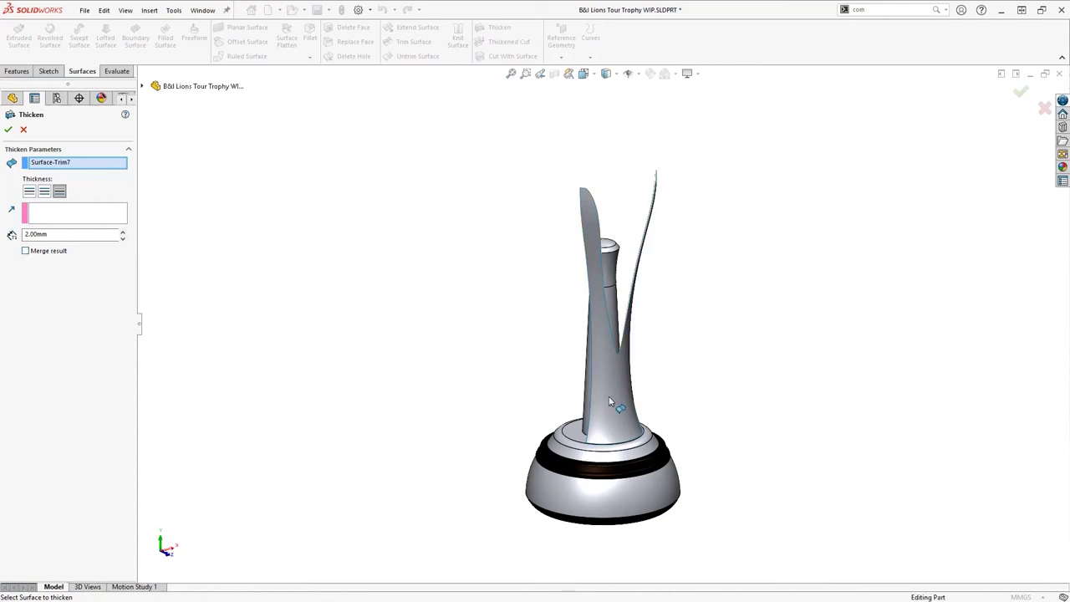
pyautogui.moveTo(500, 386); pyautogui.dragTo(468, 391, button='middle')
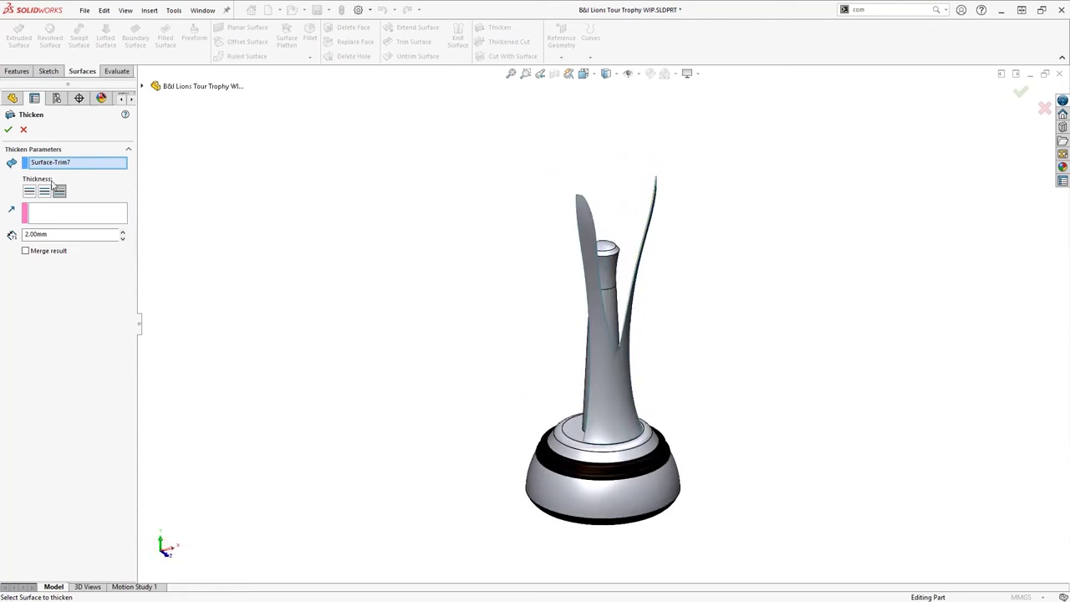
pyautogui.click(9, 130)
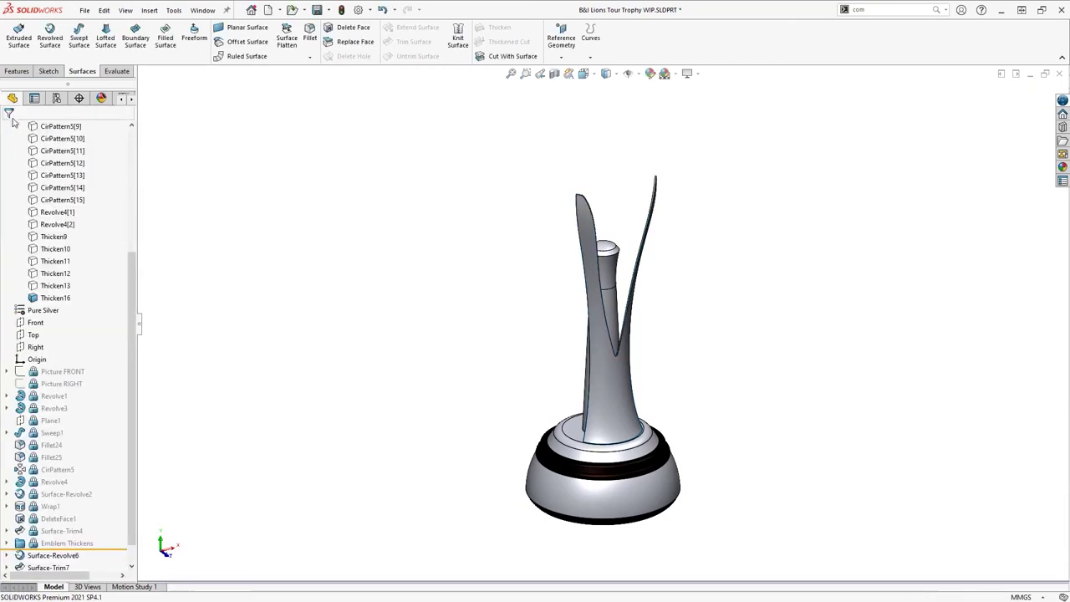
# Step: Freeze features through Surface-Revolve4, cutting rebuild time from 3.55 to 0.89 seconds
pyautogui.click(18, 72)
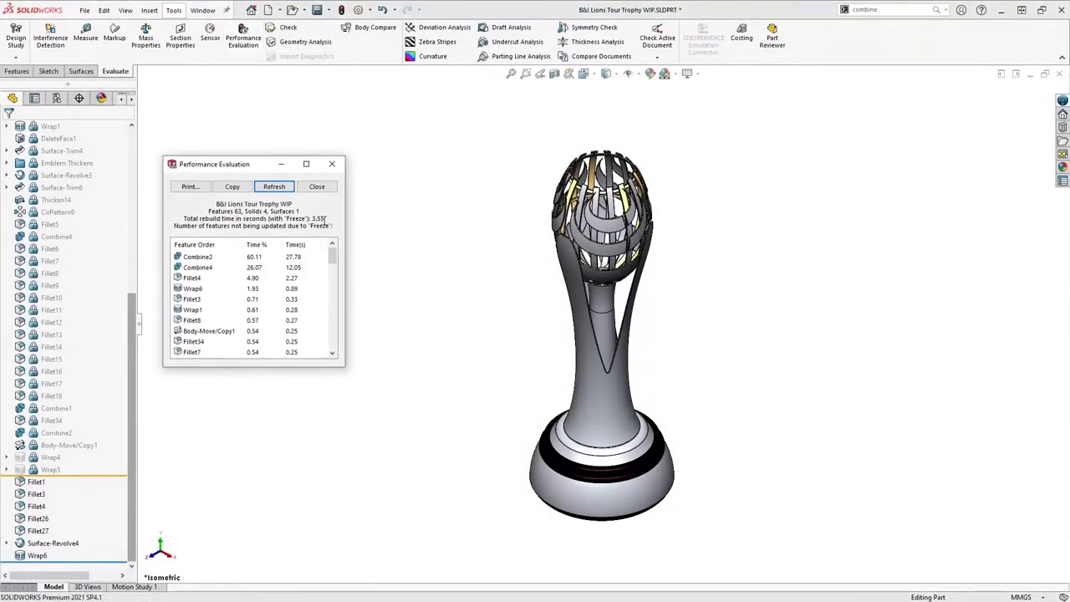
pyautogui.click(319, 187)
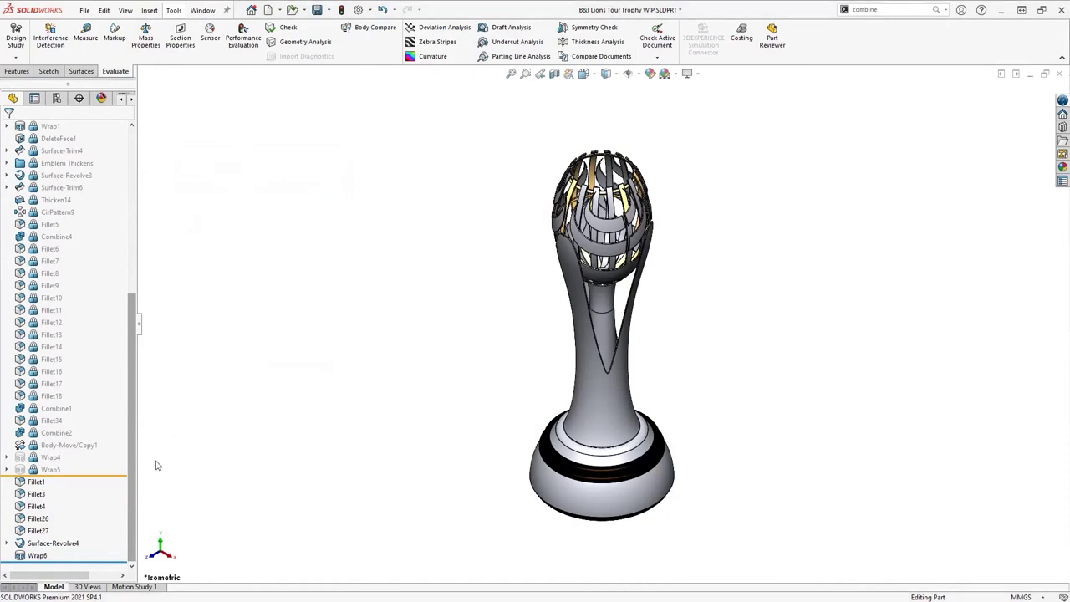
pyautogui.moveTo(128, 481); pyautogui.dragTo(96, 548)
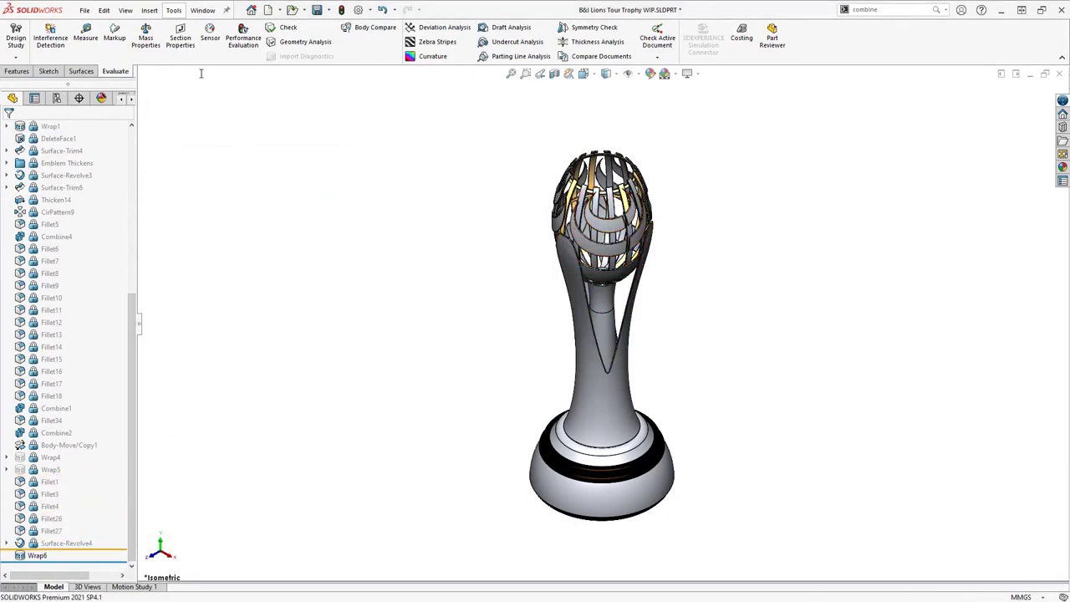
pyautogui.click(243, 41)
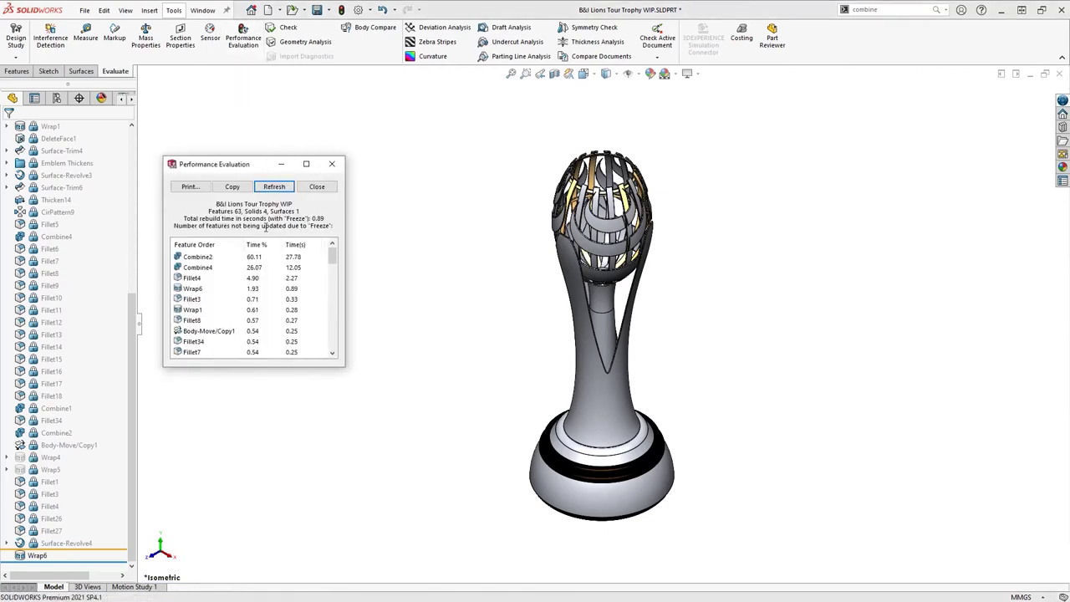
pyautogui.click(318, 186)
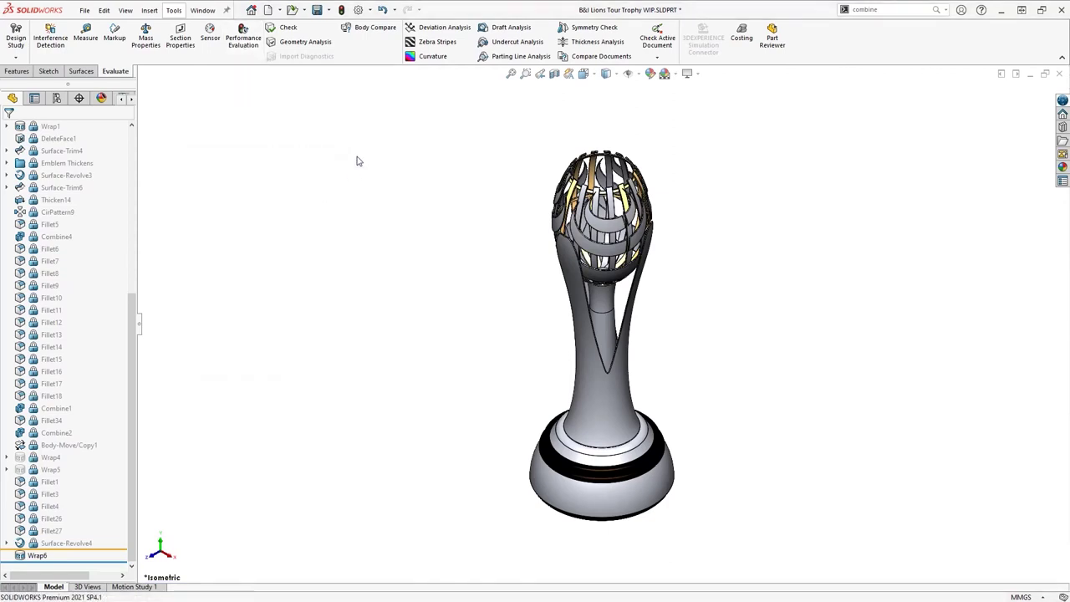
pyautogui.click(357, 10)
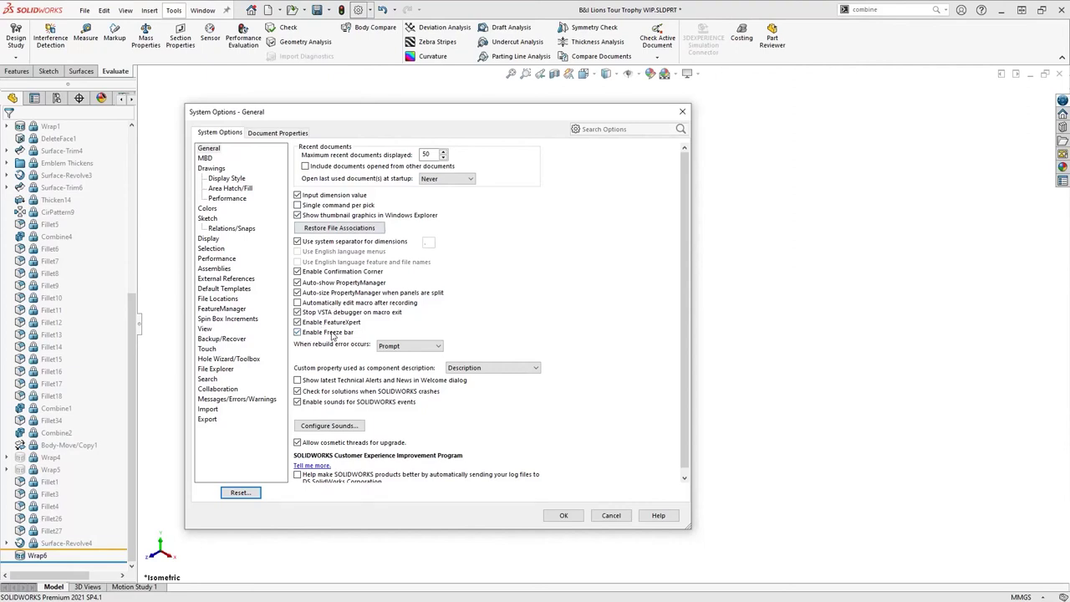
# Step: Search System Options for 'freeze' to find the Enable Freeze bar setting
pyautogui.click(587, 131)
pyautogui.write('freeze')
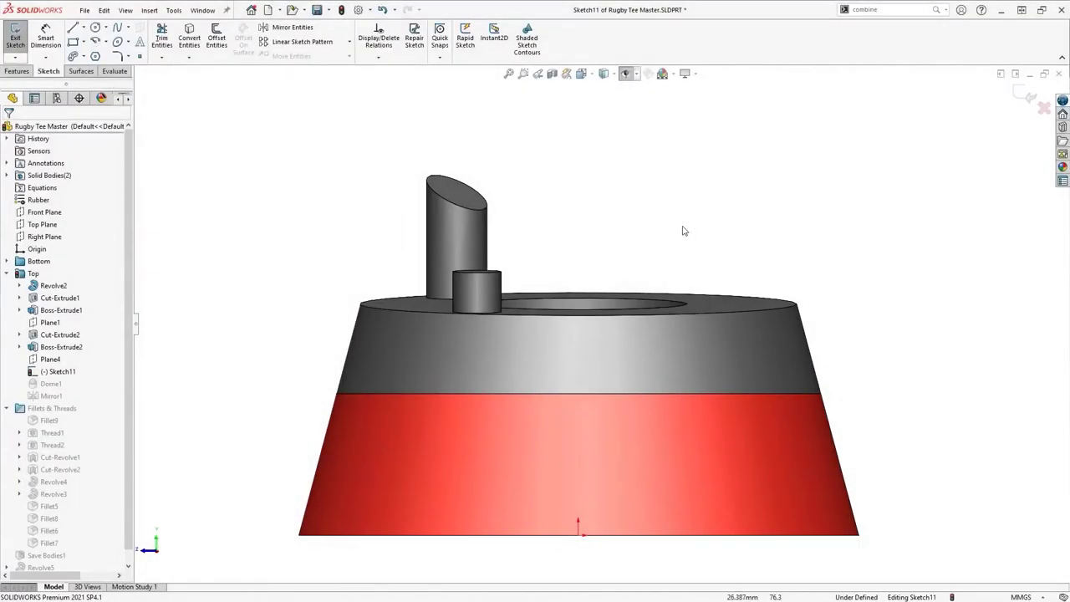
# Step: Draw a vertical centreline from the origin plus a short base line and sloping peak line
pyautogui.moveTo(683, 231); pyautogui.dragTo(650, 191, button='right')
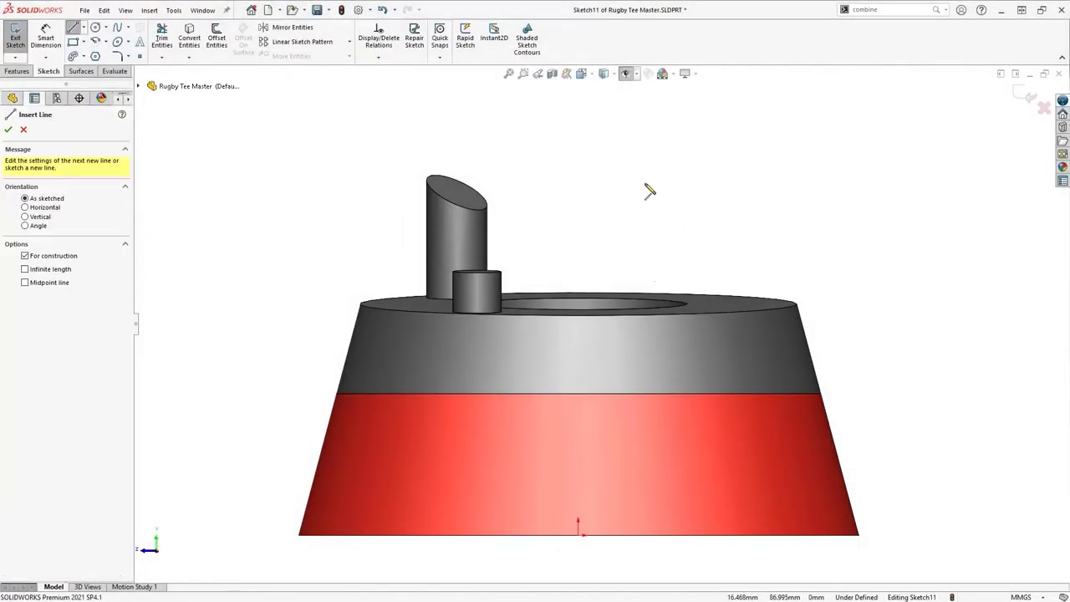
pyautogui.click(578, 522)
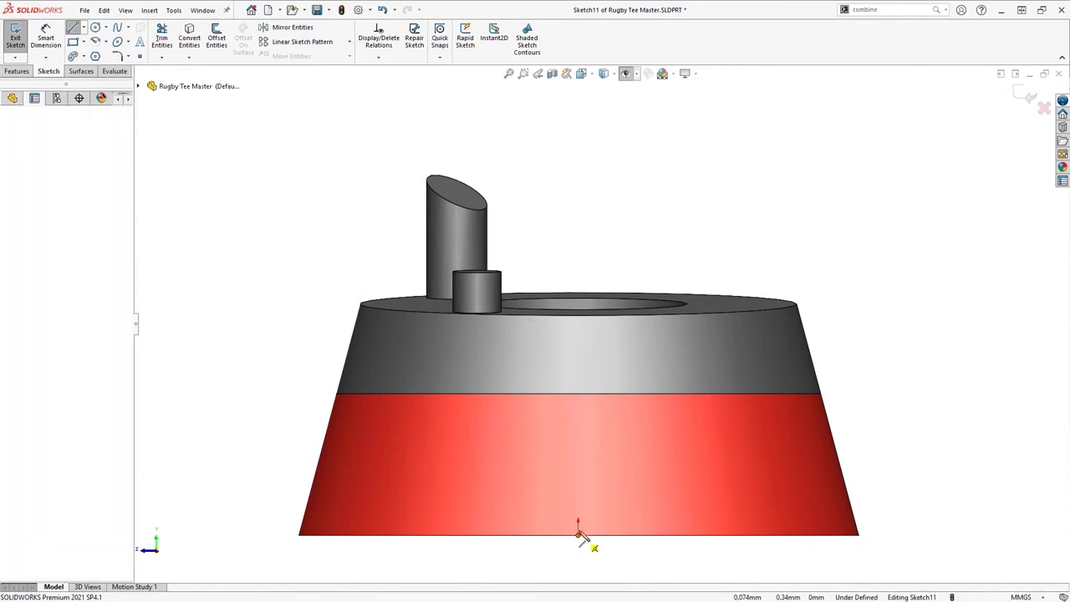
pyautogui.click(578, 303)
pyautogui.press('Escape')
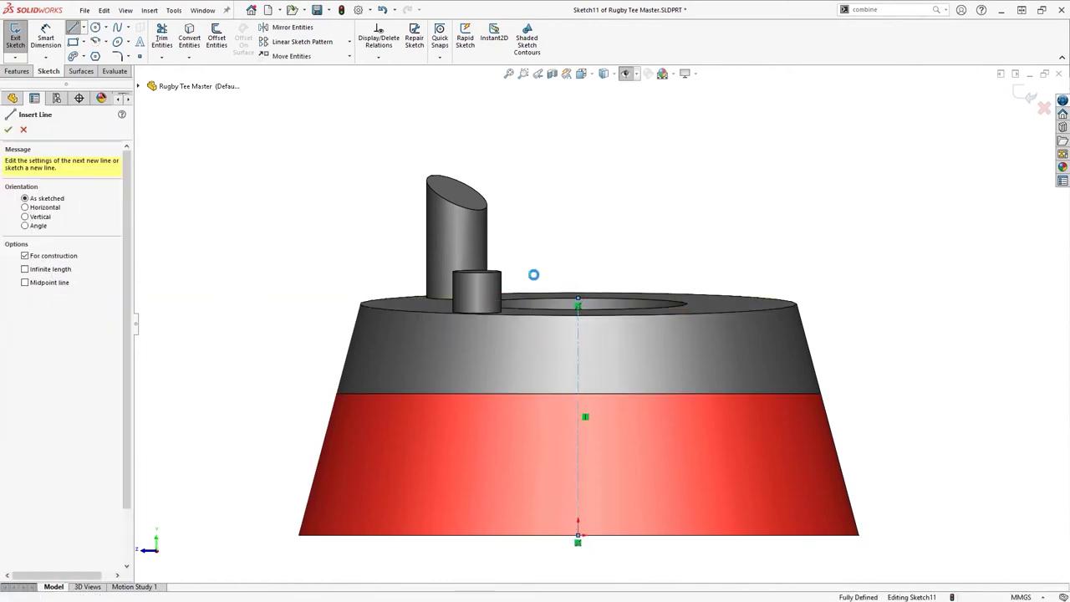
pyautogui.moveTo(588, 284); pyautogui.dragTo(576, 270, button='right')
pyautogui.click(577, 298)
pyautogui.click(555, 299)
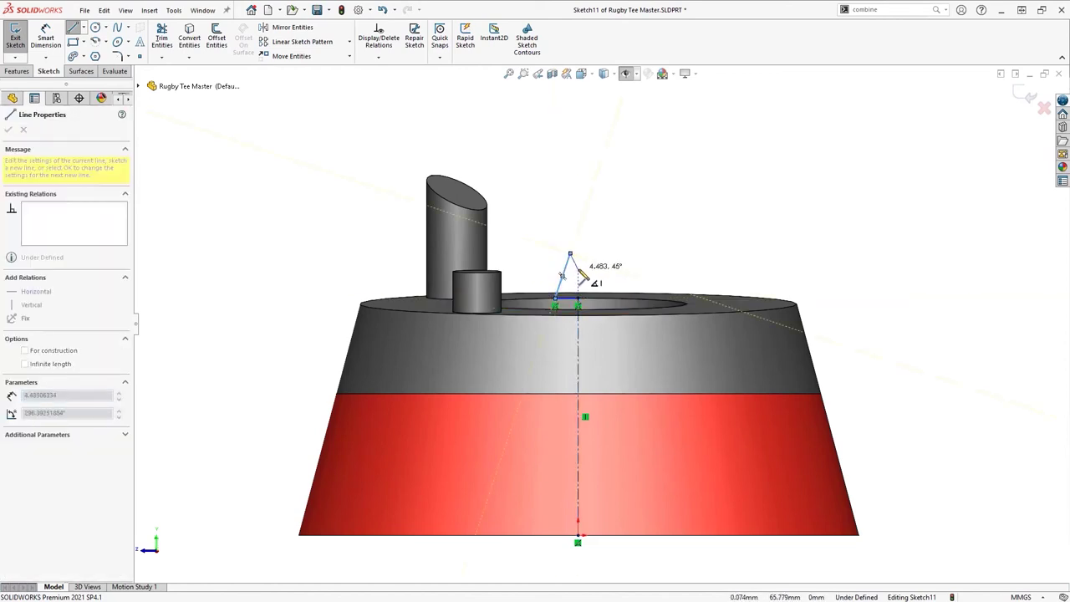
# Step: Assign the Escape command to a sketch mouse gesture in Customize
pyautogui.rightClick(702, 49)
pyautogui.click(732, 115)
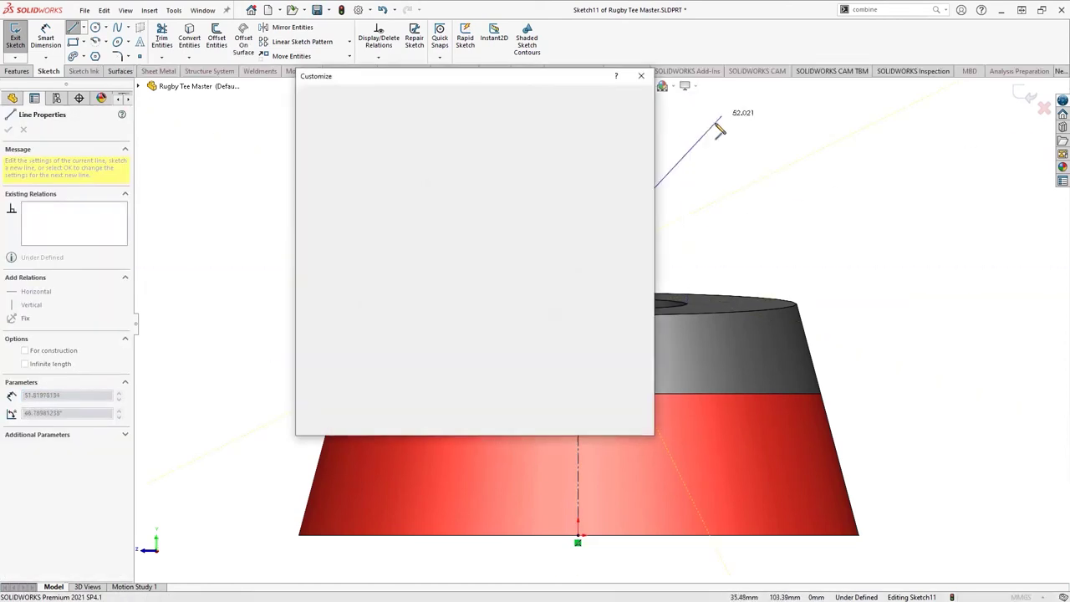
pyautogui.click(501, 94)
pyautogui.click(378, 132)
pyautogui.write('esca')
pyautogui.click(373, 202)
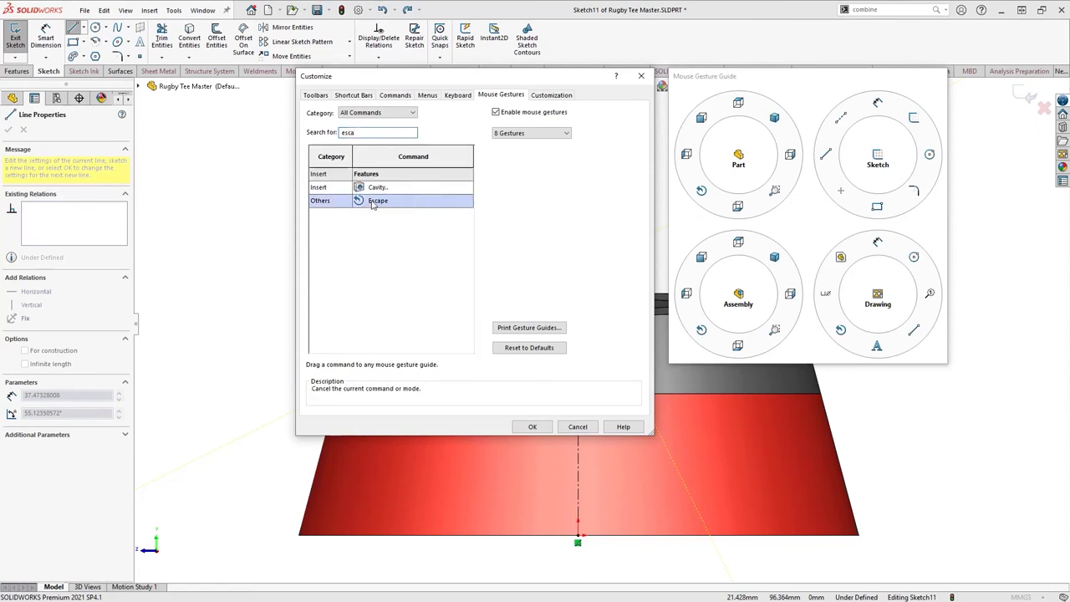
pyautogui.moveTo(373, 205); pyautogui.dragTo(841, 190)
pyautogui.click(532, 427)
# Step: Mirror the peak lines about the centreline to form the M shape
pyautogui.moveTo(667, 205); pyautogui.dragTo(647, 226, button='right')
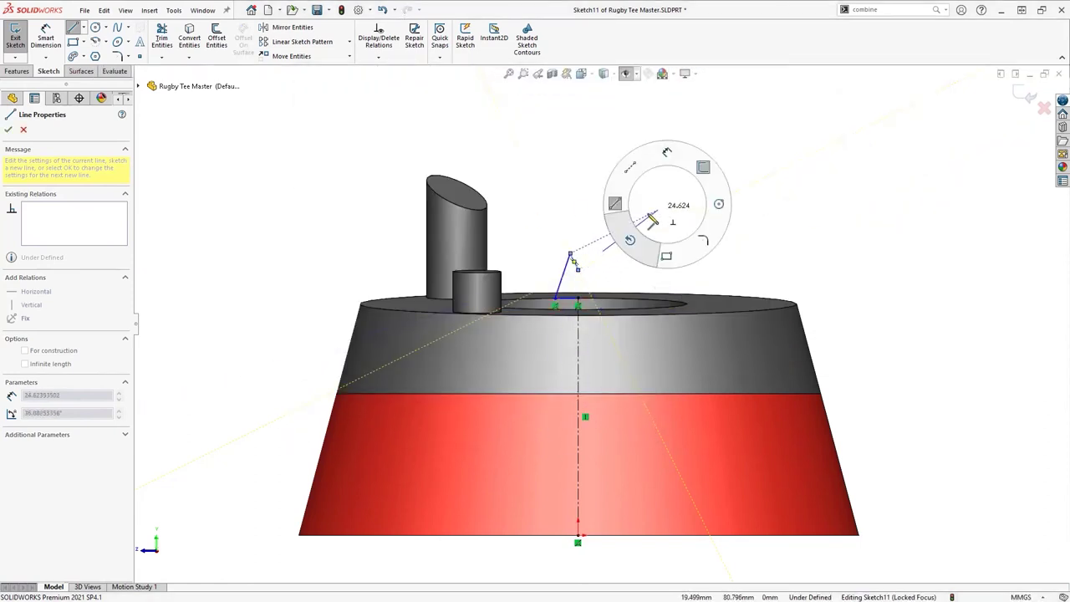
pyautogui.moveTo(588, 256); pyautogui.dragTo(516, 343)
pyautogui.click(292, 27)
# Step: Dimension the M's half-width to 5 and its peak spacing to 3.25
pyautogui.press('d')
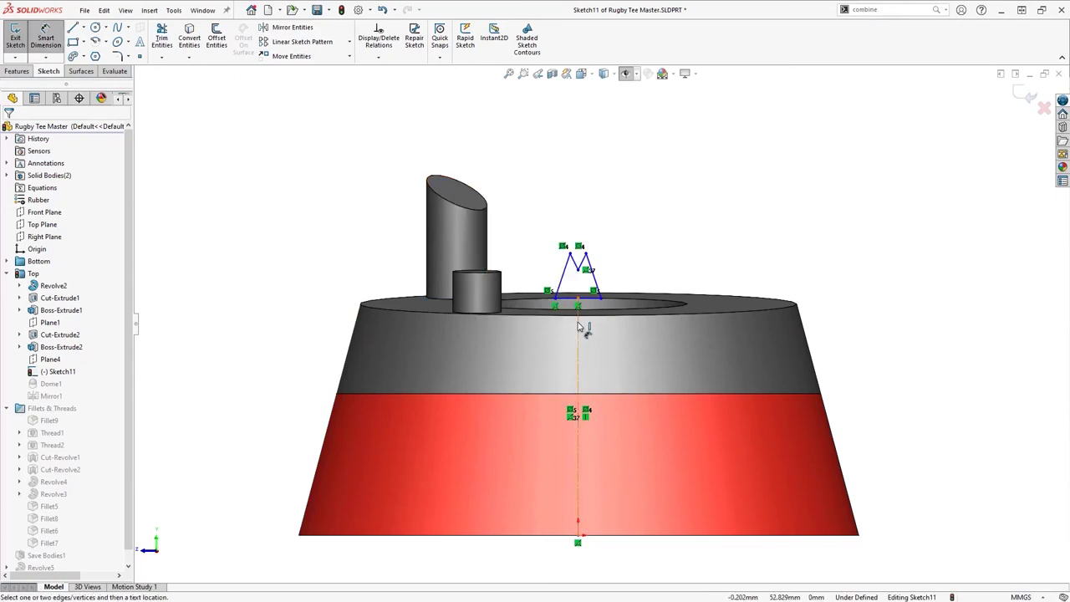
pyautogui.click(556, 299)
pyautogui.click(579, 326)
pyautogui.click(543, 325)
pyautogui.write('5')
pyautogui.press('Return')
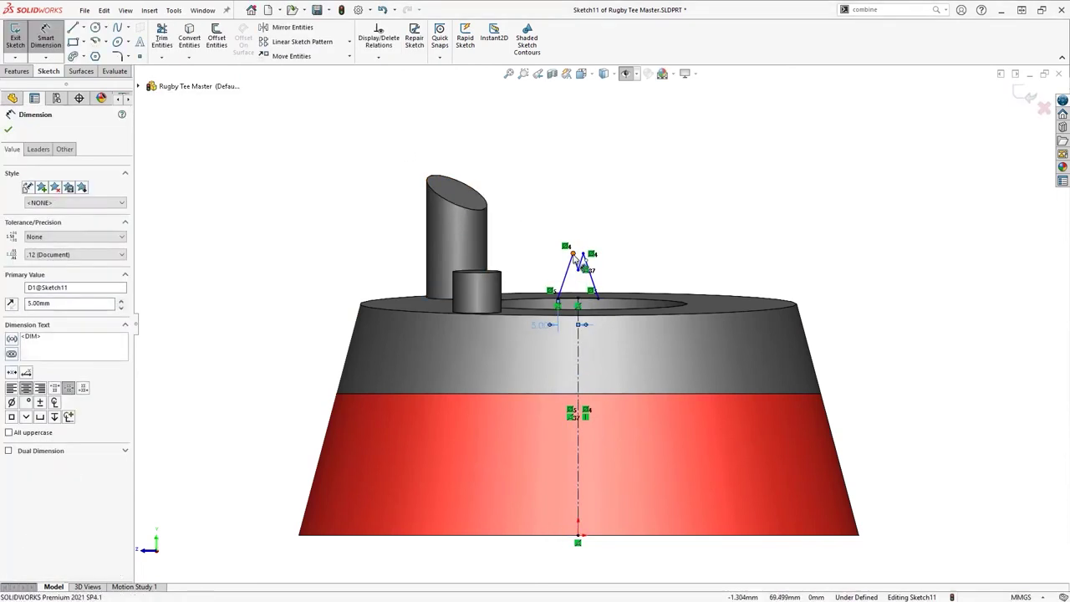
pyautogui.click(573, 253)
pyautogui.click(535, 223)
pyautogui.press('Return')
# Step: Add the 8.50 peak height dimension and select one of the M's lines
pyautogui.click(572, 263)
pyautogui.click(565, 263)
pyautogui.click(530, 278)
pyautogui.write('8.5')
pyautogui.press('Return')
pyautogui.press('Escape')
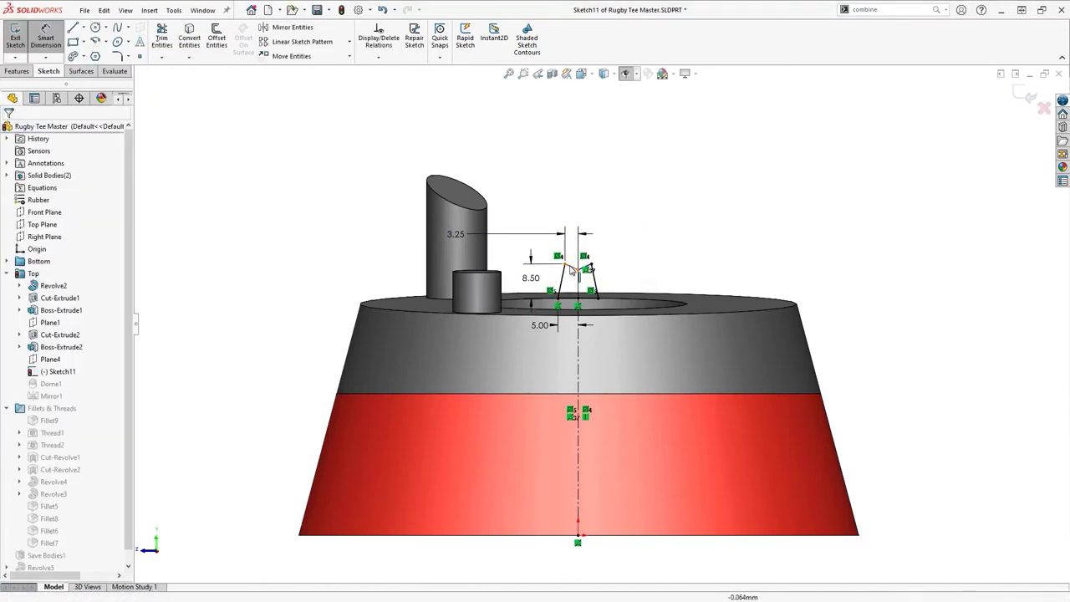
pyautogui.click(567, 272)
pyautogui.scroll(-5, 581, 254)
# Step: Add a relation to fully define the M, then extrude it 16.5 mm
pyautogui.keyDown('ctrl'); pyautogui.click(621, 314); pyautogui.keyUp('ctrl')
pyautogui.click(681, 275)
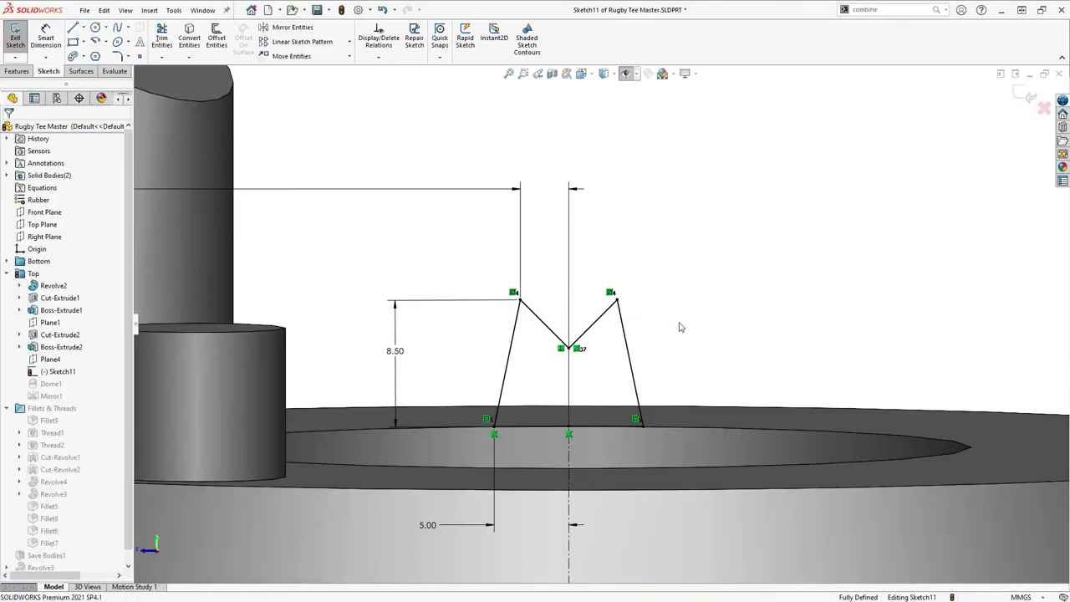
pyautogui.click(17, 71)
pyautogui.click(20, 37)
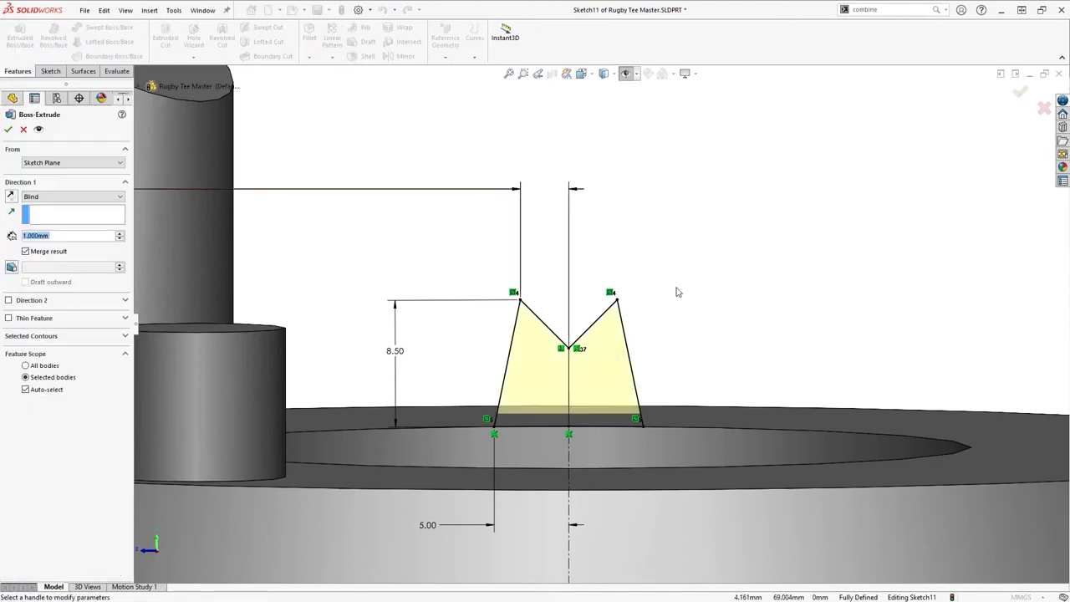
pyautogui.moveTo(680, 299); pyautogui.dragTo(593, 357, button='middle')
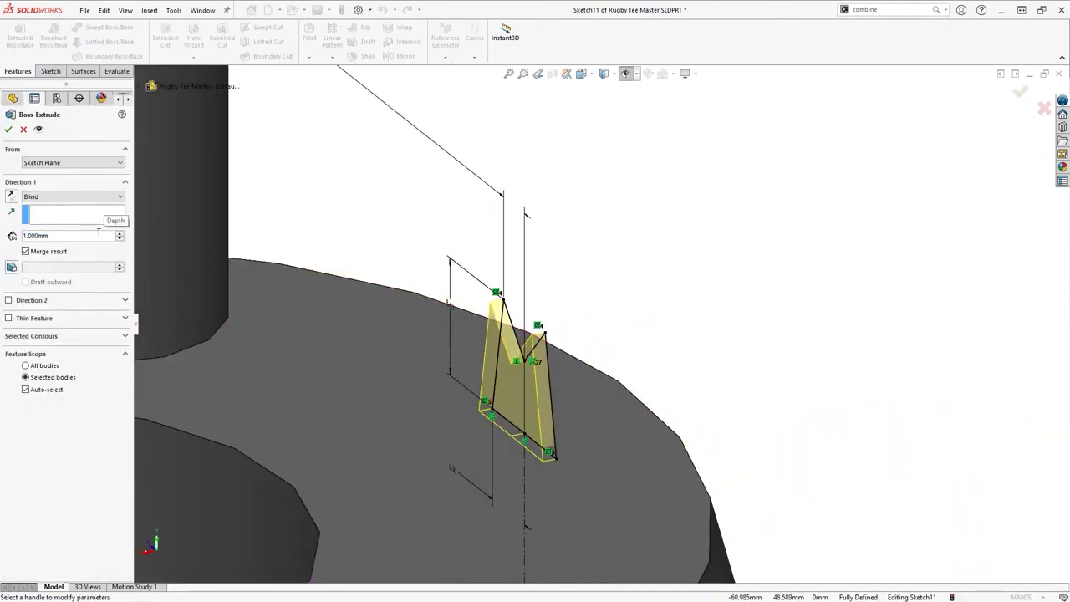
pyautogui.write('15')
pyautogui.press('Return')
pyautogui.scroll(1, 97, 237)
pyautogui.scroll(-3, 98, 237)
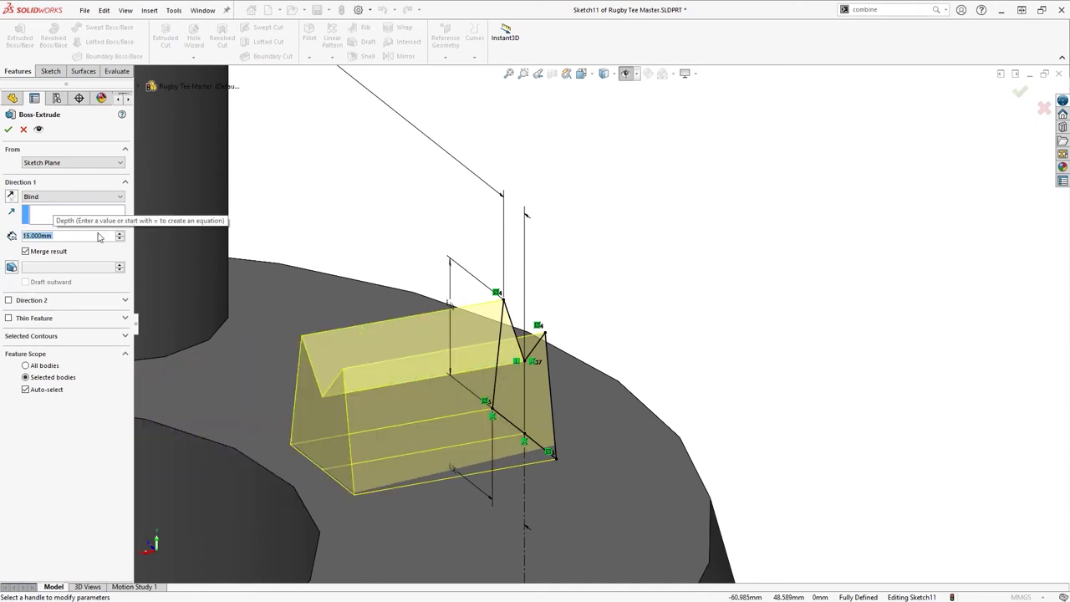
pyautogui.keyDown('alt'); pyautogui.scroll(1, 98, 236); pyautogui.keyUp('alt')
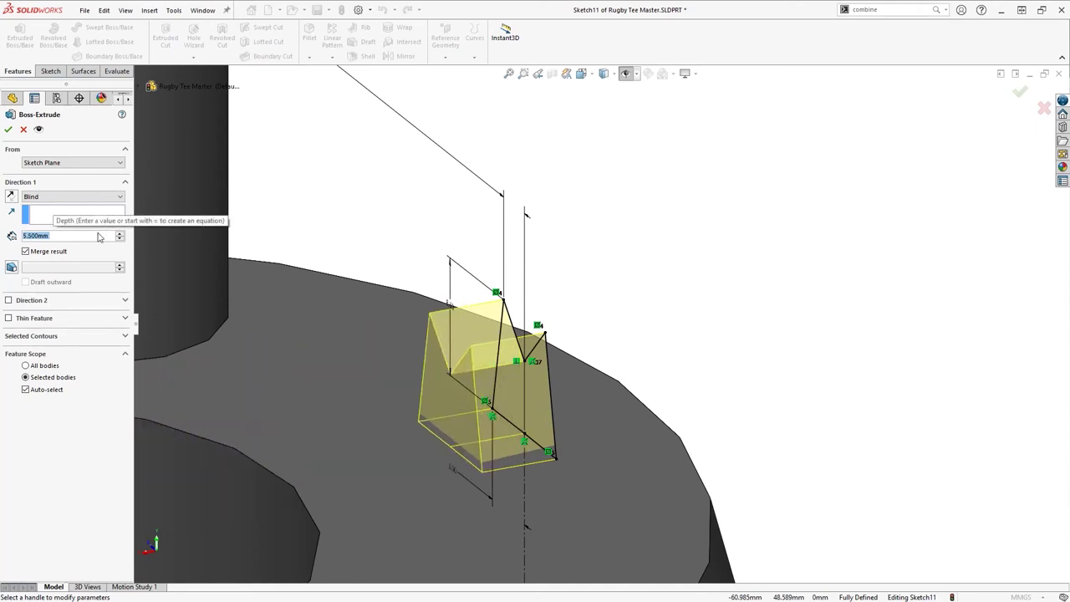
pyautogui.keyDown('alt'); pyautogui.scroll(-1, 98, 237); pyautogui.keyUp('alt')
pyautogui.scroll(12, 98, 237)
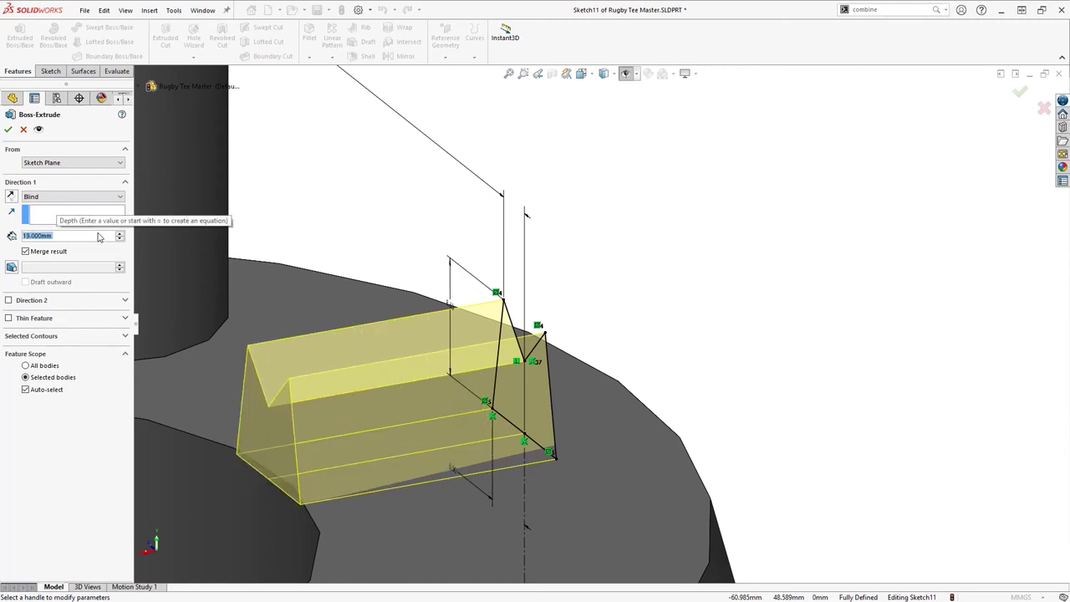
pyautogui.keyDown('alt'); pyautogui.scroll(-5, 98, 237); pyautogui.keyUp('alt')
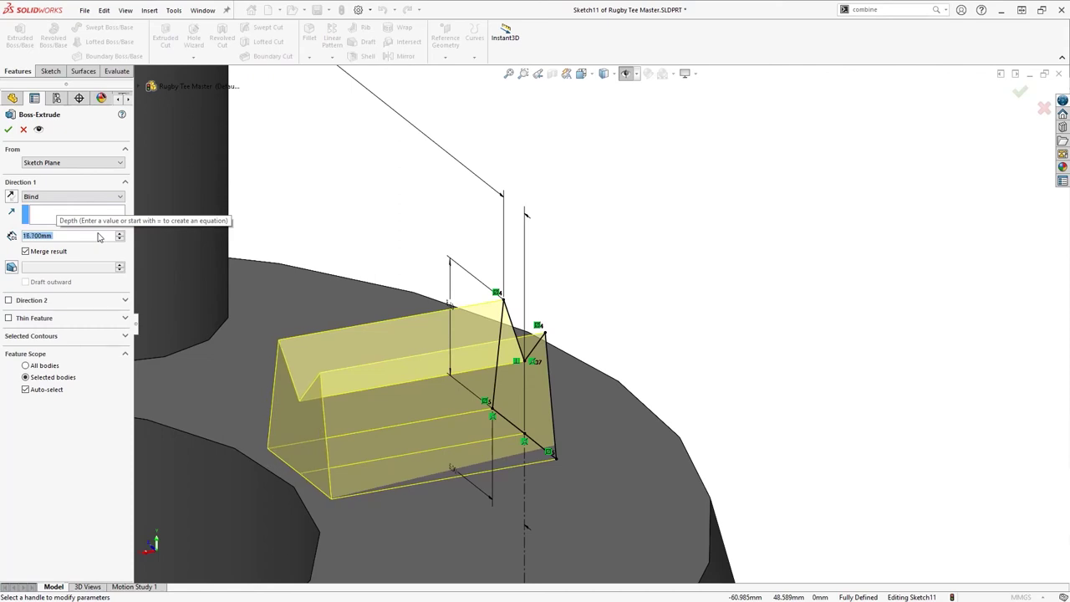
pyautogui.click(9, 129)
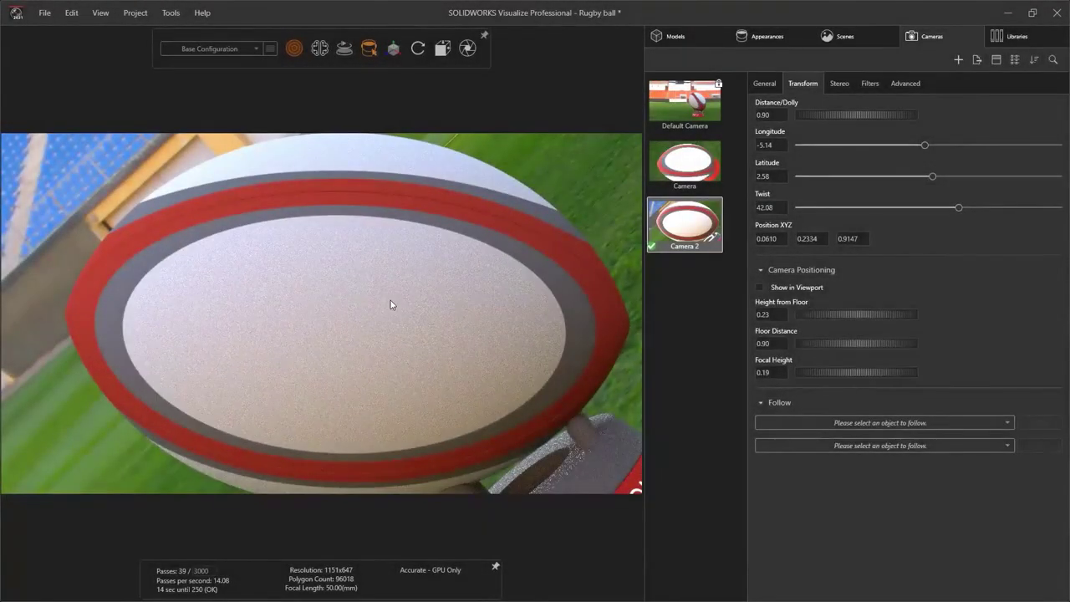
# Step: Load Rugby ball texture.jpg as the bump map of the Grey ball appearance
pyautogui.click(391, 300)
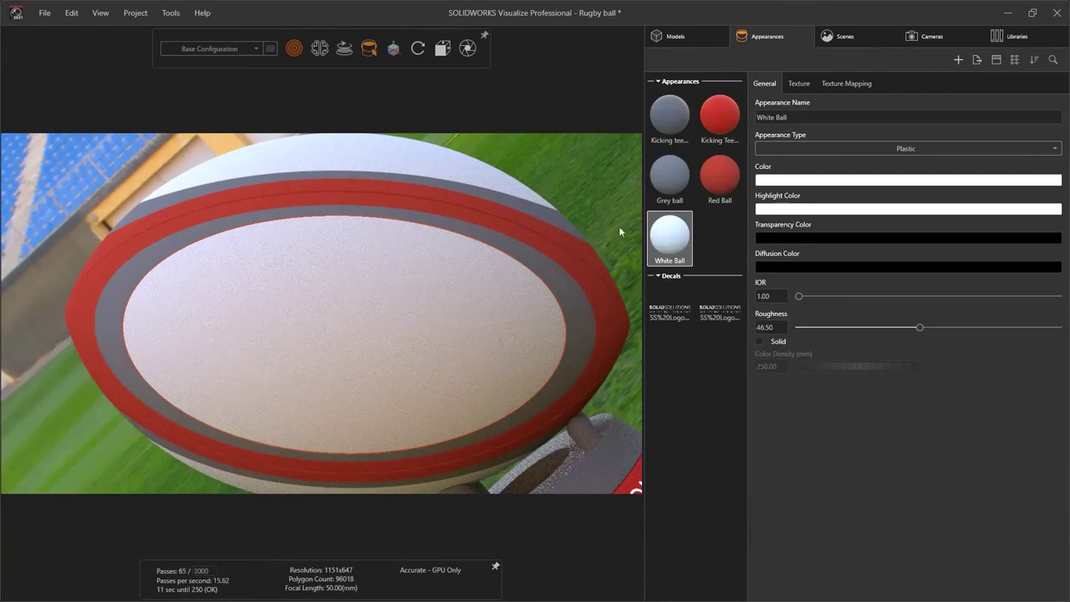
pyautogui.click(799, 84)
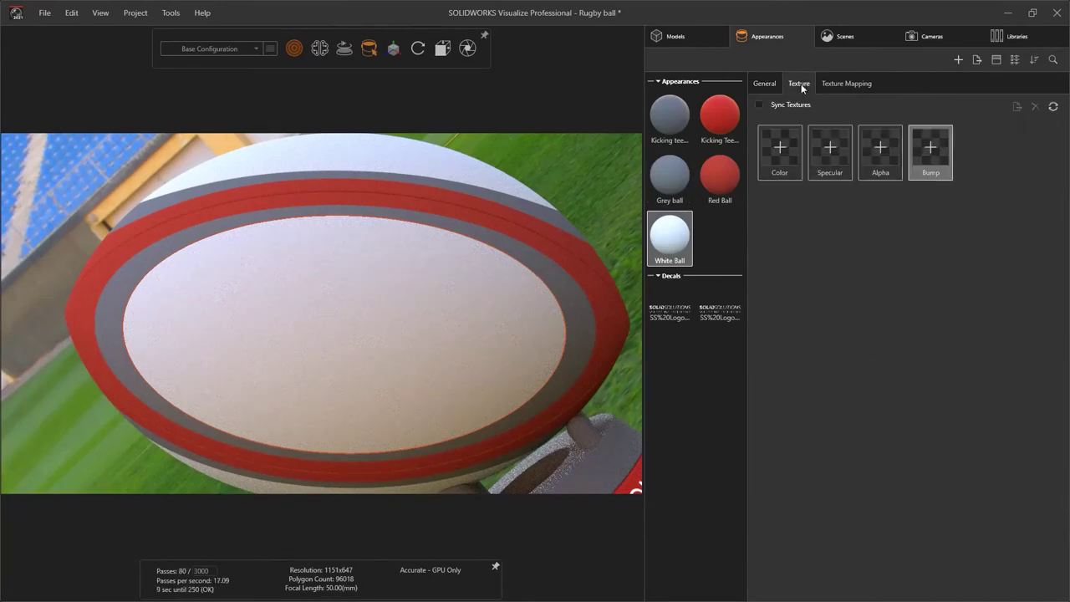
pyautogui.click(919, 147)
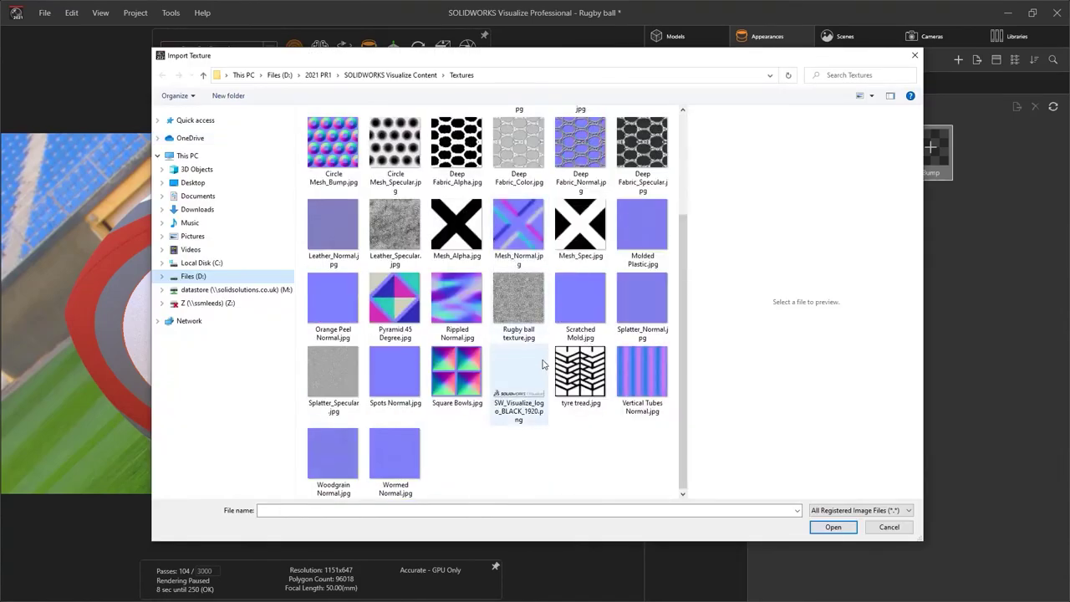
pyautogui.doubleClick(518, 299)
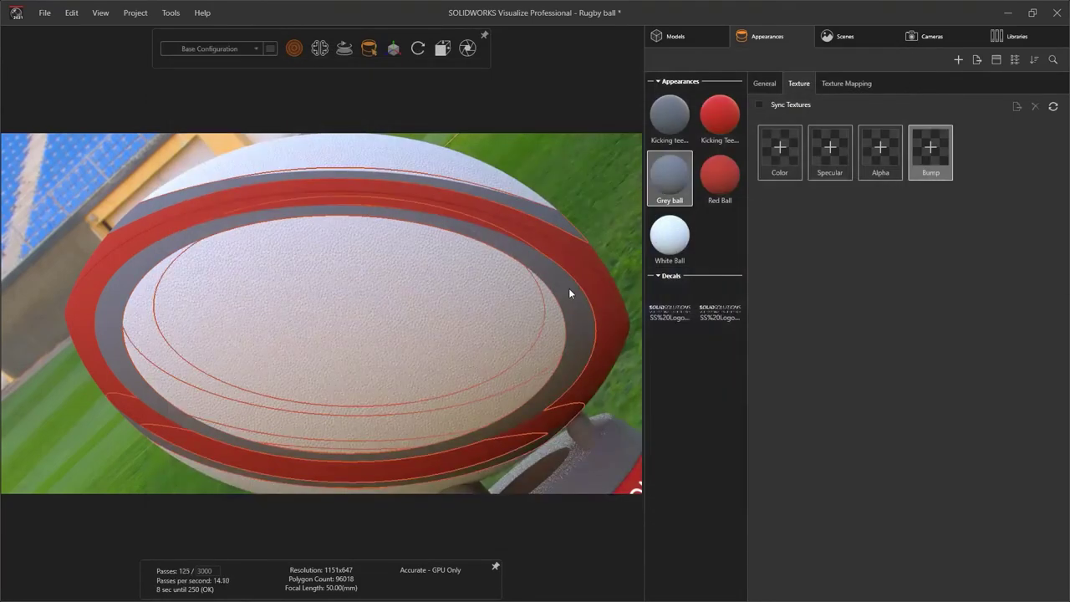
pyautogui.click(930, 157)
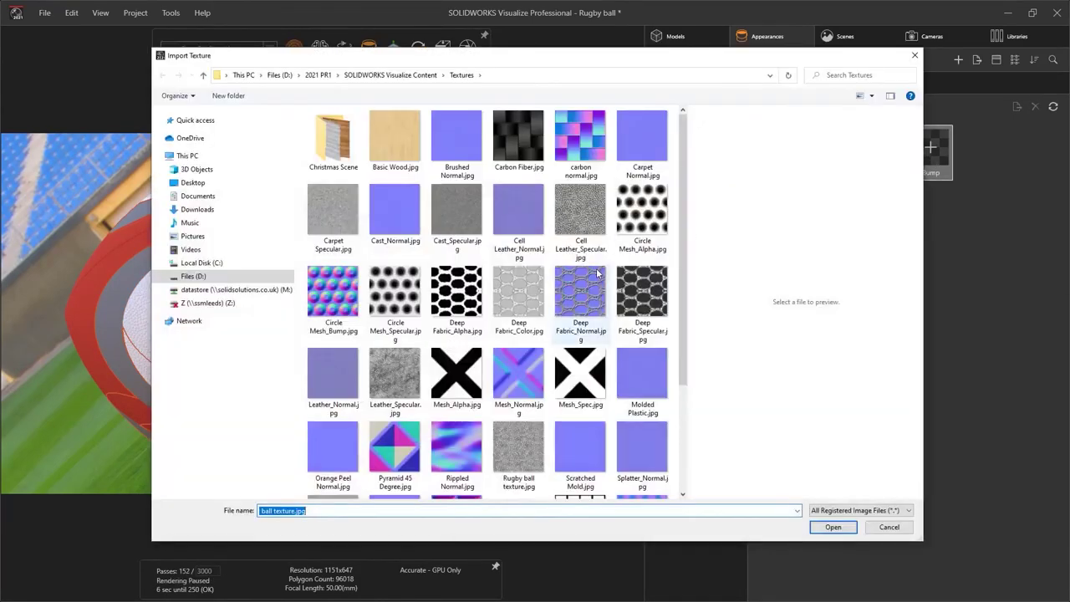
pyautogui.doubleClick(529, 456)
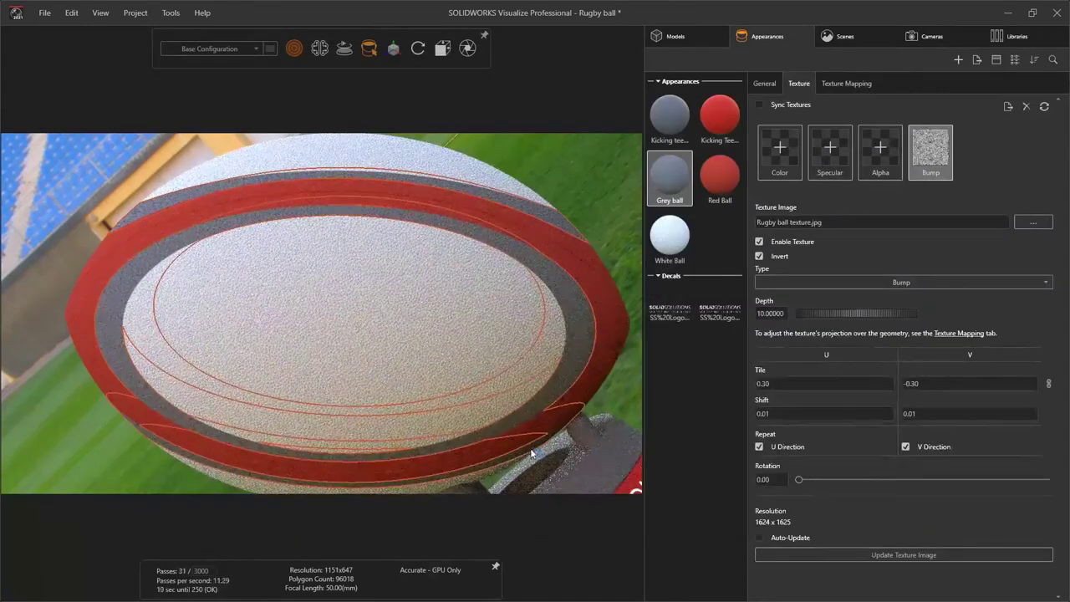
# Step: Set the texture mapping mode to Cylindrical
pyautogui.click(859, 84)
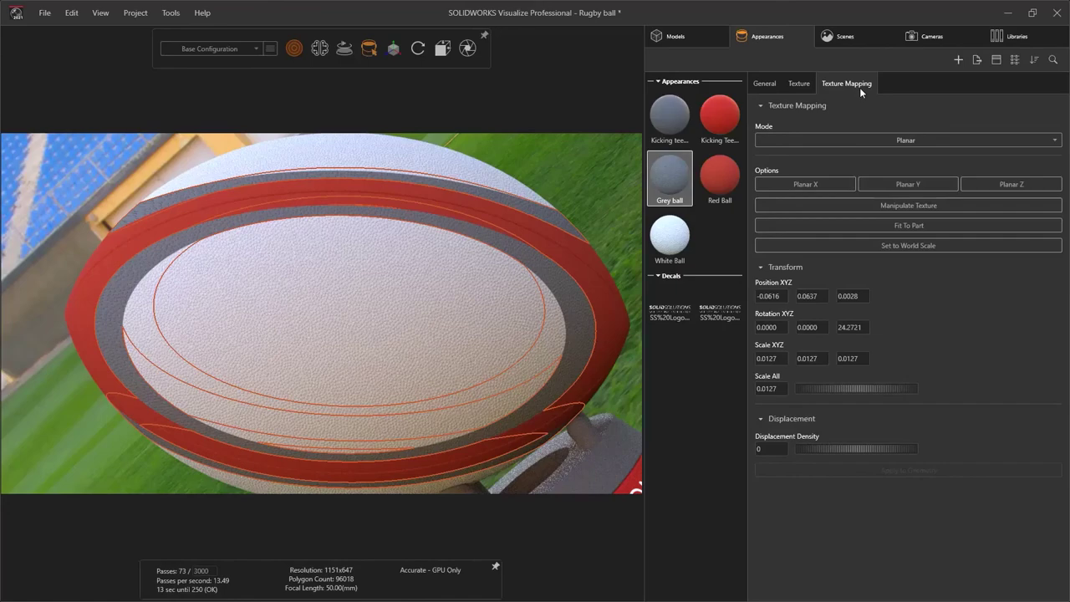
pyautogui.click(825, 138)
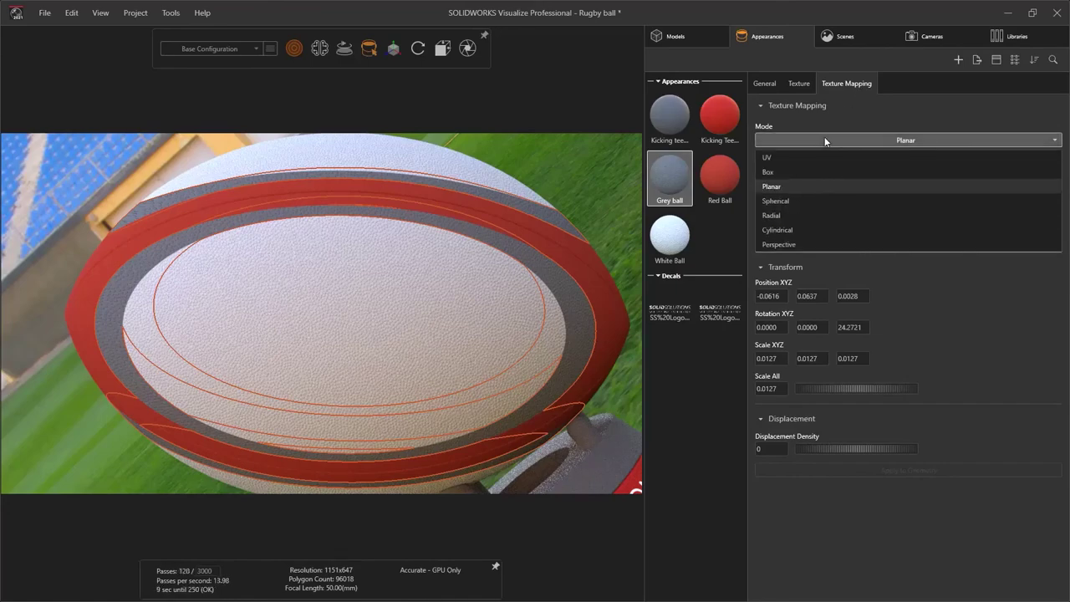
pyautogui.click(816, 230)
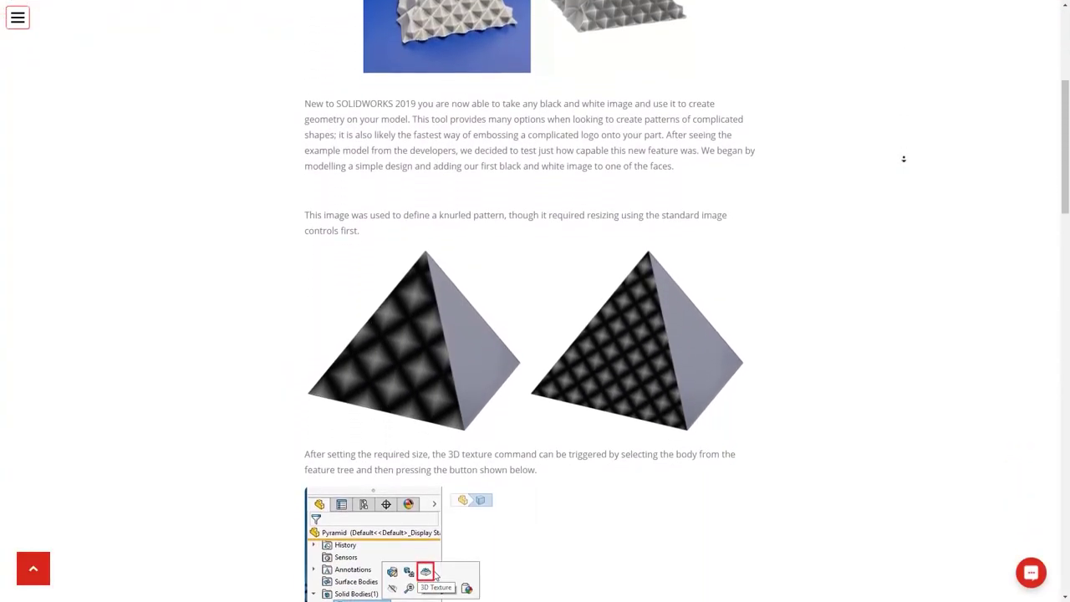
# Step: Scroll down the Solid Solutions 3D texture article to the shaded textured pyramid results
pyautogui.scroll(-3, 904, 159)
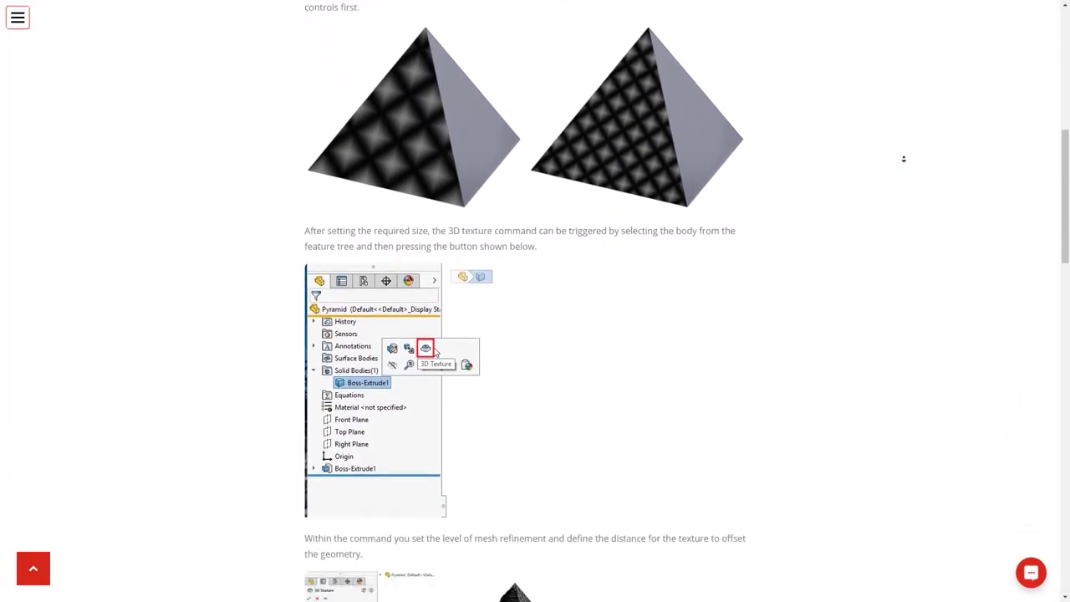
pyautogui.scroll(-3, 903, 159)
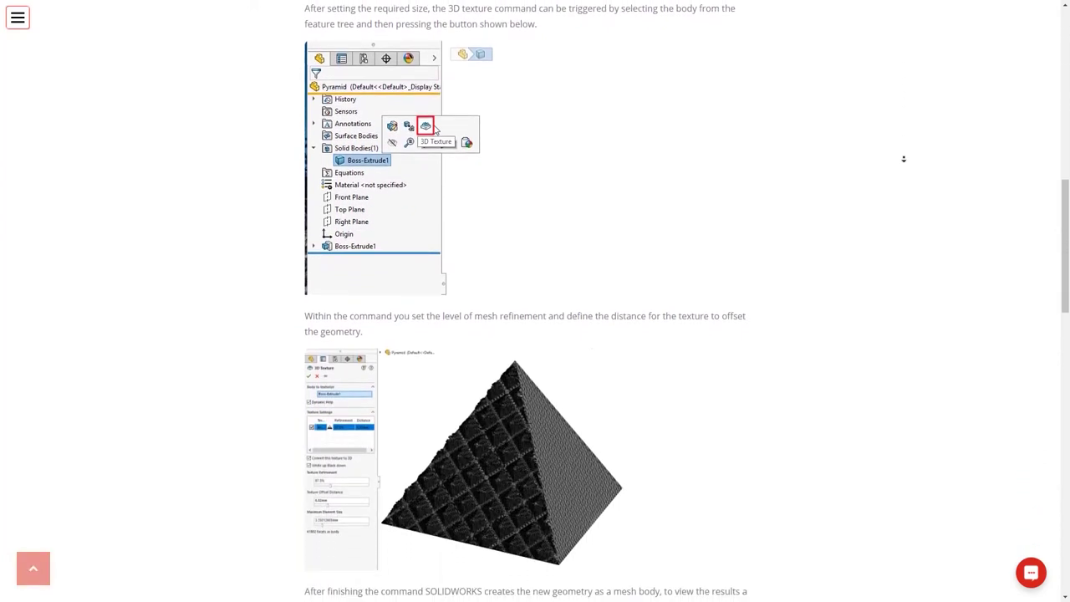
pyautogui.scroll(-3, 904, 159)
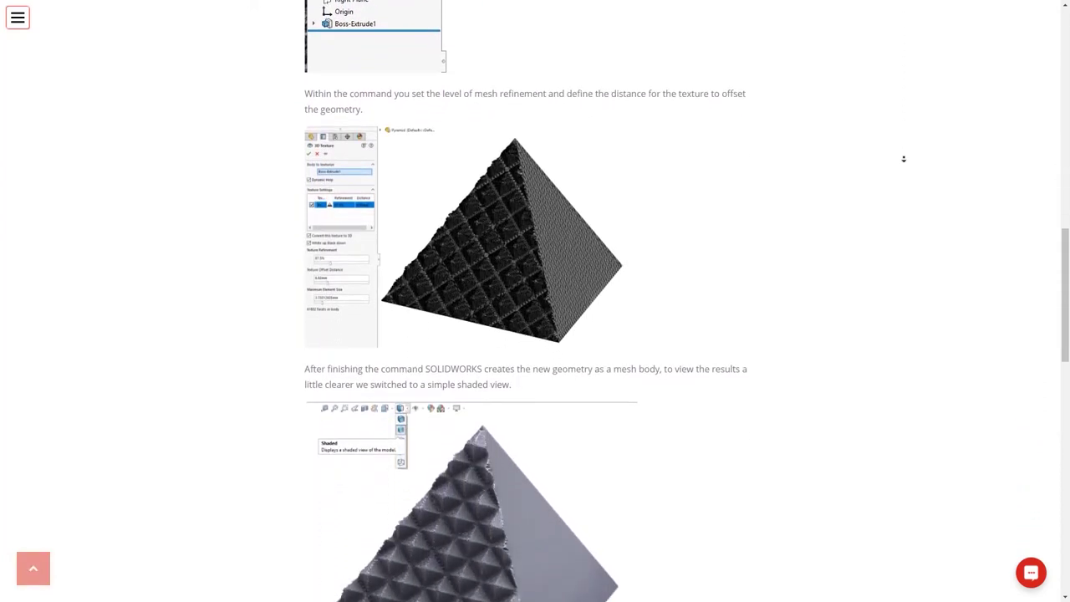
pyautogui.scroll(-3, 904, 158)
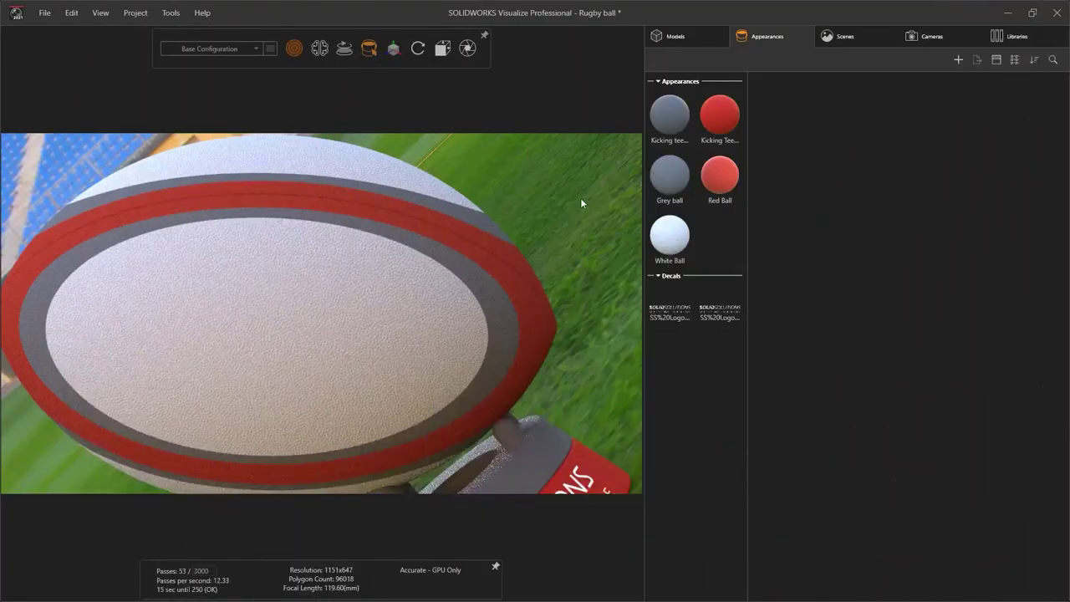
# Step: Add the vs image from the Decals folder as a new decal on the ball
pyautogui.click(957, 60)
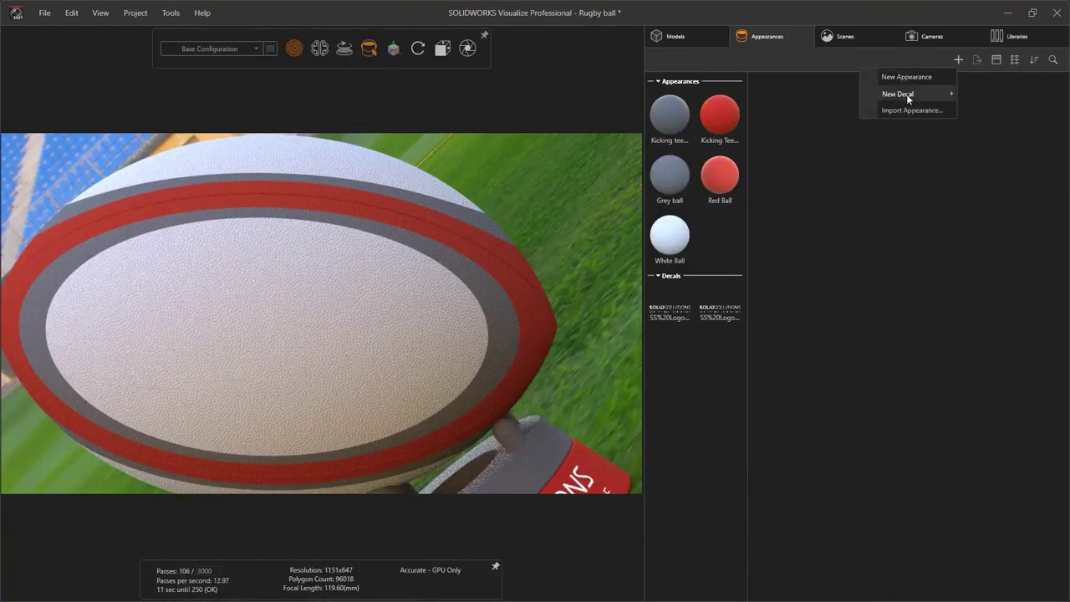
pyautogui.moveTo(893, 95)
pyautogui.click(817, 100)
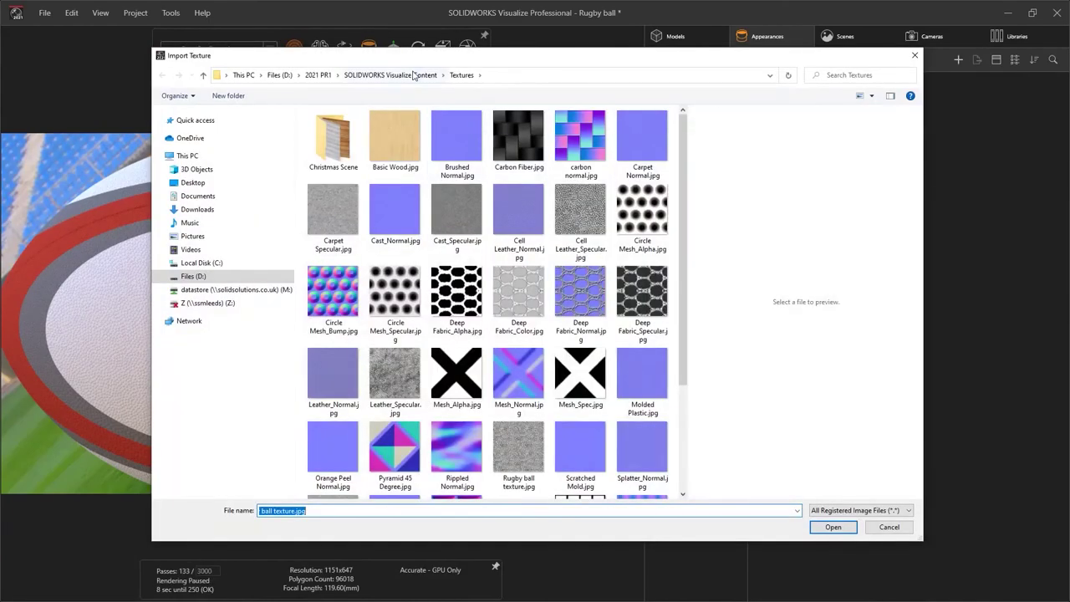
pyautogui.click(413, 75)
pyautogui.doubleClick(330, 153)
pyautogui.doubleClick(459, 143)
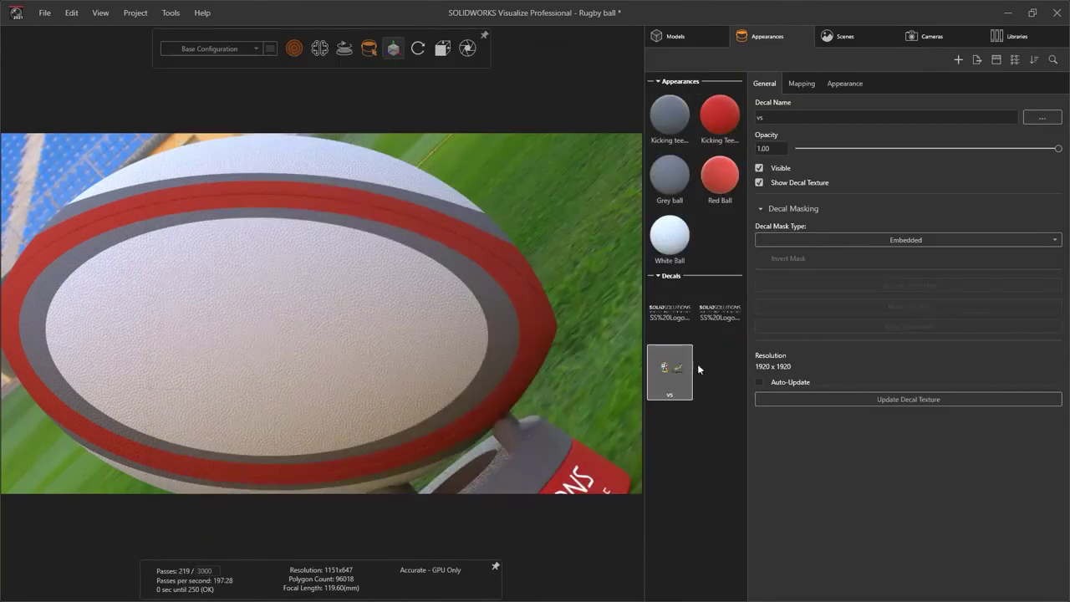
pyautogui.click(263, 335)
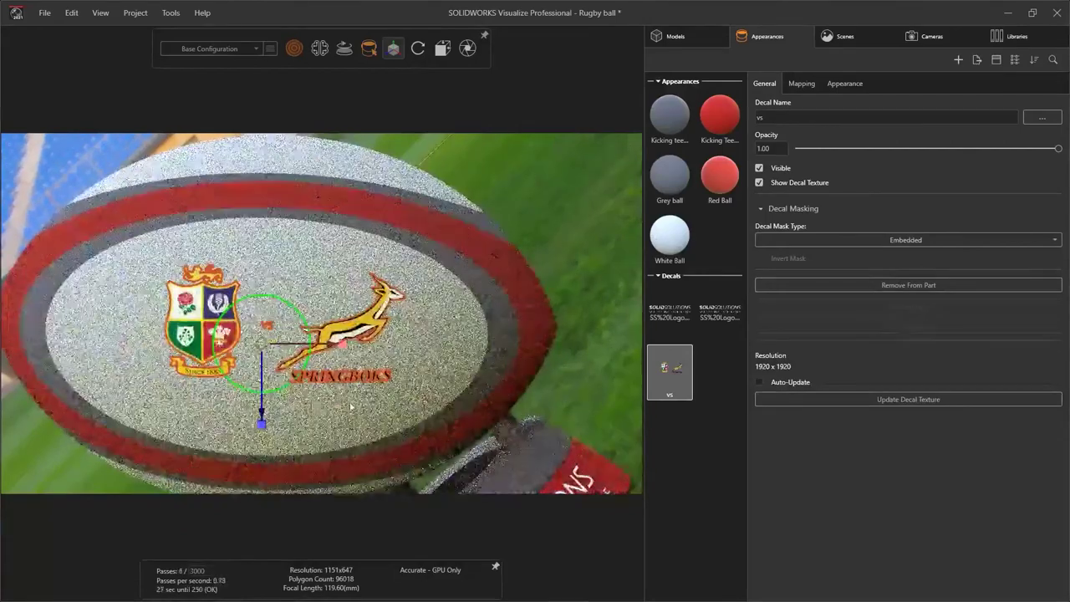
pyautogui.press('Escape')
pyautogui.scroll(5, 478, 299)
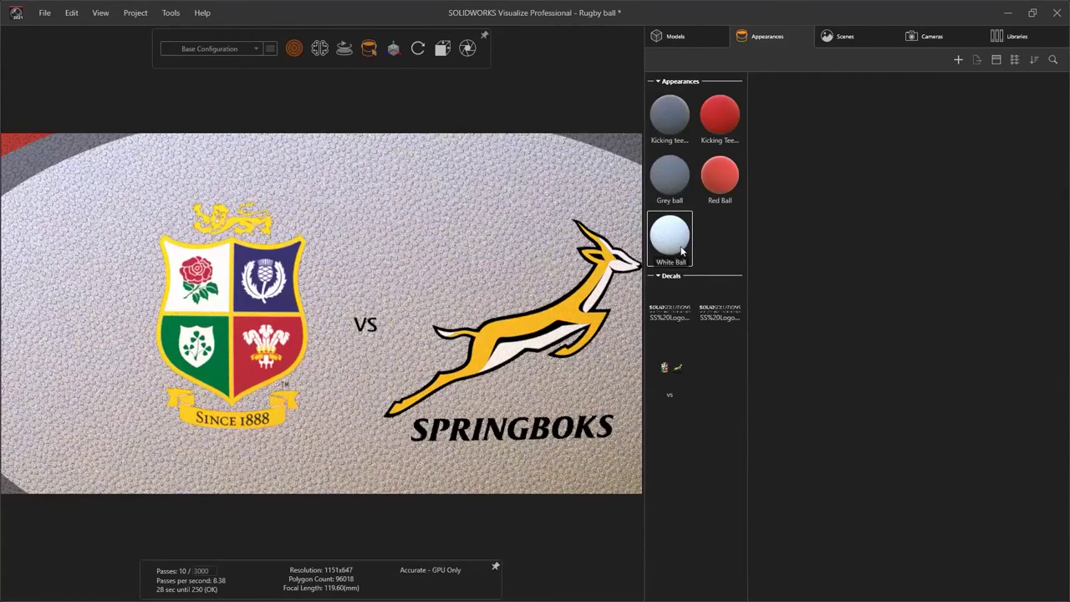
# Step: Duplicate White Ball and assign White Ball 2 as the vs 2 decal's appearance
pyautogui.rightClick(682, 251)
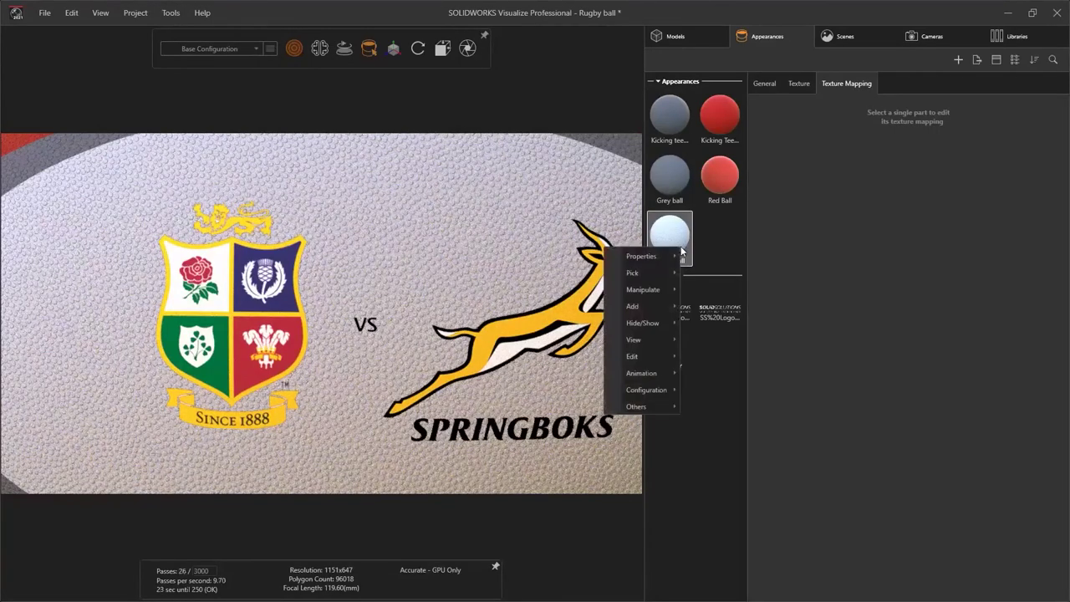
pyautogui.click(561, 361)
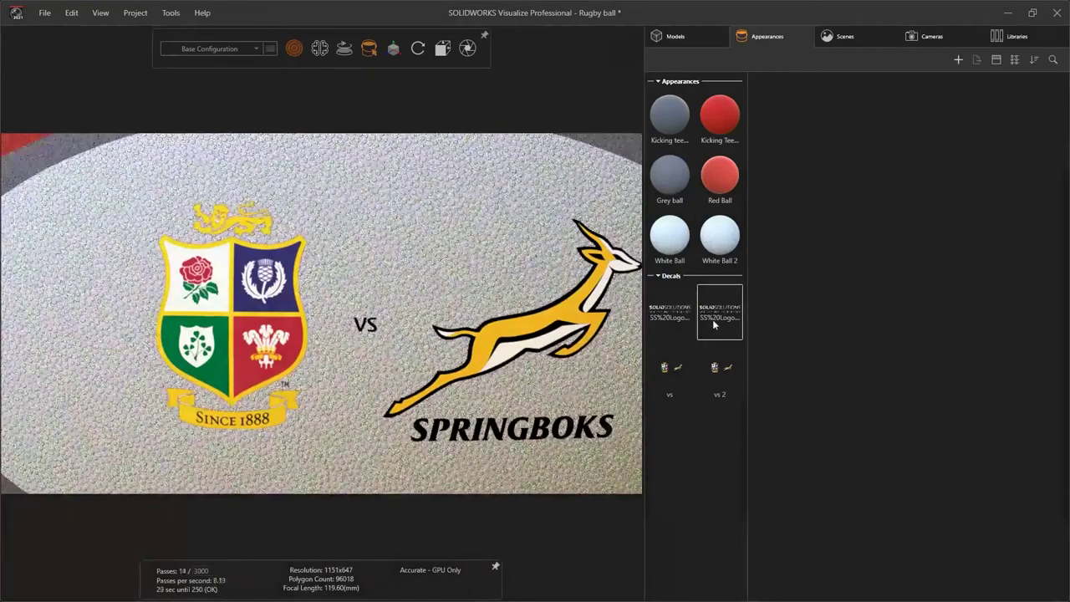
pyautogui.click(720, 372)
pyautogui.click(846, 86)
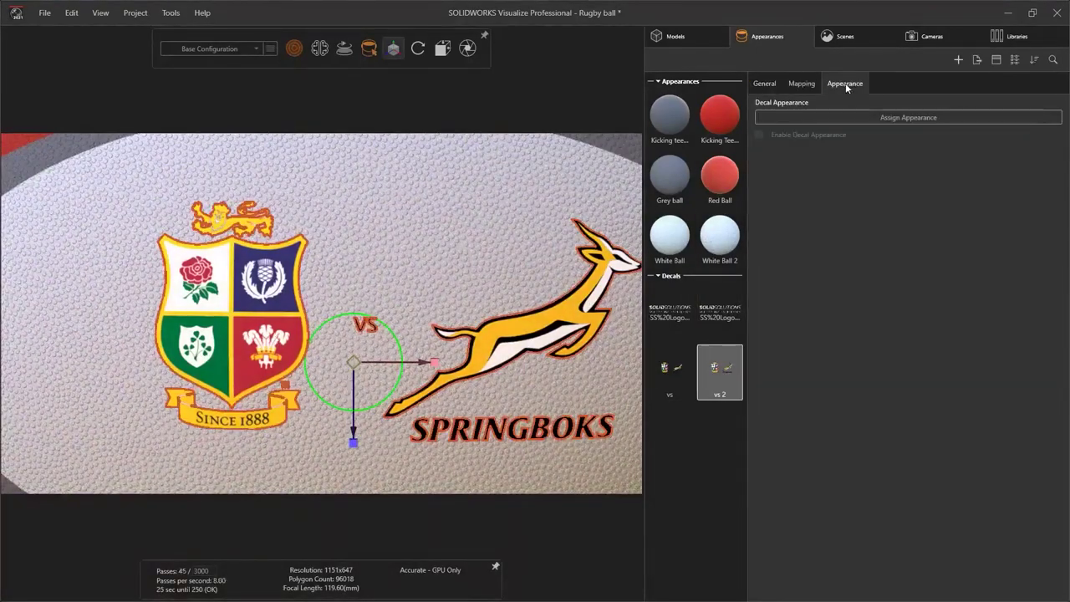
pyautogui.click(852, 119)
pyautogui.scroll(-2, 635, 293)
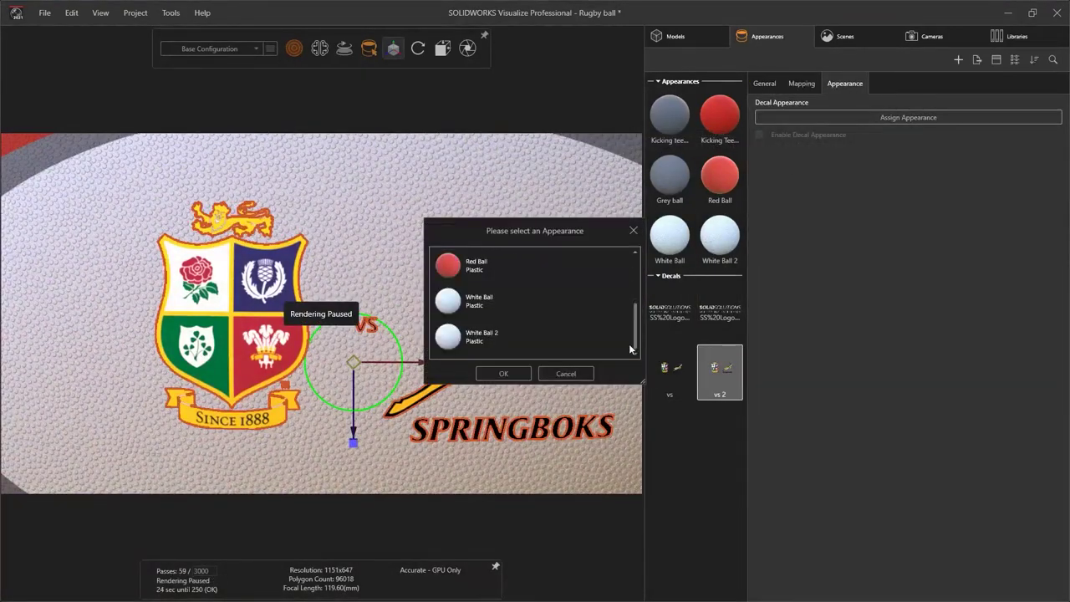
pyautogui.click(507, 343)
pyautogui.click(503, 373)
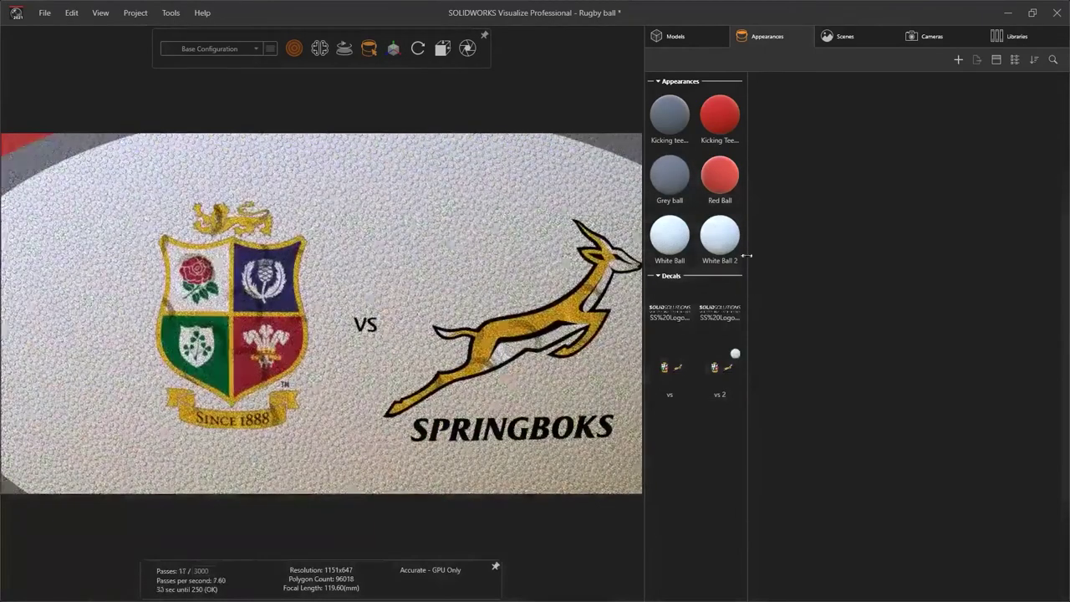
# Step: Set the White Ball 2 bump texture tiling to 2.00
pyautogui.click(720, 238)
pyautogui.click(799, 85)
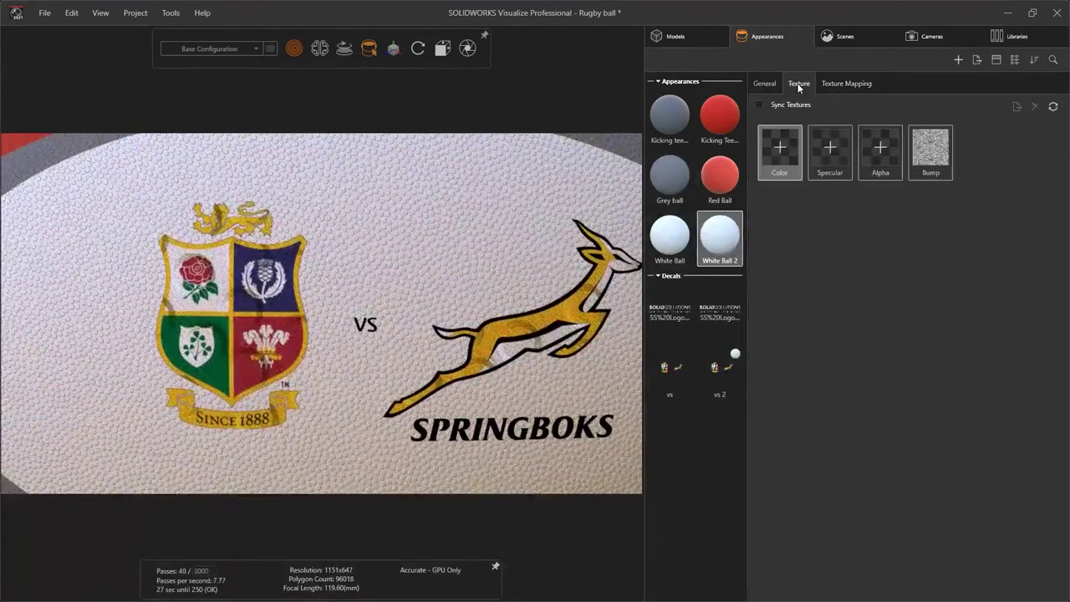
pyautogui.click(930, 156)
pyautogui.click(788, 383)
pyautogui.write('1')
pyautogui.press('Tab')
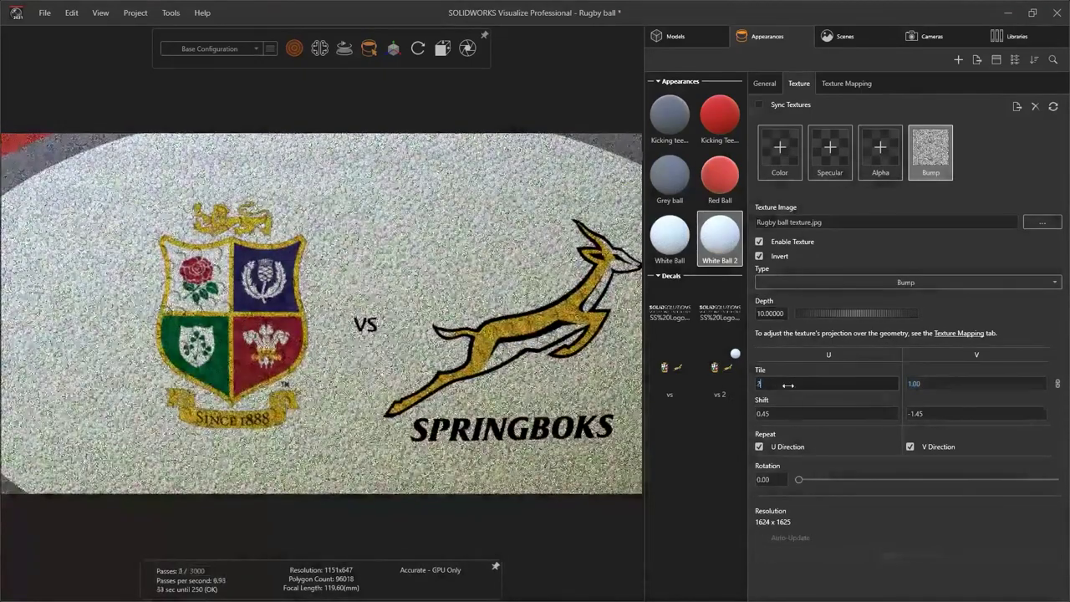
pyautogui.press('Tab')
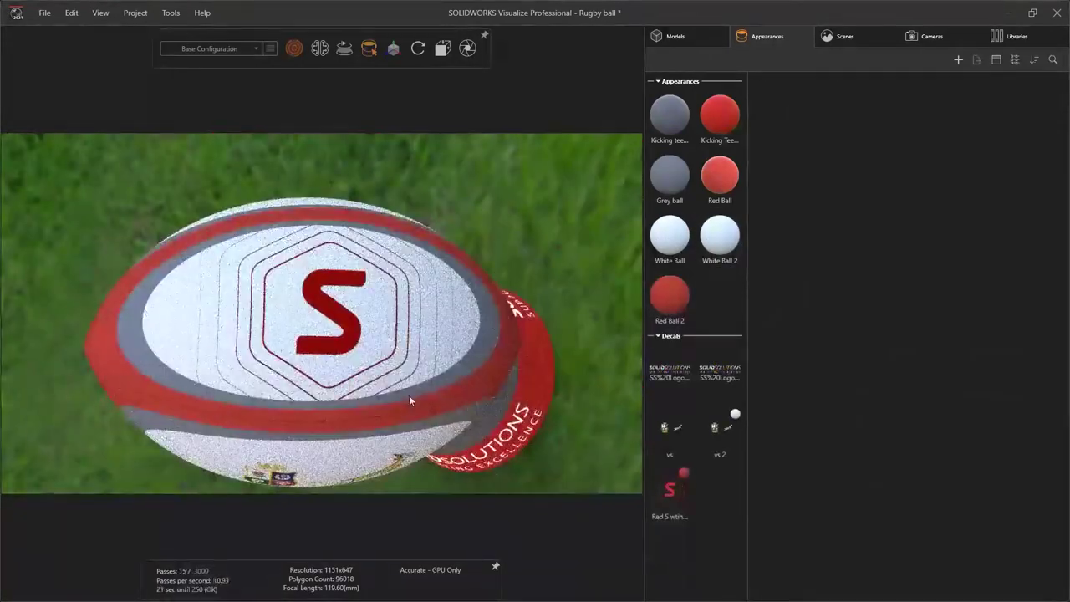
# Step: Add dirt.png as an enlarged decal across the ball, enabling Multiple Part Decal
pyautogui.click(958, 59)
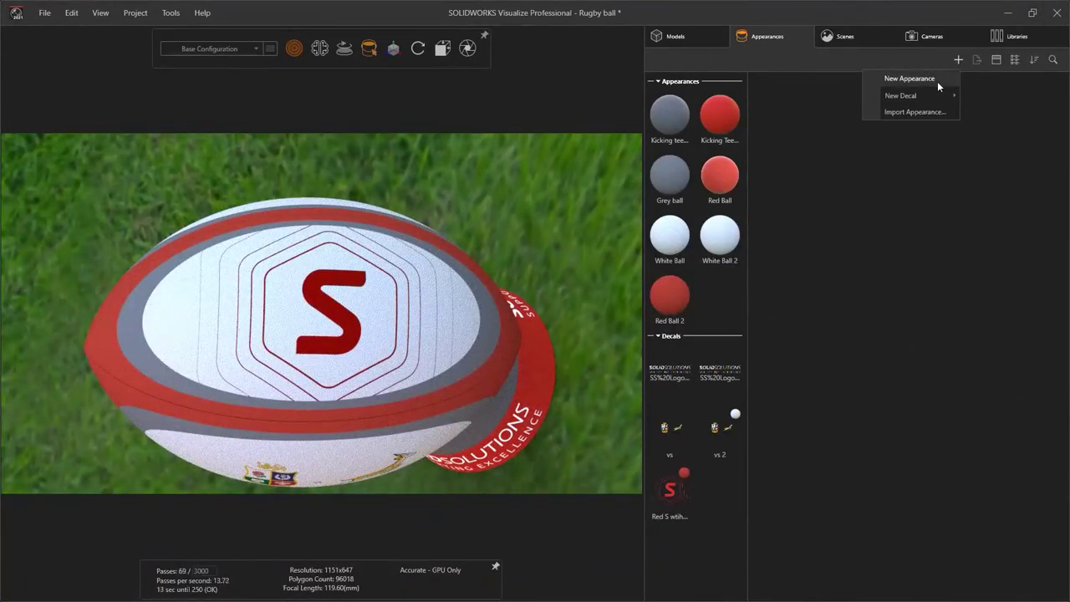
pyautogui.moveTo(911, 95)
pyautogui.click(848, 98)
pyautogui.click(334, 138)
pyautogui.doubleClick(334, 138)
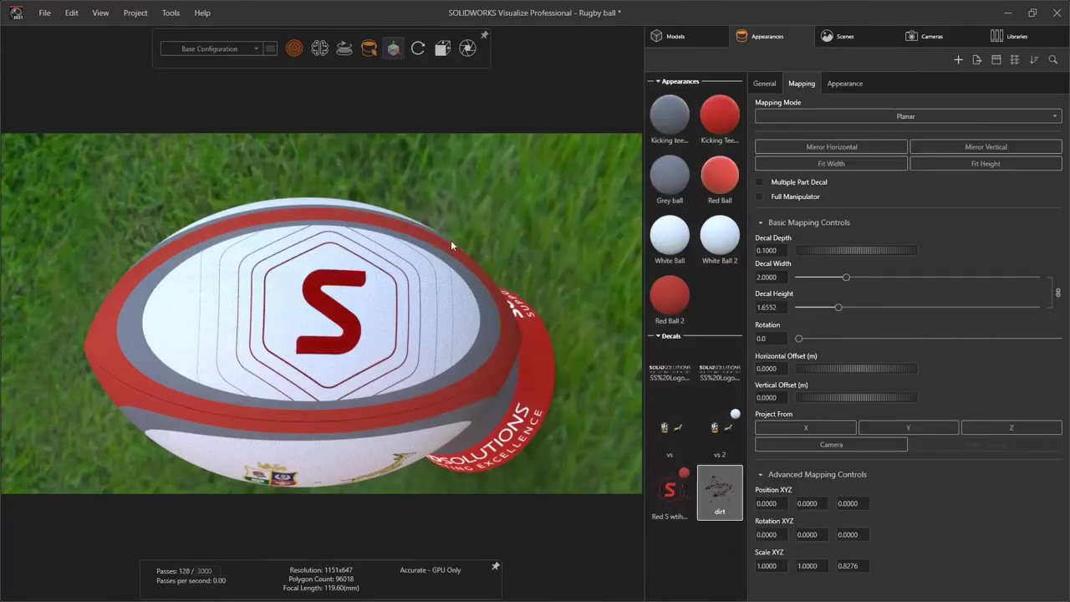
pyautogui.click(278, 342)
pyautogui.moveTo(330, 335); pyautogui.dragTo(542, 318)
pyautogui.click(759, 182)
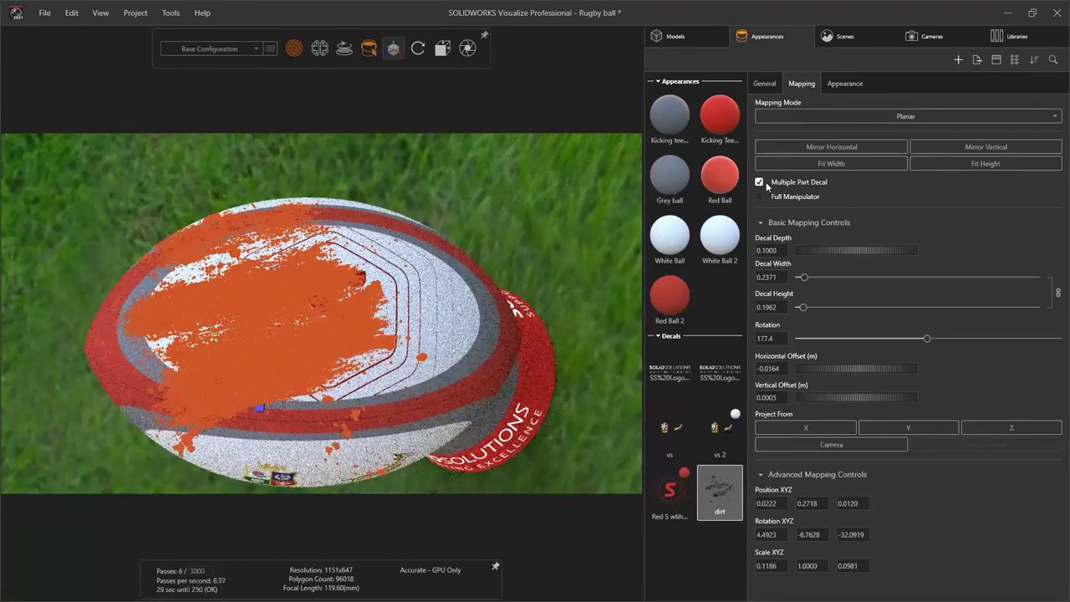
pyautogui.click(722, 304)
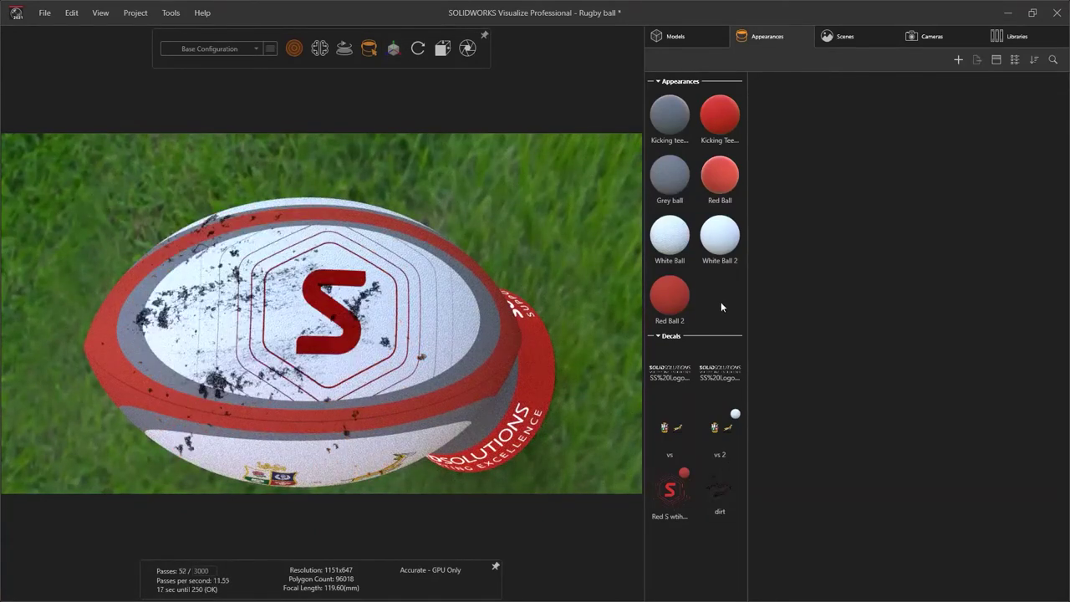
pyautogui.scroll(5, 163, 334)
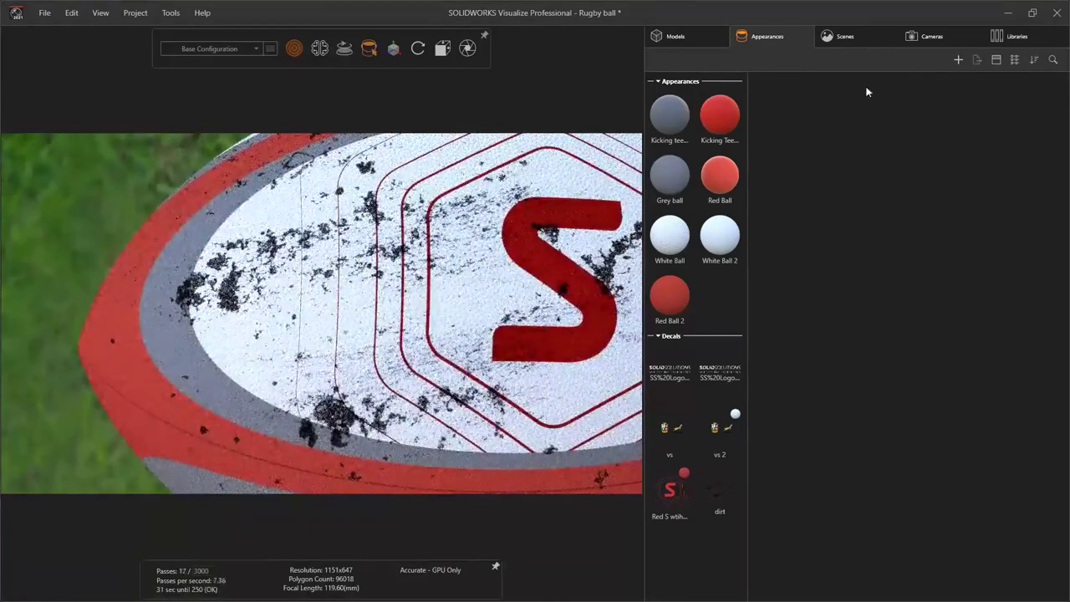
# Step: Assign the library Dirt appearance to the dirt decal
pyautogui.click(1011, 36)
pyautogui.click(849, 80)
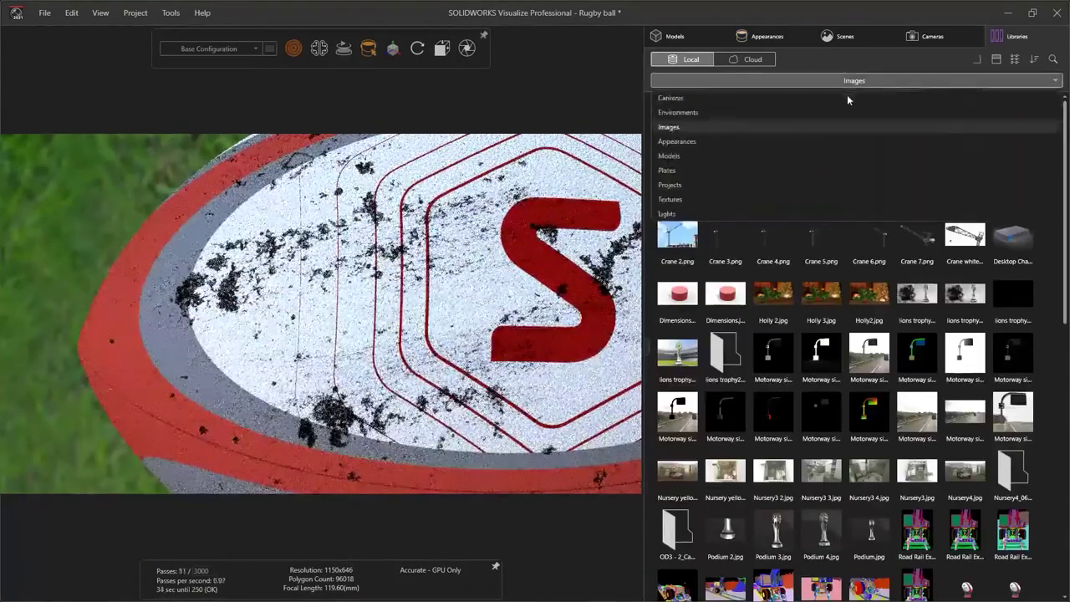
pyautogui.click(710, 144)
pyautogui.click(767, 36)
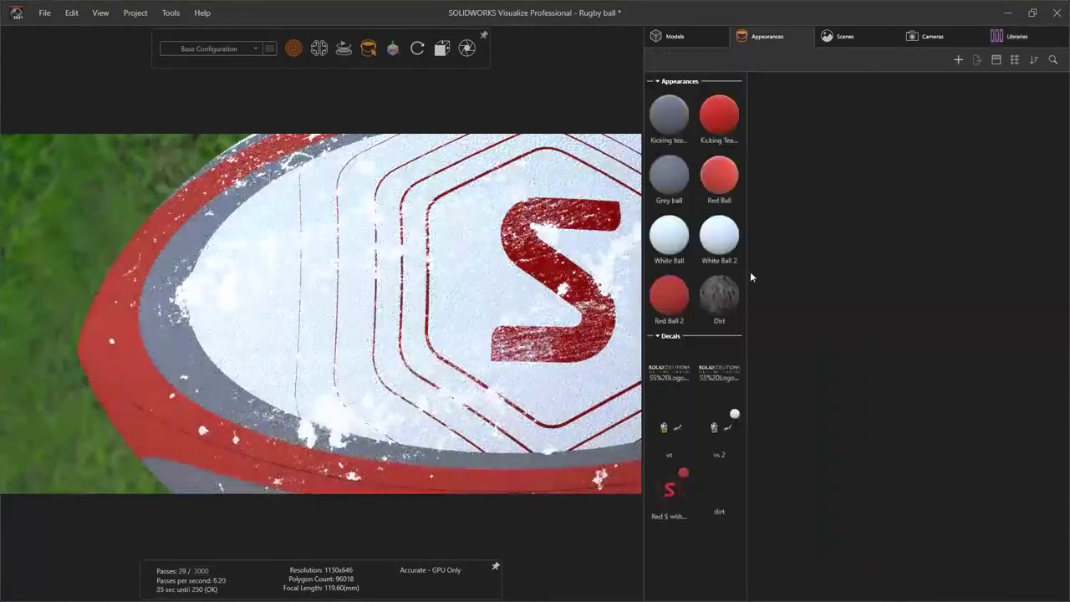
pyautogui.click(719, 489)
pyautogui.click(907, 119)
pyautogui.click(469, 338)
pyautogui.click(518, 377)
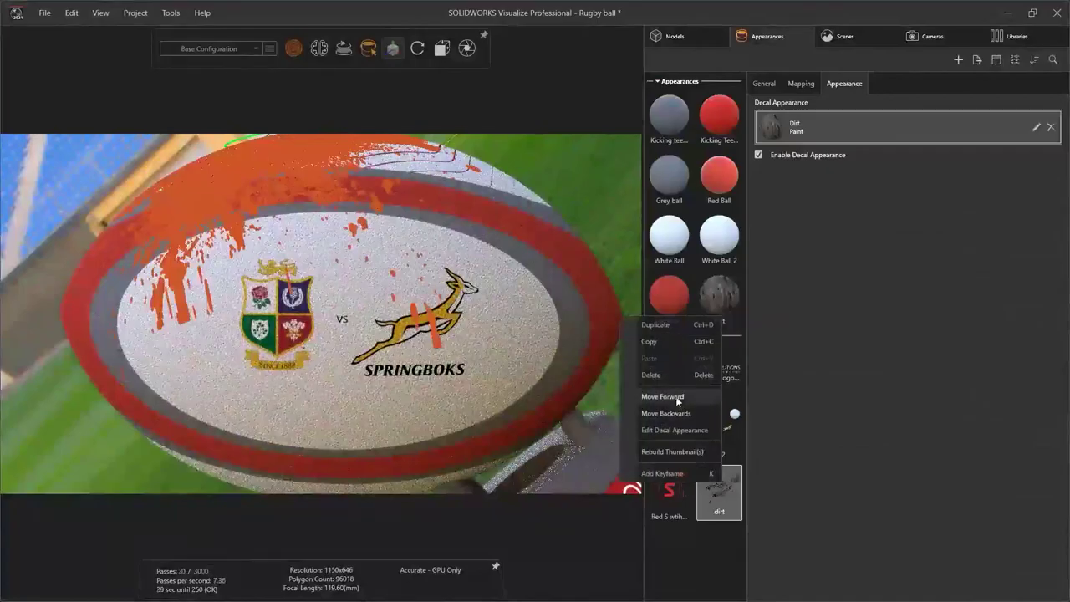
pyautogui.click(654, 543)
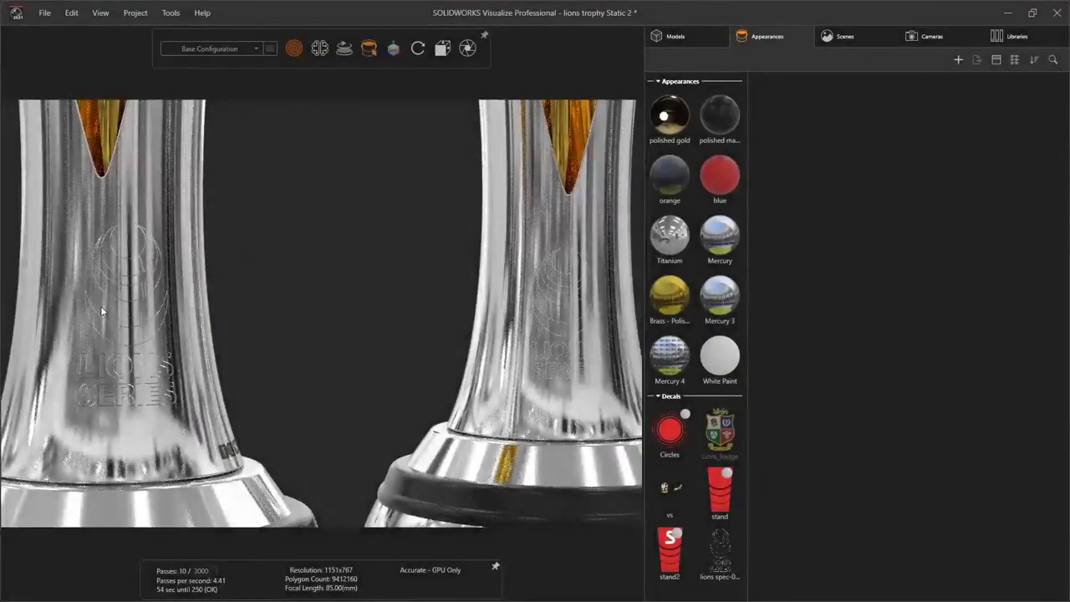
# Step: Orbit around the trophy and review the Lions Series decal's general settings
pyautogui.scroll(5, 101, 311)
pyautogui.moveTo(196, 326); pyautogui.dragTo(528, 328)
pyautogui.scroll(-3, 274, 322)
pyautogui.scroll(3, 528, 330)
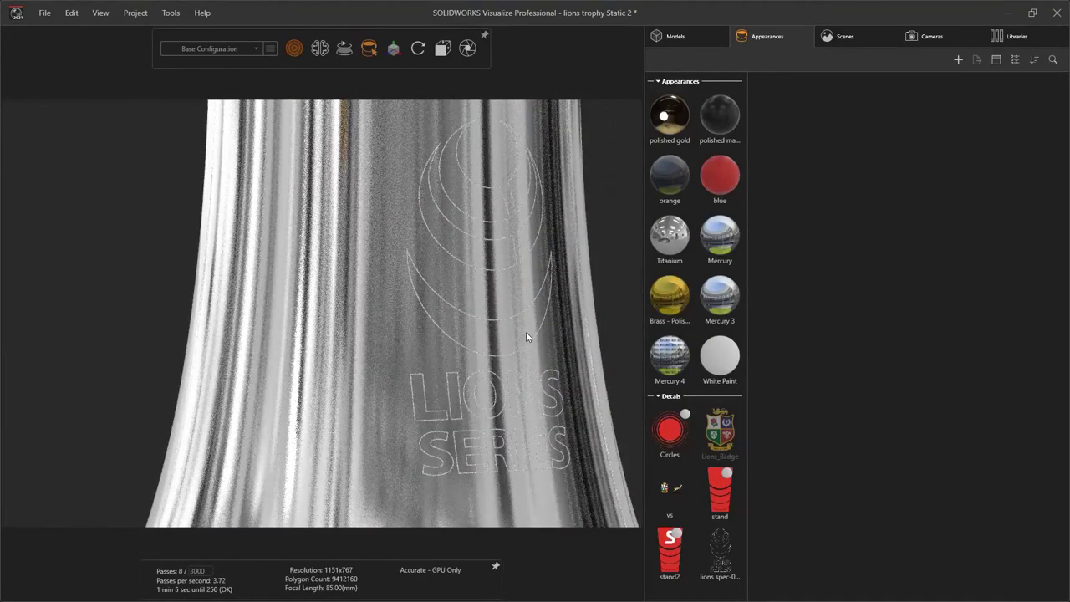
pyautogui.click(494, 336)
pyautogui.click(764, 83)
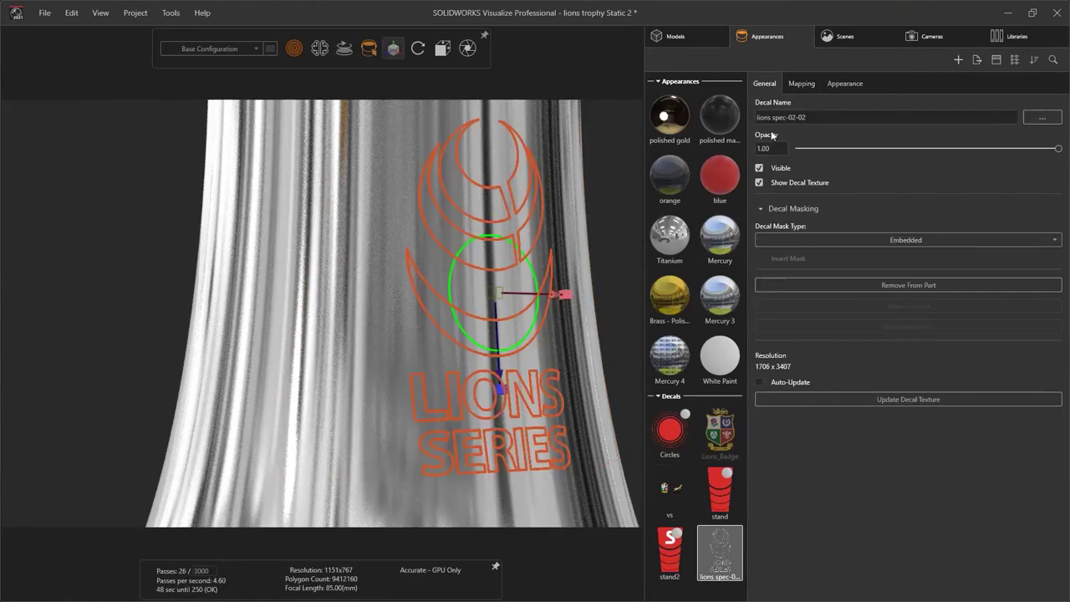
pyautogui.scroll(-2, 533, 313)
pyautogui.moveTo(534, 313); pyautogui.dragTo(300, 393)
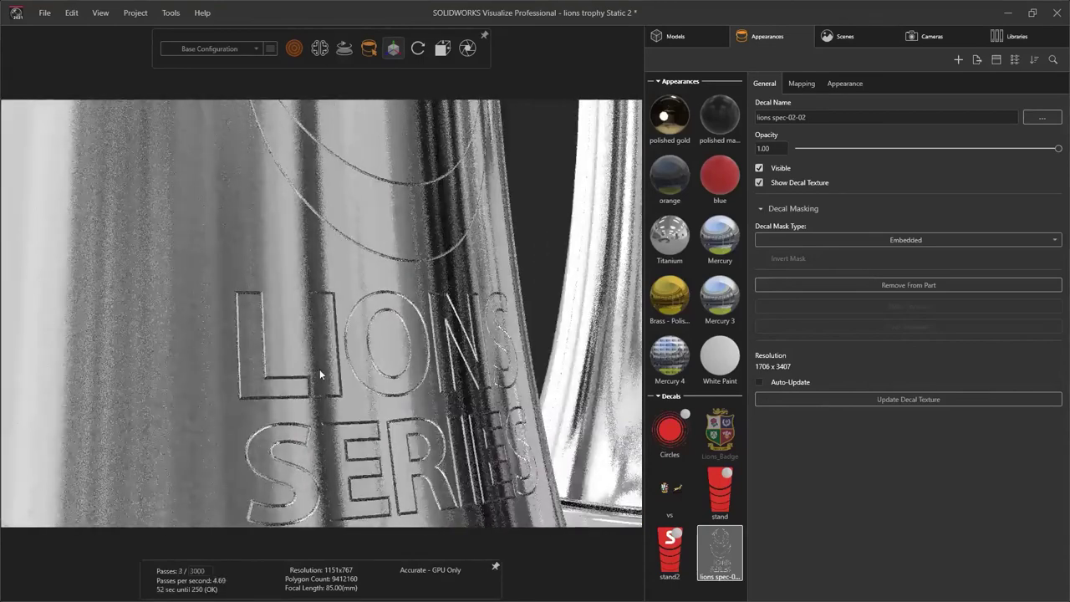
# Step: Invert the Mercury 3 lions-02.png bump at depth 100000 so the lettering stands raised
pyautogui.click(320, 368)
pyautogui.click(808, 83)
pyautogui.click(880, 151)
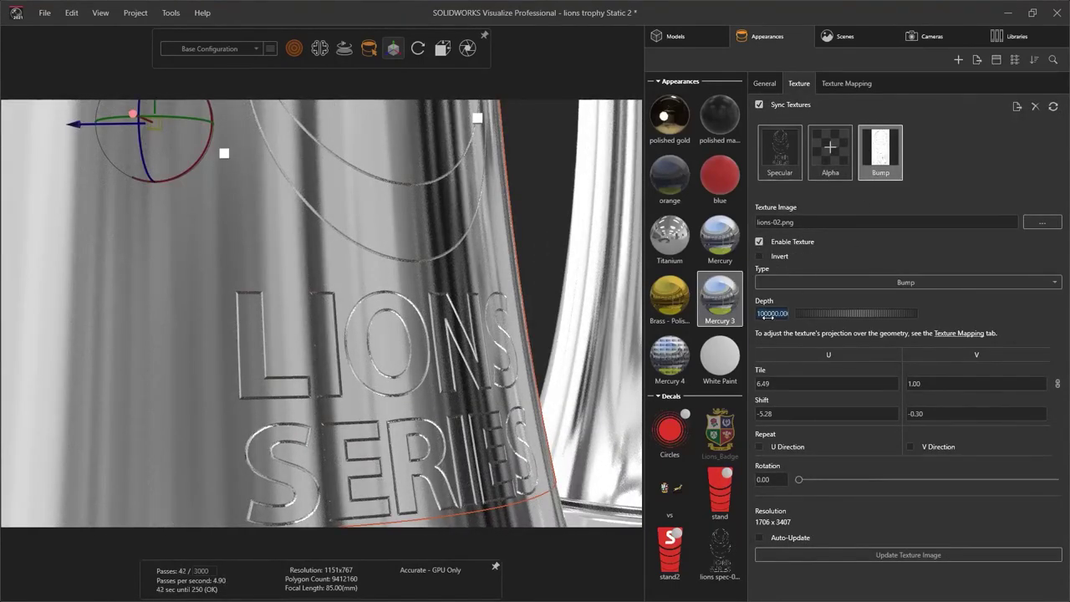
pyautogui.click(760, 241)
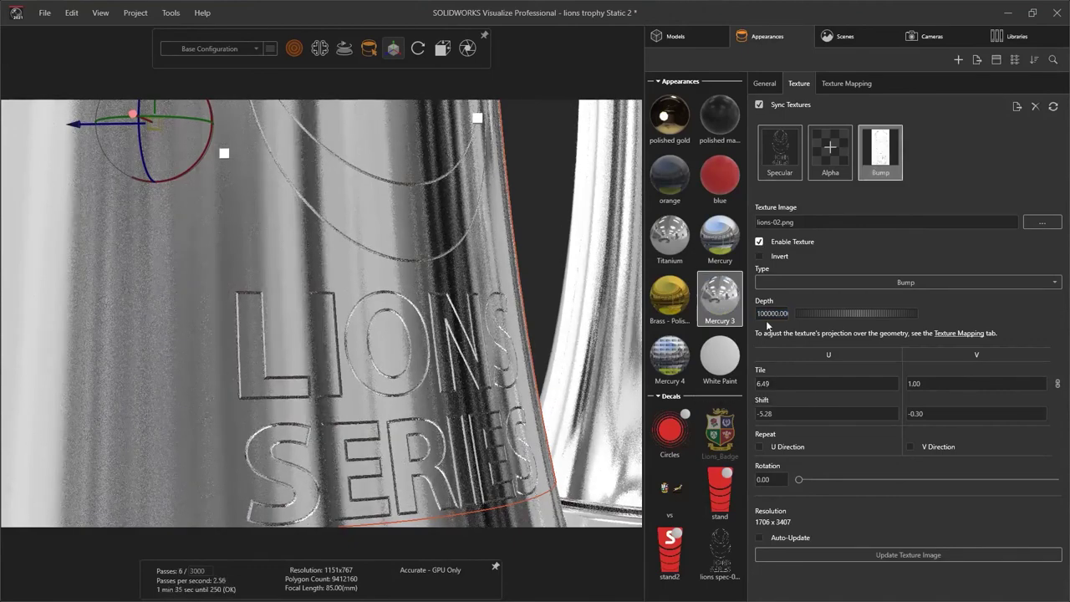
pyautogui.click(759, 255)
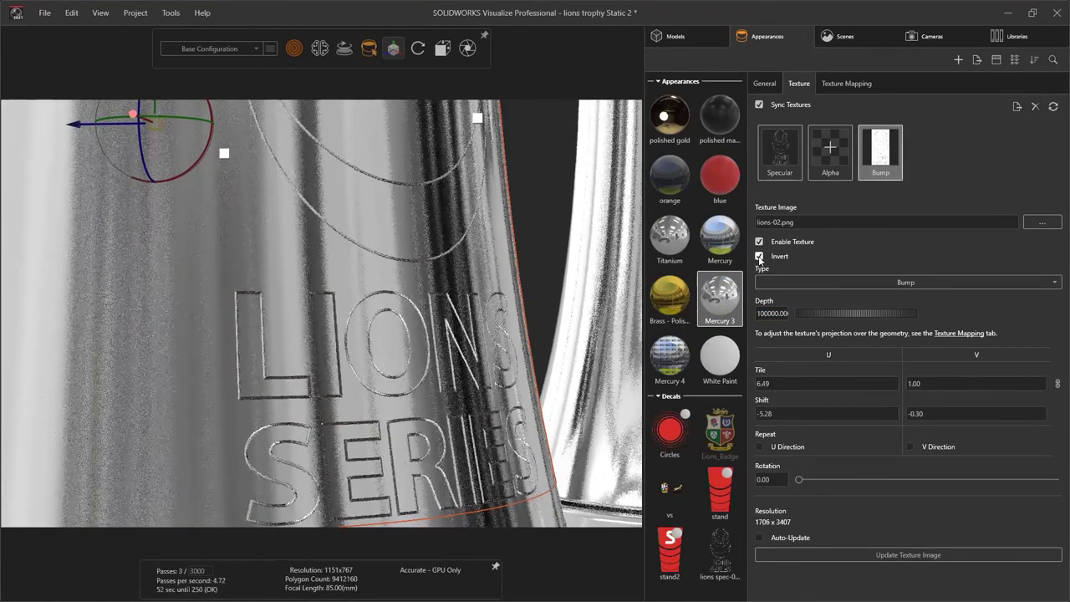
pyautogui.click(543, 225)
pyautogui.scroll(-5, 541, 223)
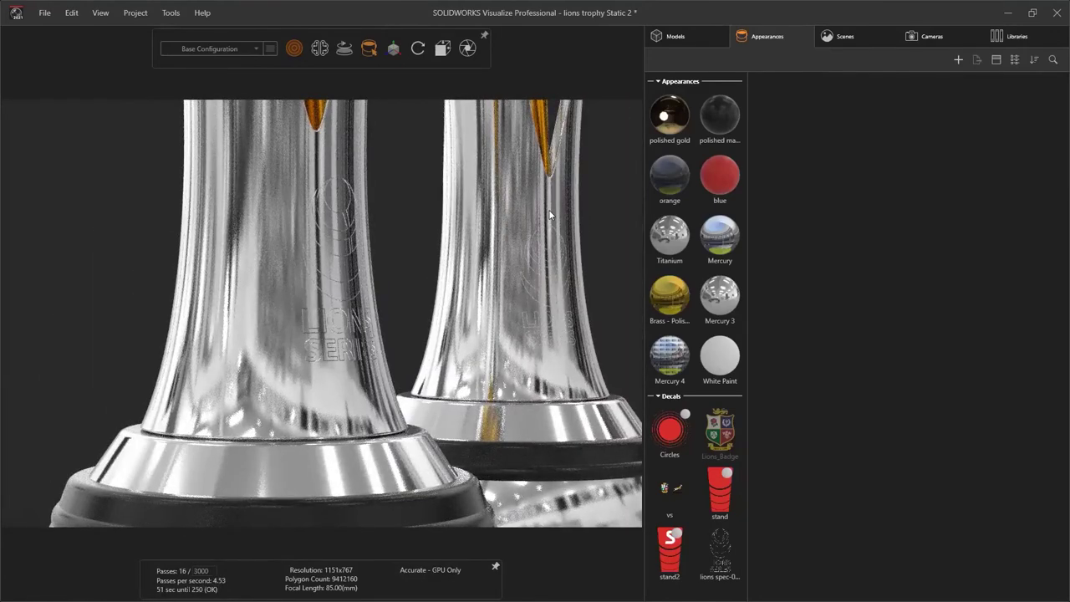